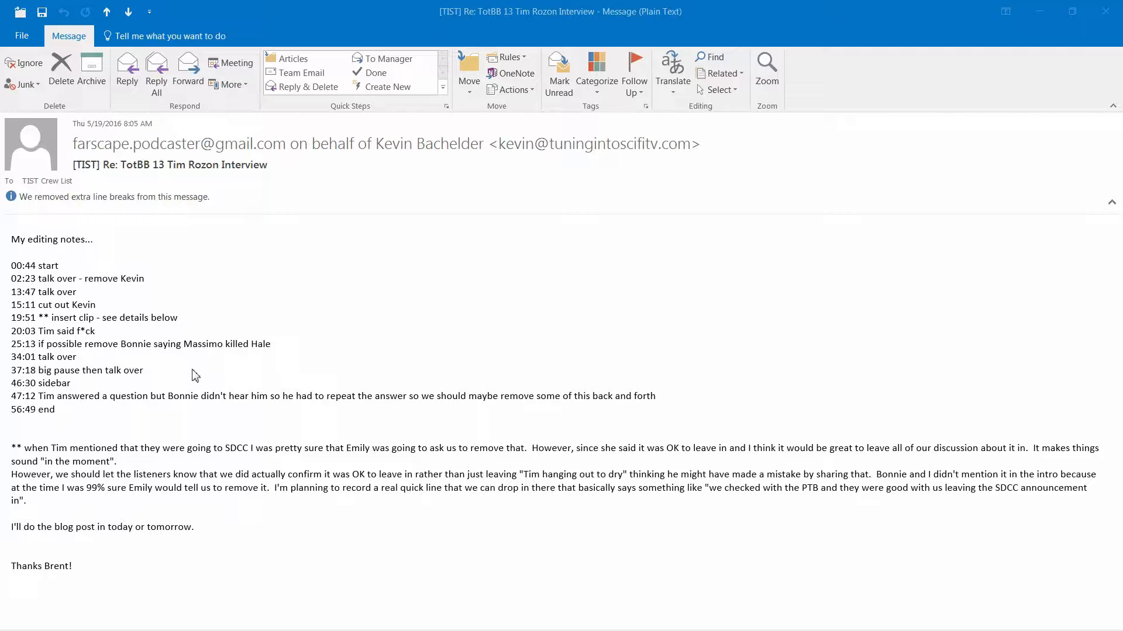
Step: Switch to File Explorer, open the Masters folder inside TBB013 and look through its interview, intro and SDCC insert audio files
key("alt+Tab")
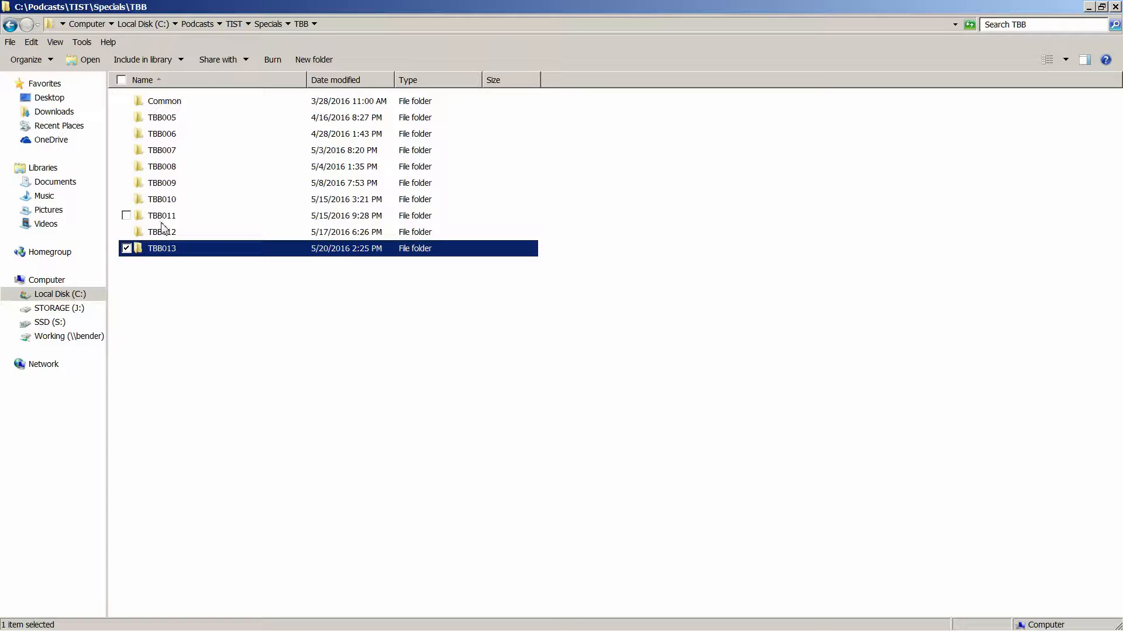
double_click(162, 250)
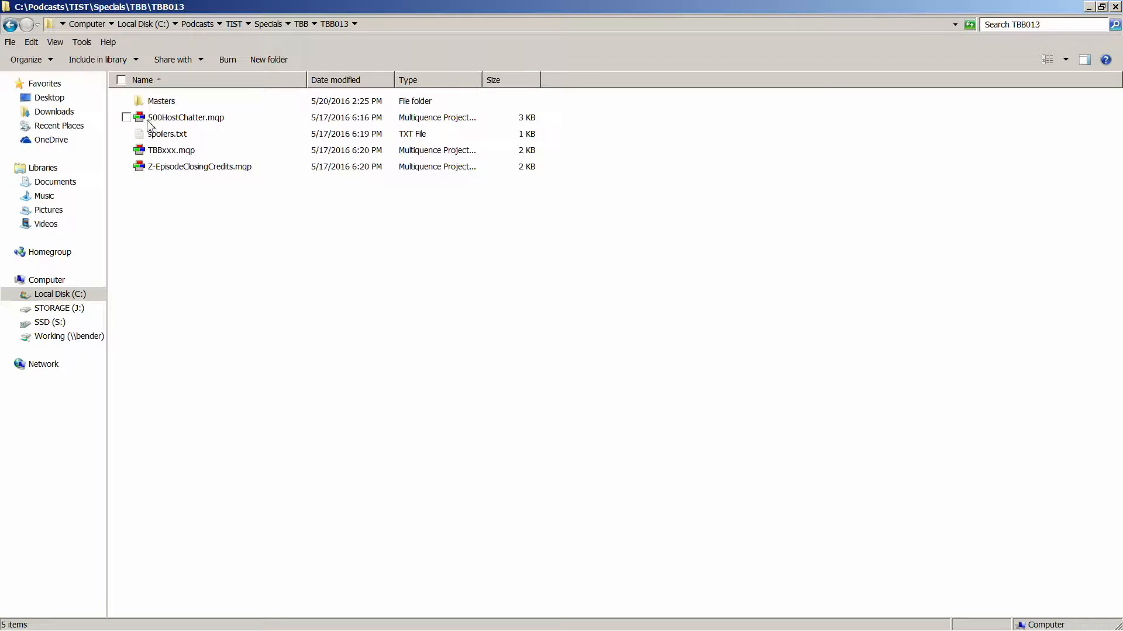
double_click(161, 102)
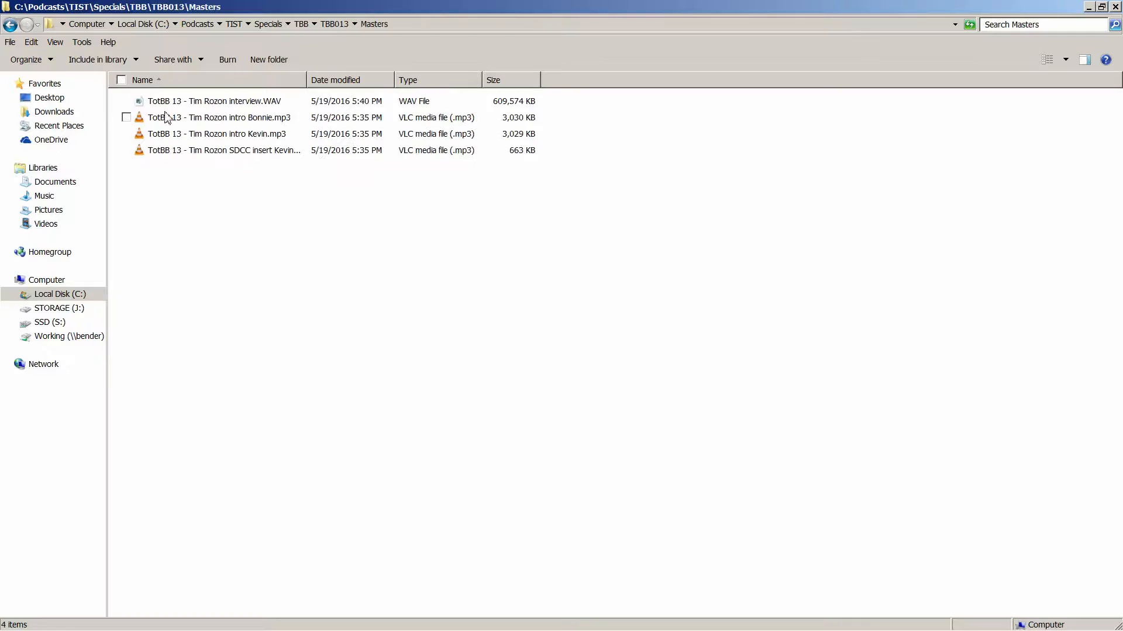
left_click(212, 103)
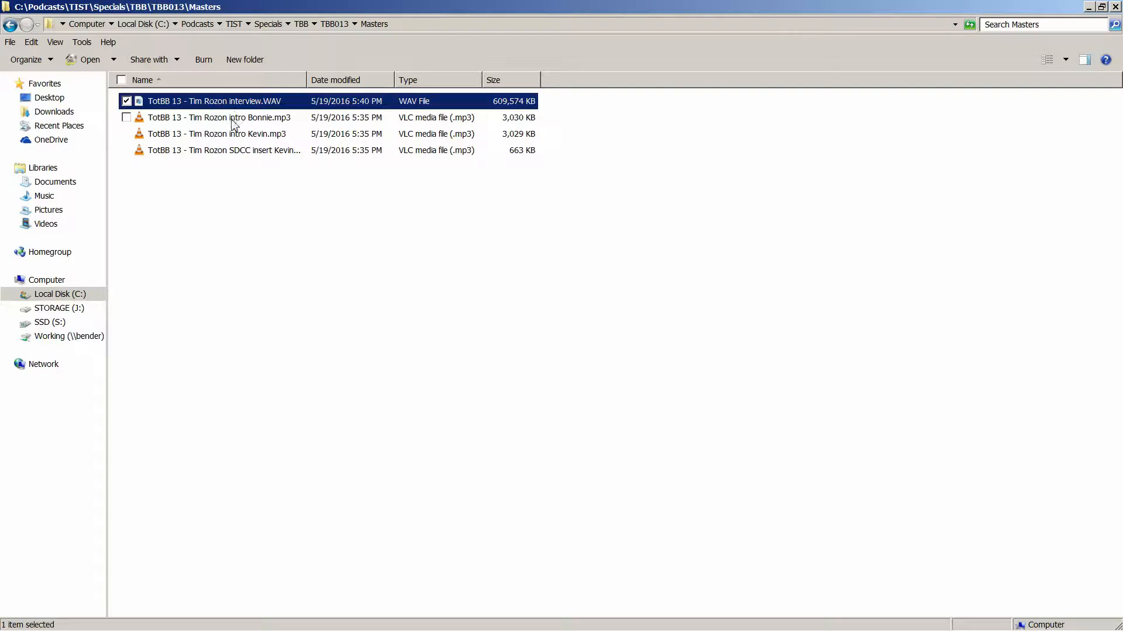
left_click(232, 119)
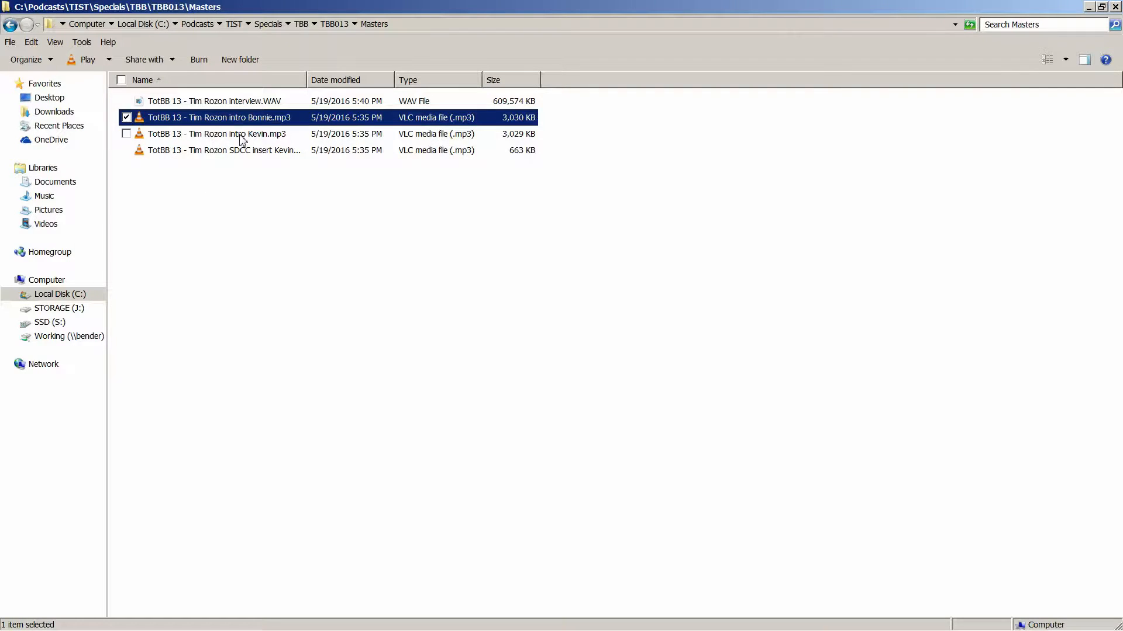
left_click(241, 135)
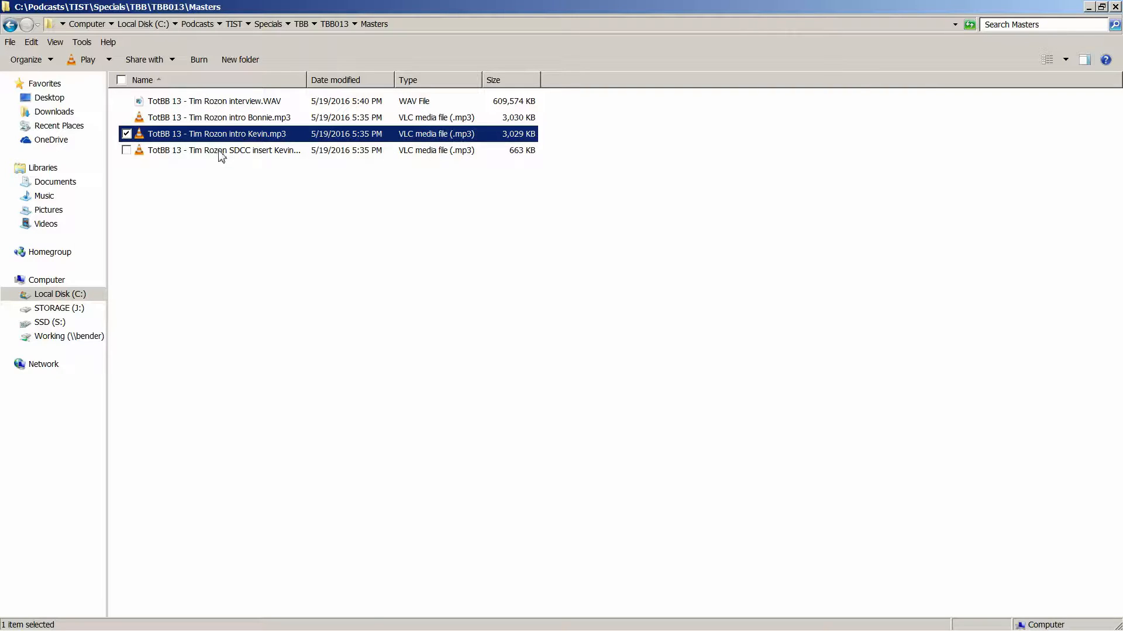
left_click(273, 154)
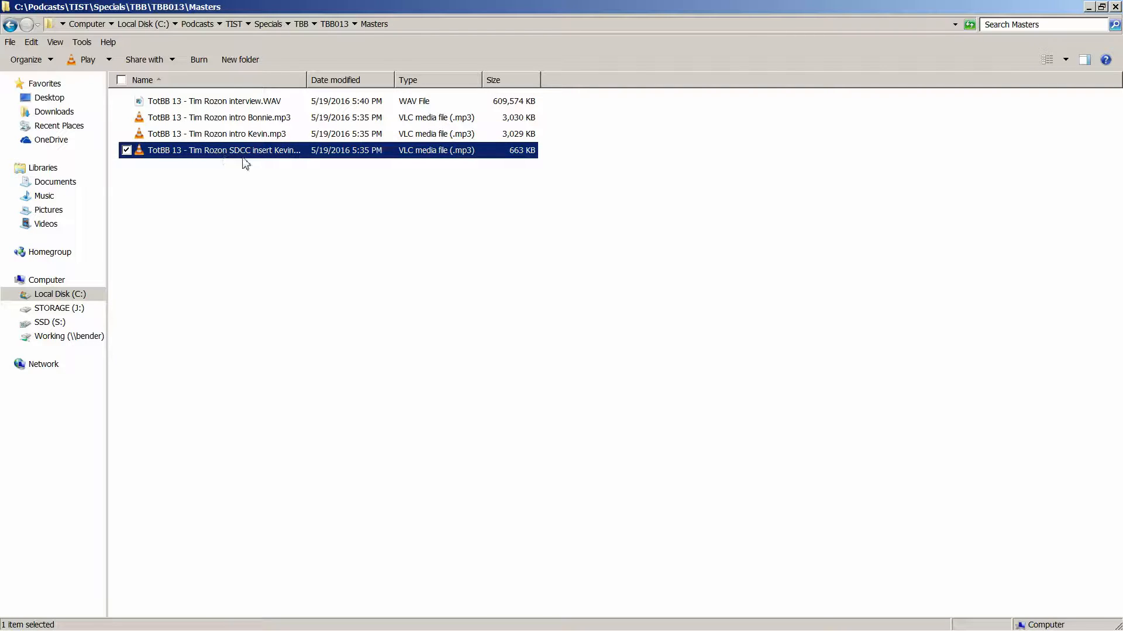
Step: Open the interview WAV file in a maximized GoldWave window and play back the opening of the recording
double_click(228, 104)
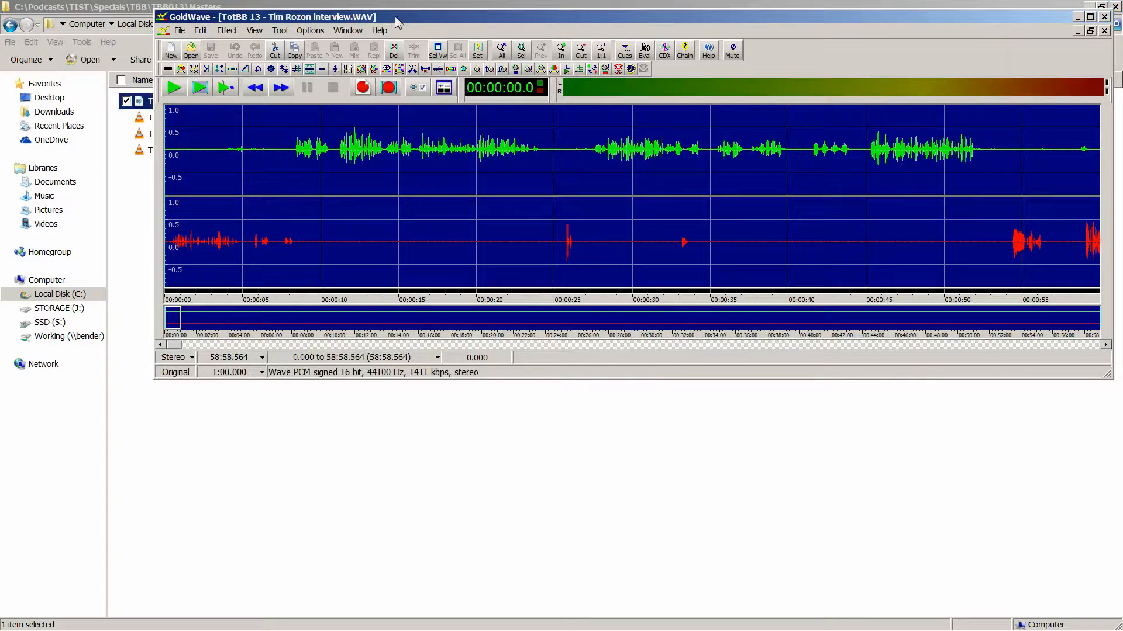
double_click(396, 22)
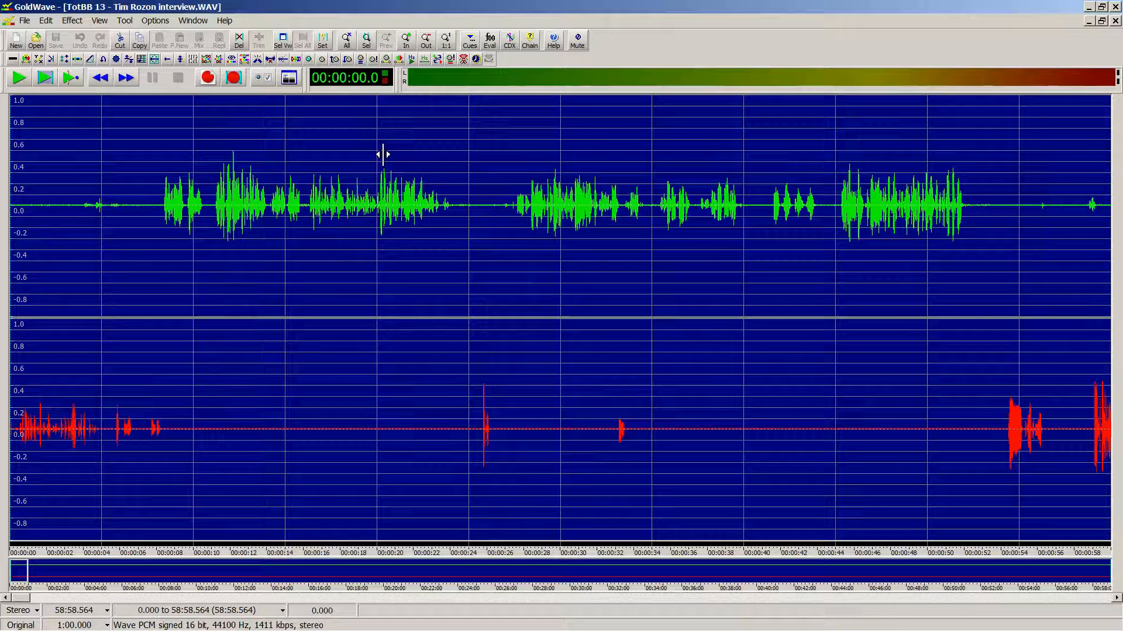
key("space")
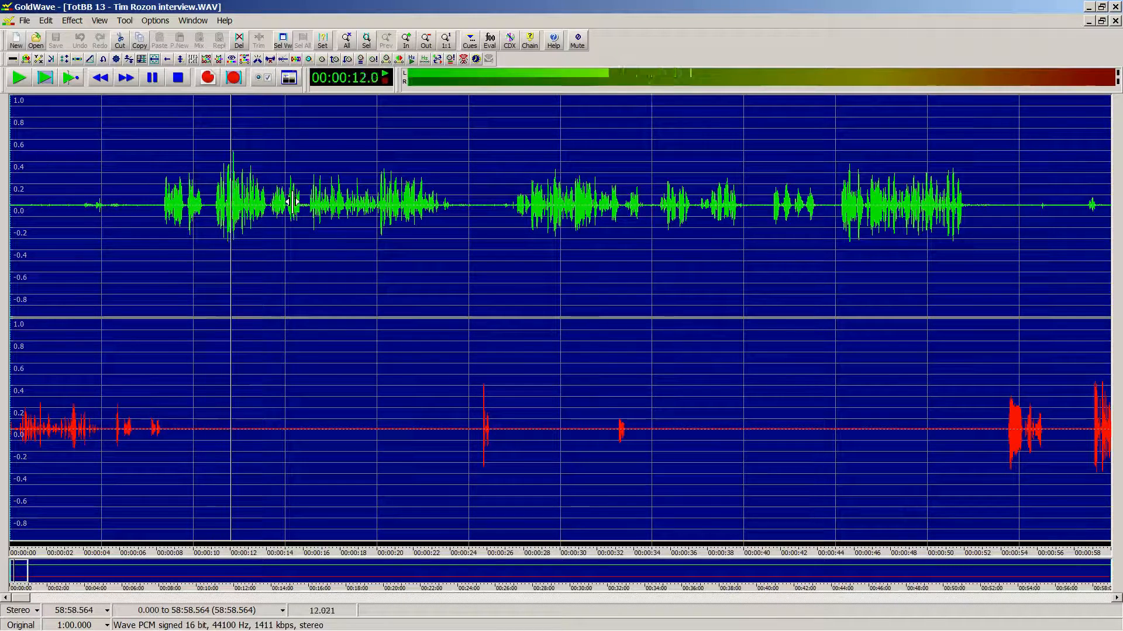
key("space")
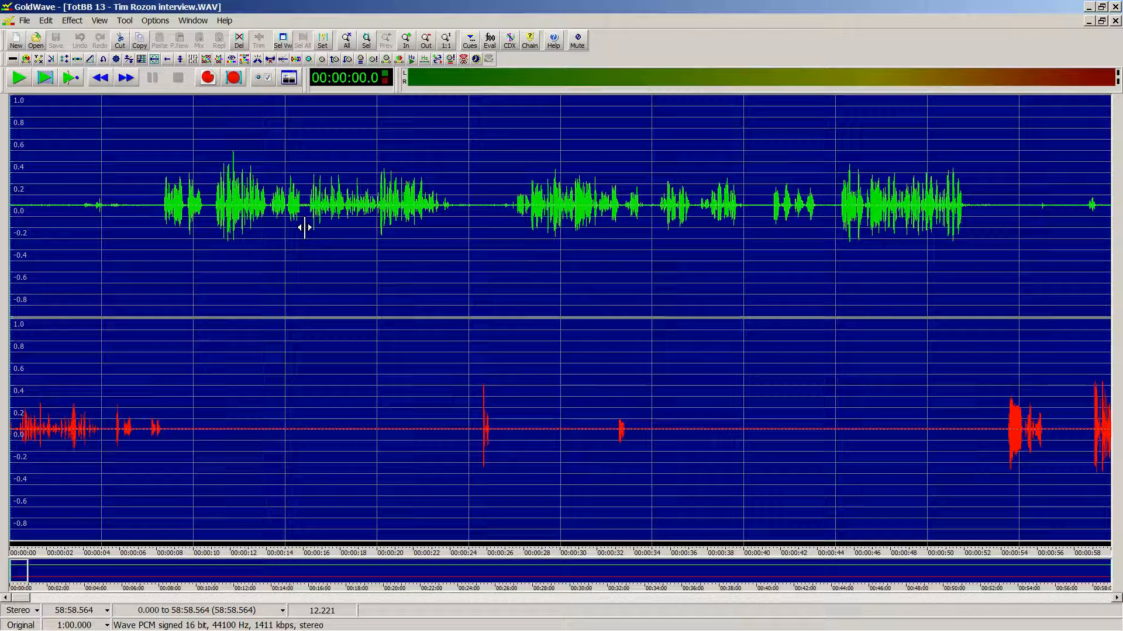
Step: Restrict editing to the left channel and raise its volume by 8 dB
key("ctrl+shift+l")
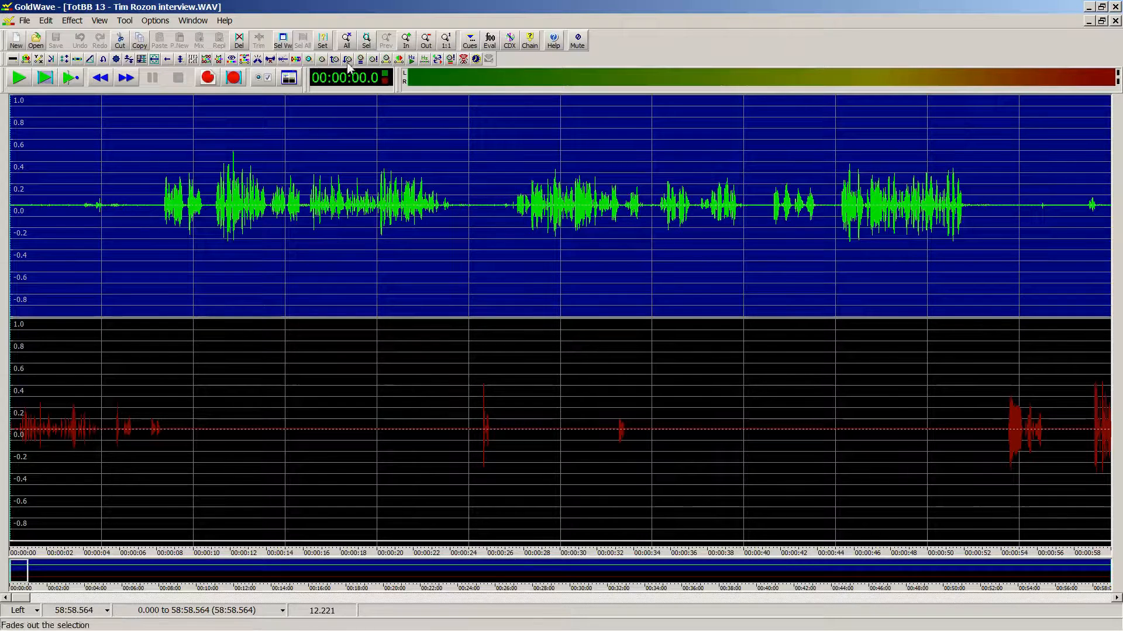
left_click(322, 59)
key("Tab")
type("8")
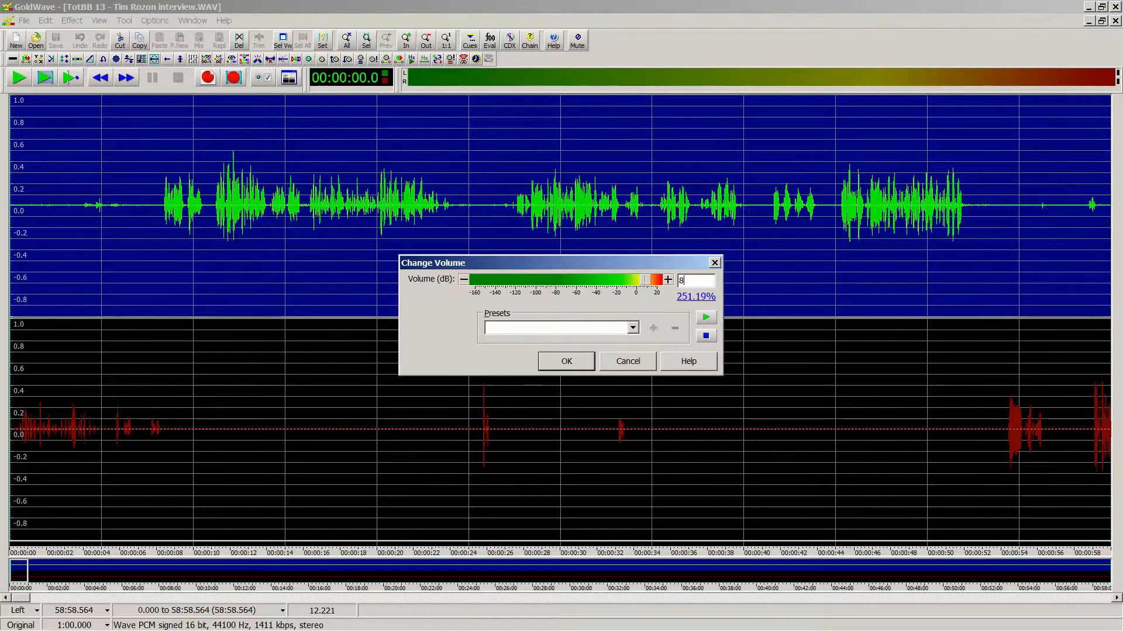
key("Return")
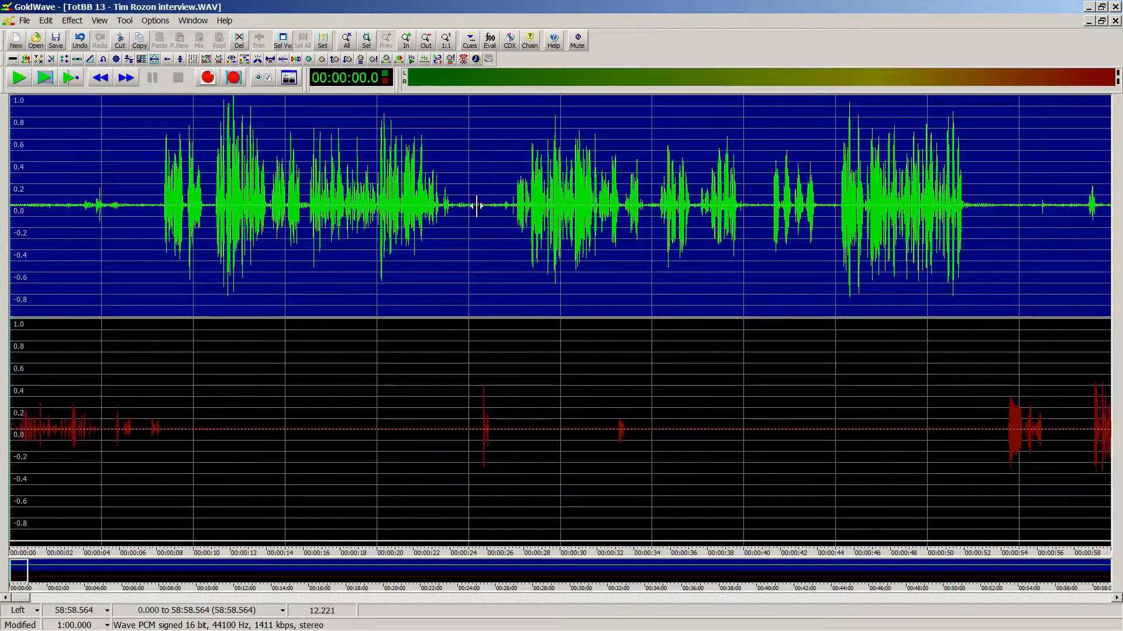
Step: Select the quiet left-channel gaps around 24–27 s and 52–58 s, and listen to the background noise in the second one
left_click(453, 208)
right_click(501, 215)
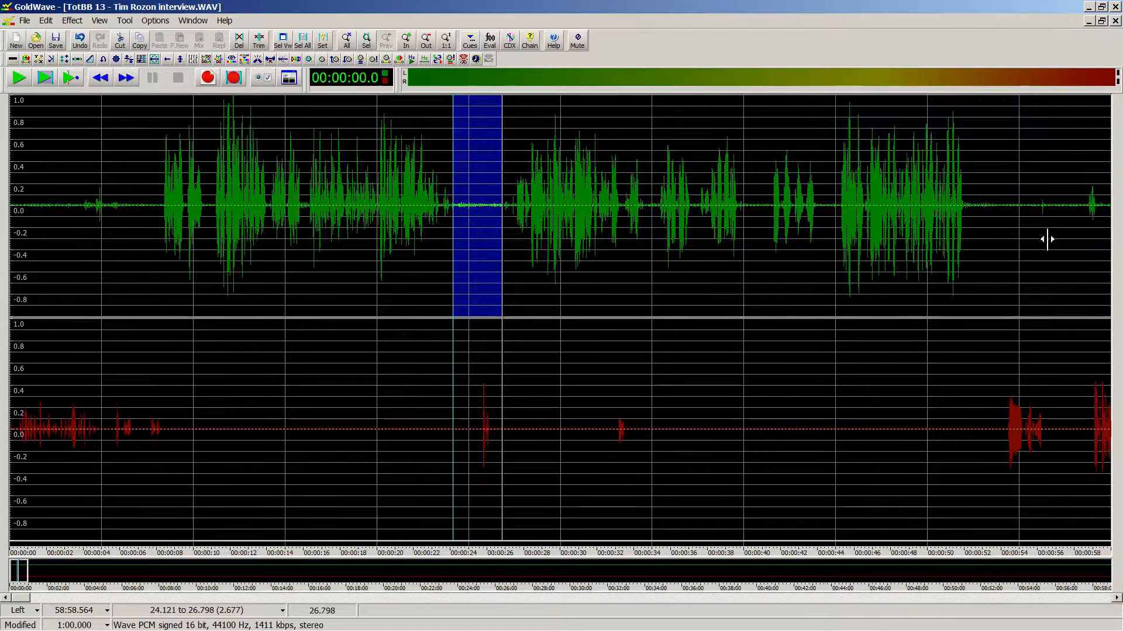
right_click(1070, 206)
left_click(967, 212)
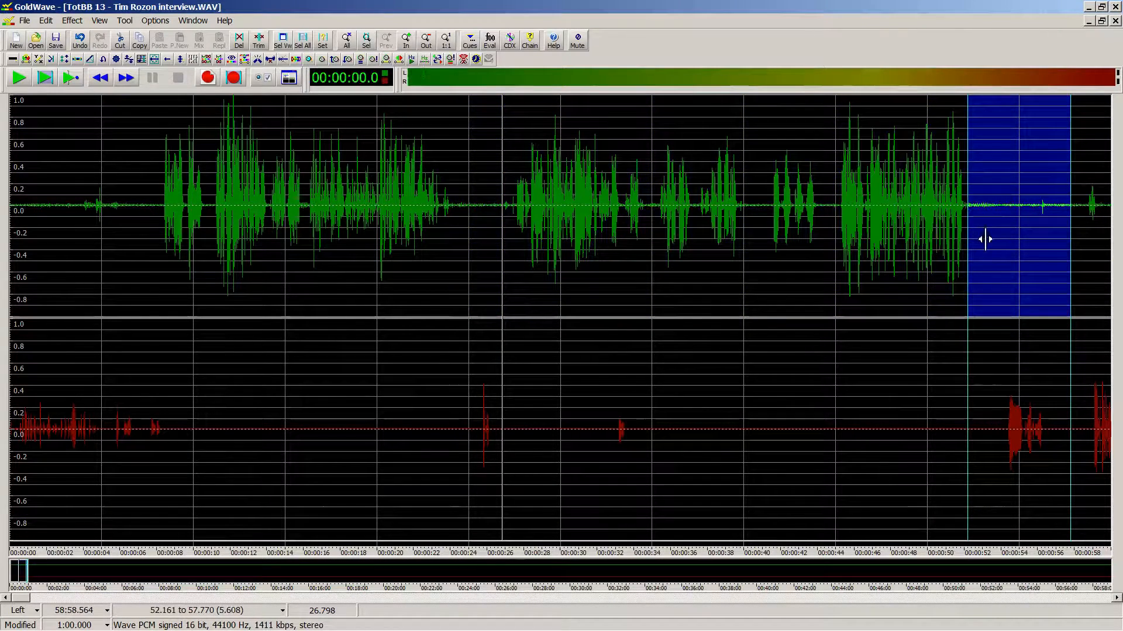
key("F2")
key("F8")
key("F3")
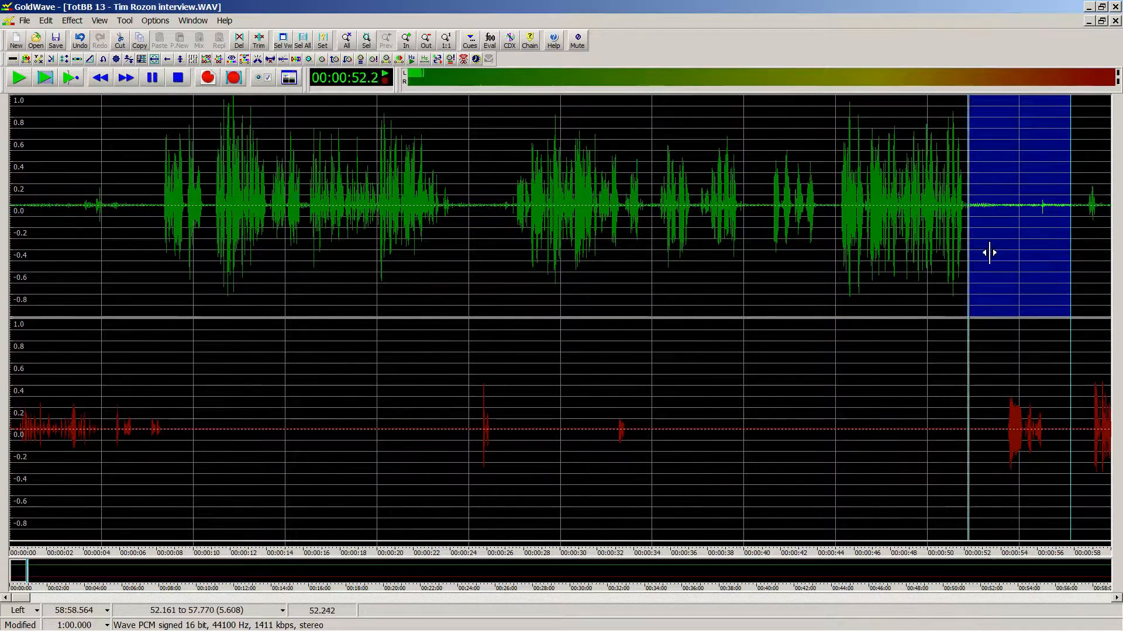
key("F8")
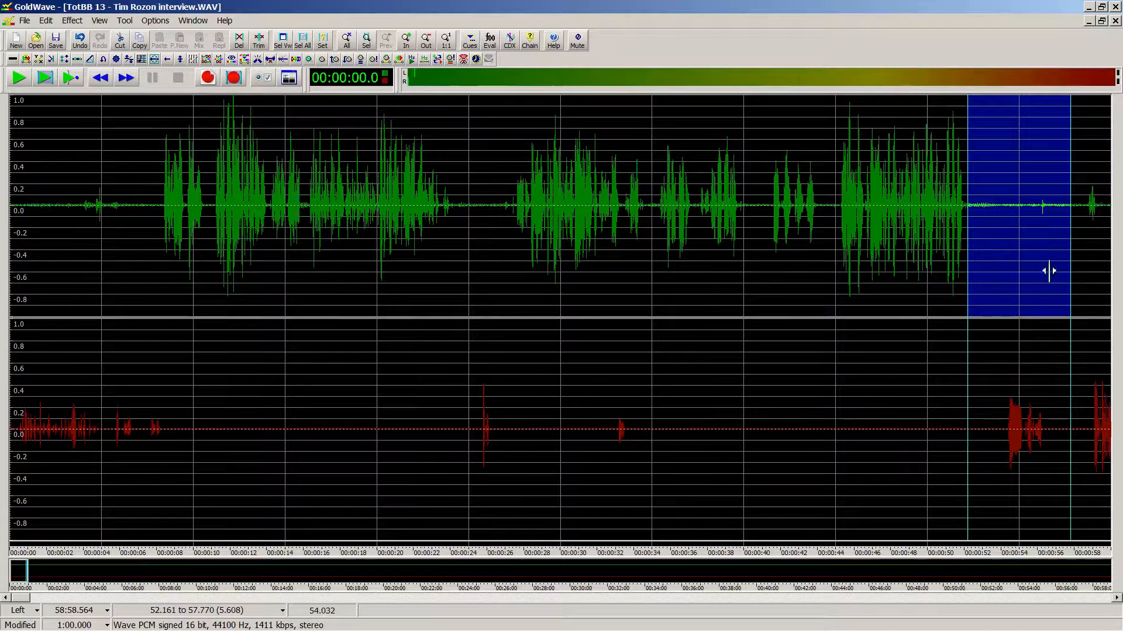
Step: Select the entire left channel and apply Noise Reduction using the current spectrum at 100% scale
double_click(441, 266)
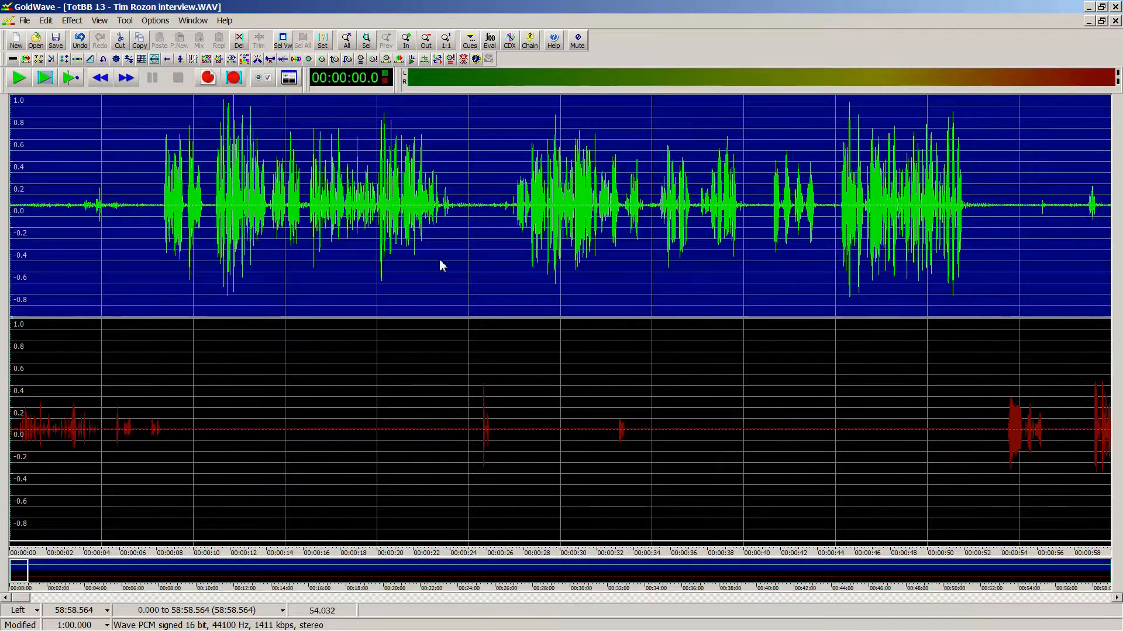
key("alt+c")
key("f")
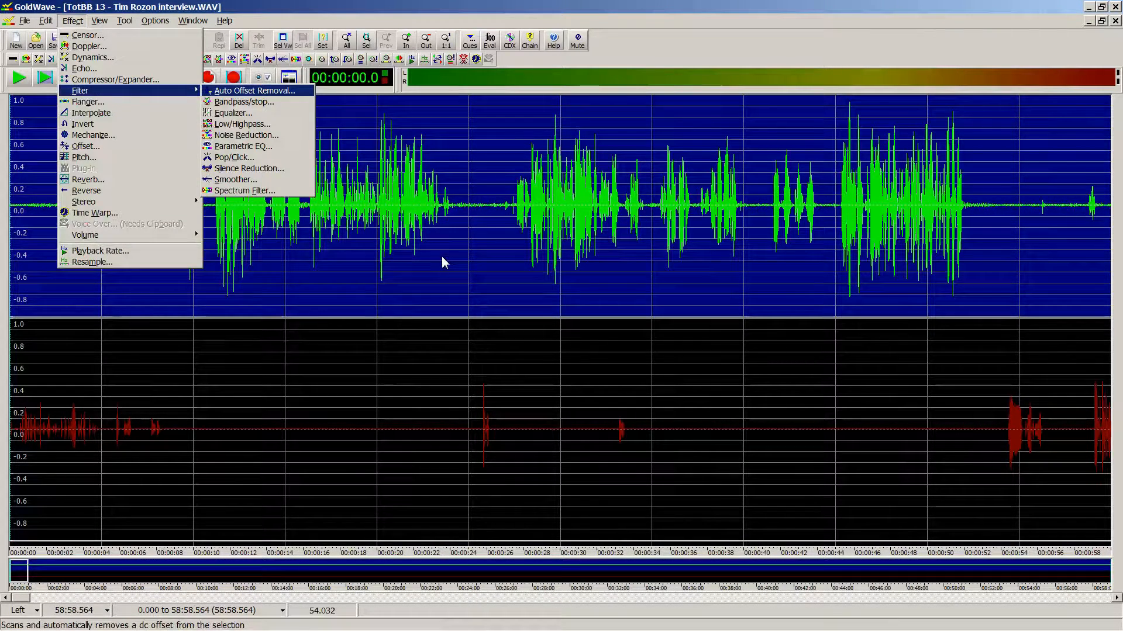
key("n")
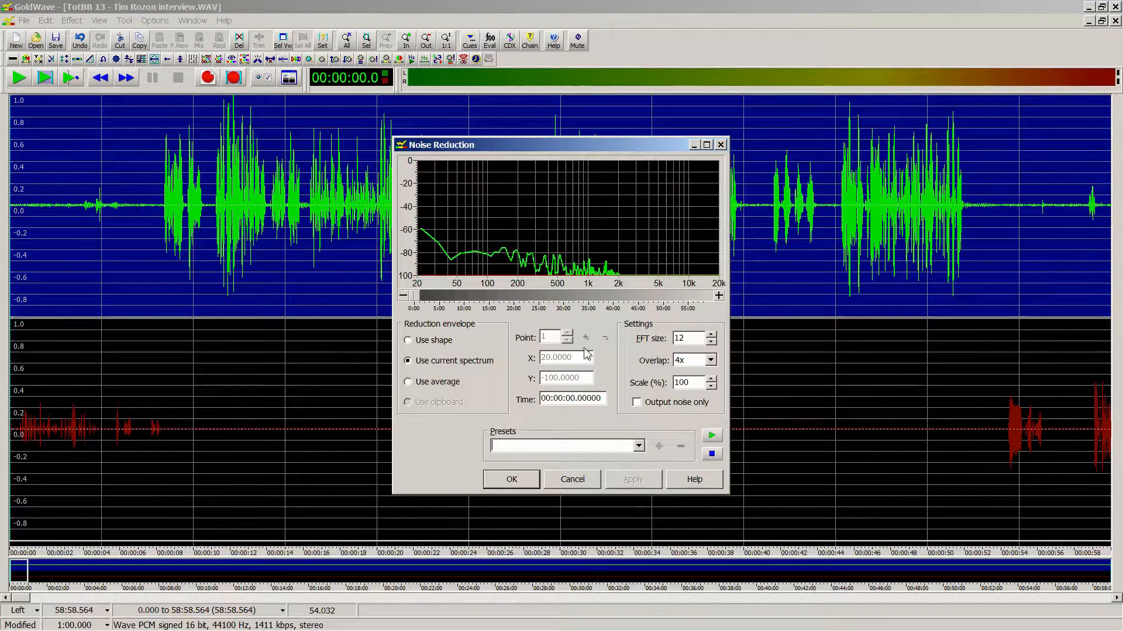
left_click(523, 482)
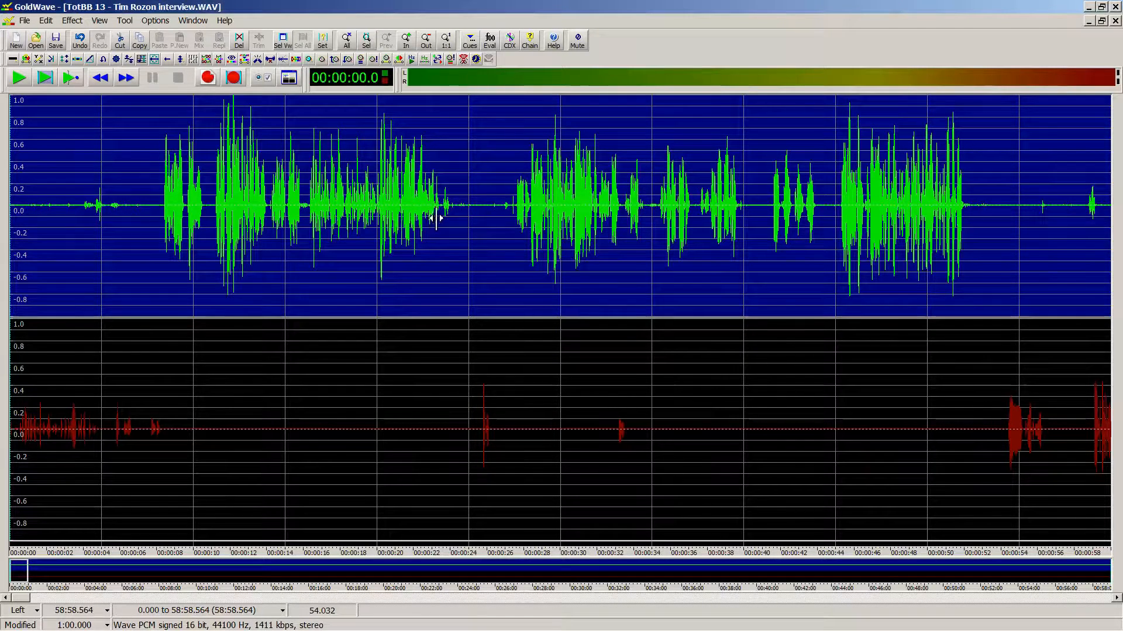
Step: Apply Noise Reduction to the left channel with the "Light reduce hum" preset
key("alt+c")
key("f")
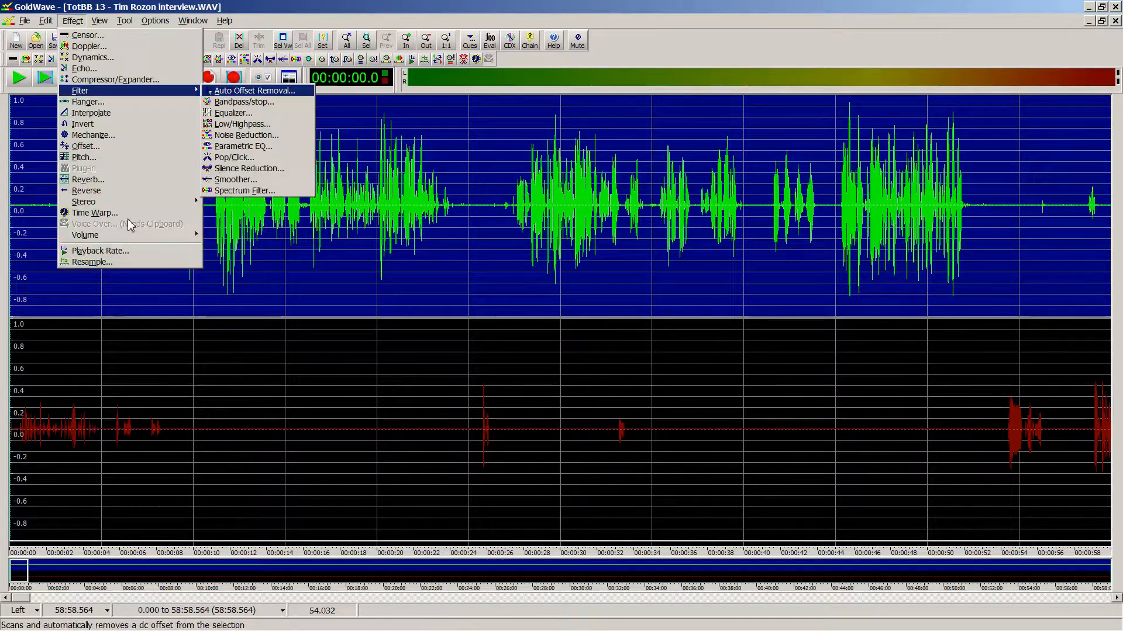
key("n")
left_click(638, 451)
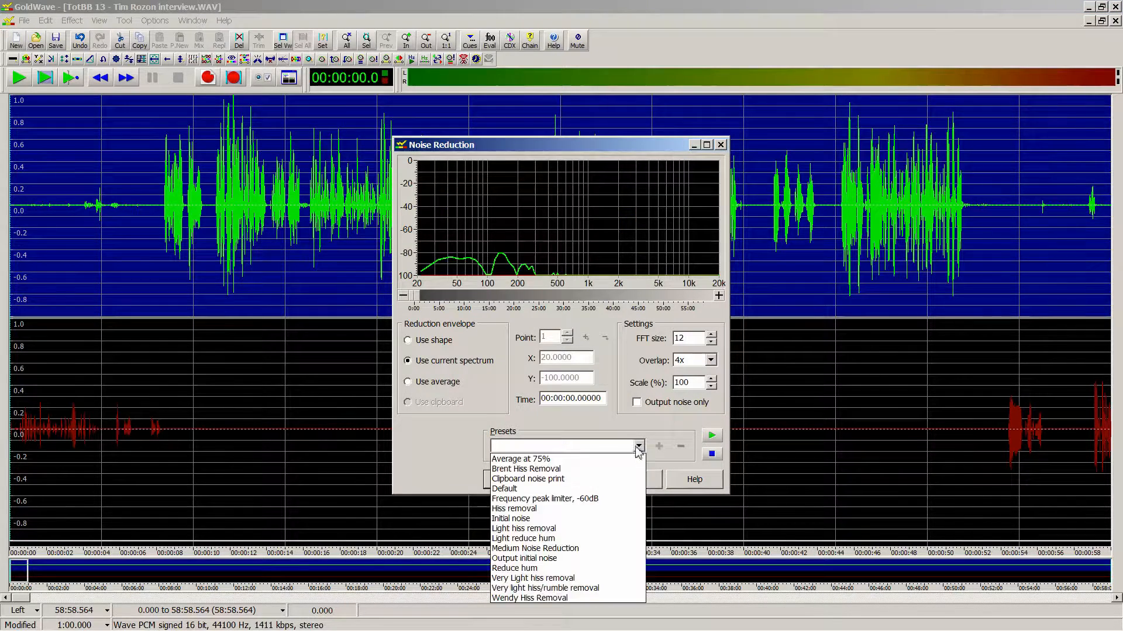
left_click(539, 538)
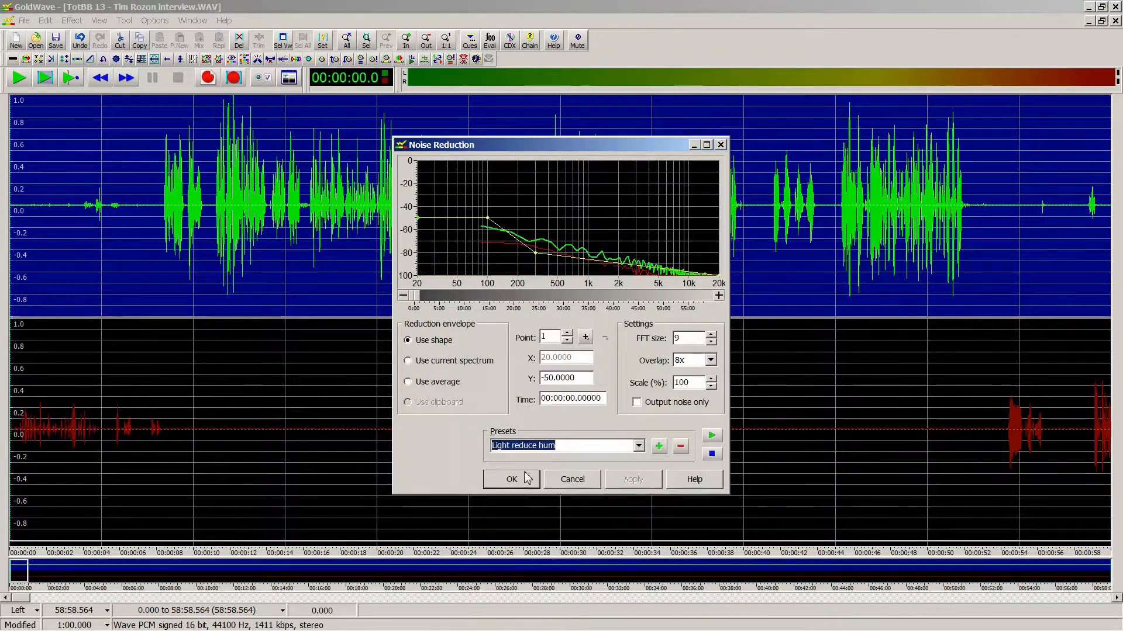
left_click(523, 478)
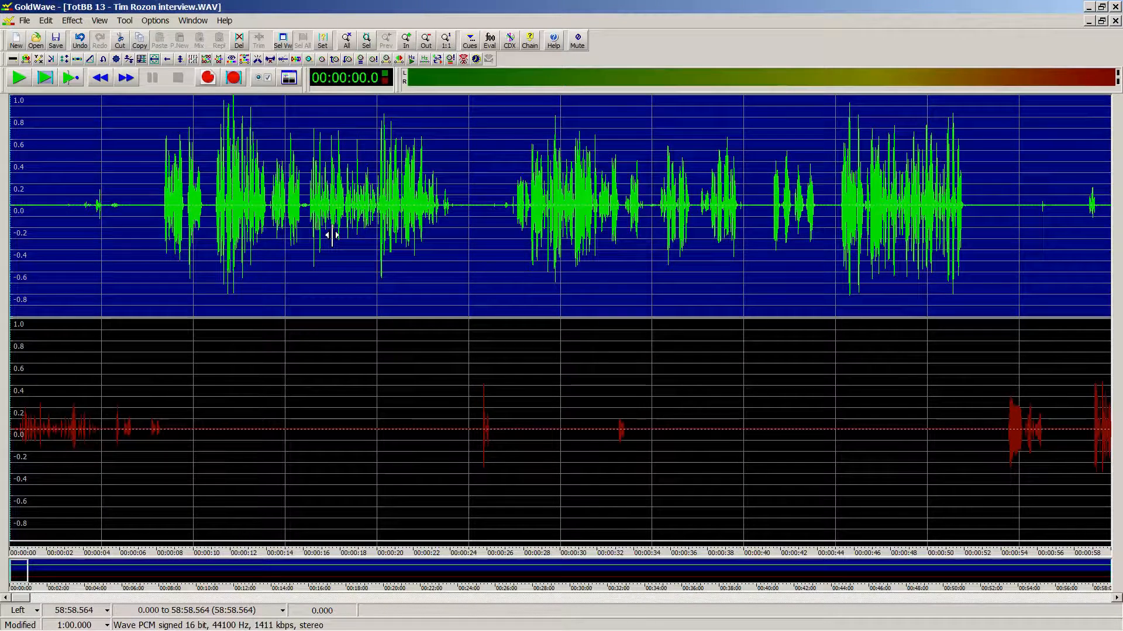
Step: Level out the left channel's volume with Auto Gain, using the Podcast preset
left_click(308, 60)
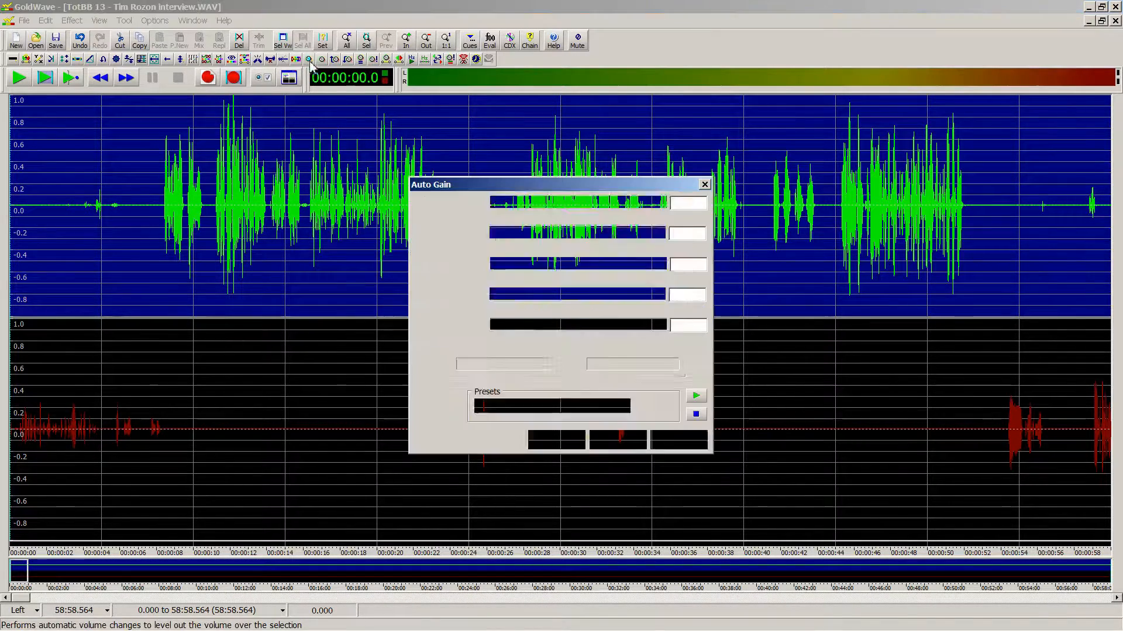
left_click(489, 406)
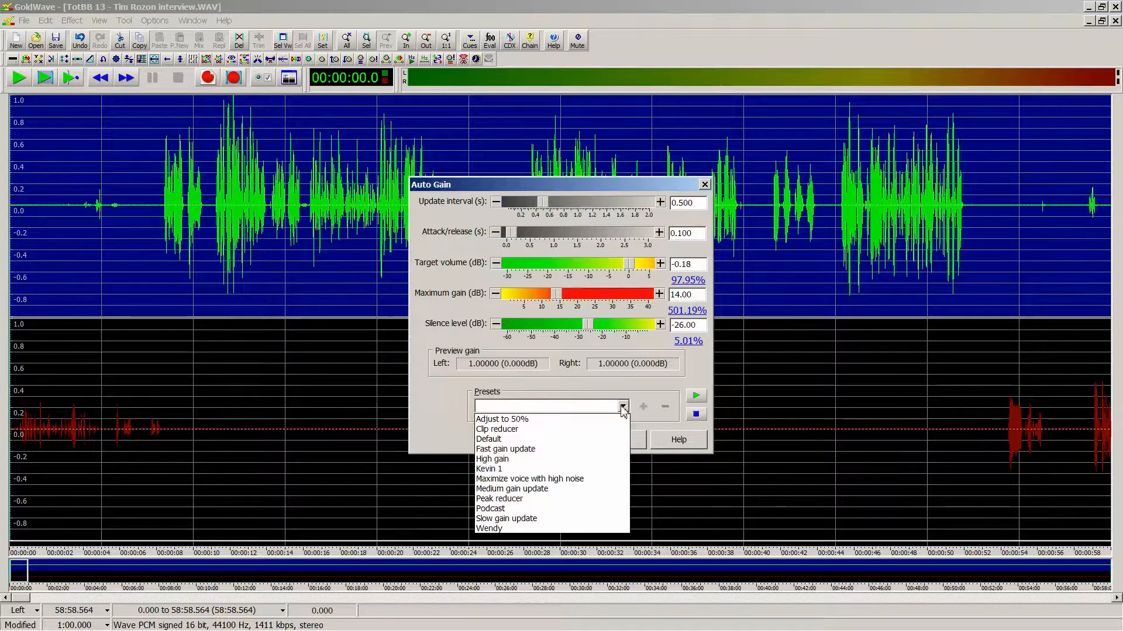
left_click(506, 510)
left_click(549, 439)
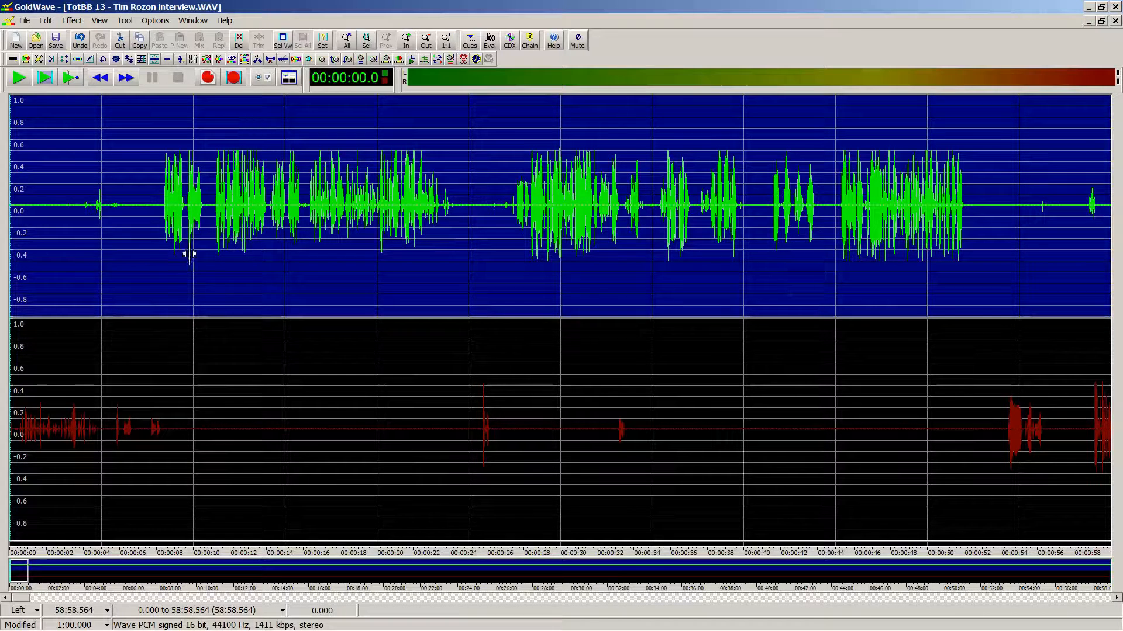
Step: Play the processed left channel from about 8, 4 and 59 seconds to check its voice level and remaining background sounds
left_click(164, 204)
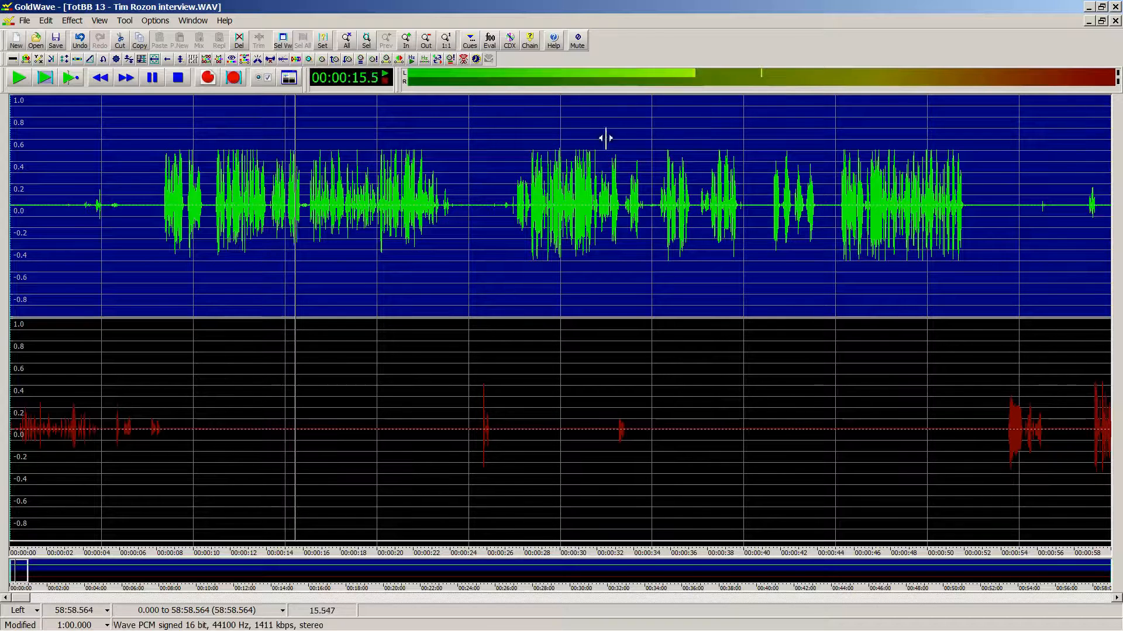
key("space")
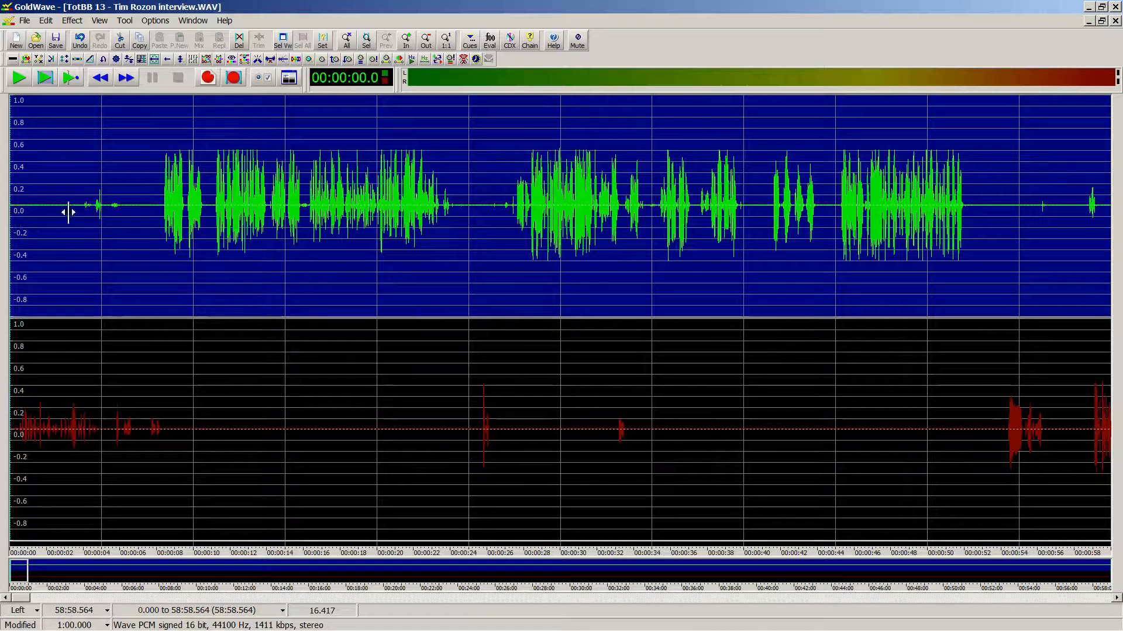
middle_click(85, 206)
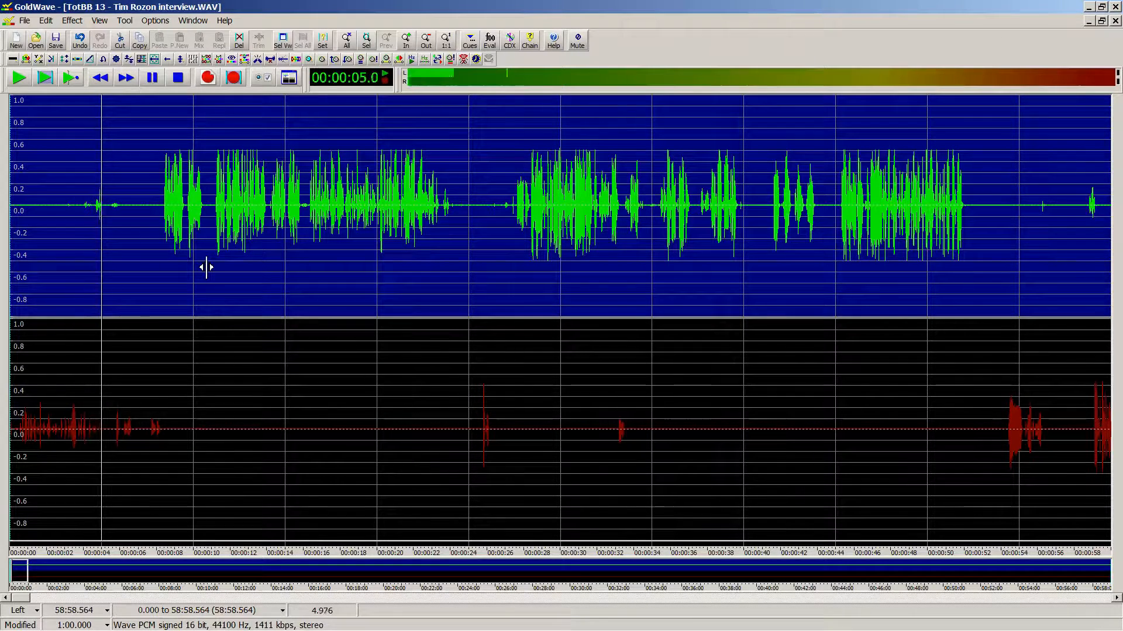
key("space")
scroll(206, 267, "down", 10)
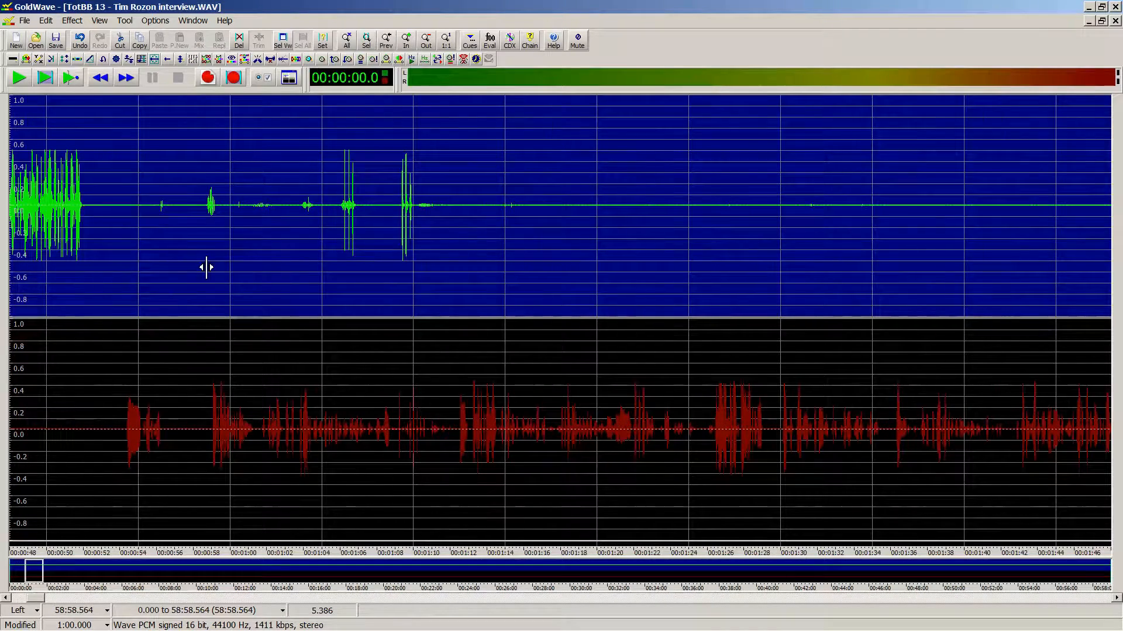
middle_click(207, 214)
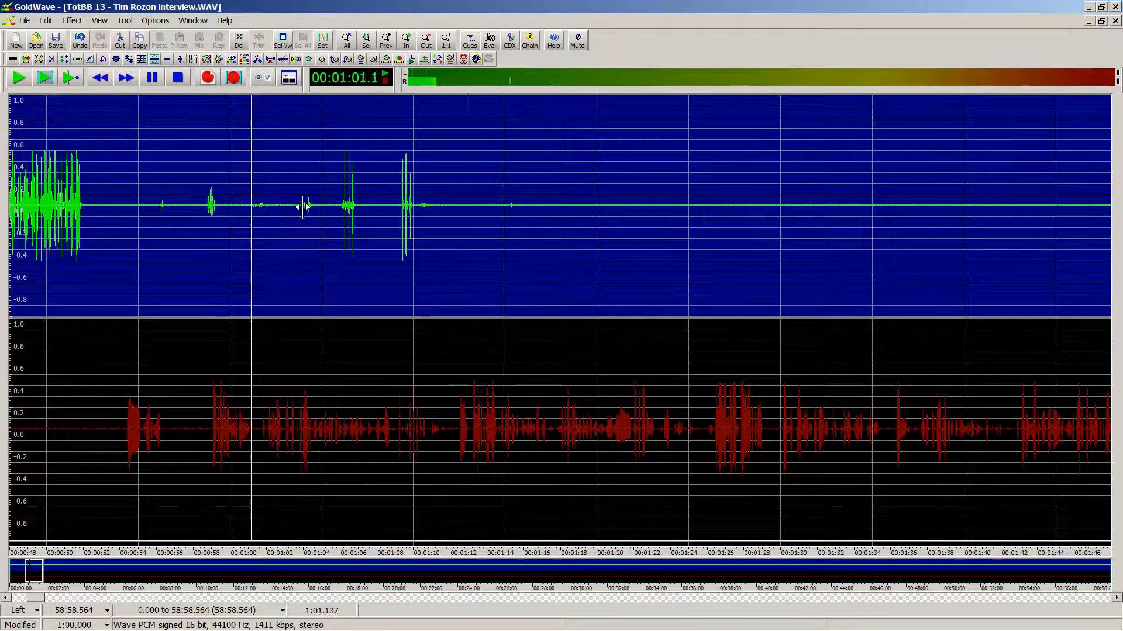
left_click(177, 79)
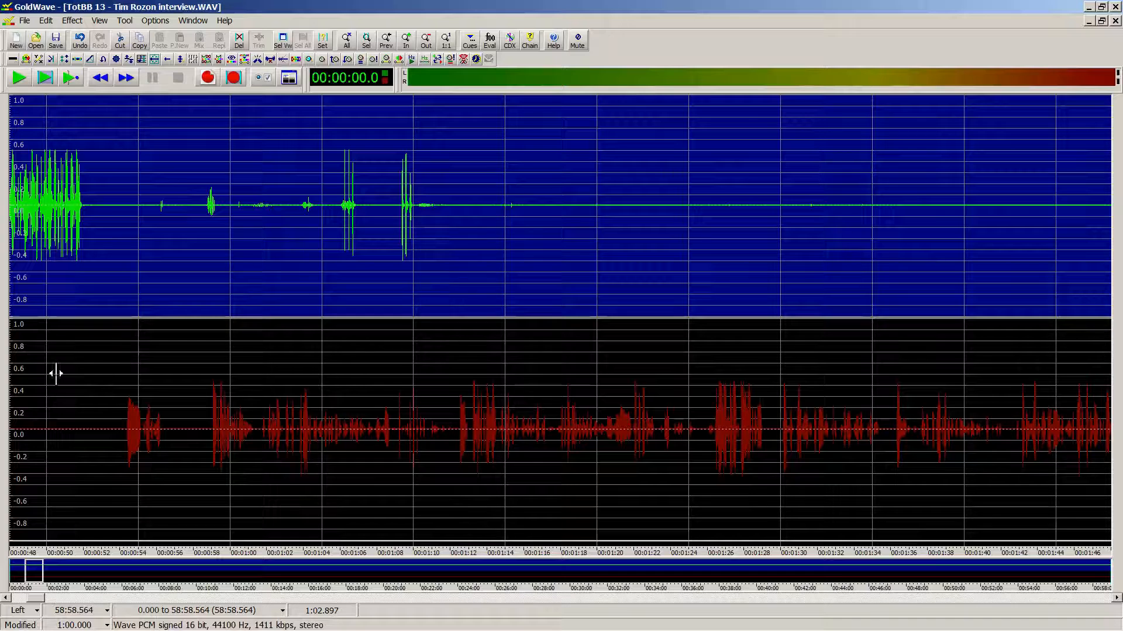
Step: Play the left channel at several spots between about 0:58 and 1:22 to check the isolated peaks and remaining background sound
right_click(16, 416)
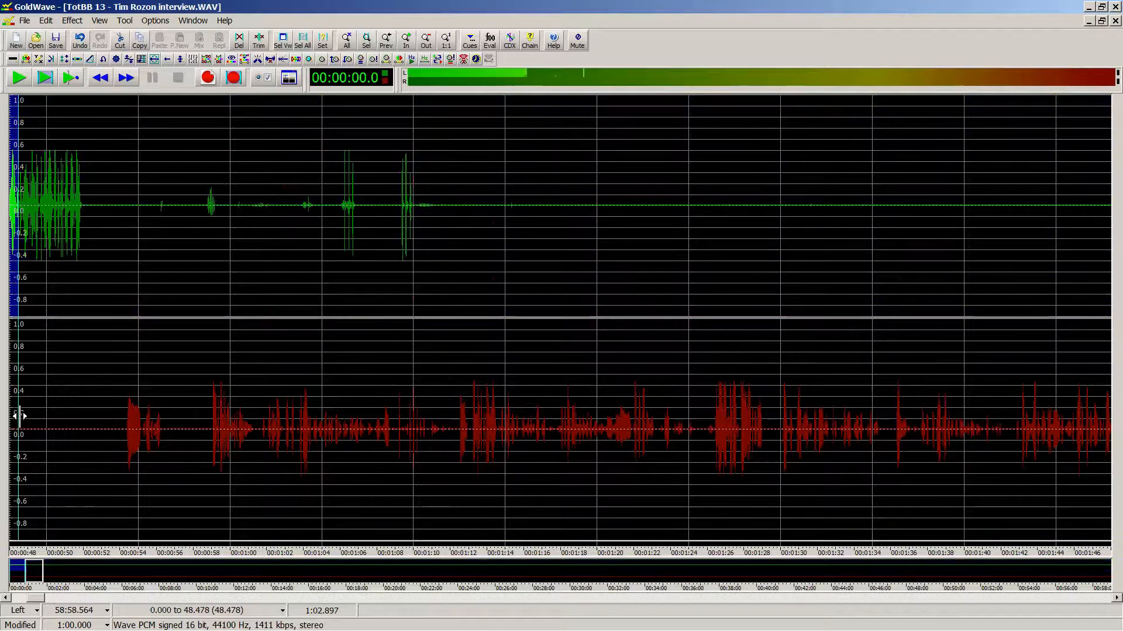
double_click(209, 232)
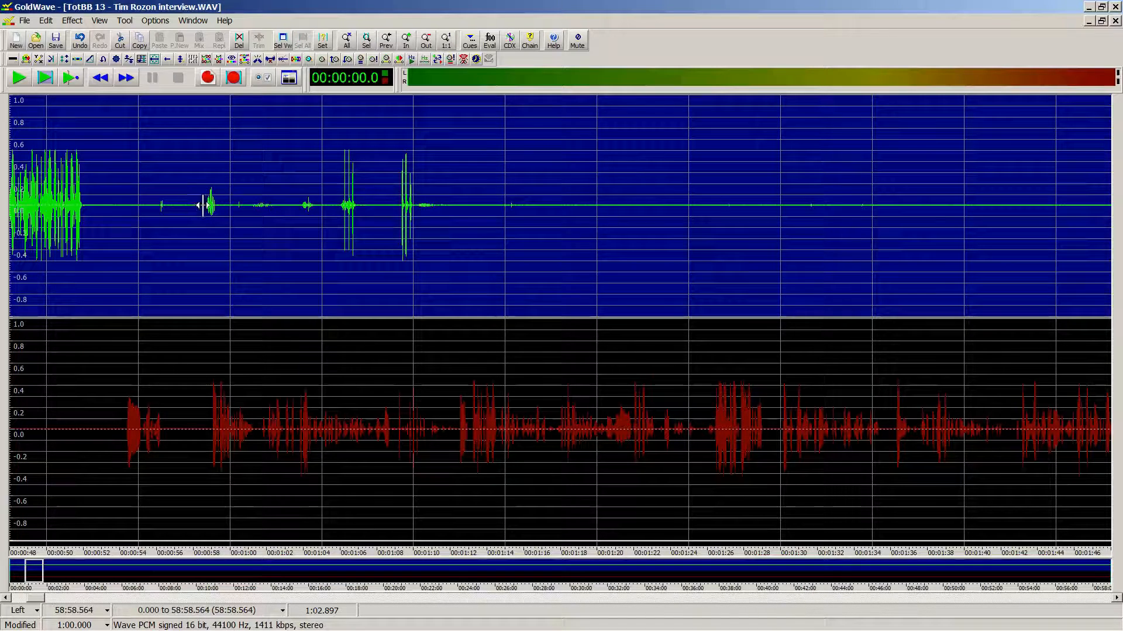
left_click(203, 204)
left_click(345, 216)
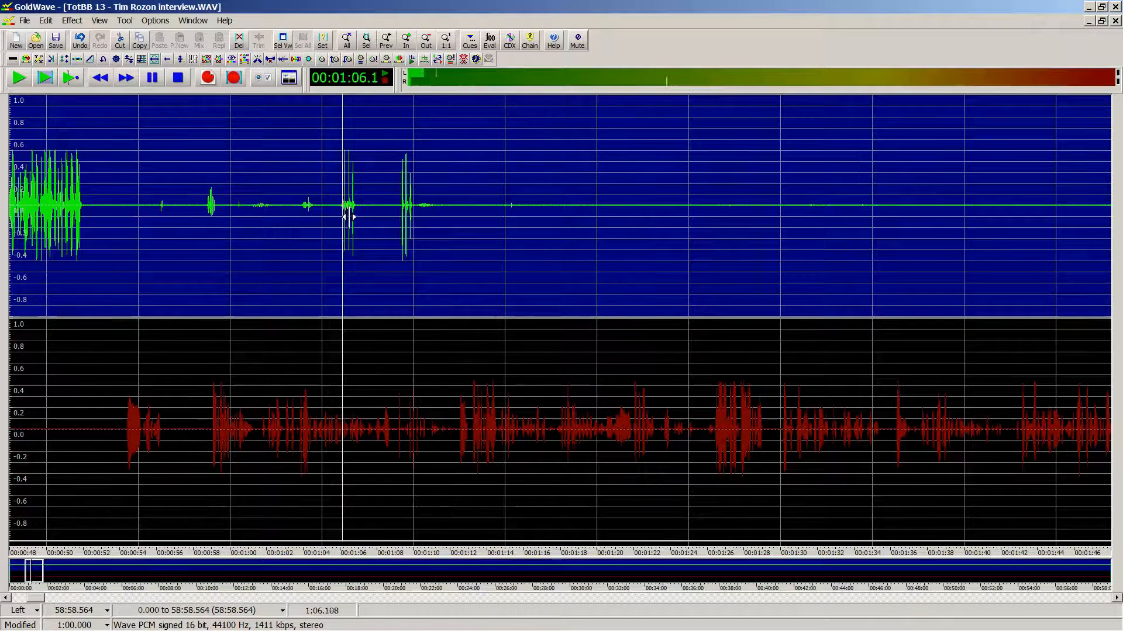
middle_click(404, 220)
middle_click(496, 211)
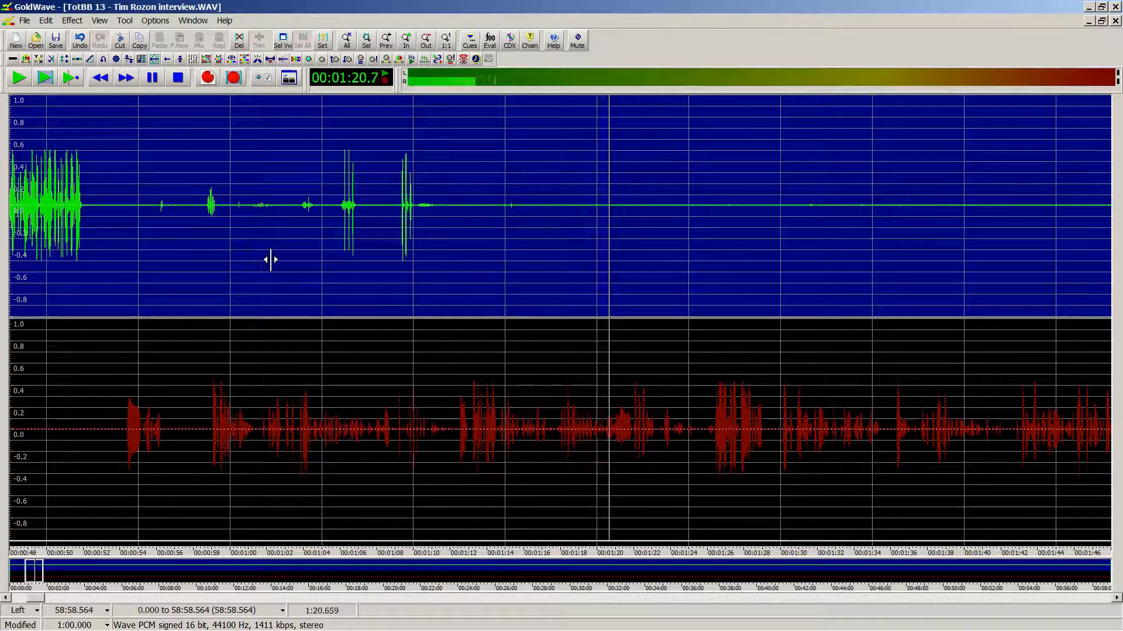
key("space")
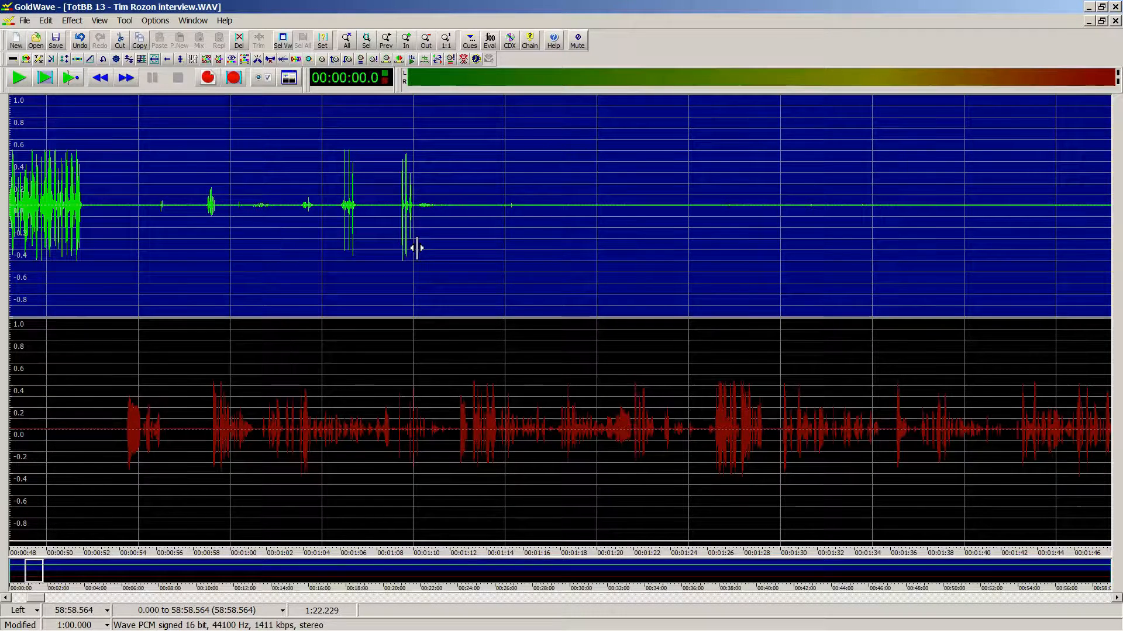
Step: Return to the beginning of the recording and make only the right channel active for editing
scroll(417, 248, "up", 8)
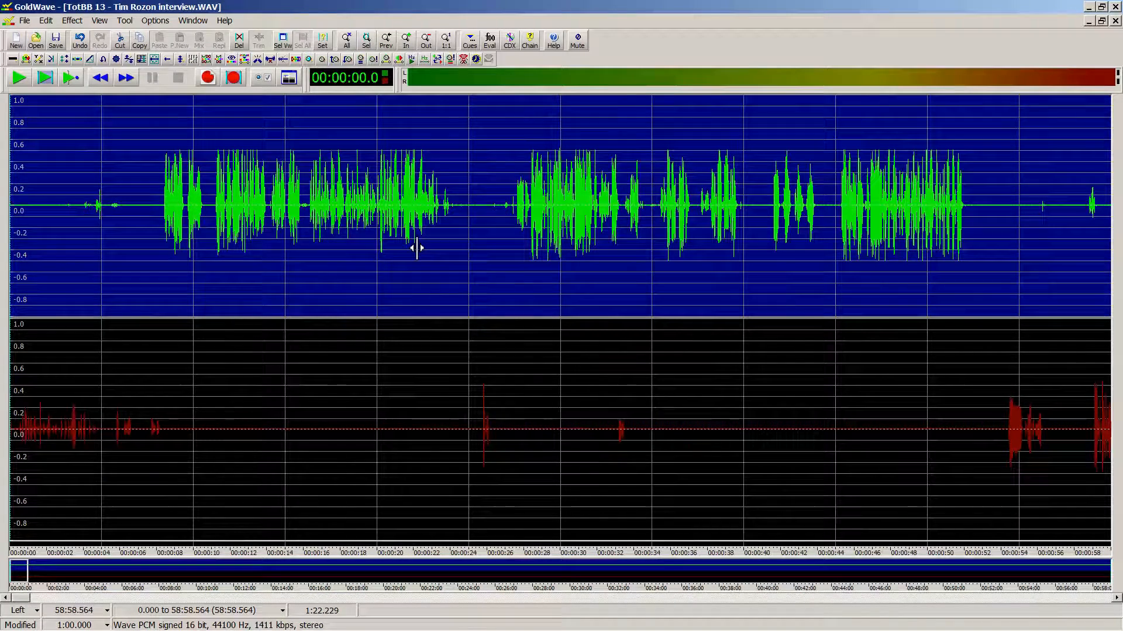
key("ctrl+shift+r")
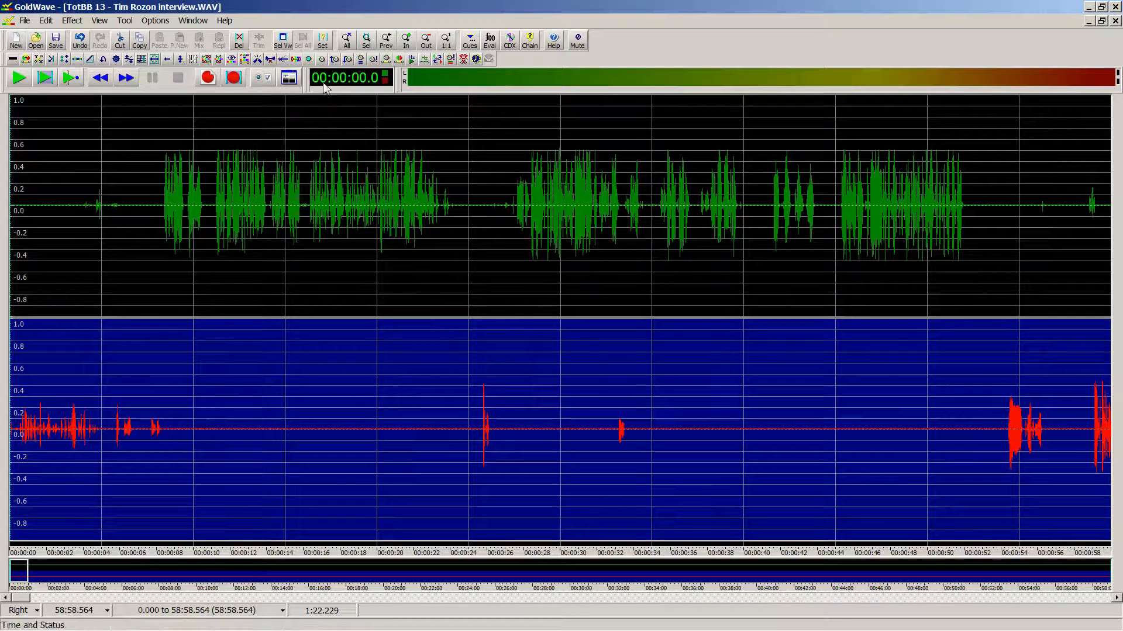
Step: Raise the volume of the entire right channel by 8 dB
left_click(322, 59)
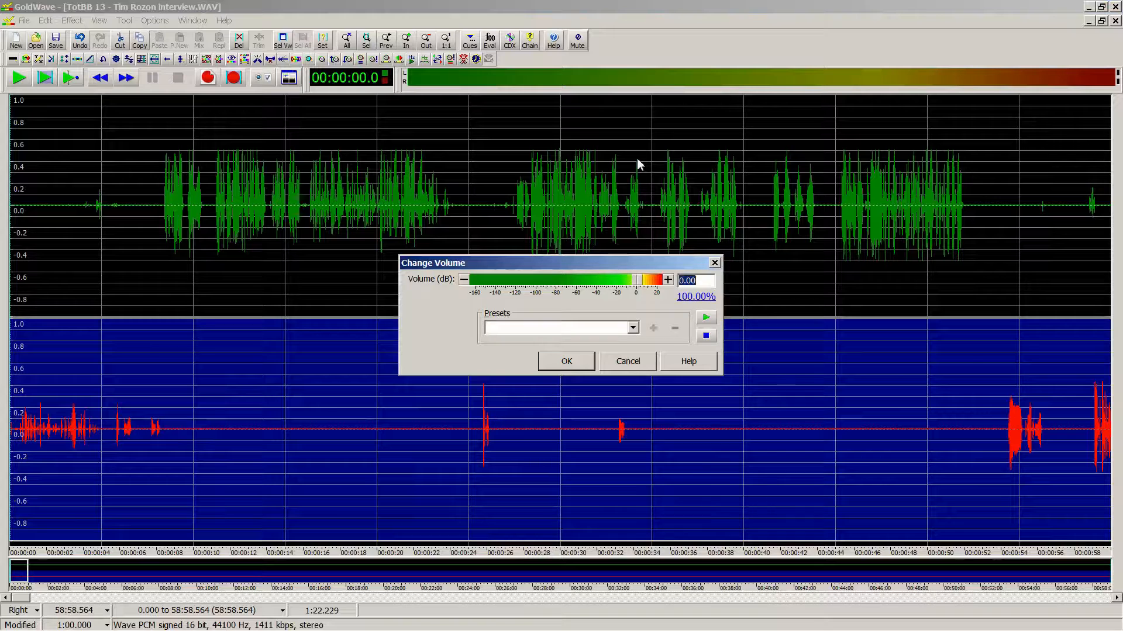
type("8")
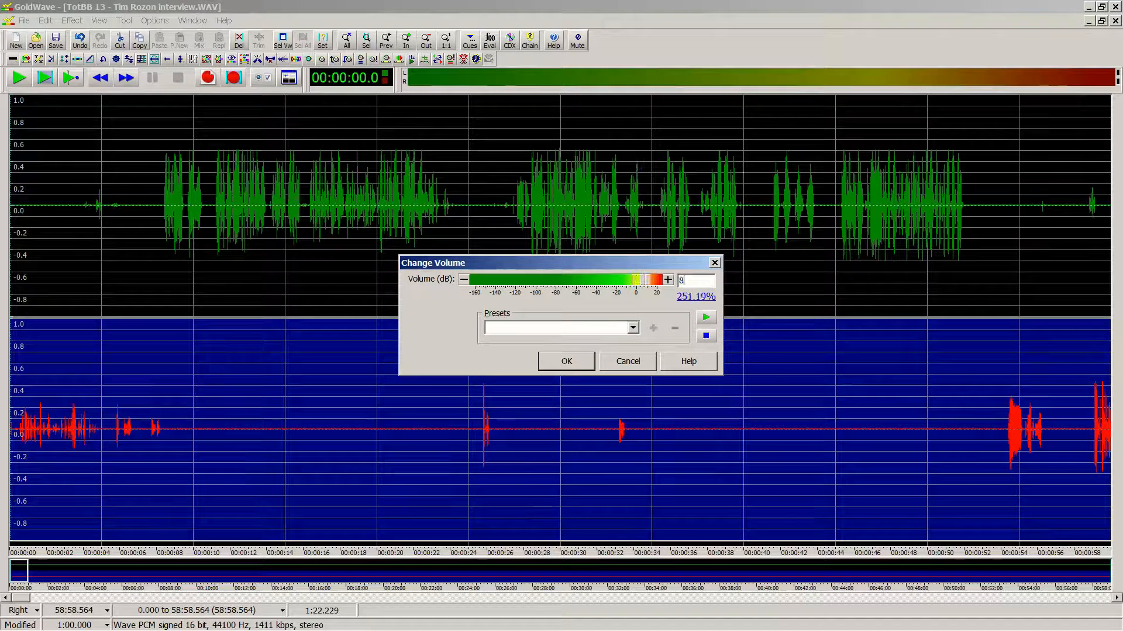
key("Return")
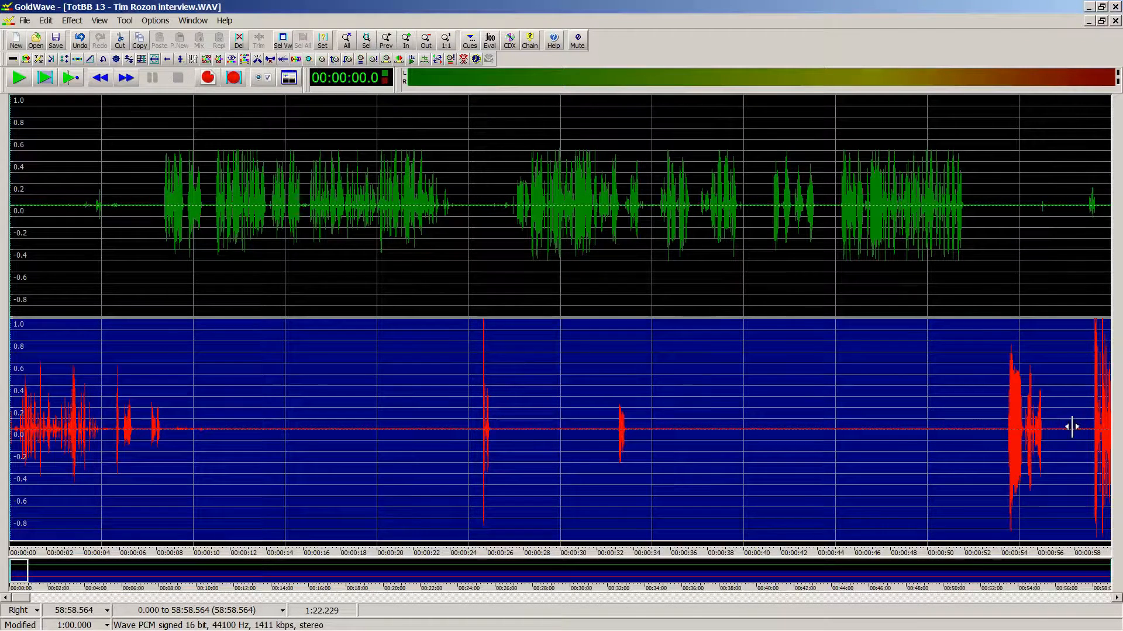
Step: Play the boosted right channel from about 59 seconds and 1:13 to check its level, and undo the 8 dB boost
left_click(1117, 598)
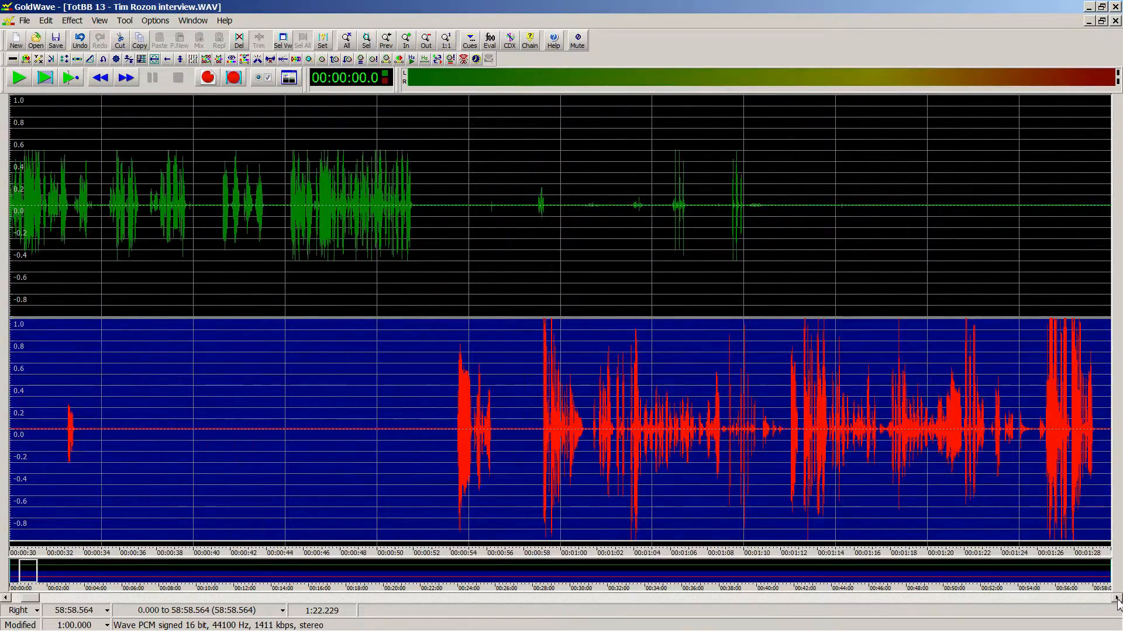
left_click(1117, 598)
left_click(445, 427)
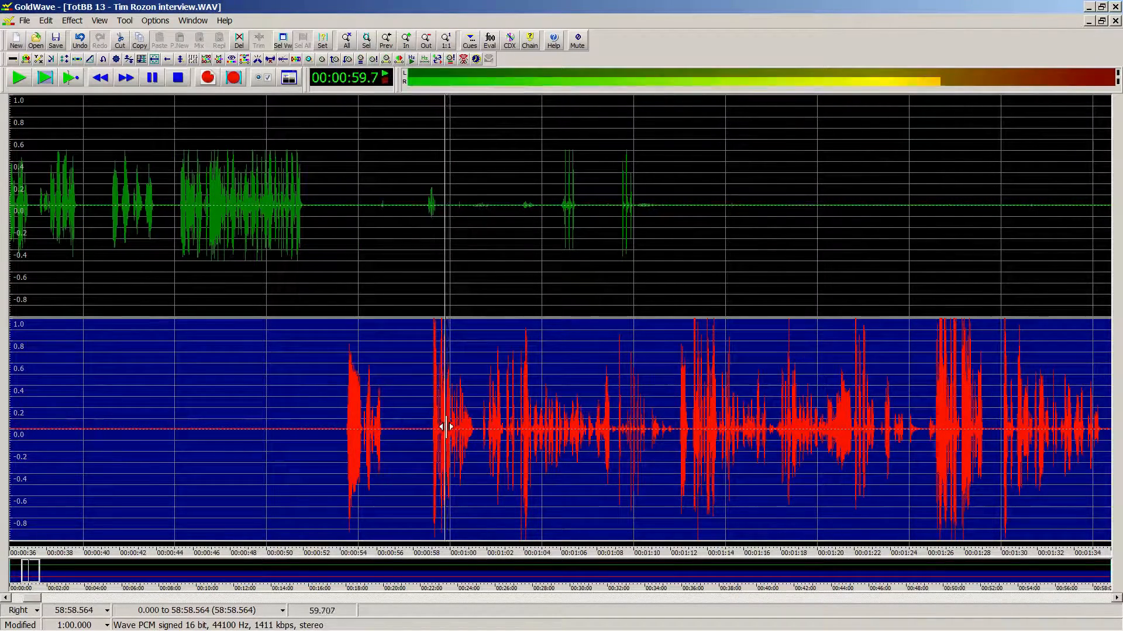
left_click(694, 417)
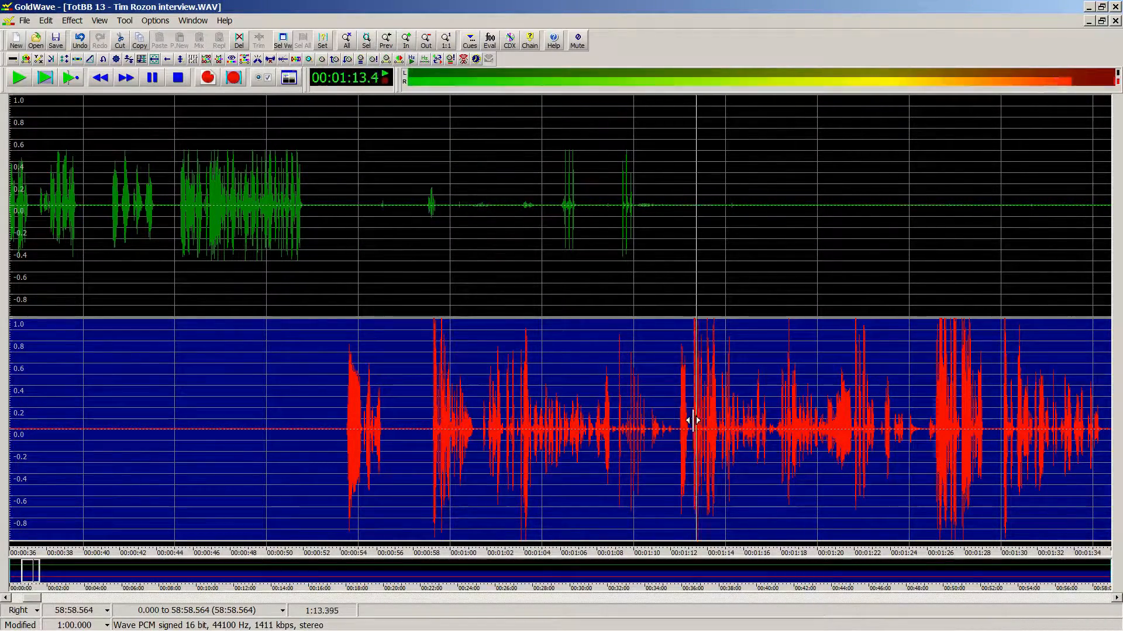
key("ctrl+z")
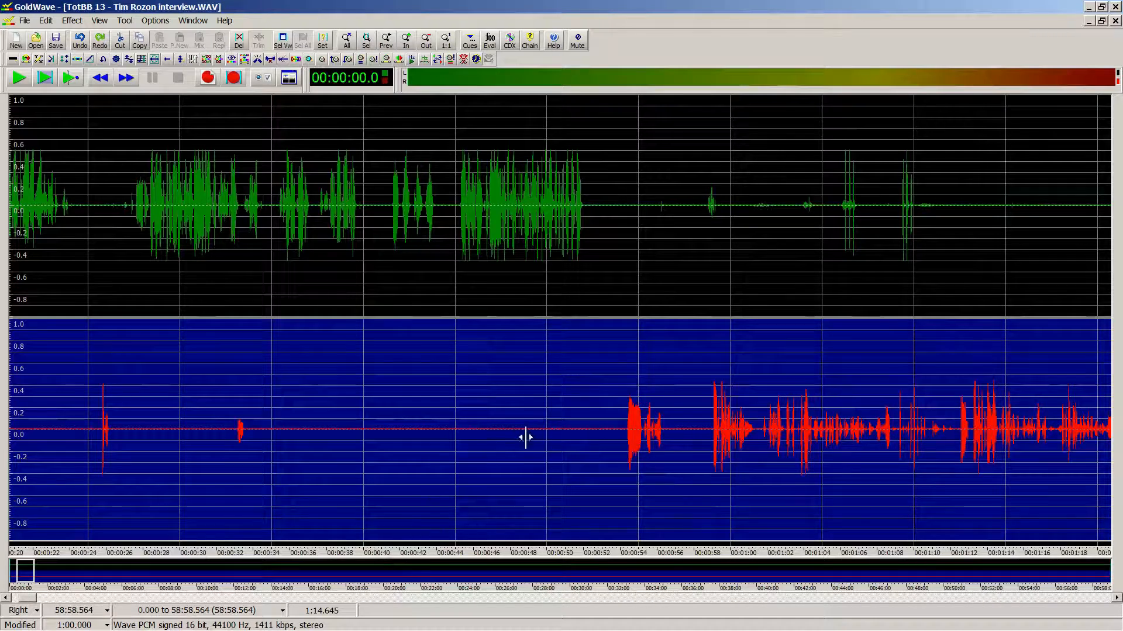
Step: Boost the volume of the right channel from its start to about 50 seconds and play the tall peak near 26 seconds
right_click(546, 450)
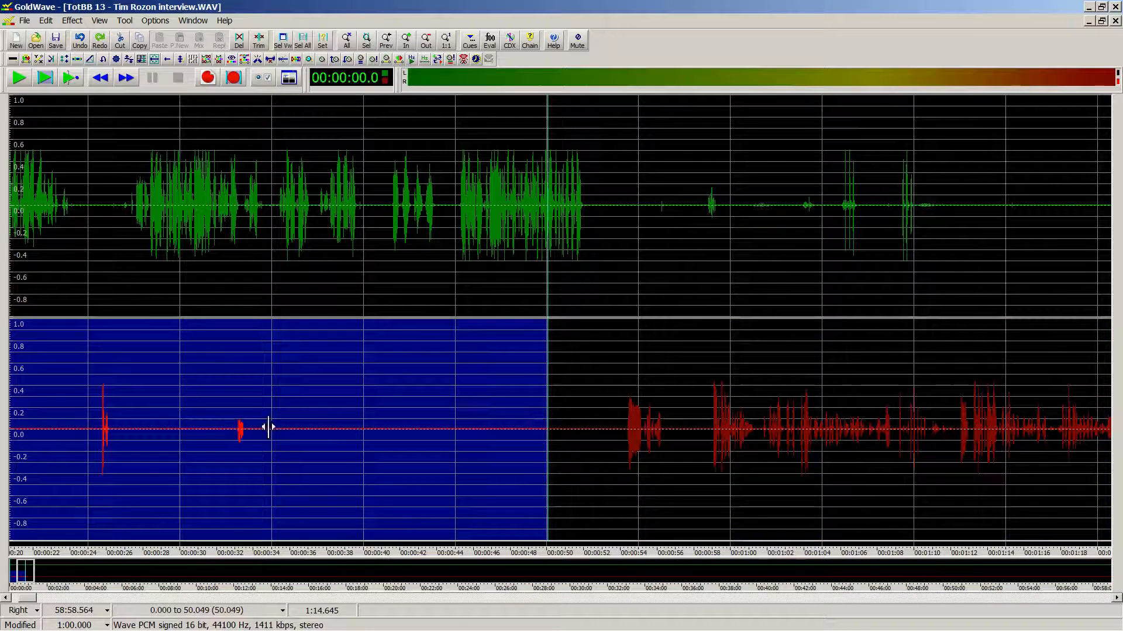
left_click(320, 59)
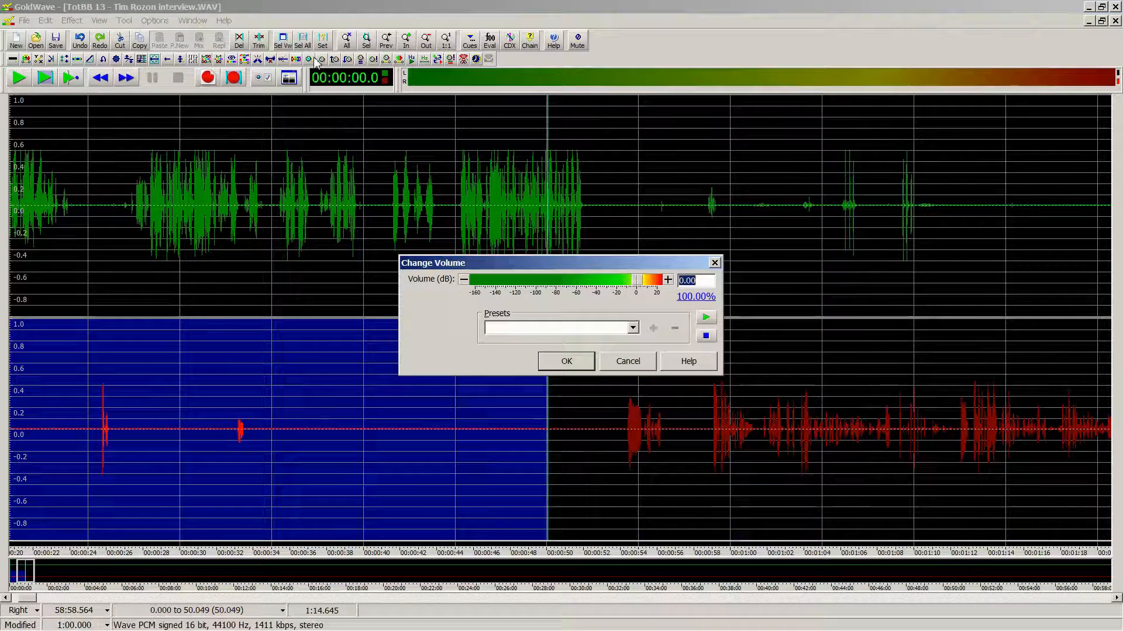
key("Escape")
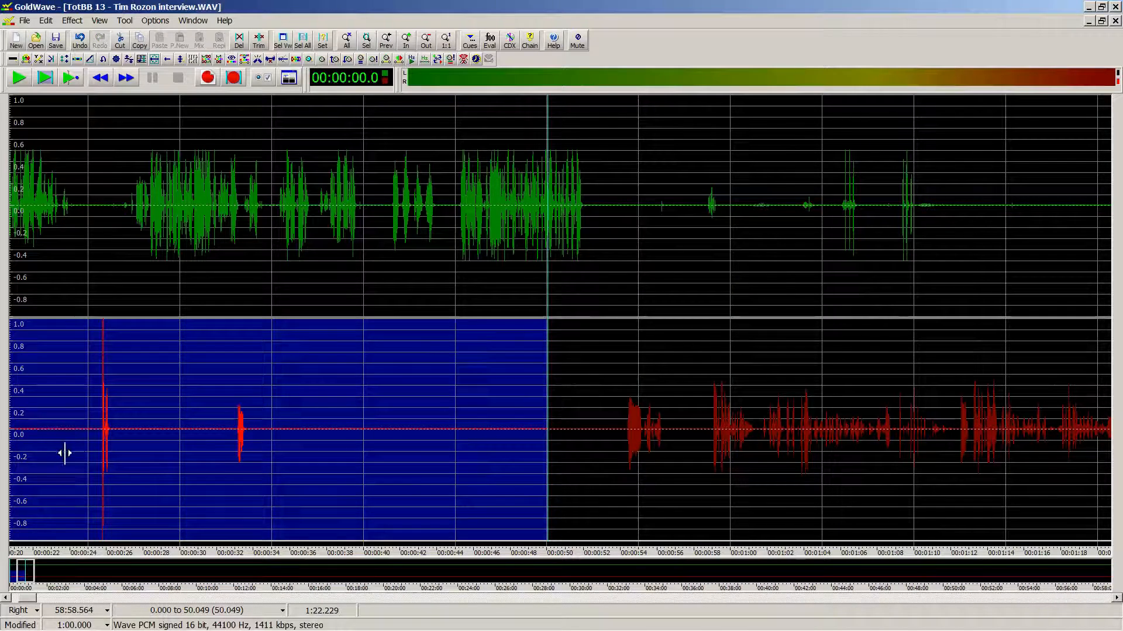
middle_click(102, 427)
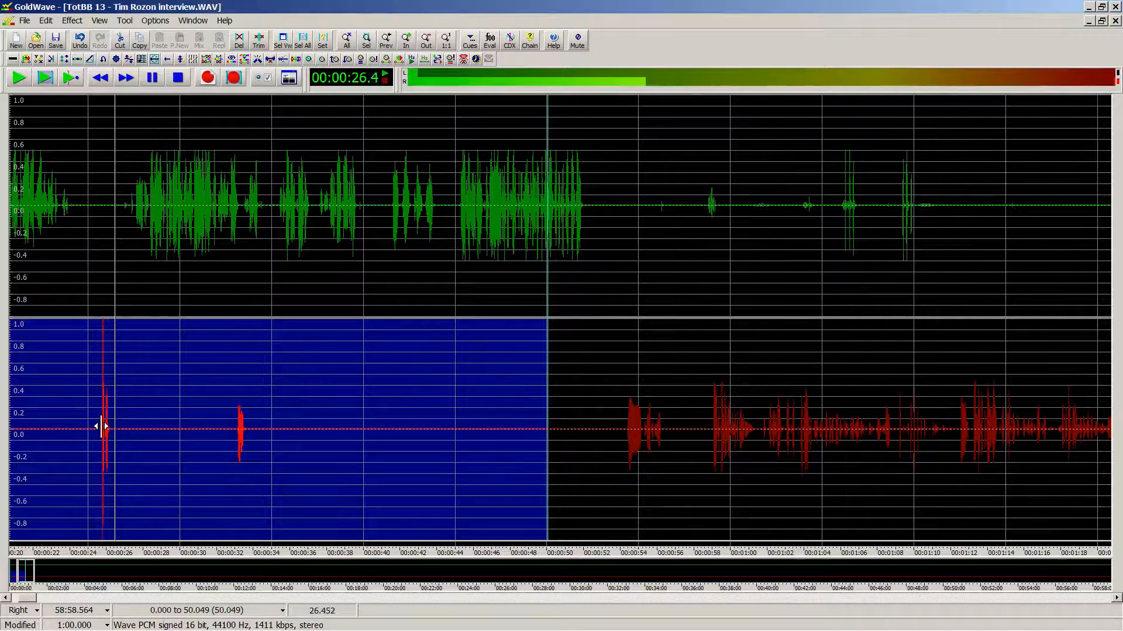
middle_click(101, 426)
Step: Raise the right channel's volume by 6 dB from about 54 seconds to the end of the recording
left_click(619, 433)
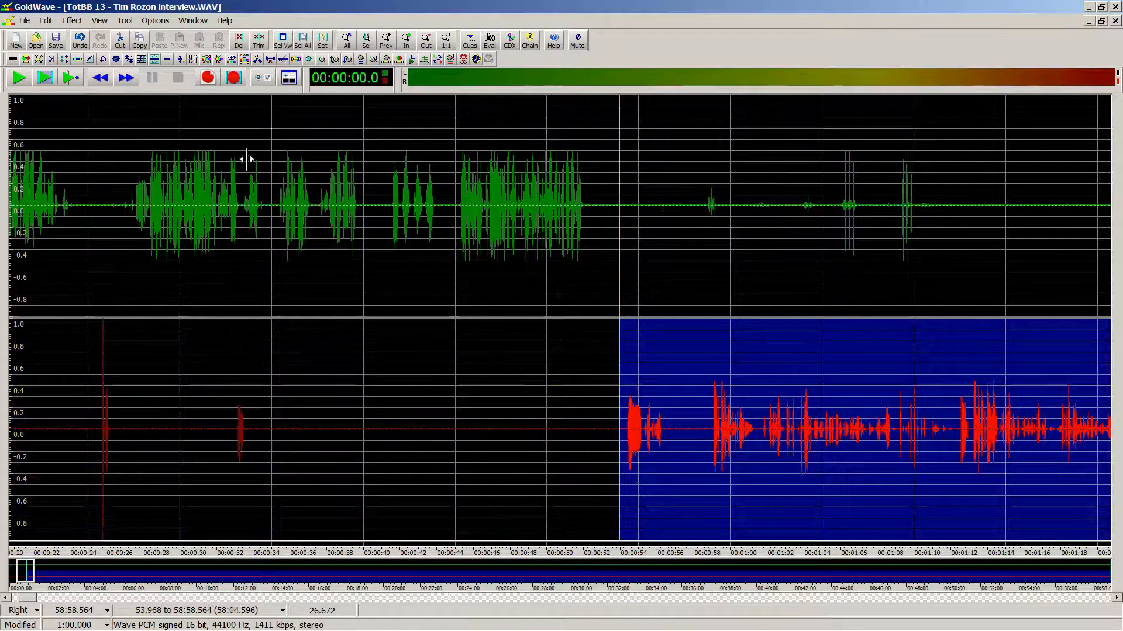
left_click(322, 60)
type("6")
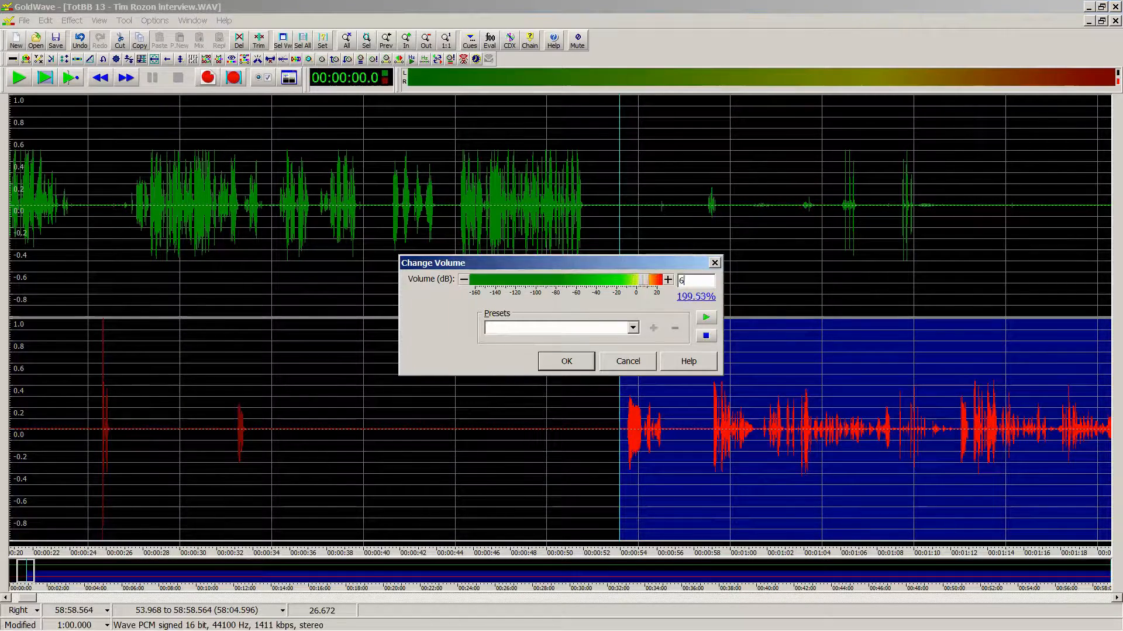
key("Return")
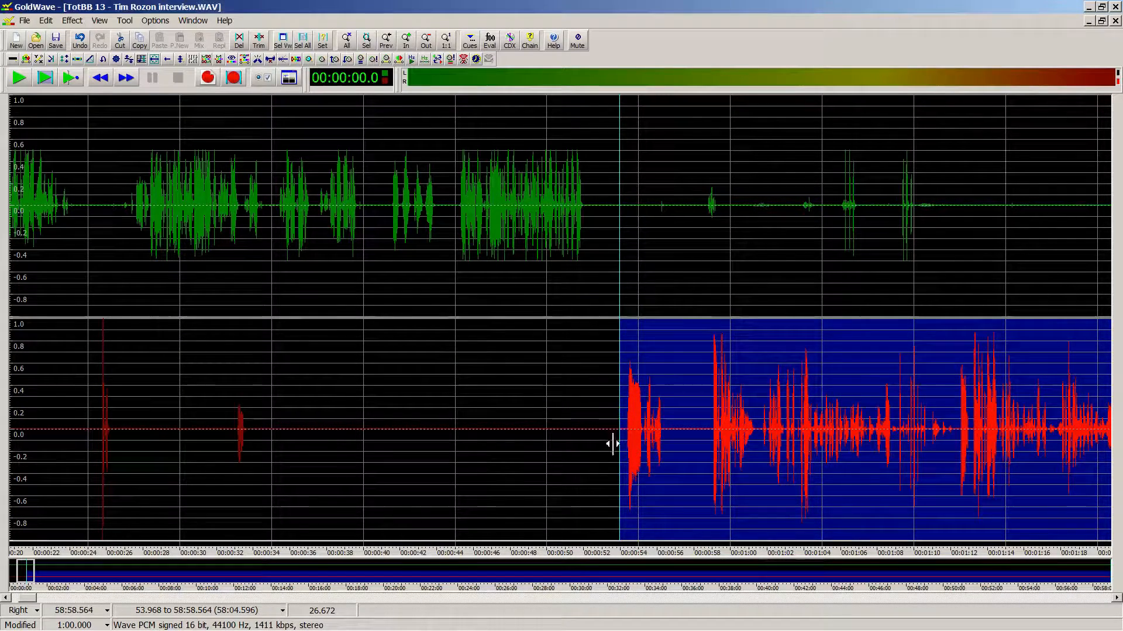
Step: Run Noise Reduction on the right channel from about 11.2 seconds to the end of the recording
key("ctrl+a")
key("Return")
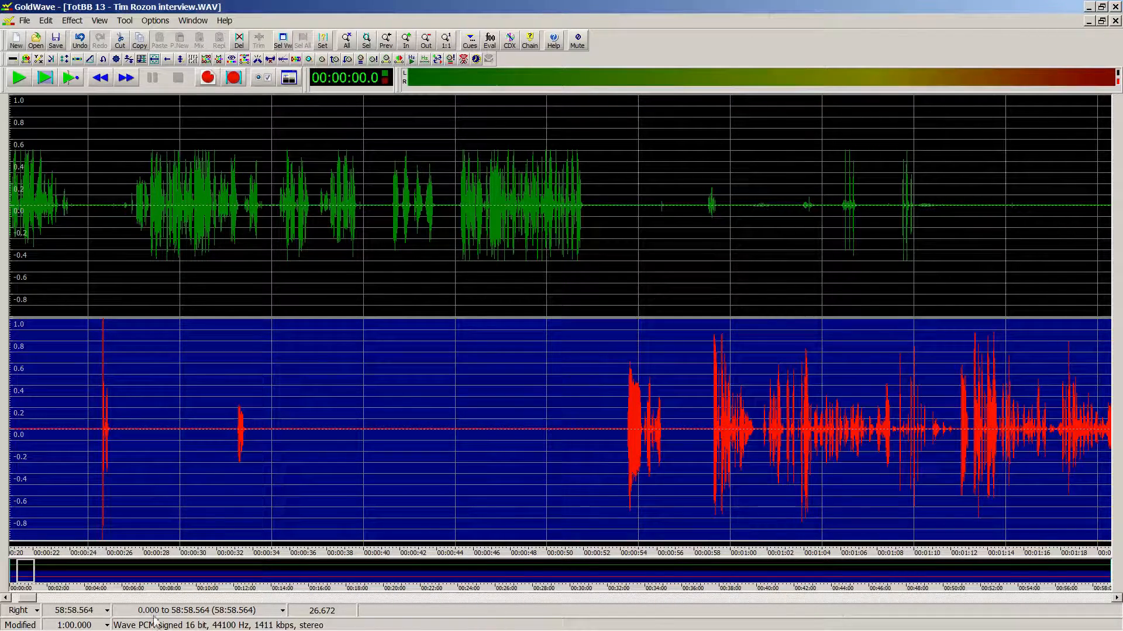
left_click_drag(36, 605, 6, 593)
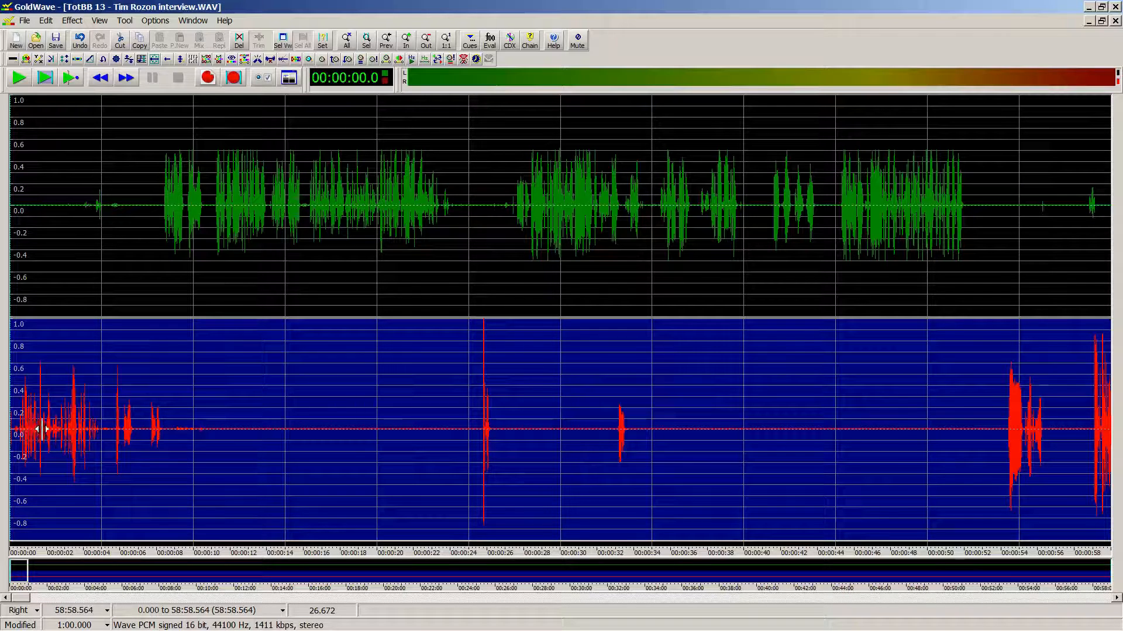
left_click(216, 435)
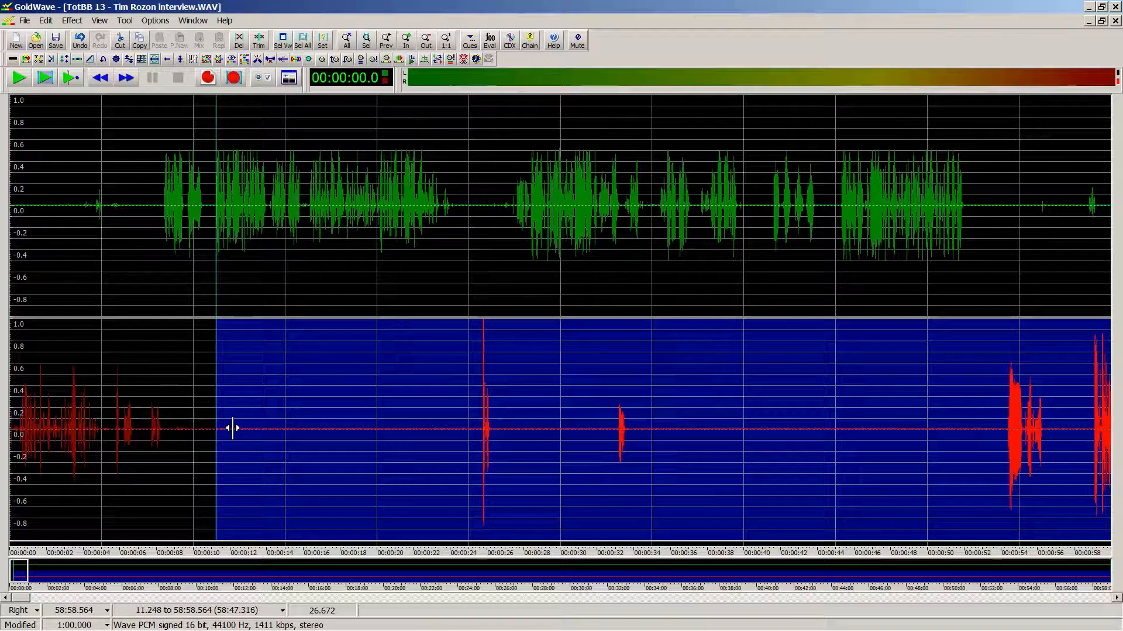
key("alt+c")
key("f")
key("n")
key("Return")
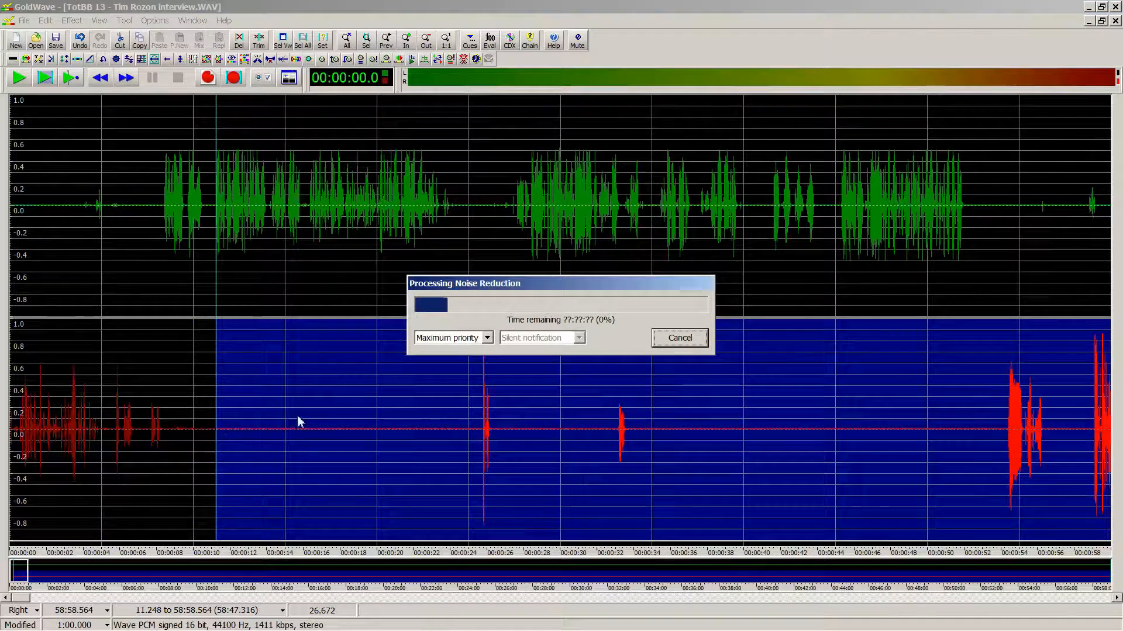
key("alt+c")
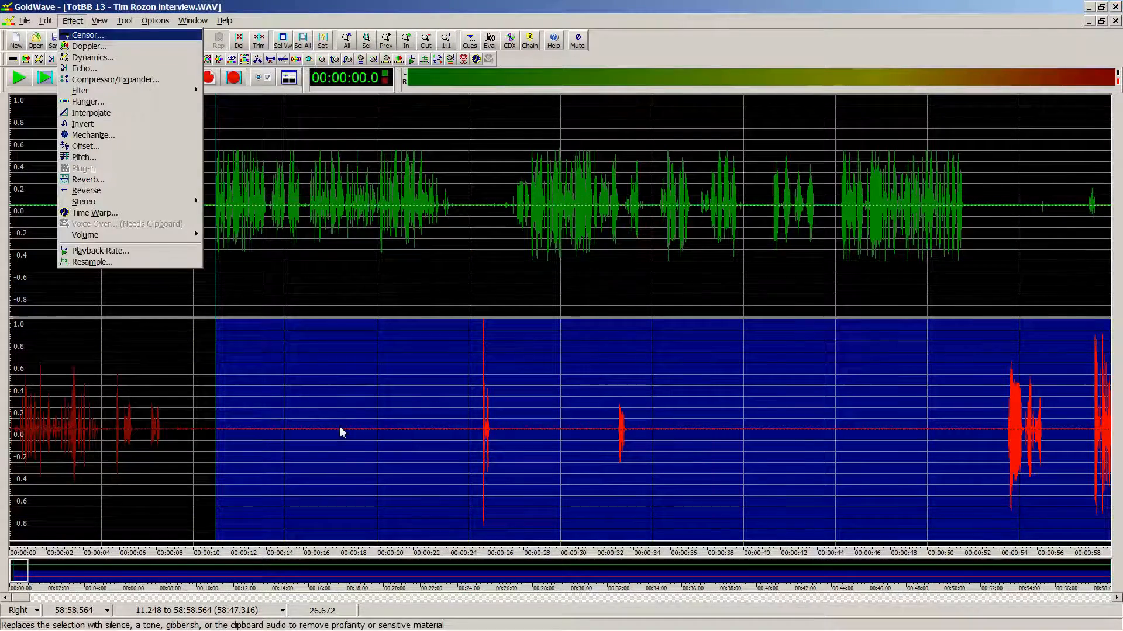
key("Escape")
key("Escape")
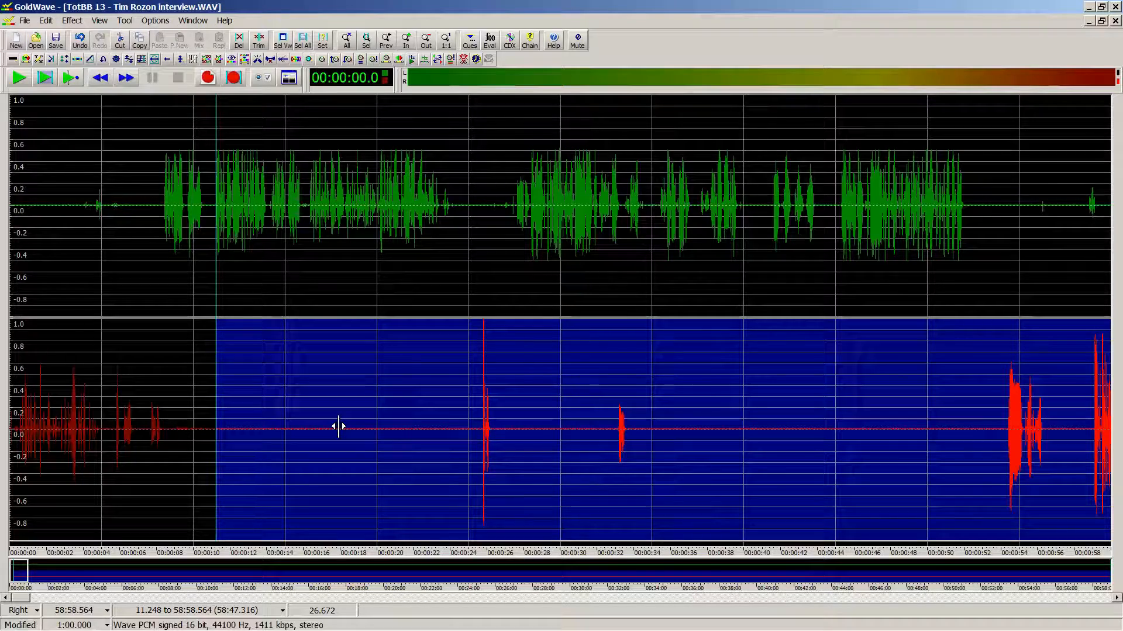
Step: Select the entire right channel and level out its volume with Auto Gain, using the Podcast preset
key("ctrl+shift+b")
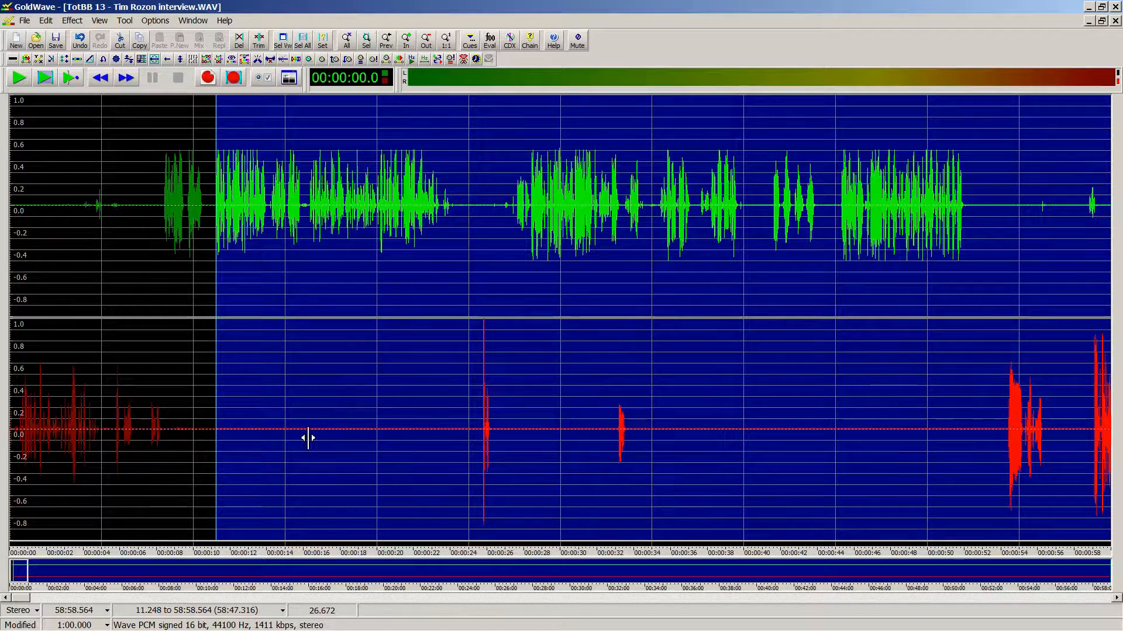
key("ctrl+shift+r")
key("ctrl+a")
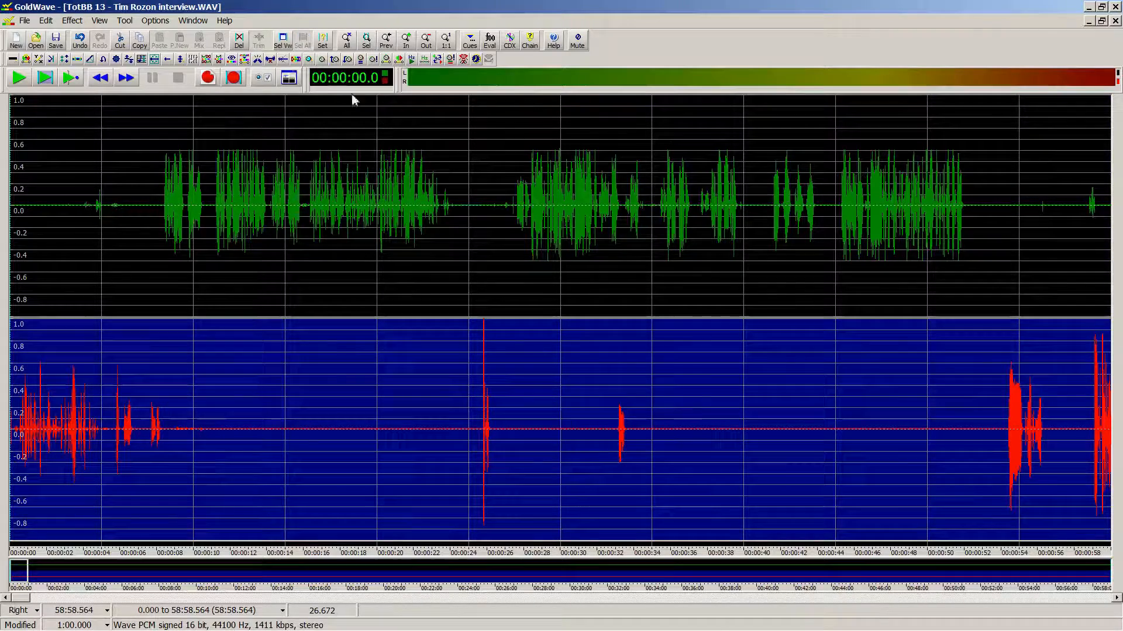
left_click(308, 59)
left_click(623, 407)
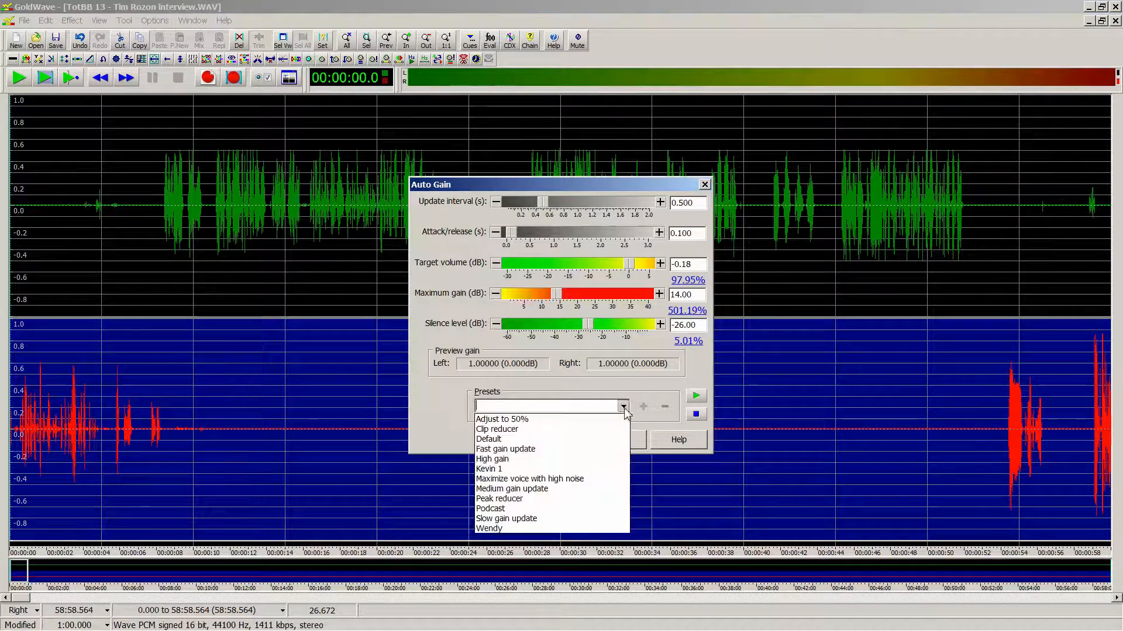
left_click(503, 509)
left_click(549, 439)
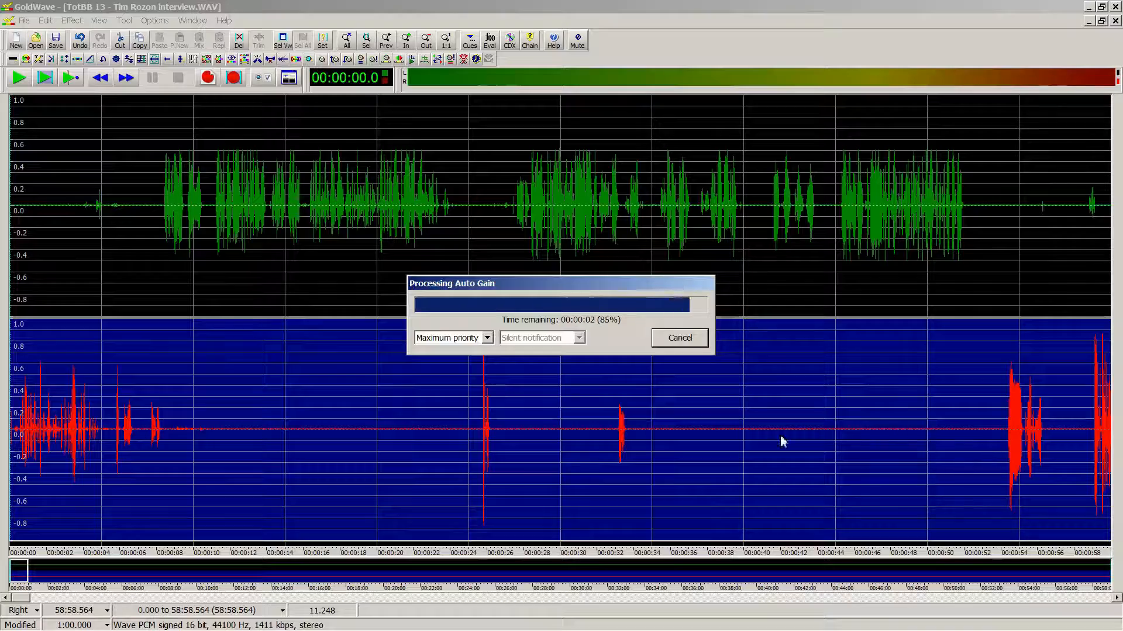
Step: Play the processed right channel from about 1:31 to check its levelled voice volume
left_click_drag(22, 598, 43, 609)
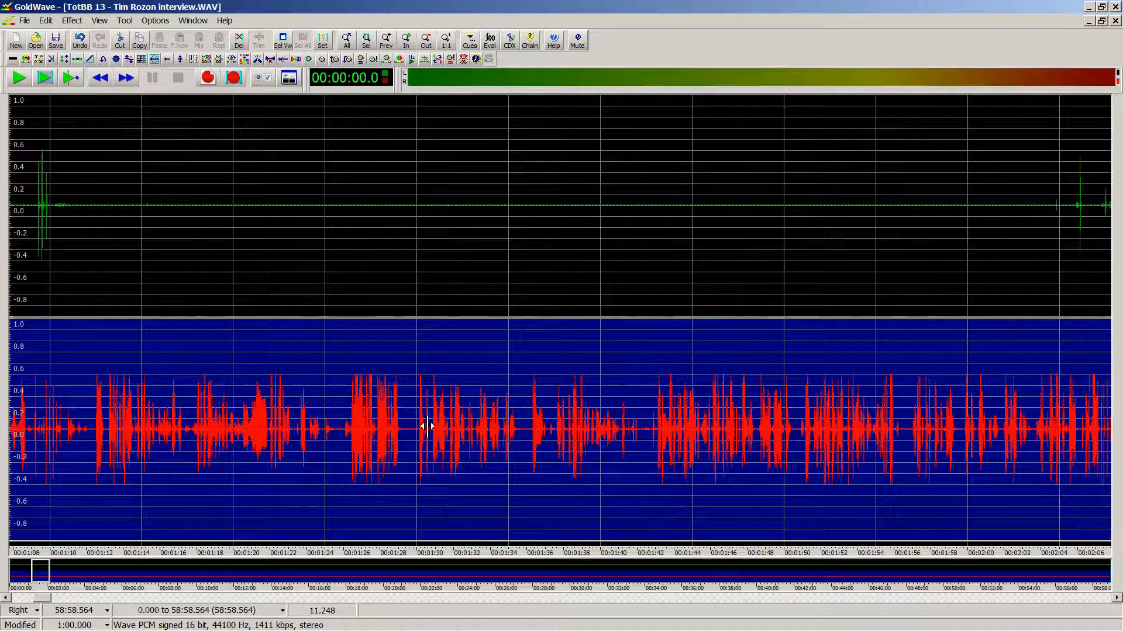
middle_click(444, 420)
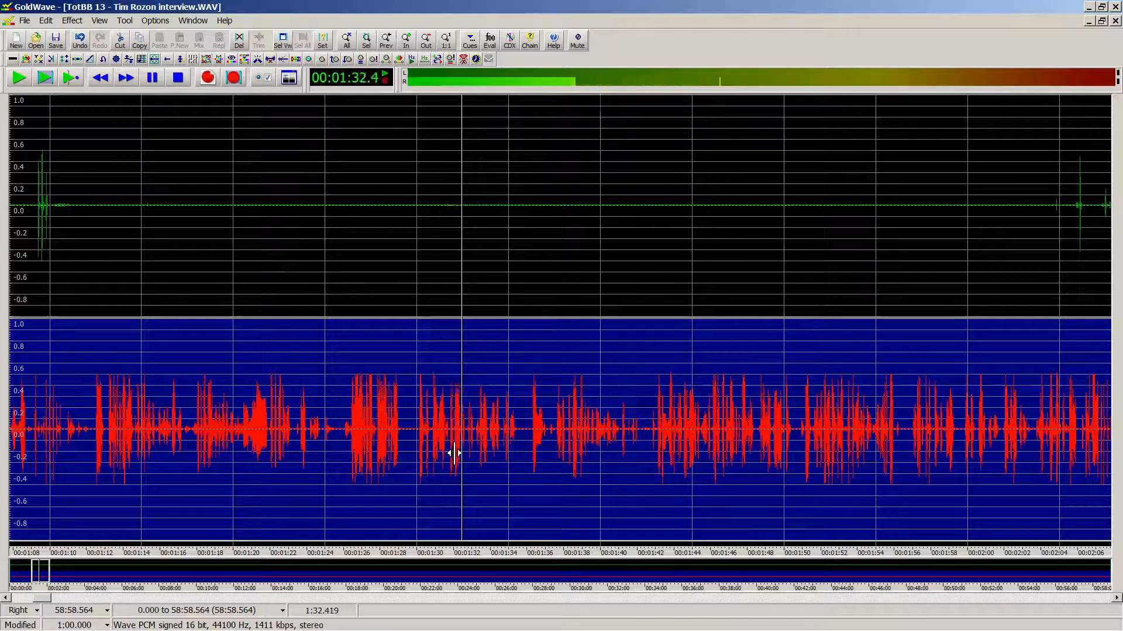
middle_click(452, 475)
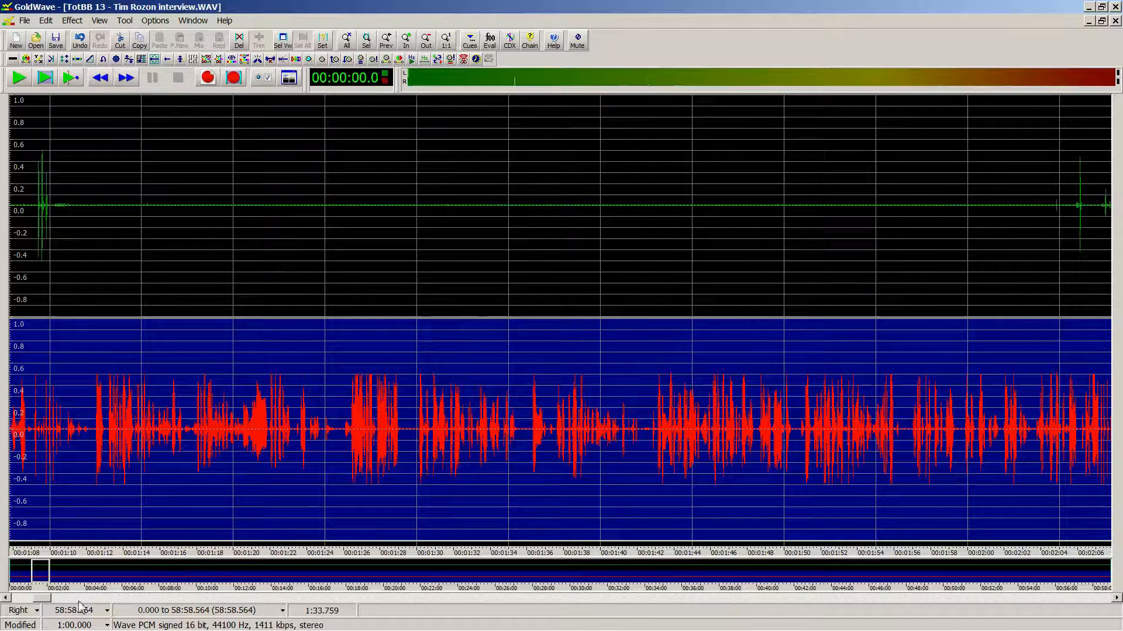
Step: Raise the volume of the entire right channel by 5 dB
left_click_drag(45, 600, 89, 604)
left_click(324, 59)
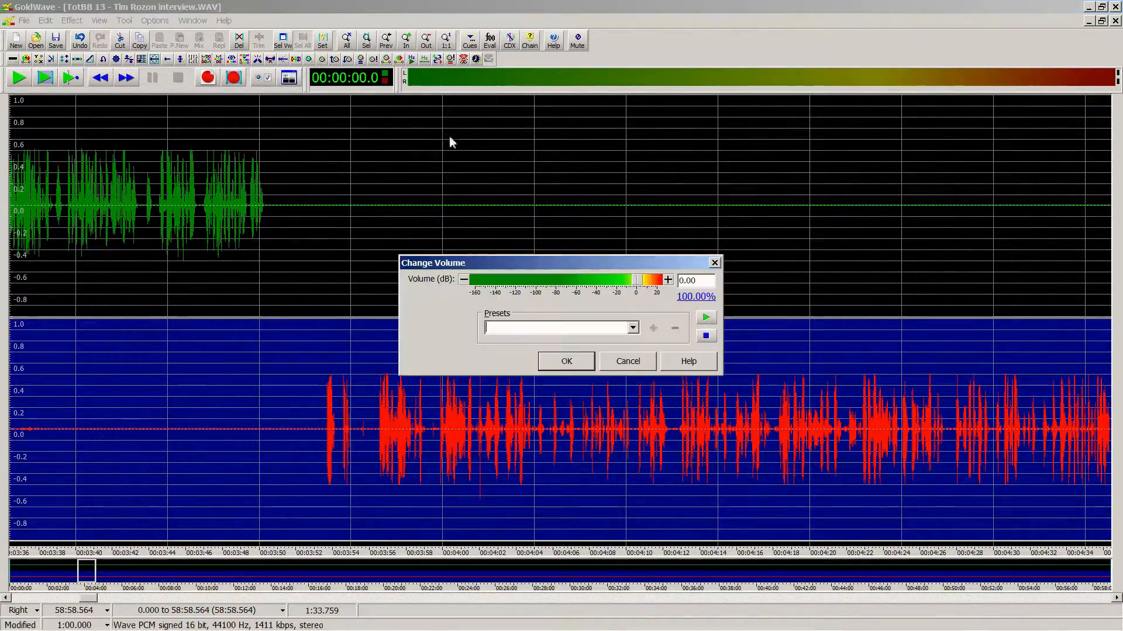
type("5")
key("Return")
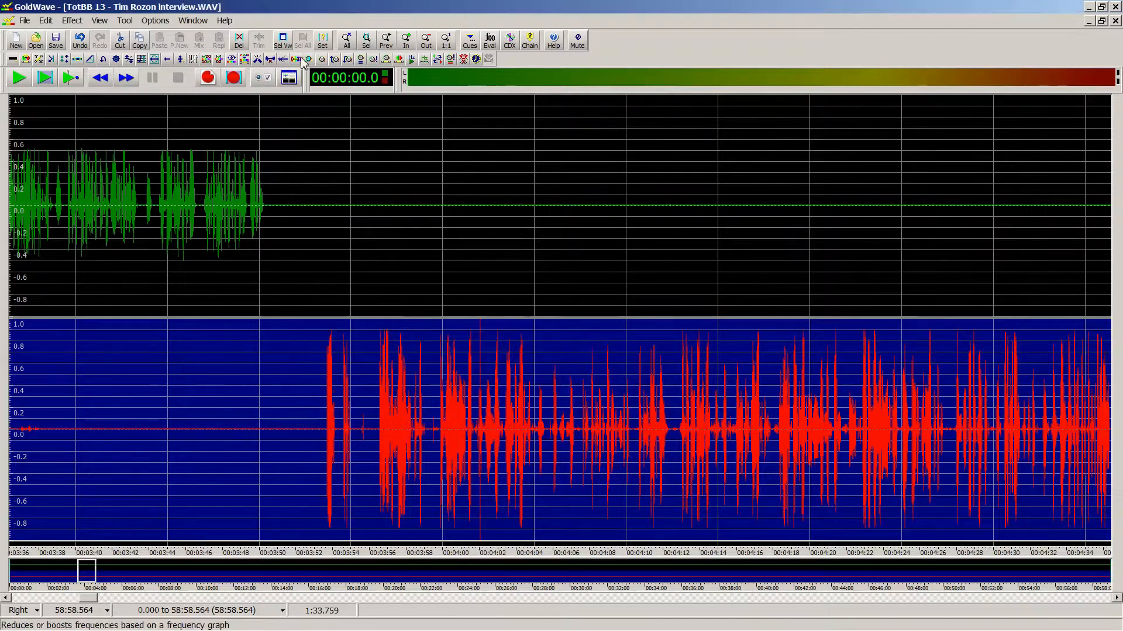
Step: Level out the right channel again with Auto Gain, using the Podcast preset
left_click(309, 60)
left_click(621, 405)
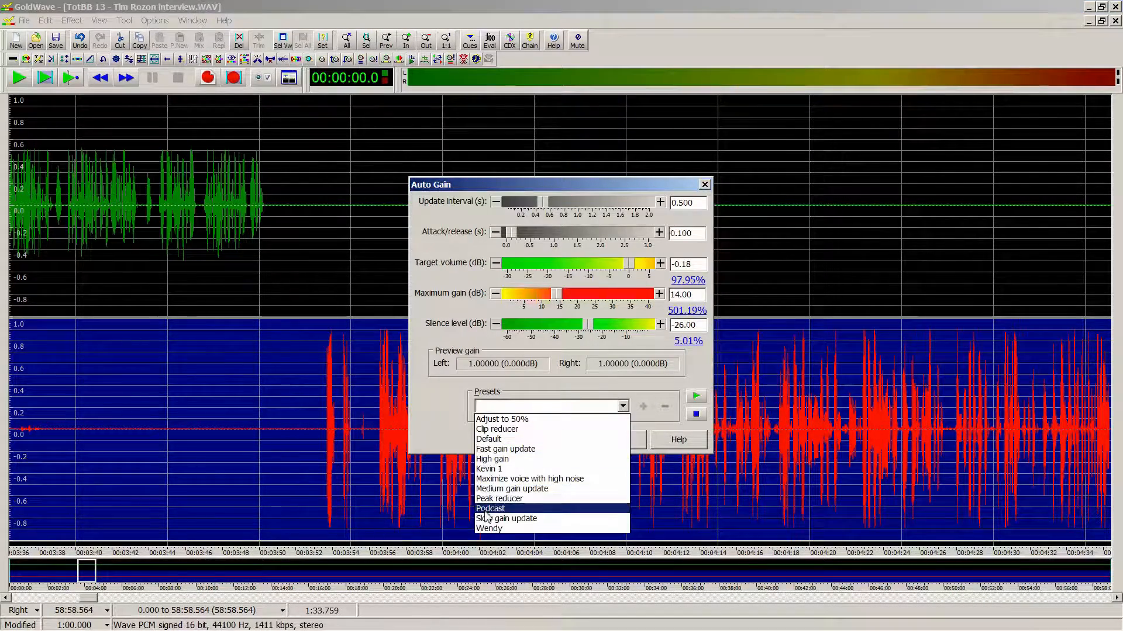
left_click(550, 511)
left_click(555, 445)
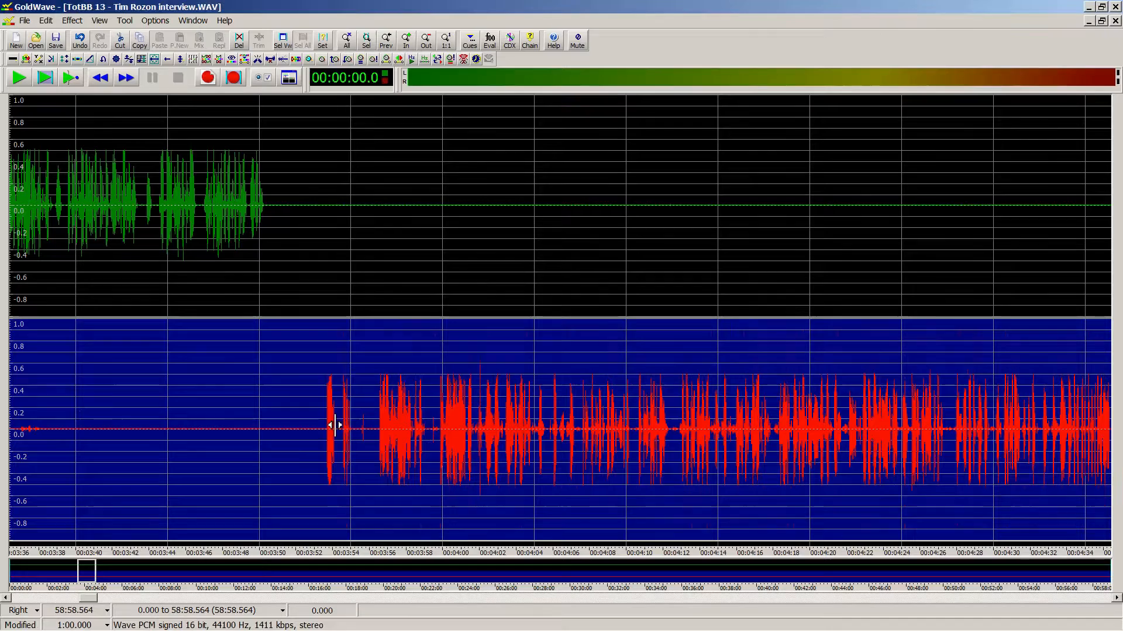
Step: Play the right channel at several points from about 3:53 to 5:27 to check its volume
left_click(333, 426)
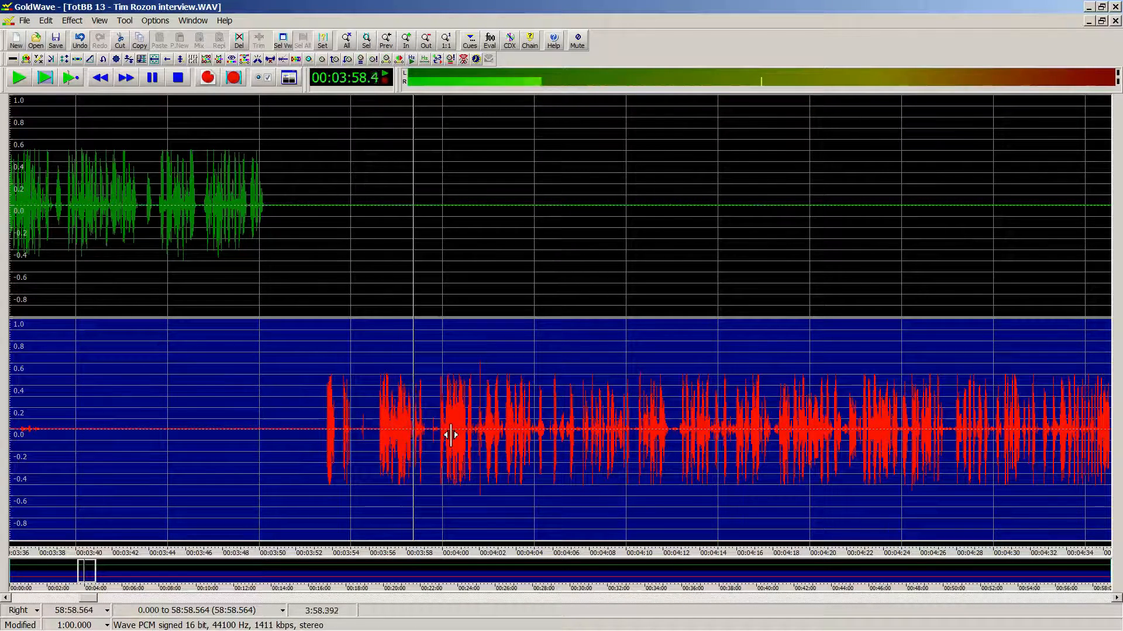
left_click(592, 428)
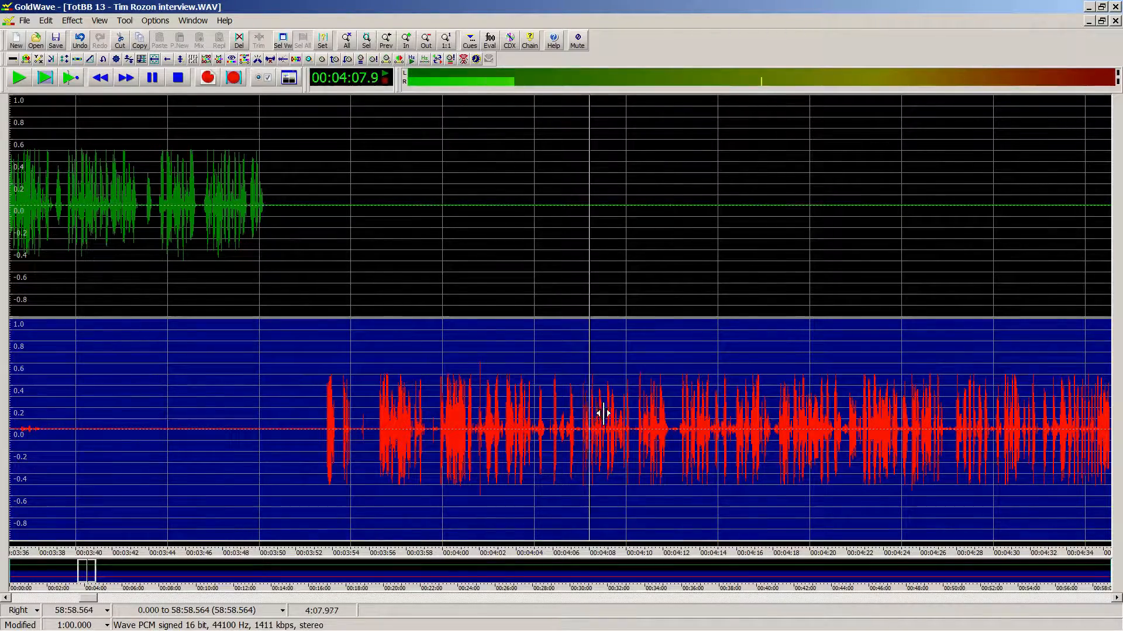
left_click(831, 430)
scroll(831, 430, "right", 10)
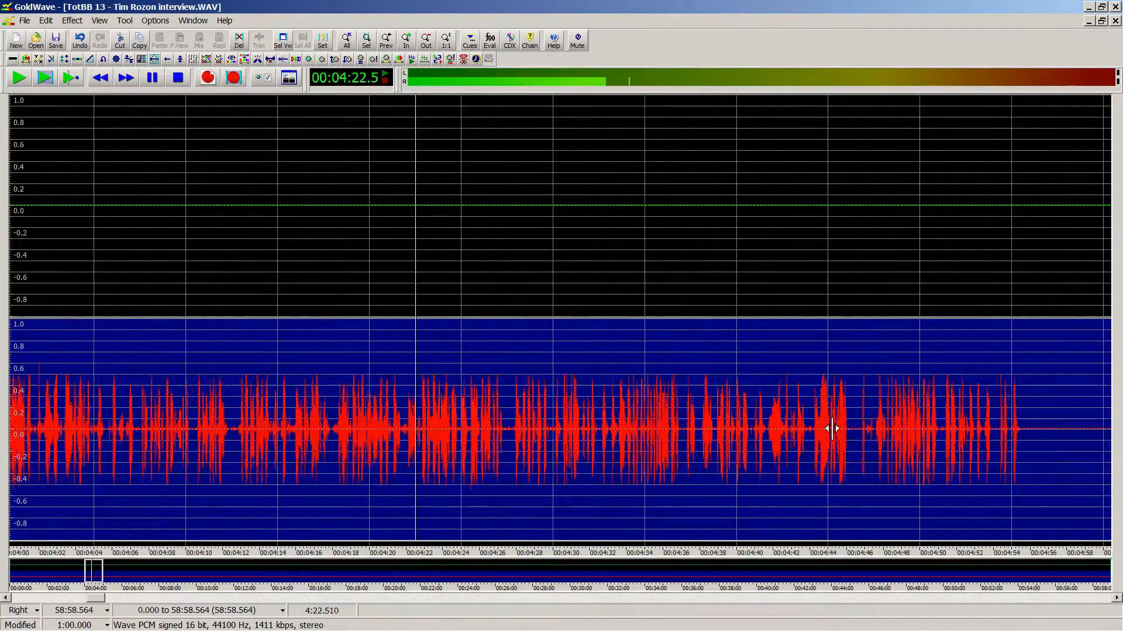
scroll(832, 430, "right", 1)
left_click(831, 430)
scroll(831, 429, "right", 4)
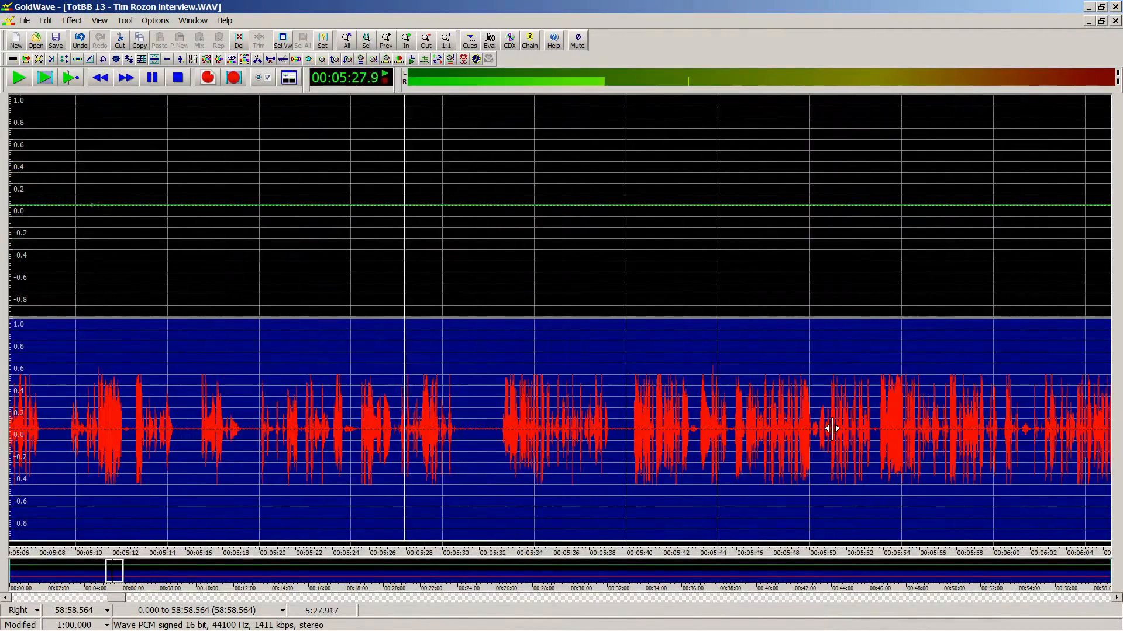
Step: Play the right channel at spots between about 5:20 and 5:55, stop playback, and look over the waveform up to about 8:35
left_click(257, 432)
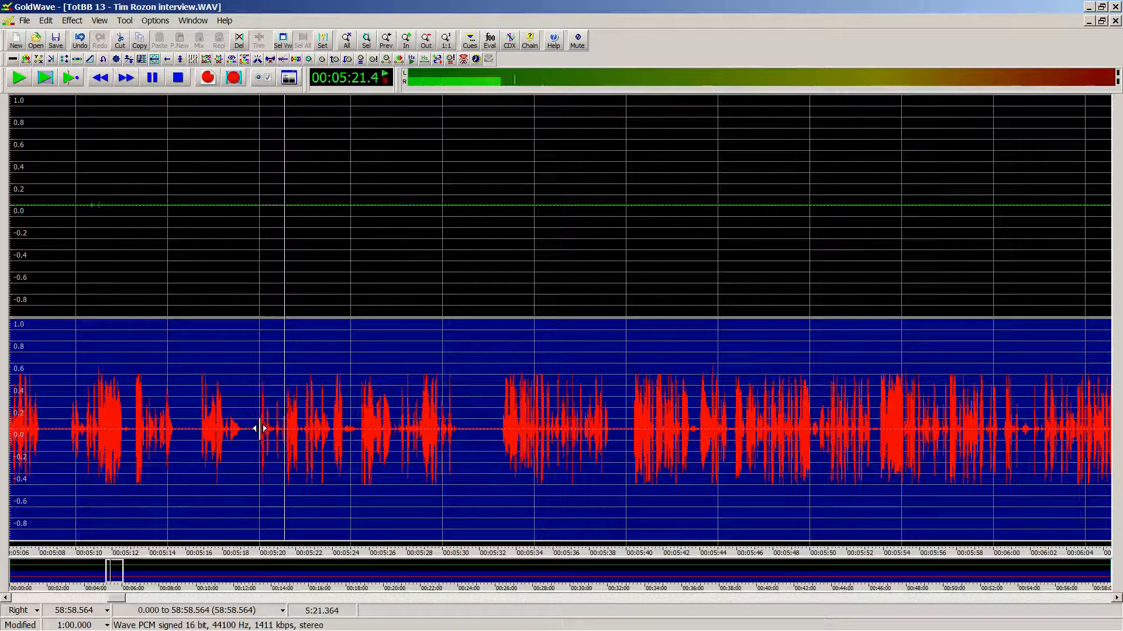
left_click(554, 431)
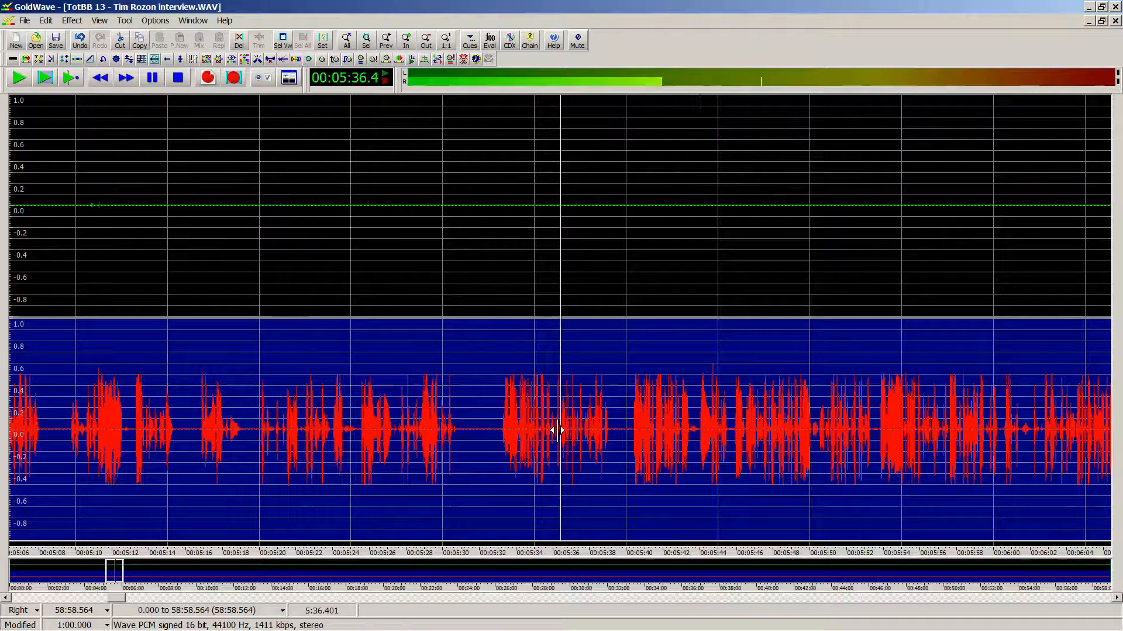
left_click(867, 431)
scroll(854, 429, "right", 2)
scroll(853, 429, "right", 6)
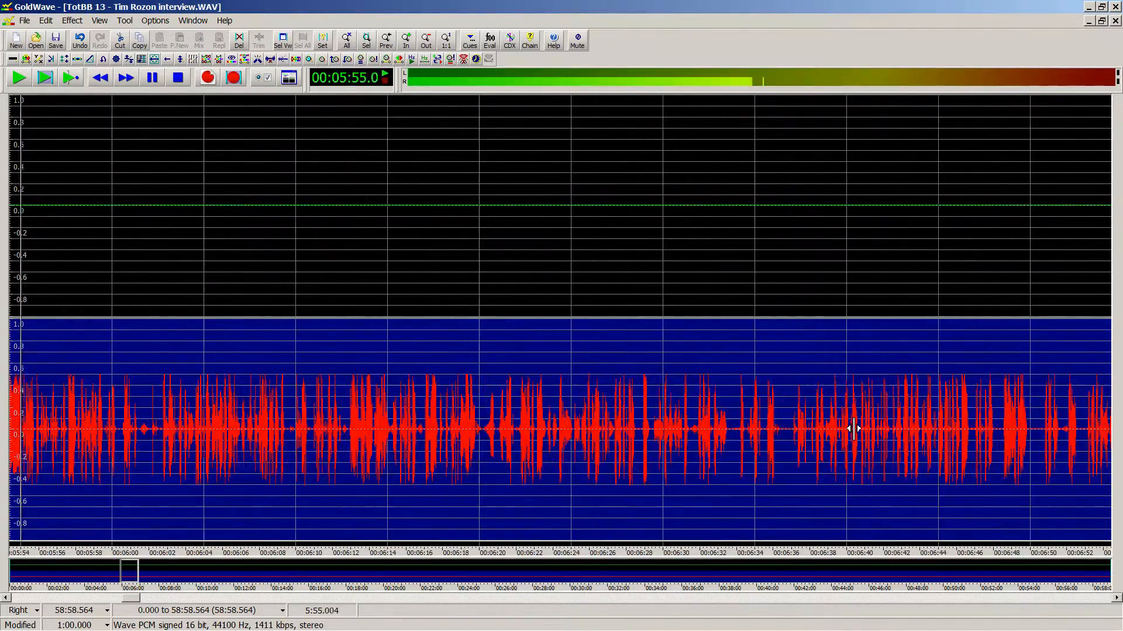
scroll(854, 429, "right", 3)
key("space")
scroll(853, 429, "right", 8)
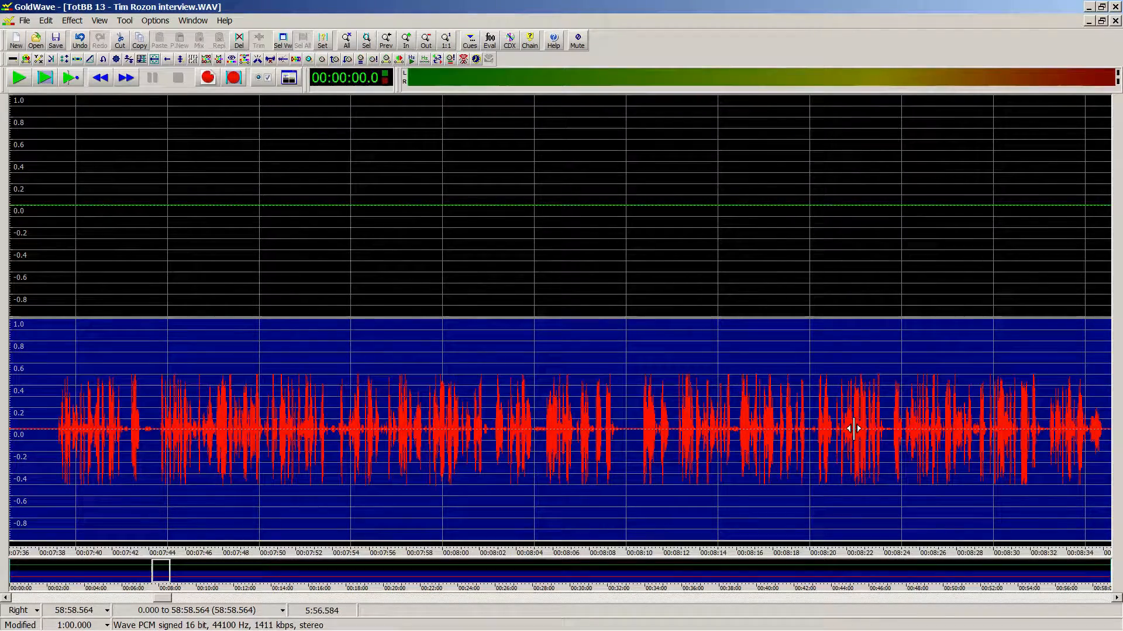
Step: Make both channels active, show the whole recording, and start saving it under a new name in the TBB013 folder
key("ctrl+shift+b")
key("shift+a")
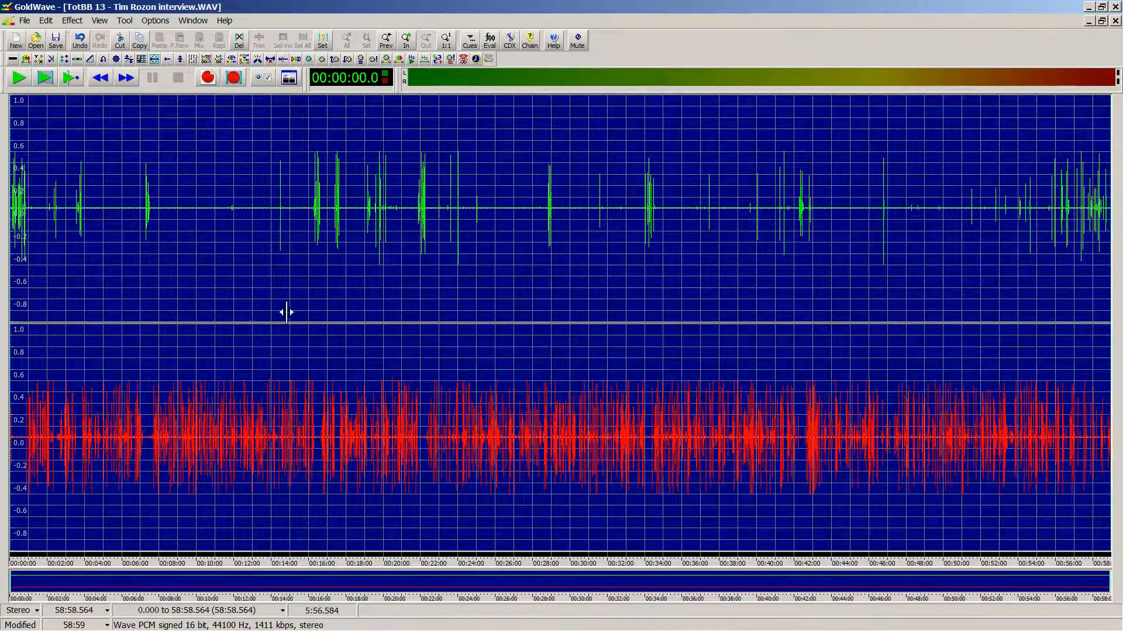
key("alt+f")
key("a")
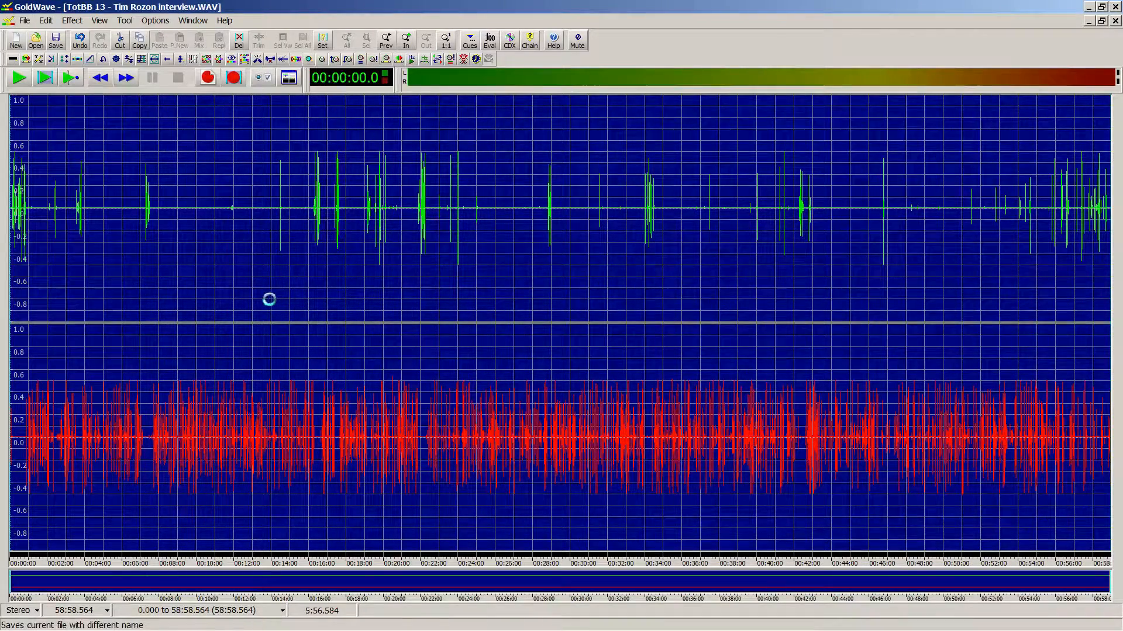
key("shift+Tab")
key("shift+Tab")
key("BackSpace")
key("Tab")
key("Tab")
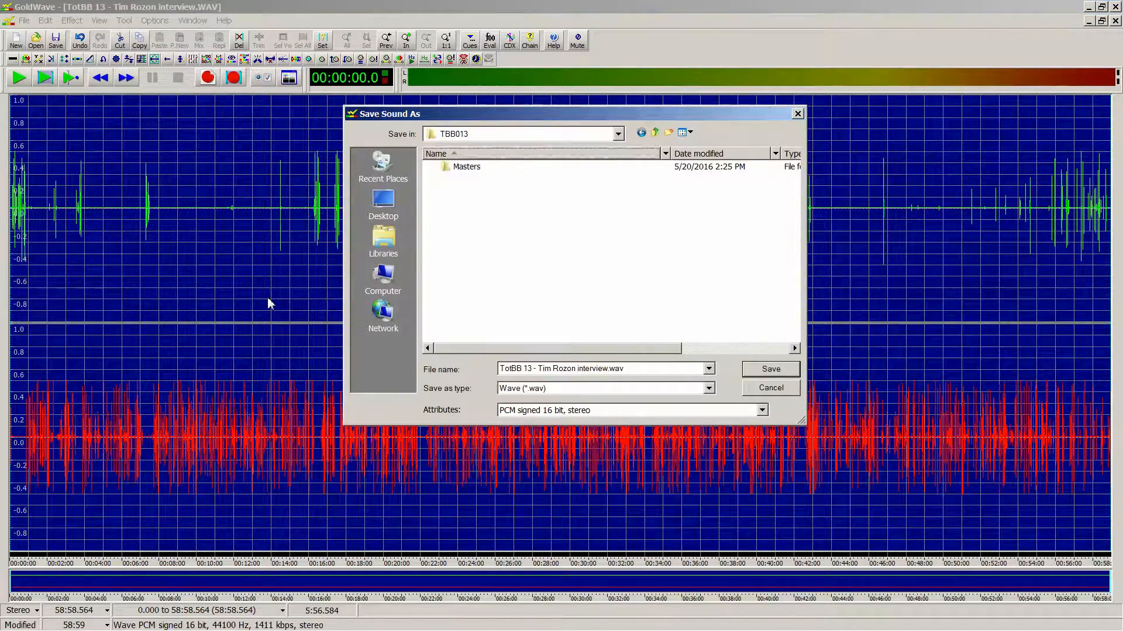
Step: Name the file 020Interview and save it as a Wave file
type("500HostChatter")
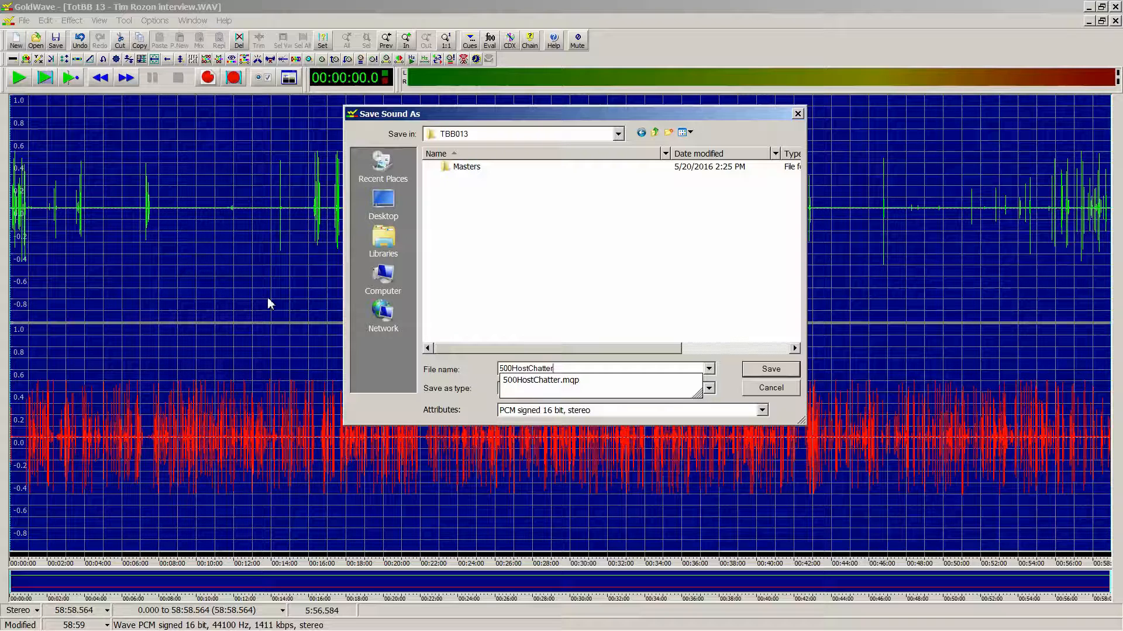
key("ctrl+a")
type("020")
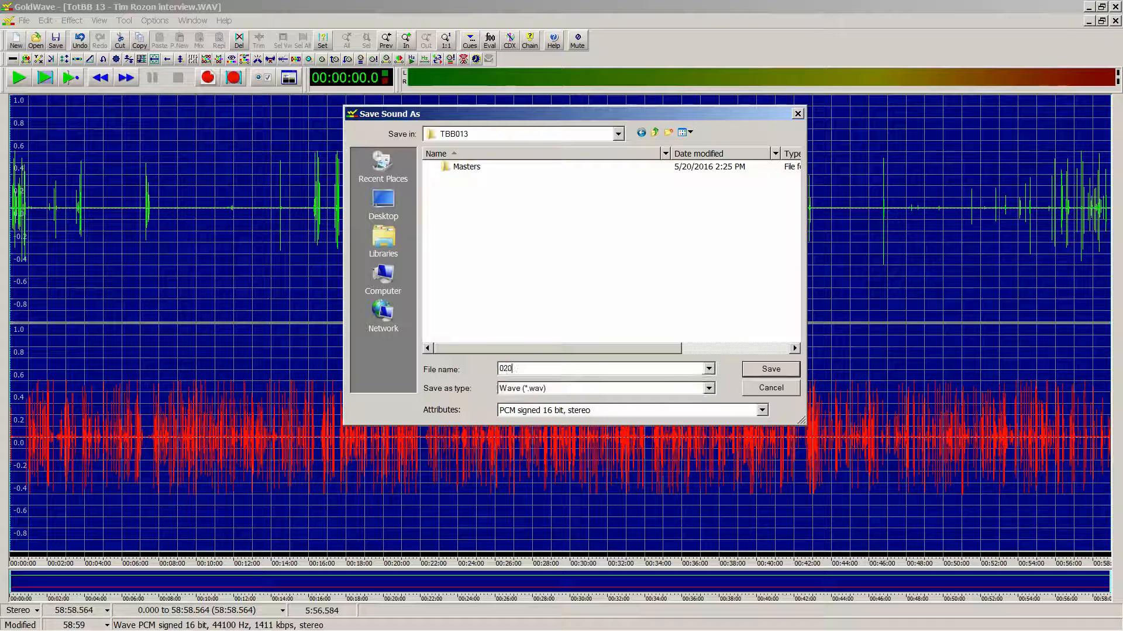
type("Interview")
key("Return")
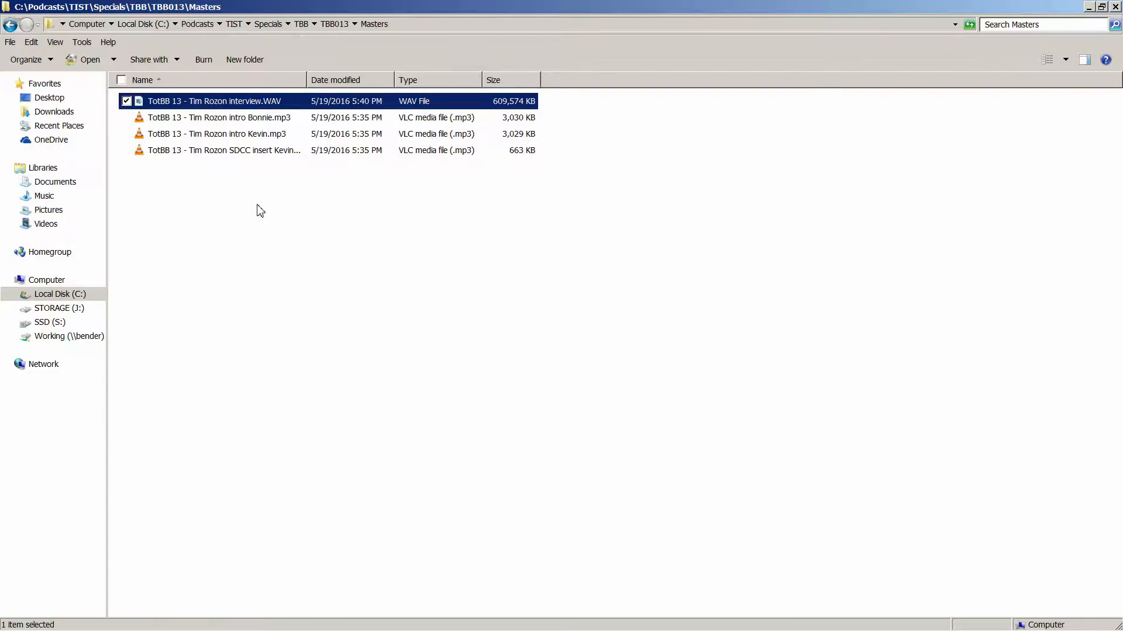
Step: In File Explorer, look through the TBB013 folder and the original recordings in its Masters subfolder
key("BackSpace")
key("Down")
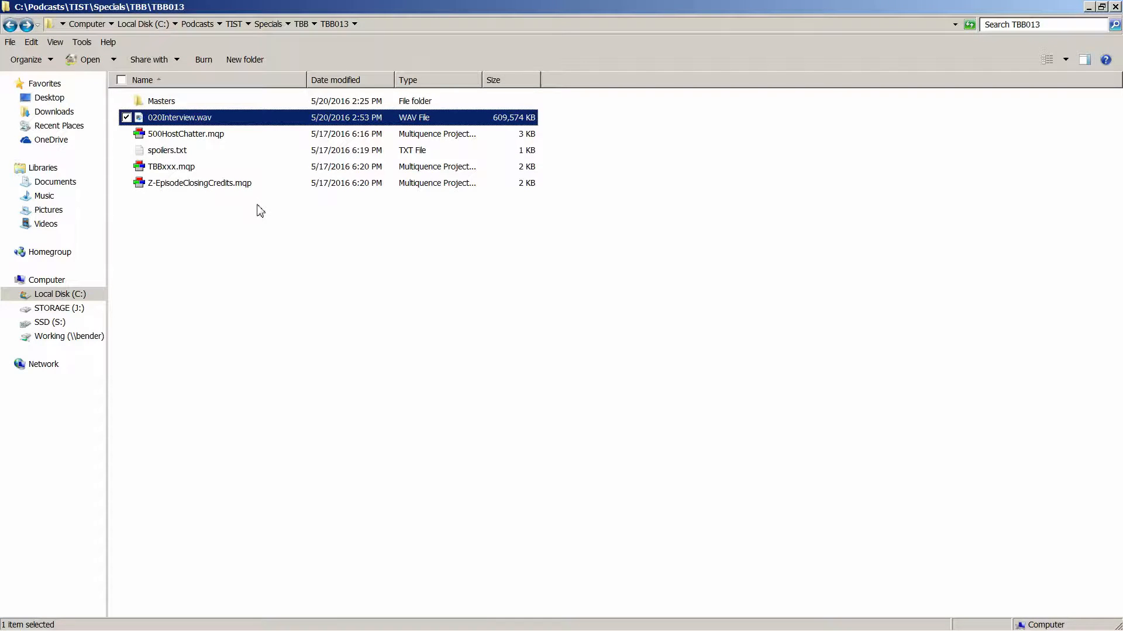
key("Down")
key("Down")
key("Home")
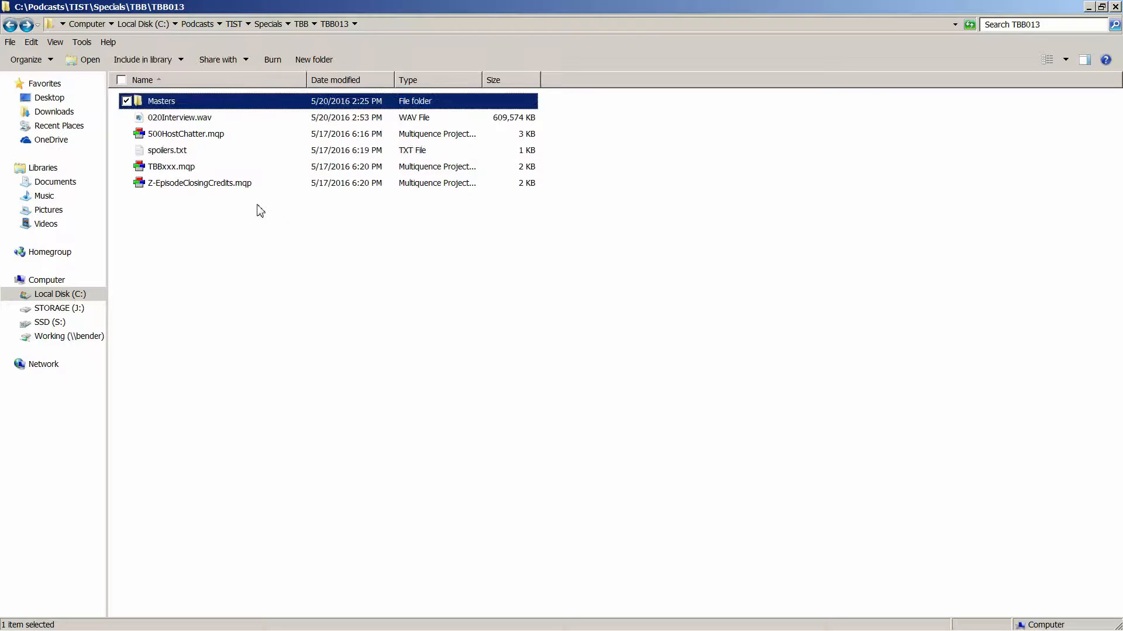
key("Return")
key("Down")
key("Down")
key("Up")
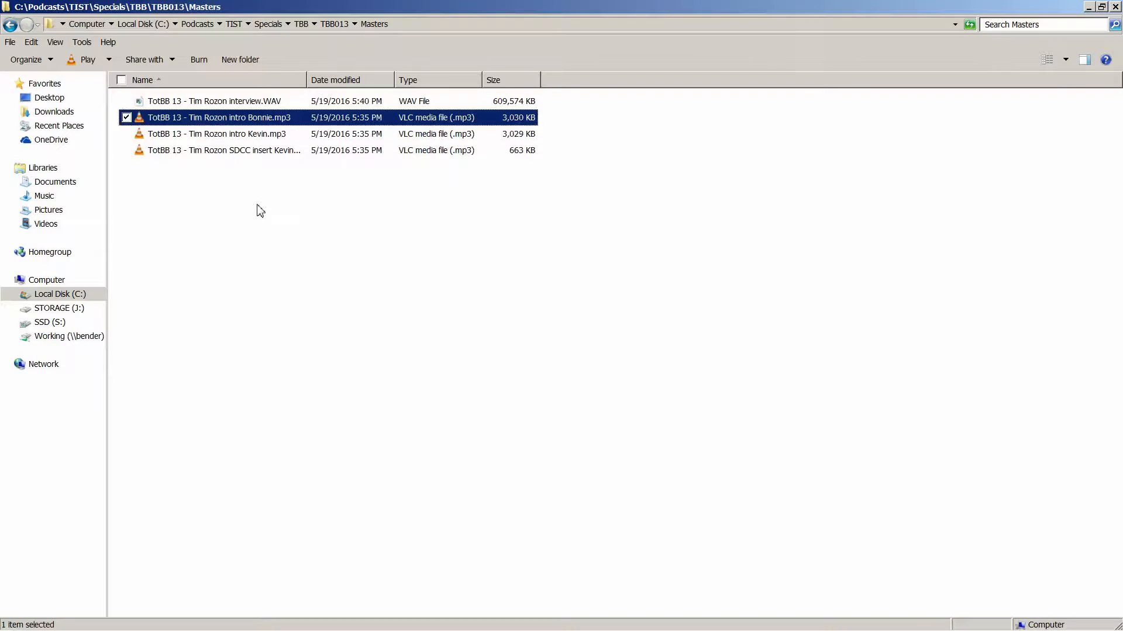
key("Up")
Step: Return to the TBB013 folder and review the new 020Interview.wav alongside the host chatter project and the spoilers text file
key("BackSpace")
key("Down")
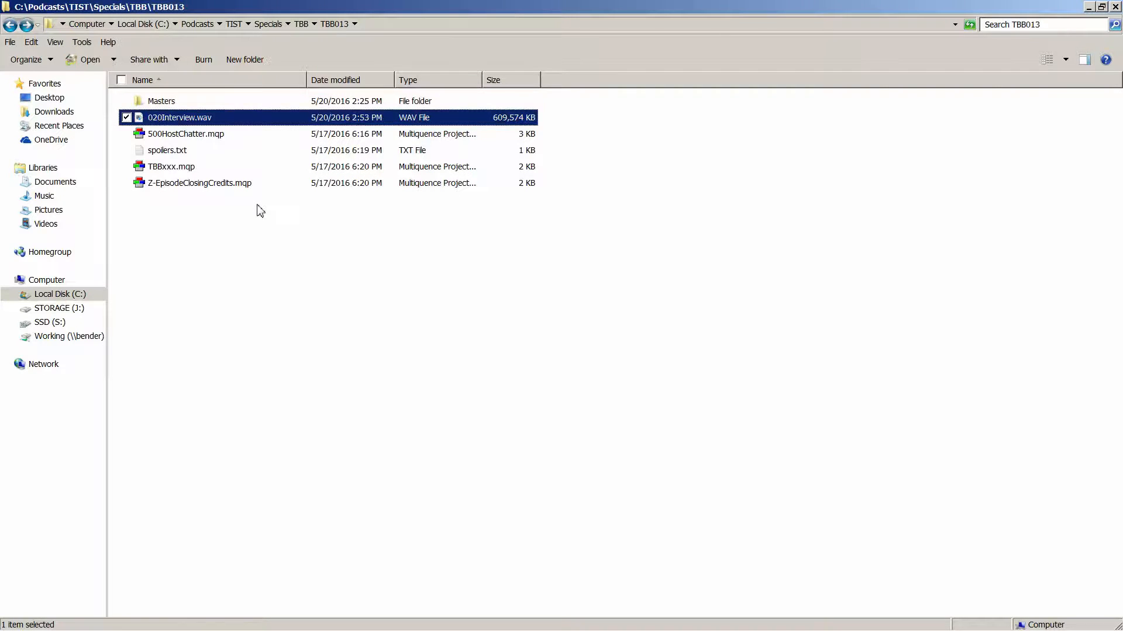
key("Down")
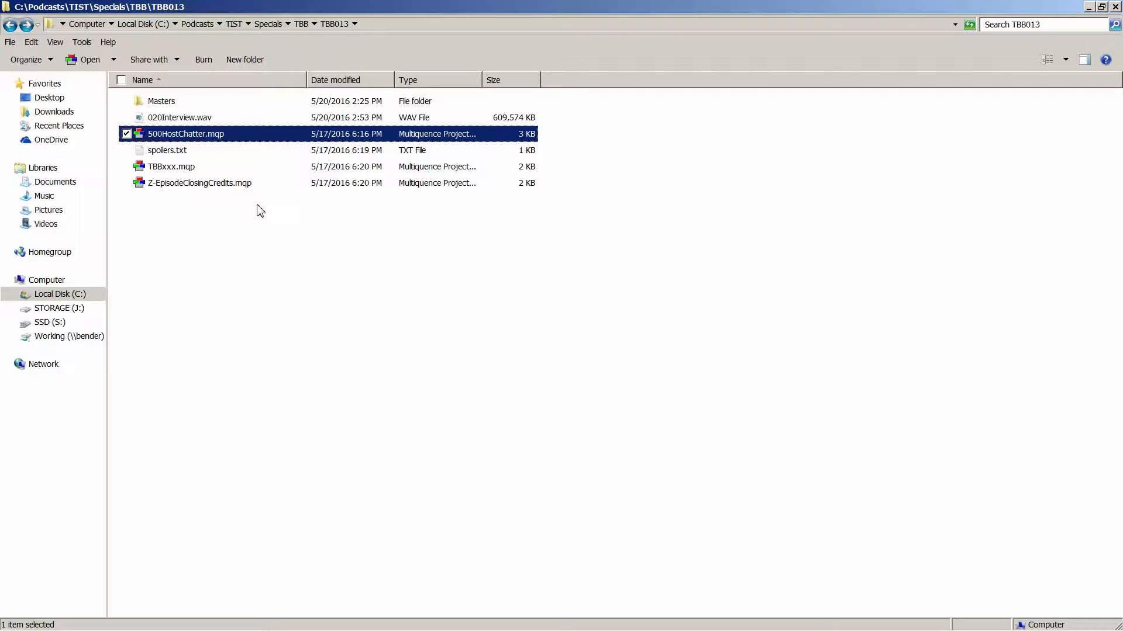
key("Down")
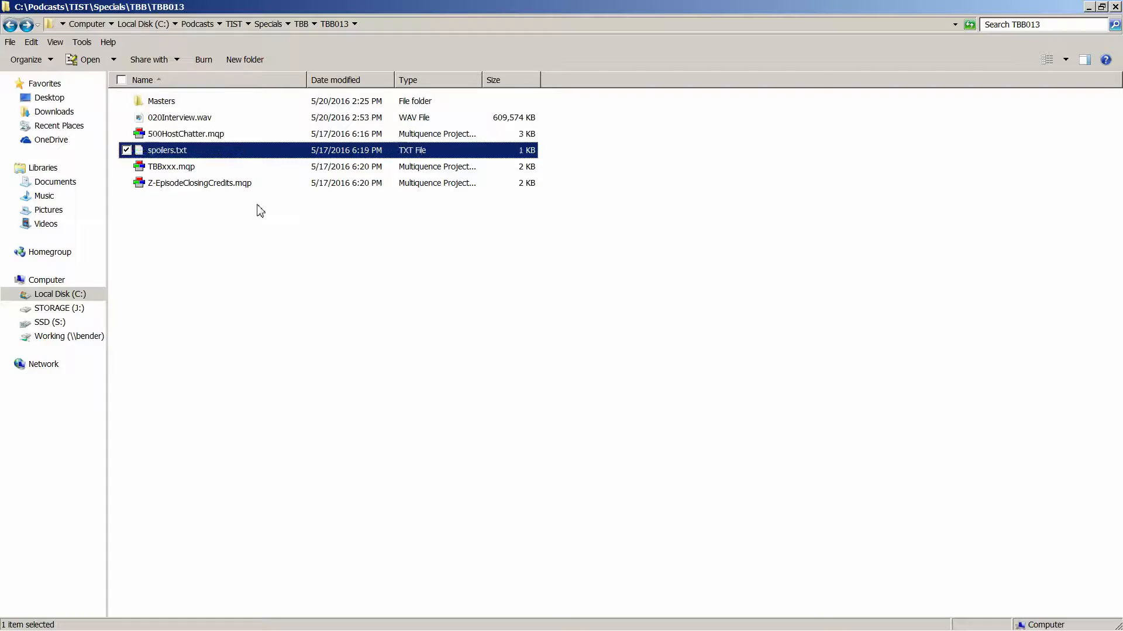
key("Up")
key("Up")
key("Up")
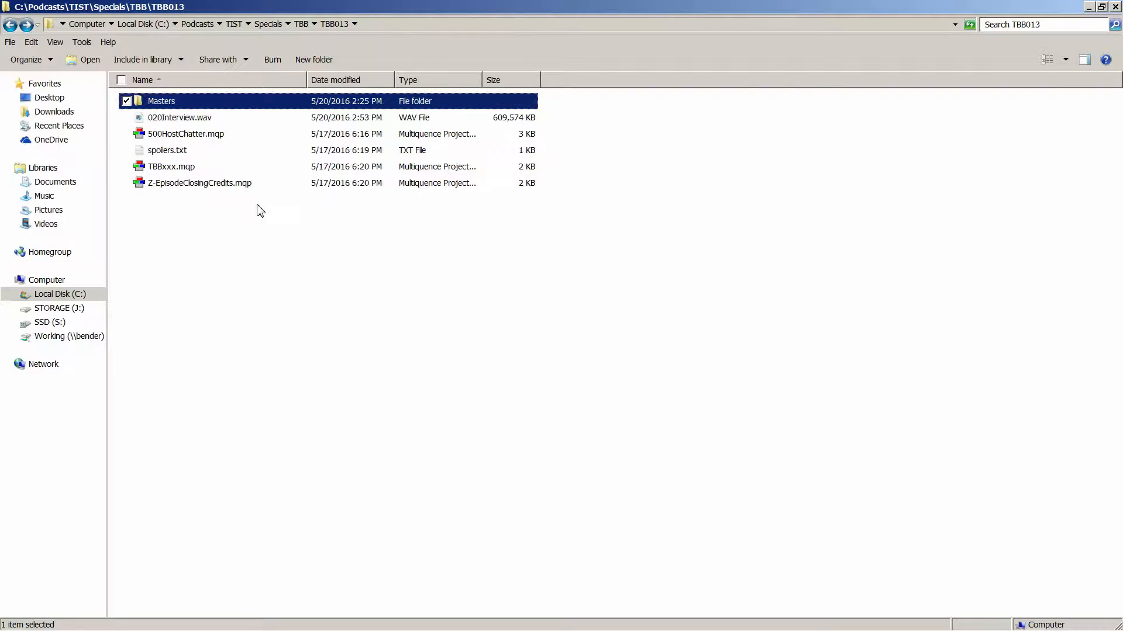
Step: Switch to the editing notes e-mail in Outlook and read the interview's start time
key("alt+Tab")
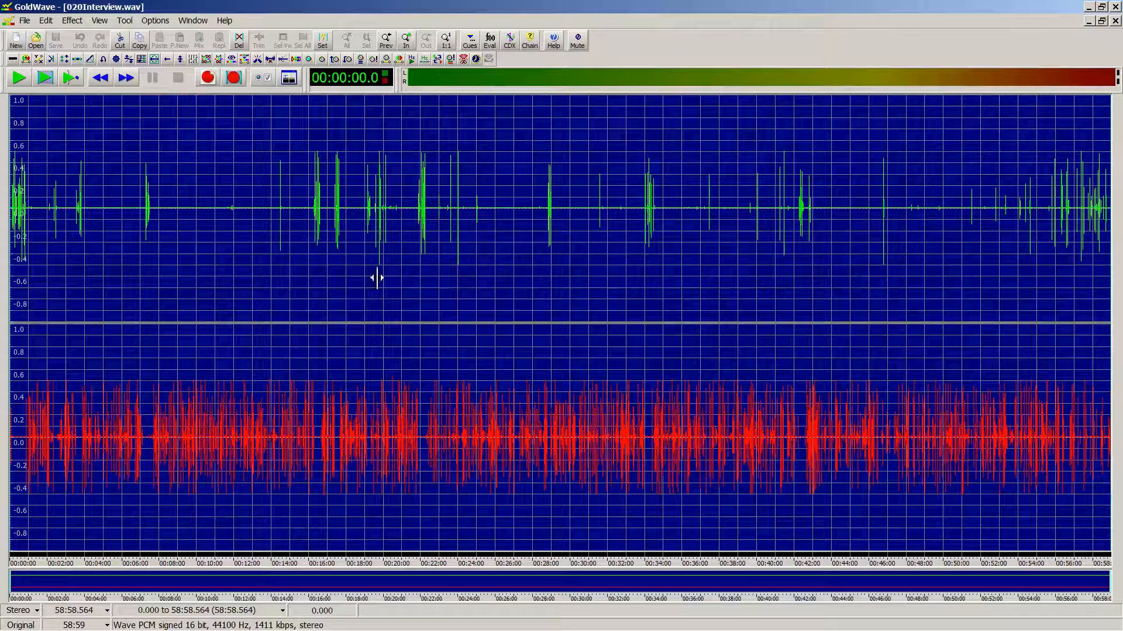
key("alt+Tab")
key("alt+Tab")
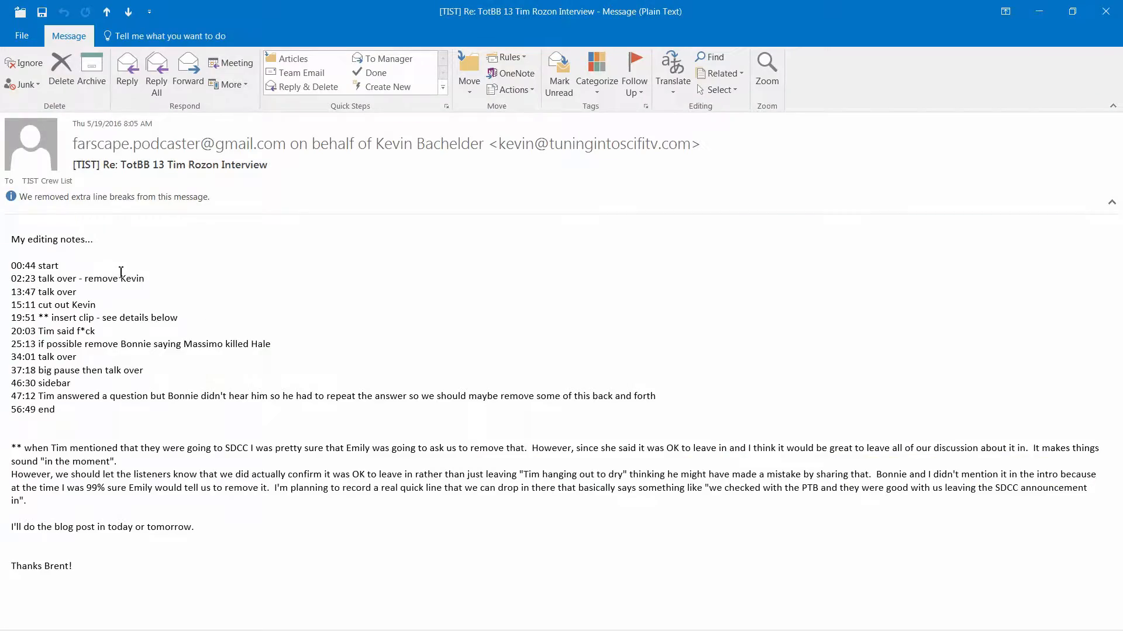
Step: Back in GoldWave, play from about 42 seconds to locate the interview's start, and select both channels from the beginning to 45.191 seconds
key("alt+Tab")
right_click(165, 198)
key("shift+s")
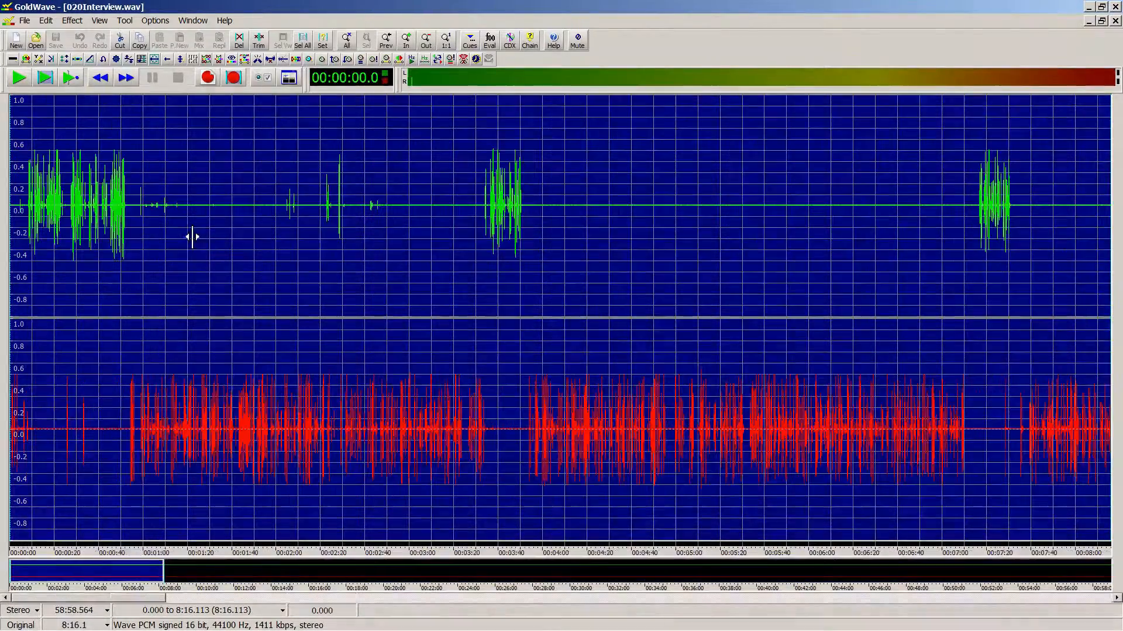
key("ctrl+a")
left_click_drag(120, 211, 103, 212)
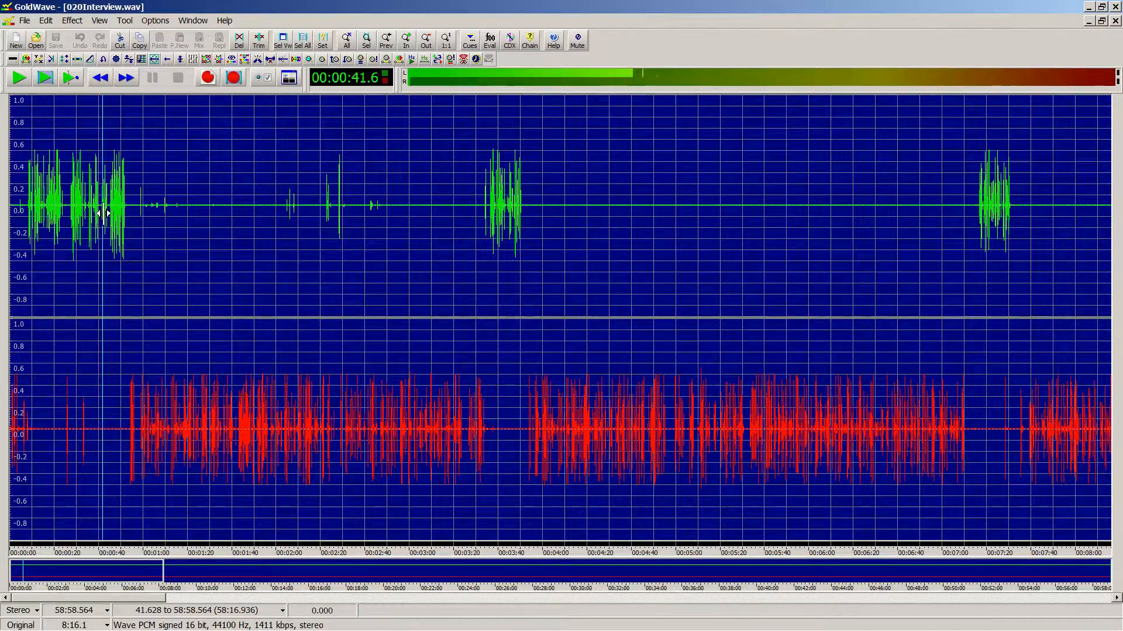
scroll(92, 216, "up", 9)
key("ctrl+a")
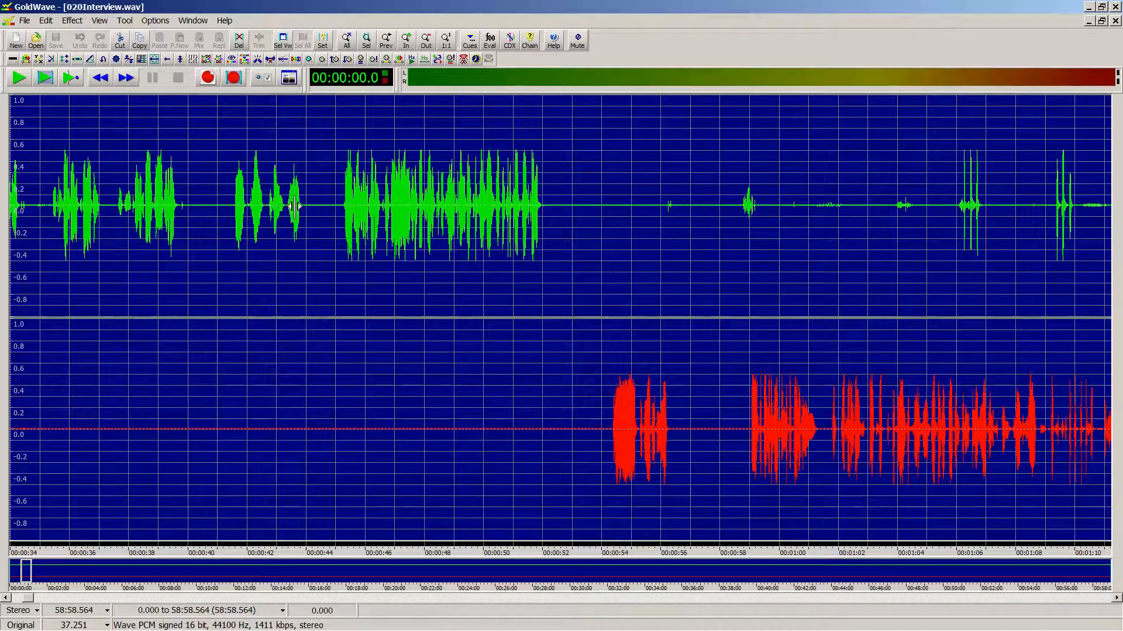
middle_click(231, 206)
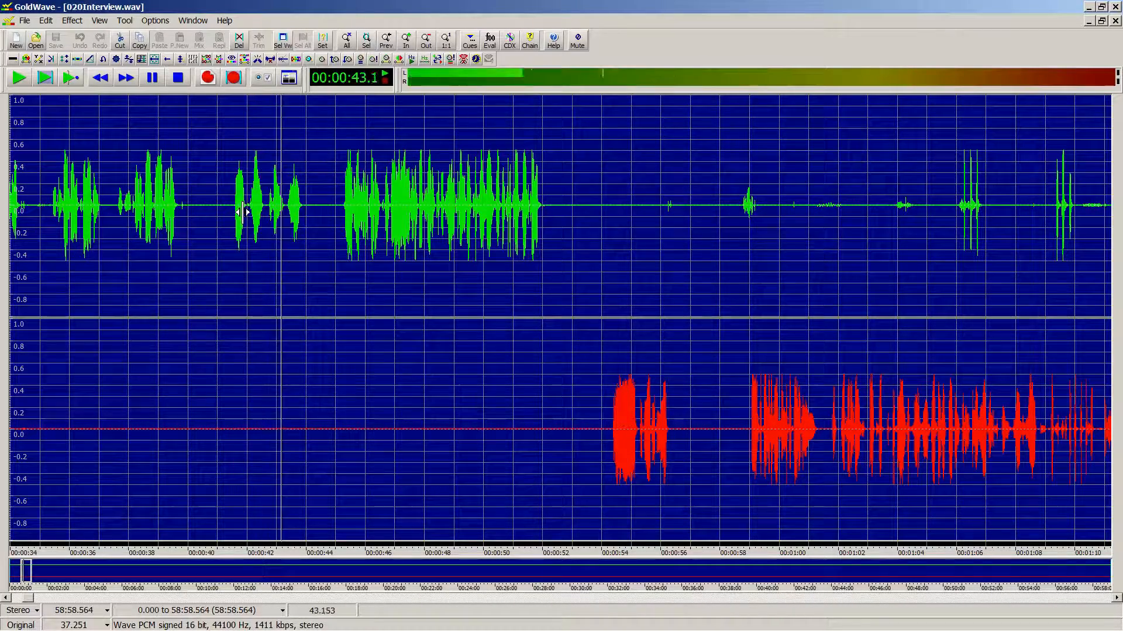
right_click(341, 215)
key("space")
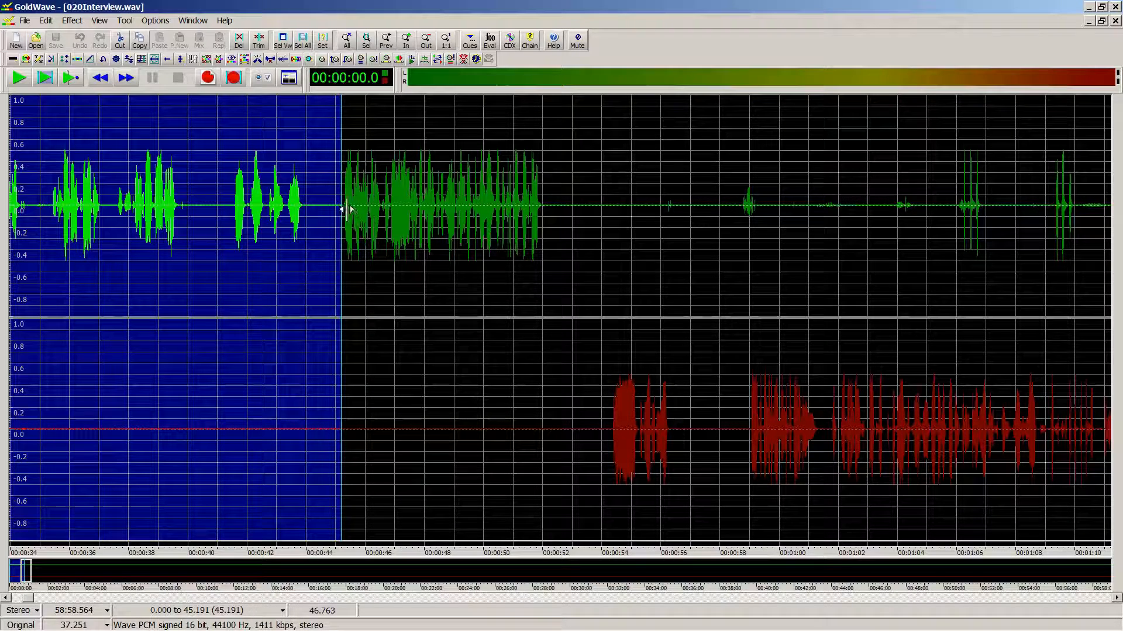
Step: Check the editing notes e-mail in Outlook, and mute both channels from the beginning to 45.191 seconds in GoldWave
key("alt+Tab")
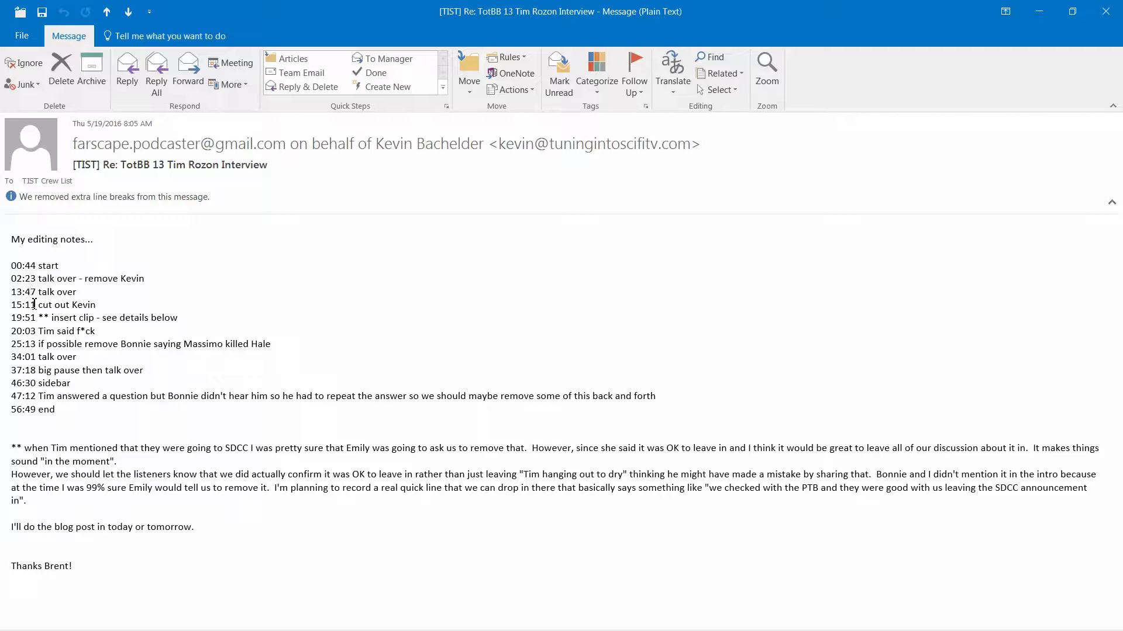
key("alt+Tab")
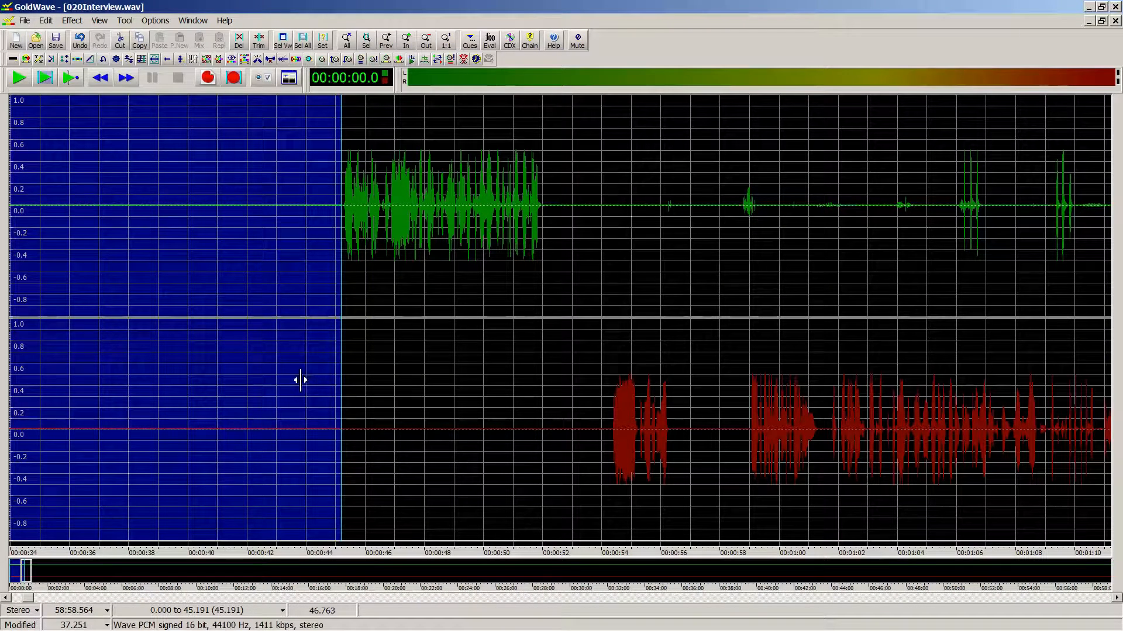
key("alt+e")
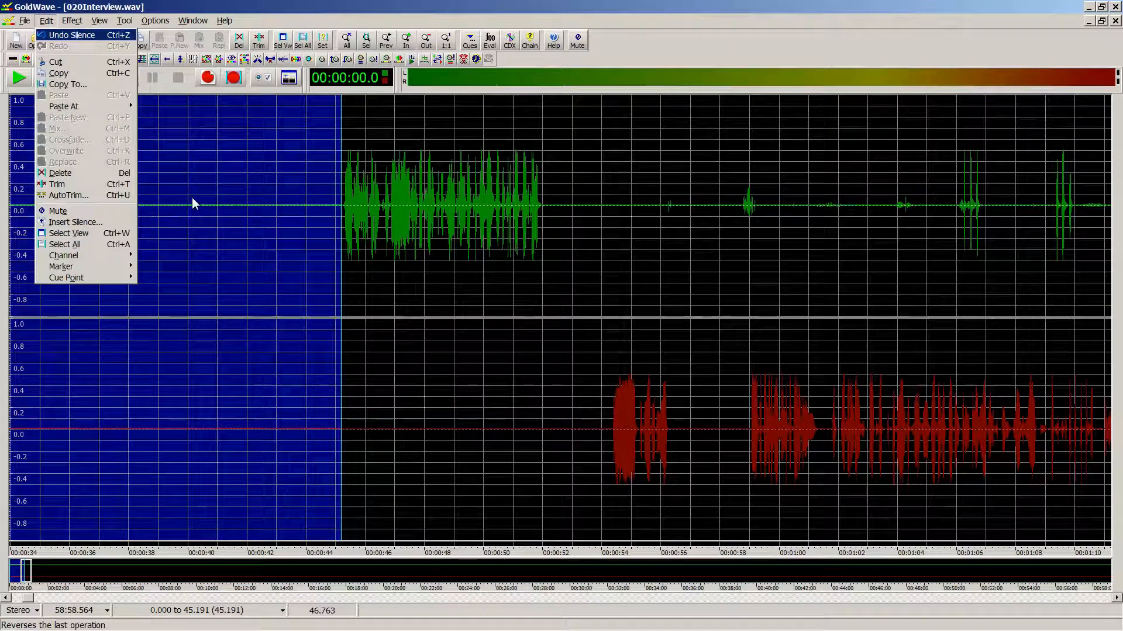
left_click(88, 212)
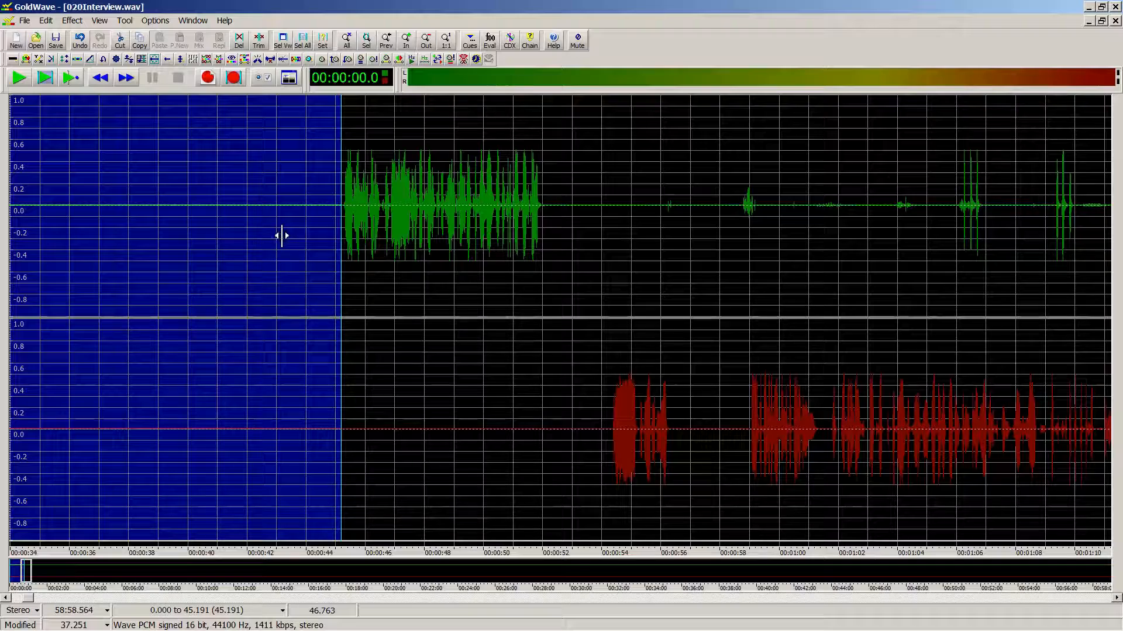
Step: Select the whole recording and play the interview's opening from about 45 seconds to just past 56 seconds
key("ctrl+a")
middle_click(342, 215)
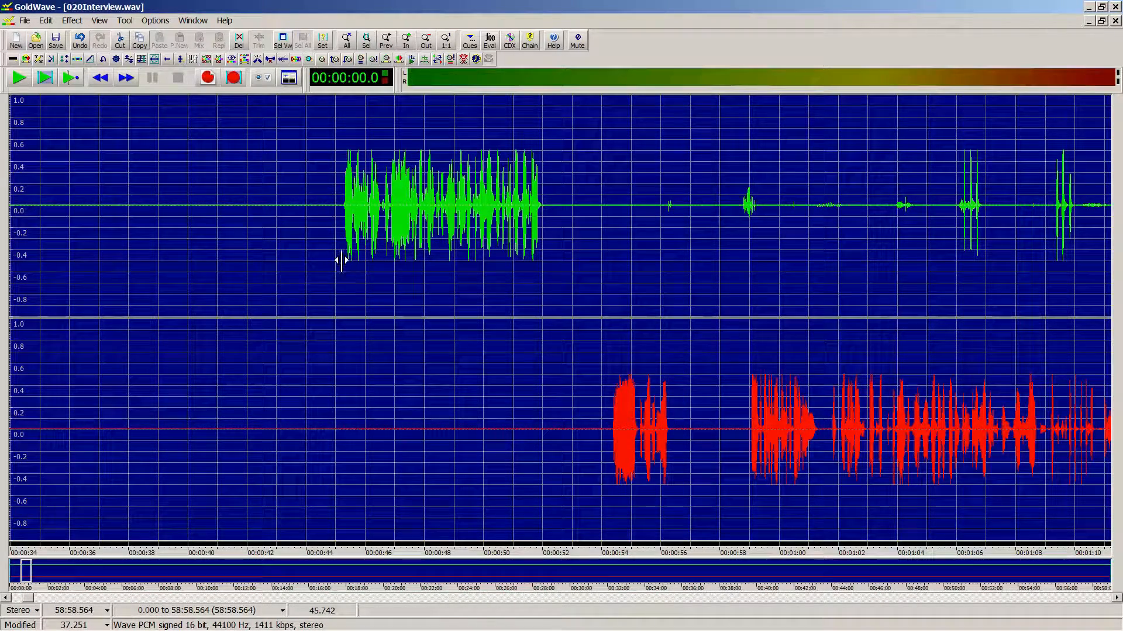
middle_click(521, 200)
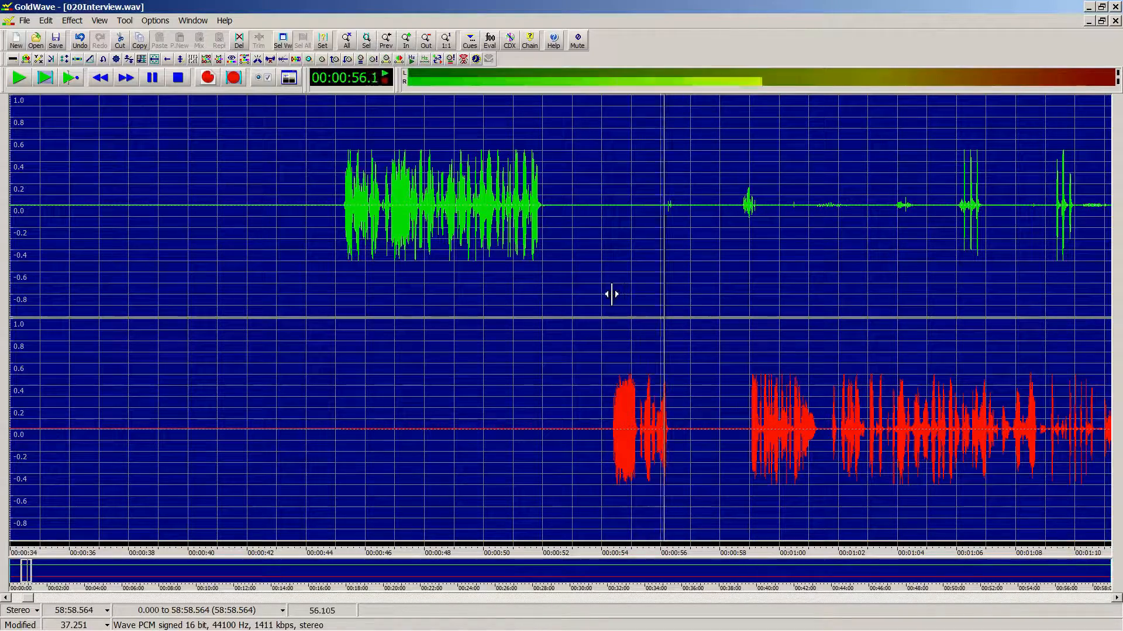
key("space")
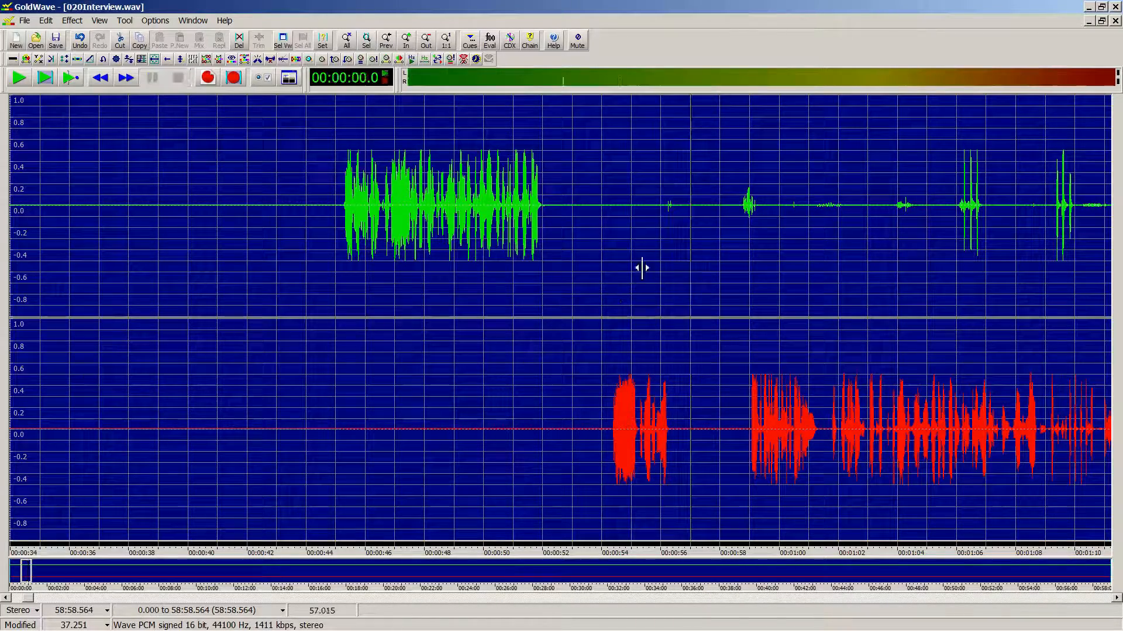
Step: Mute the left channel from 56.012 to 56.981 seconds, and reselect both channels over the whole recording
left_click(662, 209)
right_click(689, 207)
key("ctrl+shift+l")
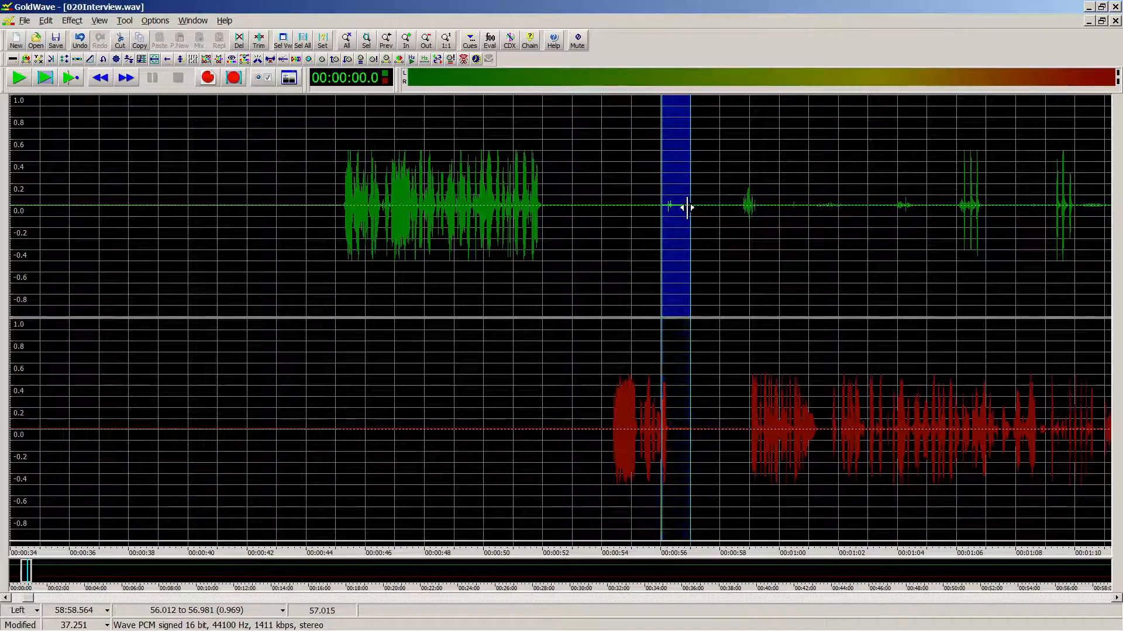
key("alt+e")
key("m")
key("ctrl+shift+b")
key("ctrl+a")
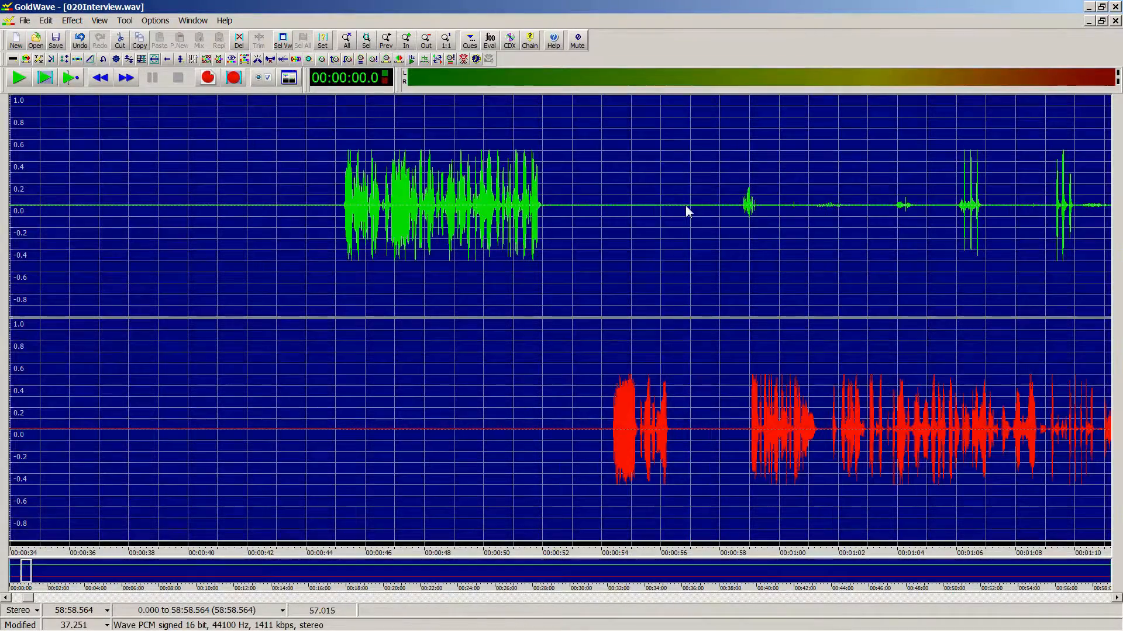
Step: Play the next passage, mute the left channel from 57.832 to 1:05.250, and reselect both channels over the whole recording
middle_click(735, 203)
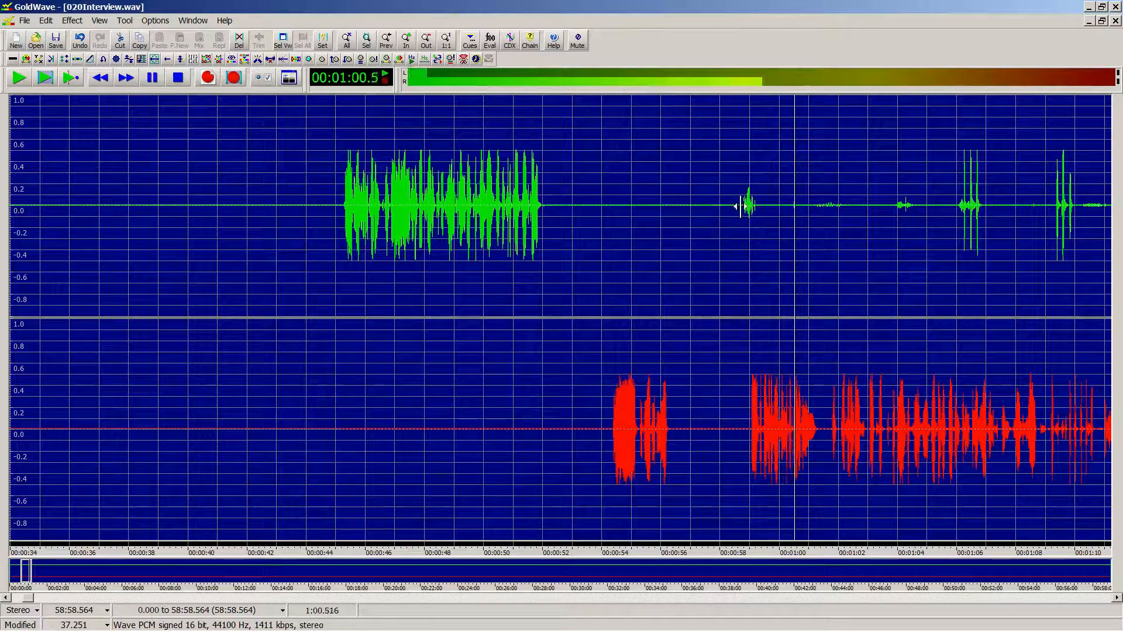
key("alt+Tab")
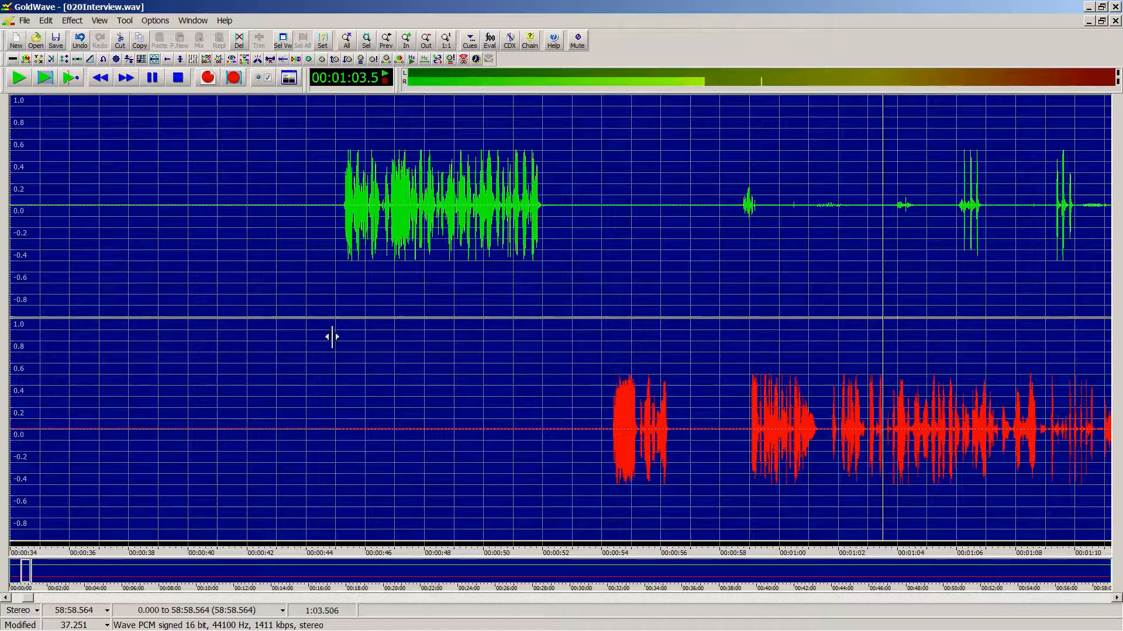
key("space")
left_click(714, 221)
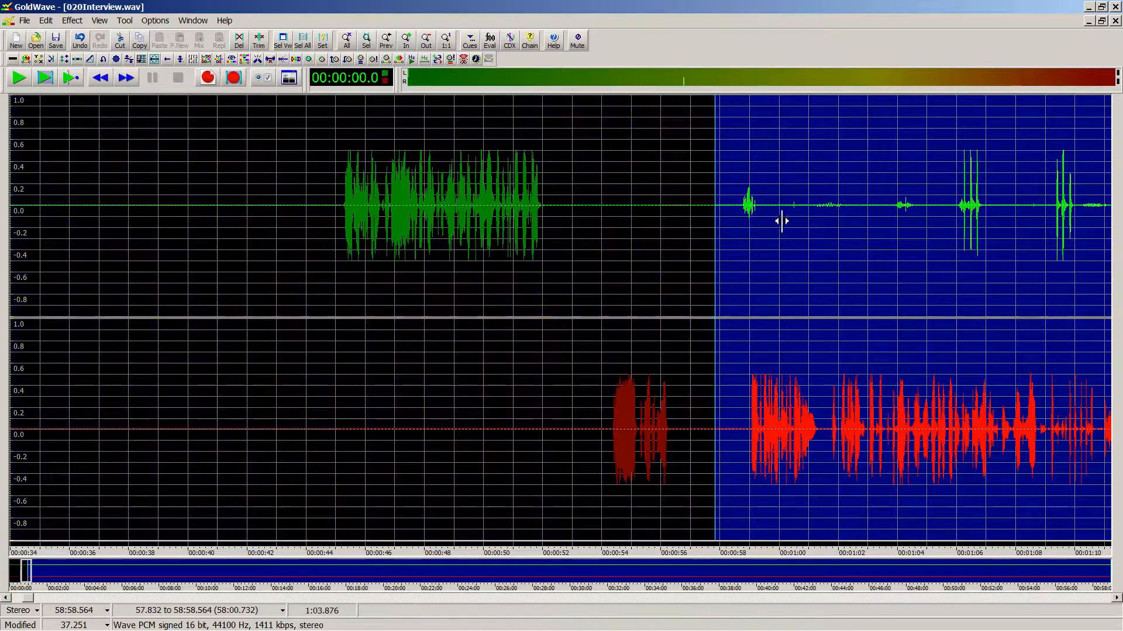
right_click(933, 217)
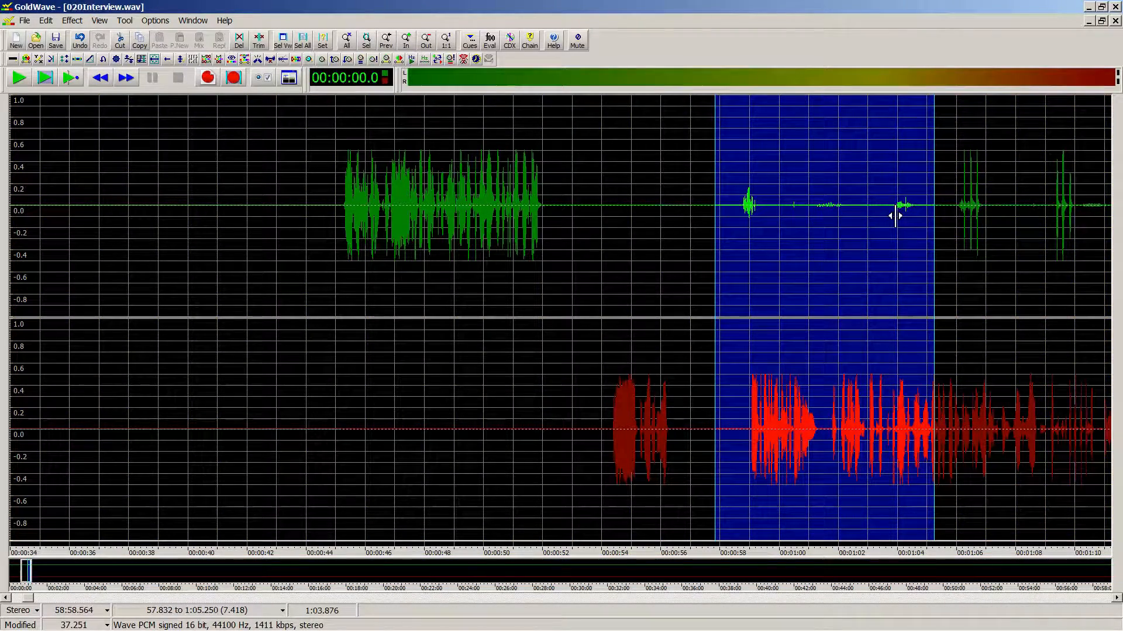
middle_click(895, 216)
middle_click(818, 214)
key("ctrl+shift+l")
key("alt+e")
key("u")
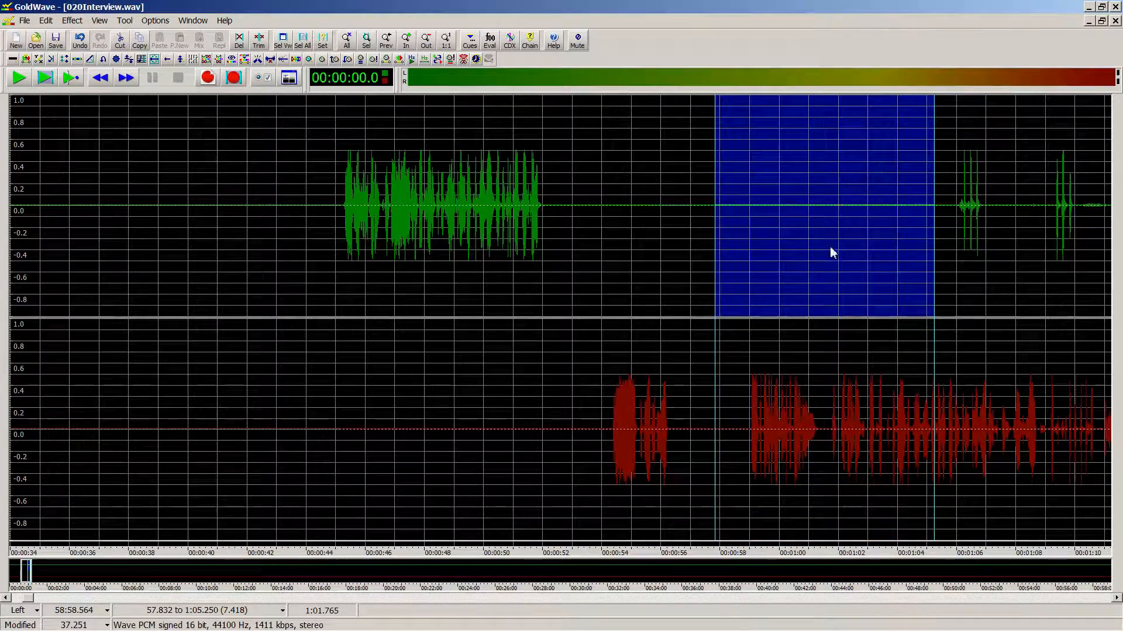
key("ctrl+shift+b")
key("ctrl+a")
Step: Play on from about 1:05, and skip to 2:19.062 to listen to the talk-over noted at 02:23
middle_click(740, 212)
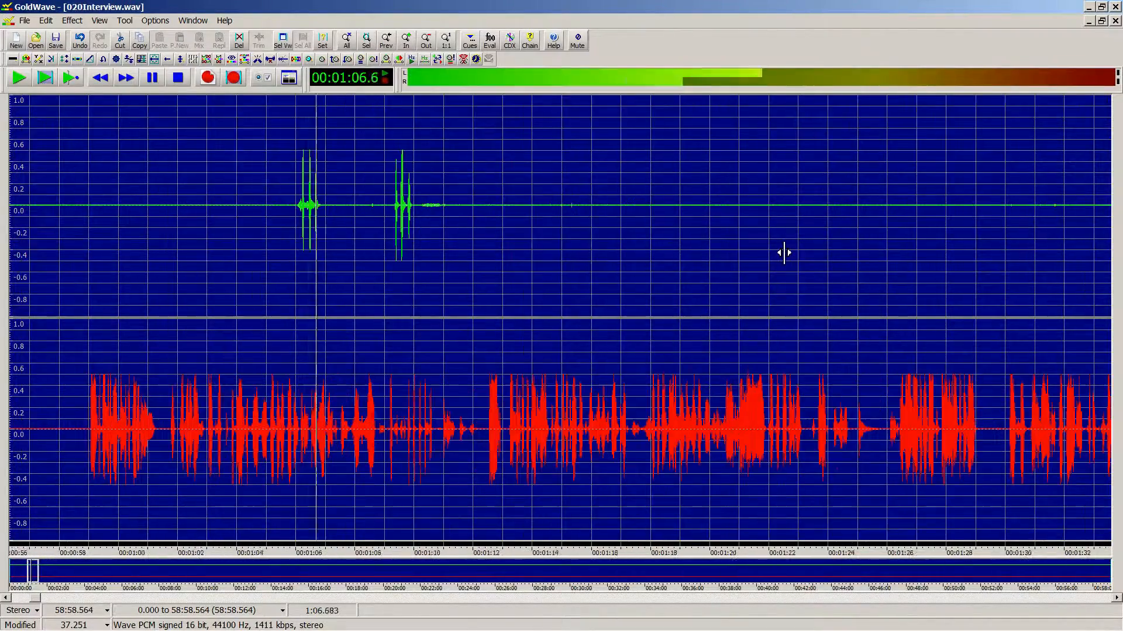
scroll(784, 253, "down", 4)
key("space")
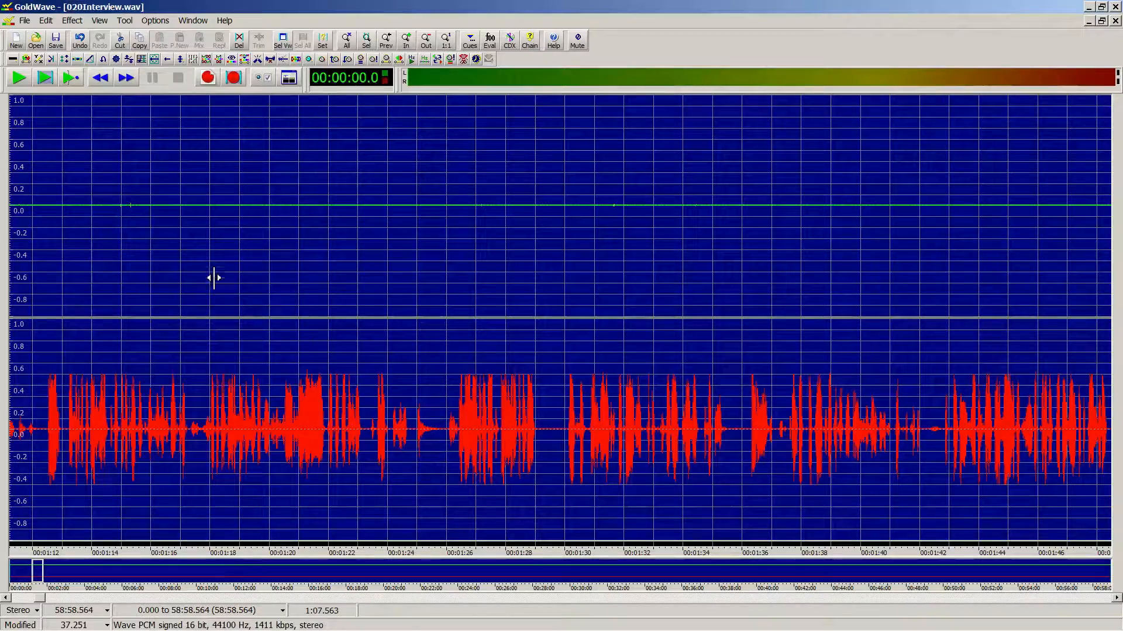
key("shift+a")
mouse_move(153, 225)
left_mouse_down()
mouse_move(164, 225)
mouse_move(50, 226)
mouse_move(43, 235)
mouse_move(286, 248)
mouse_move(268, 274)
left_mouse_up()
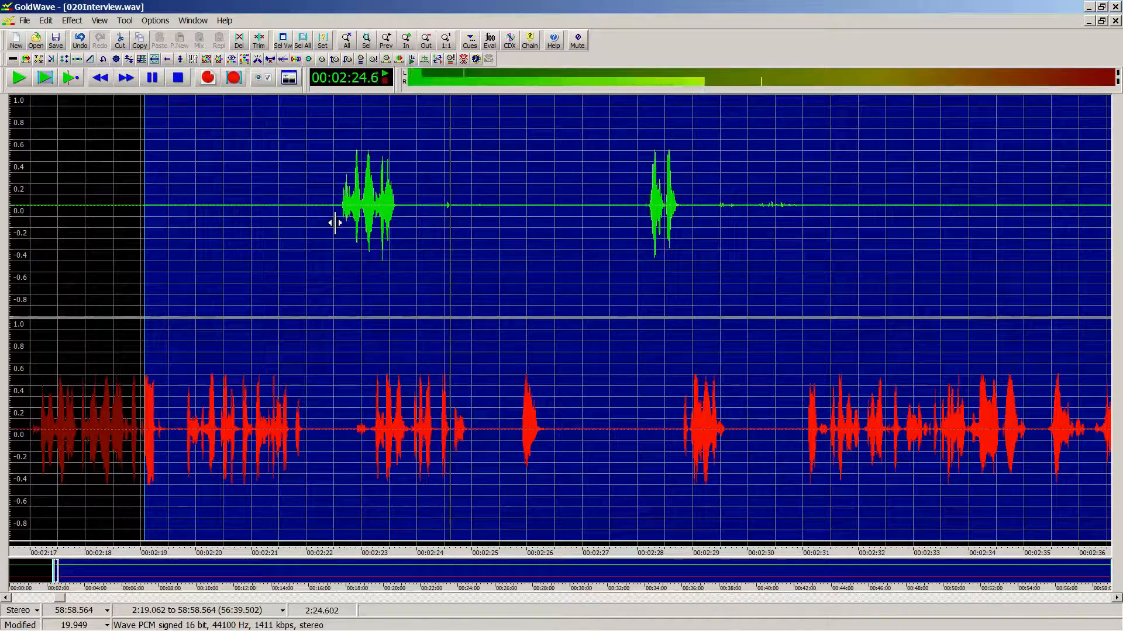
key("space")
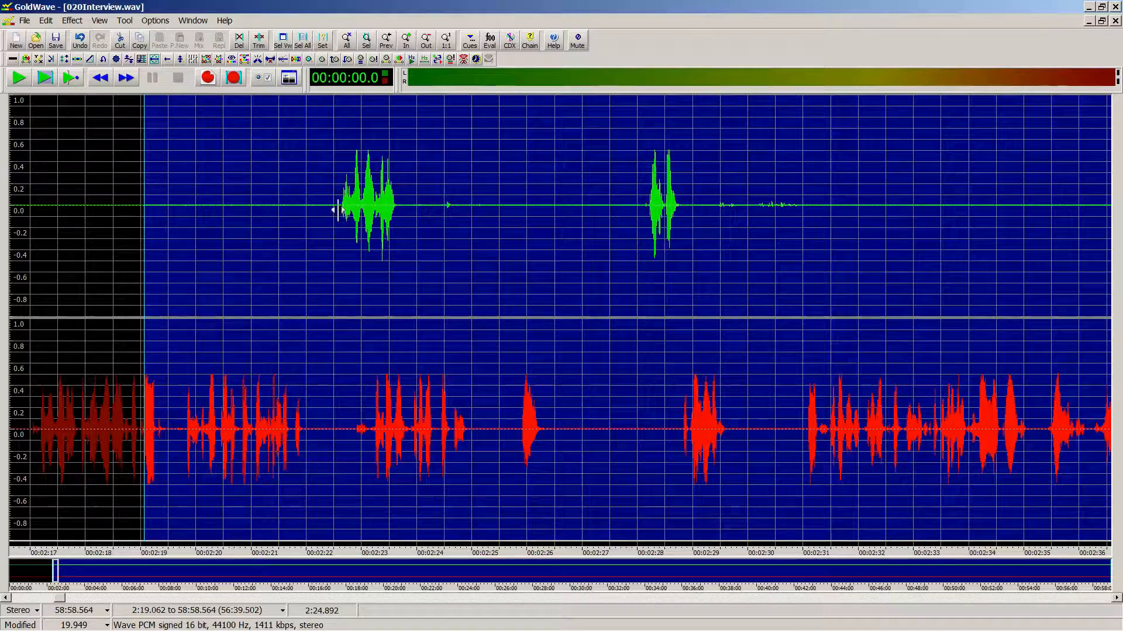
Step: Mute the left channel from 2:22.265 to 2:26.302, and reselect both channels over the whole recording
left_click(320, 202)
right_click(544, 202)
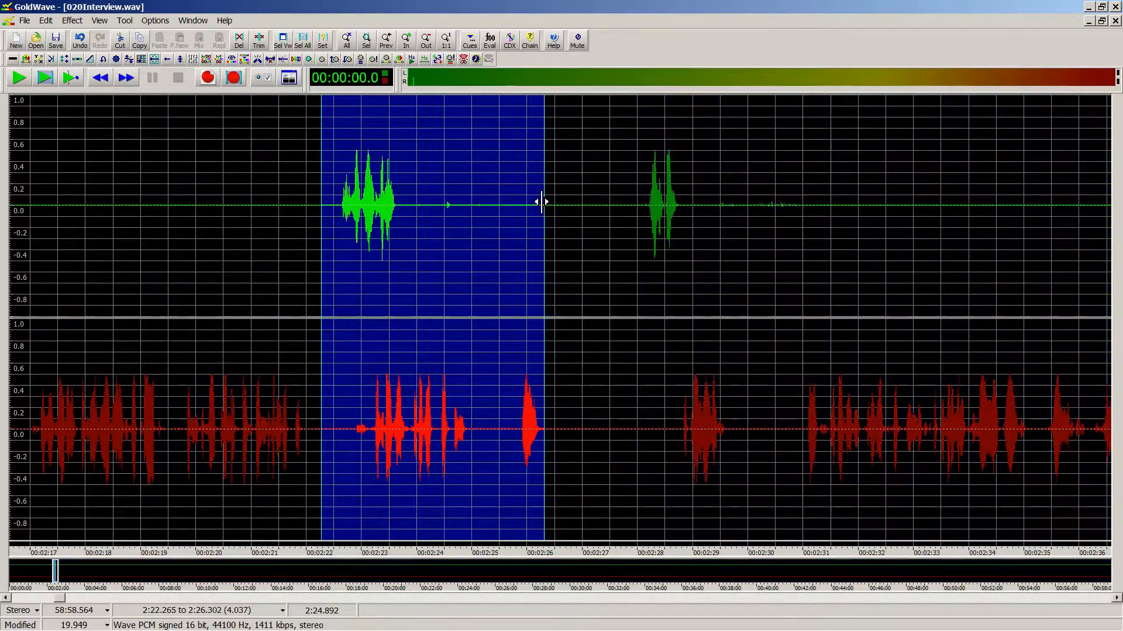
key("ctrl+shift+l")
key("Delete")
key("ctrl+a")
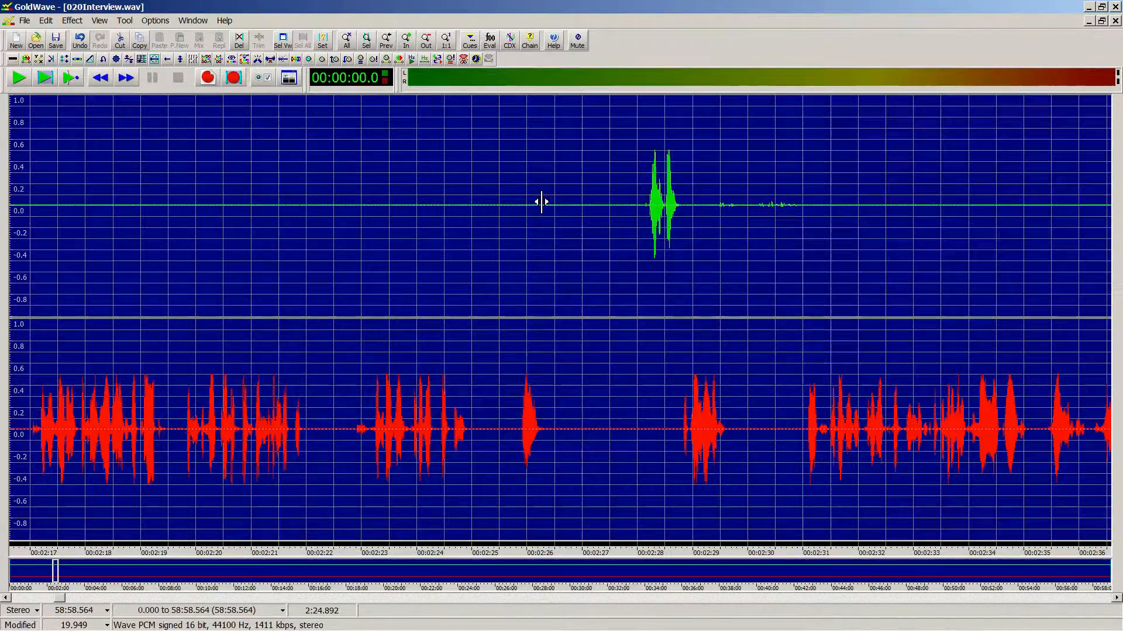
Step: Replay the edited talk-over, set the selection's start to 2:22.657, and listen to the exchange that follows
key("space")
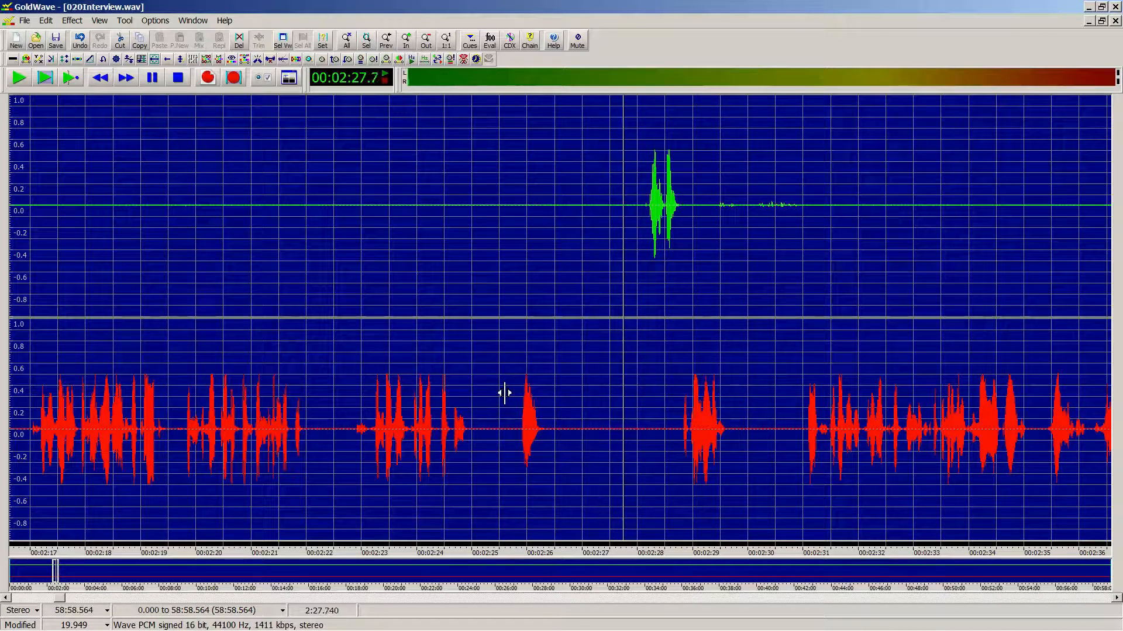
left_click(343, 370)
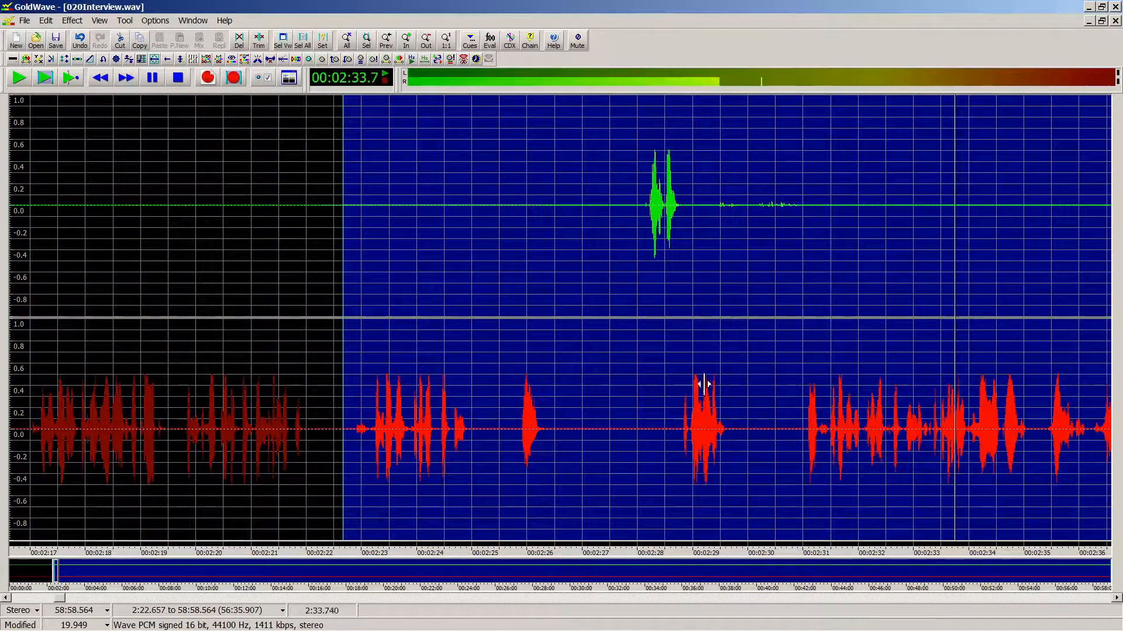
key("space")
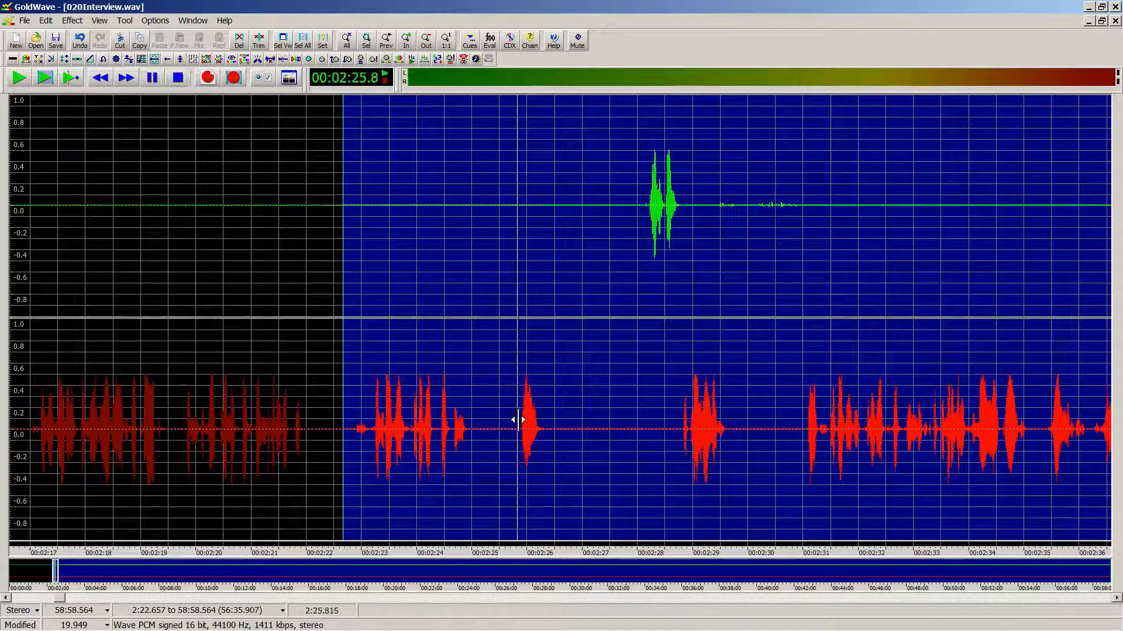
key("space")
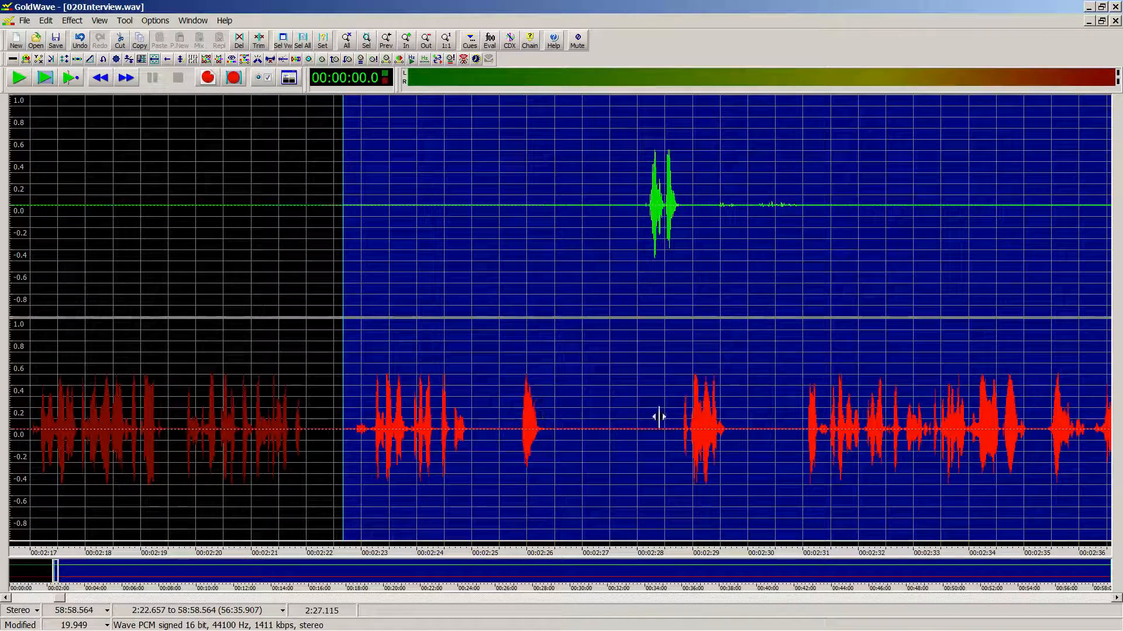
left_click(683, 399)
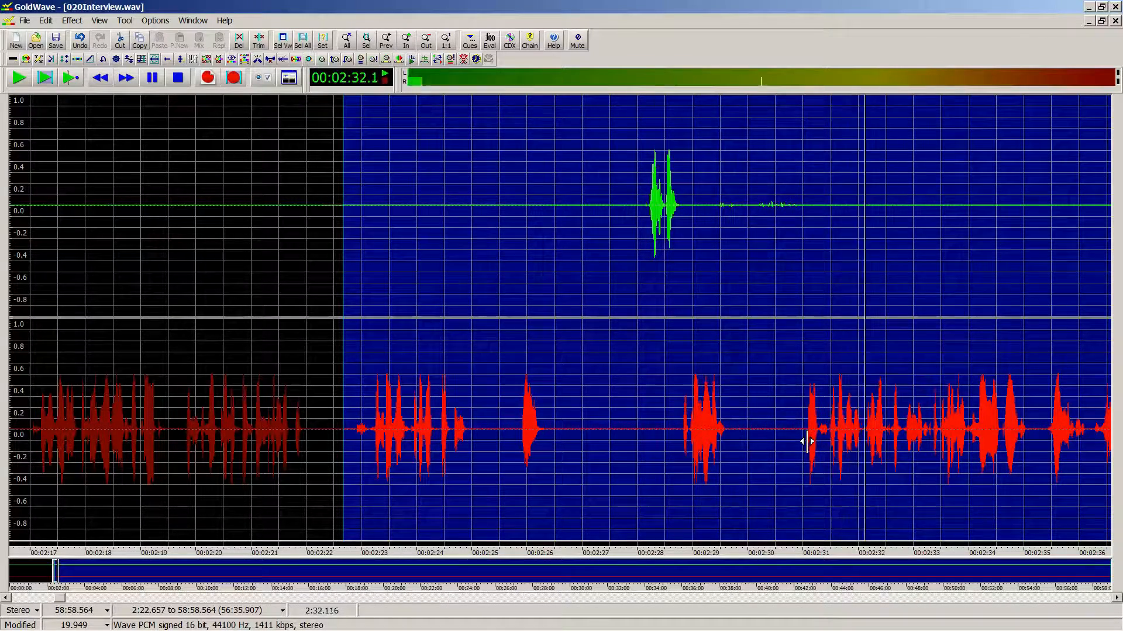
key("space")
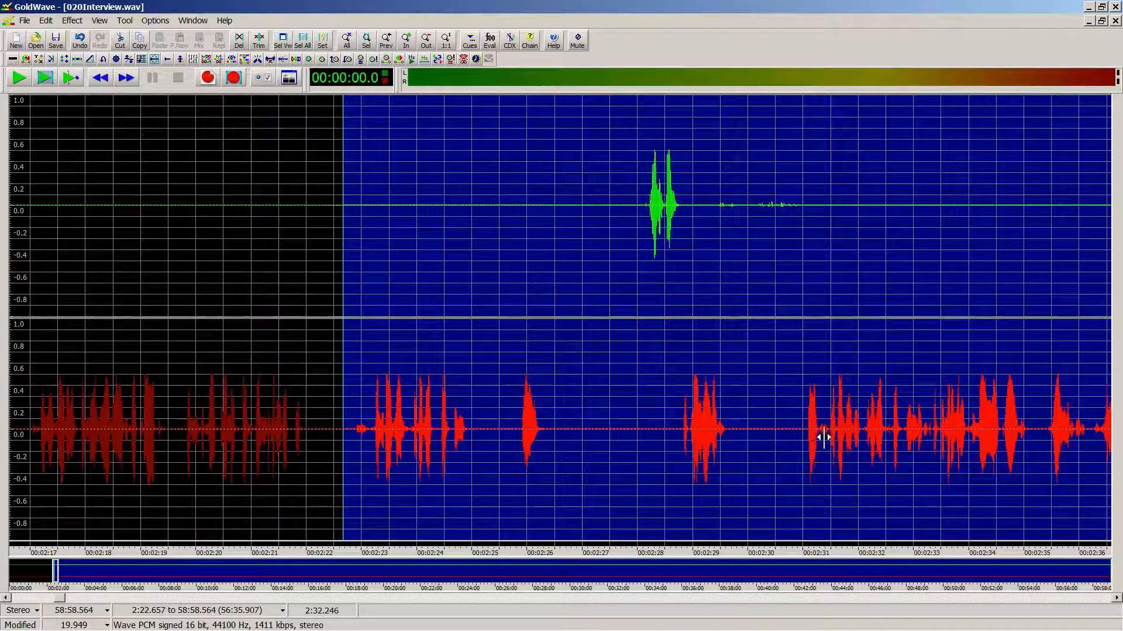
Step: Find the next question's beginning, set the selection's end to 2:31.468, and silence both channels in the selection
scroll(977, 432, "up", 3)
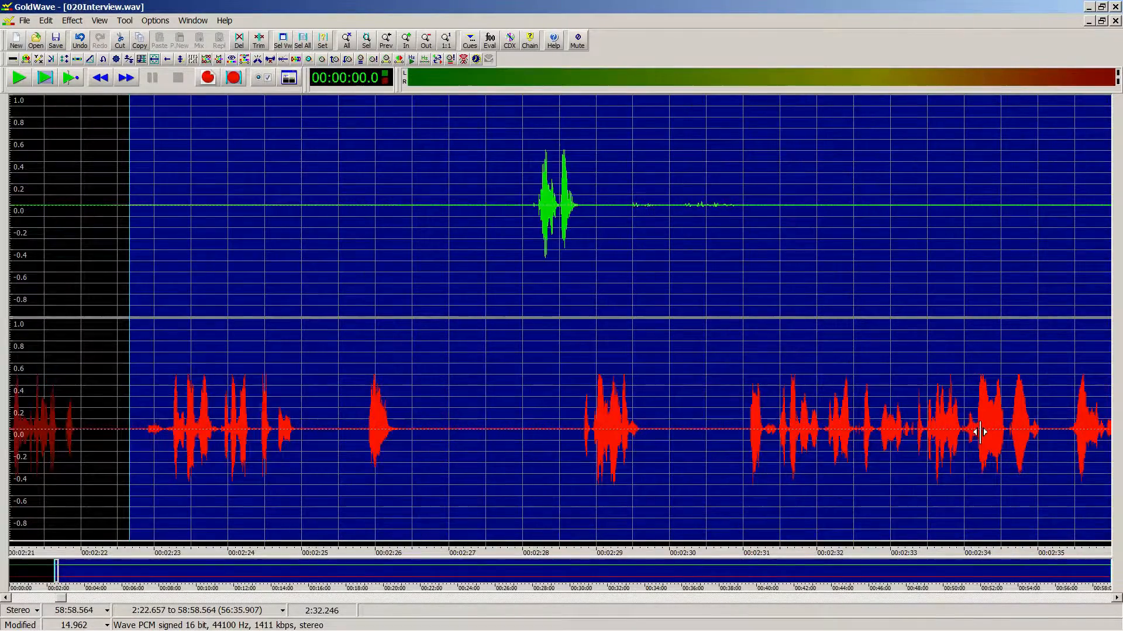
scroll(924, 445, "up", 1)
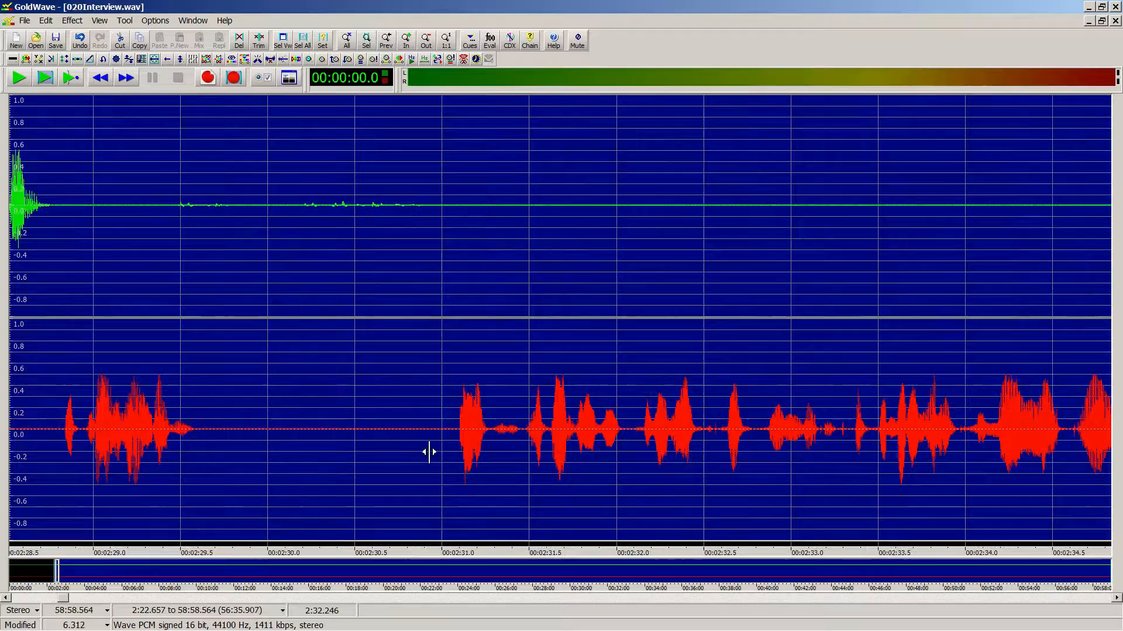
middle_click(454, 436)
middle_click(455, 435)
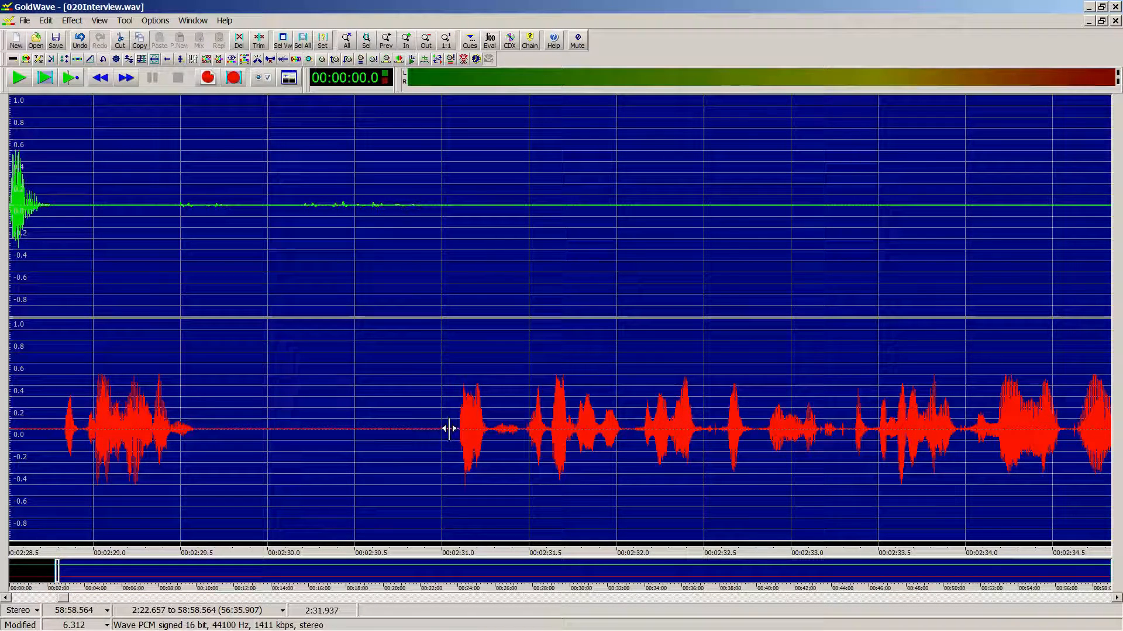
middle_click(358, 412)
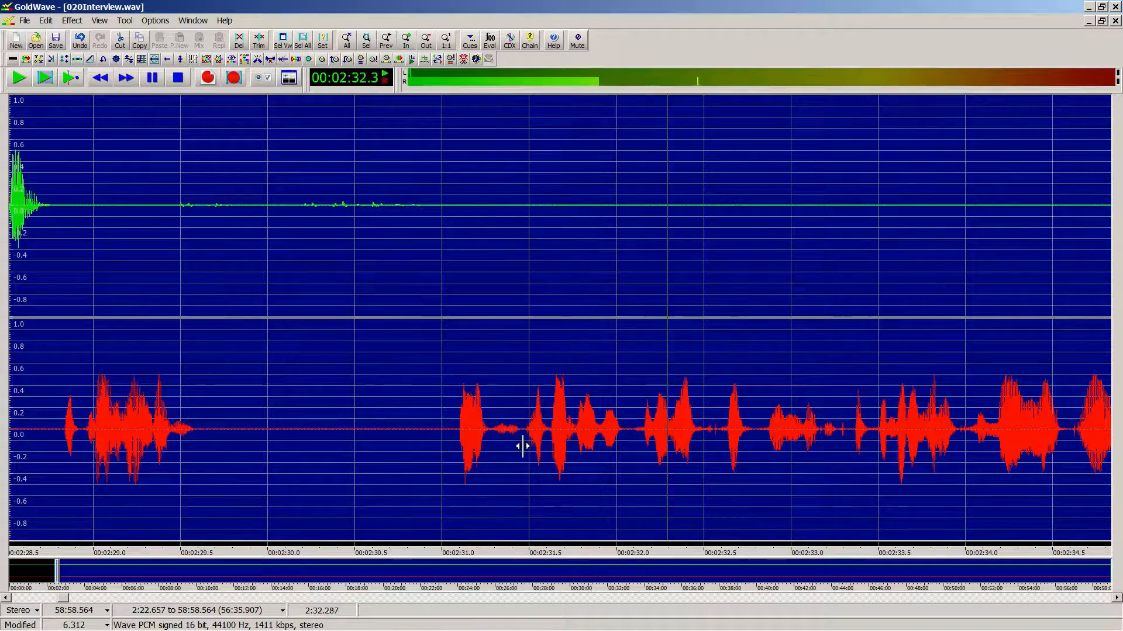
right_click(522, 446)
scroll(514, 471, "down", 2)
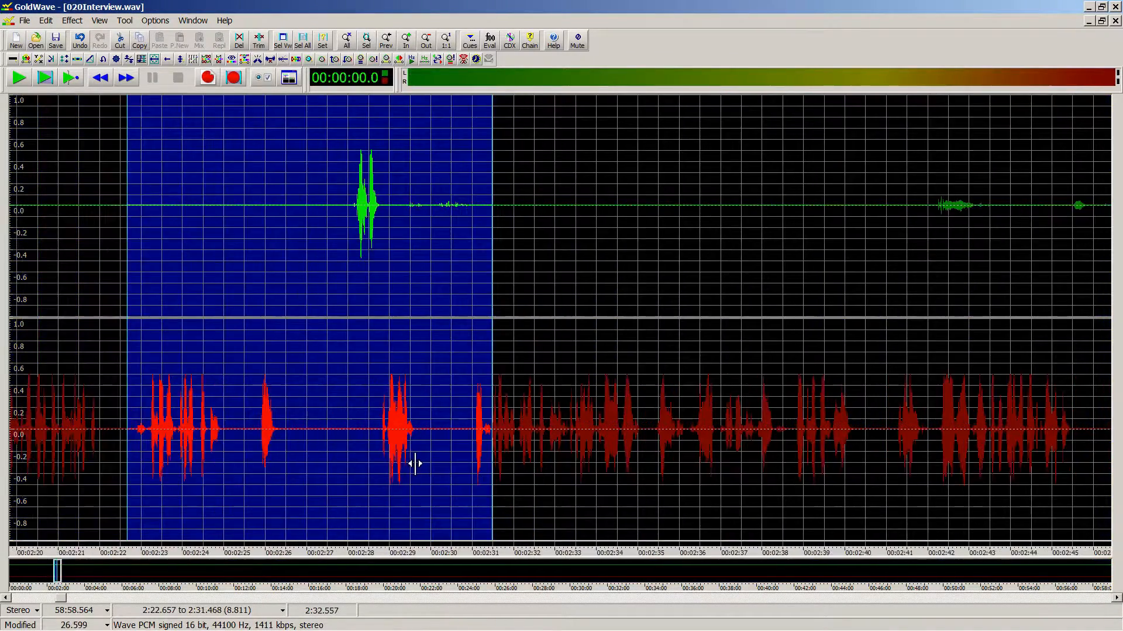
key("ctrl+l")
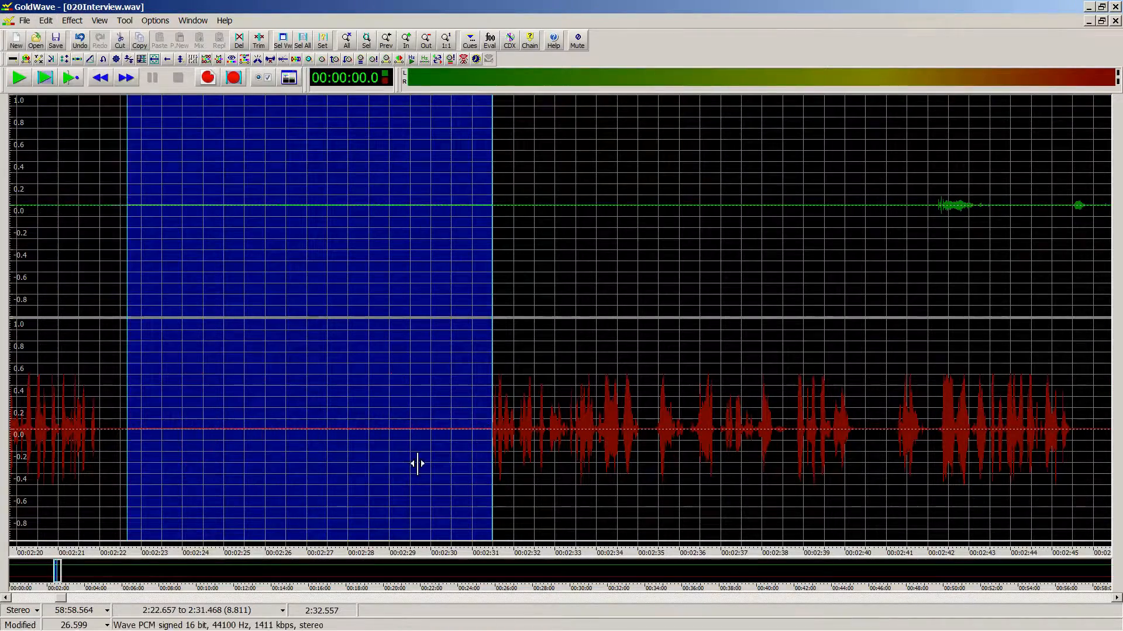
Step: Select the whole recording and play the speech before and after the silenced passage to check the edit
key("ctrl+a")
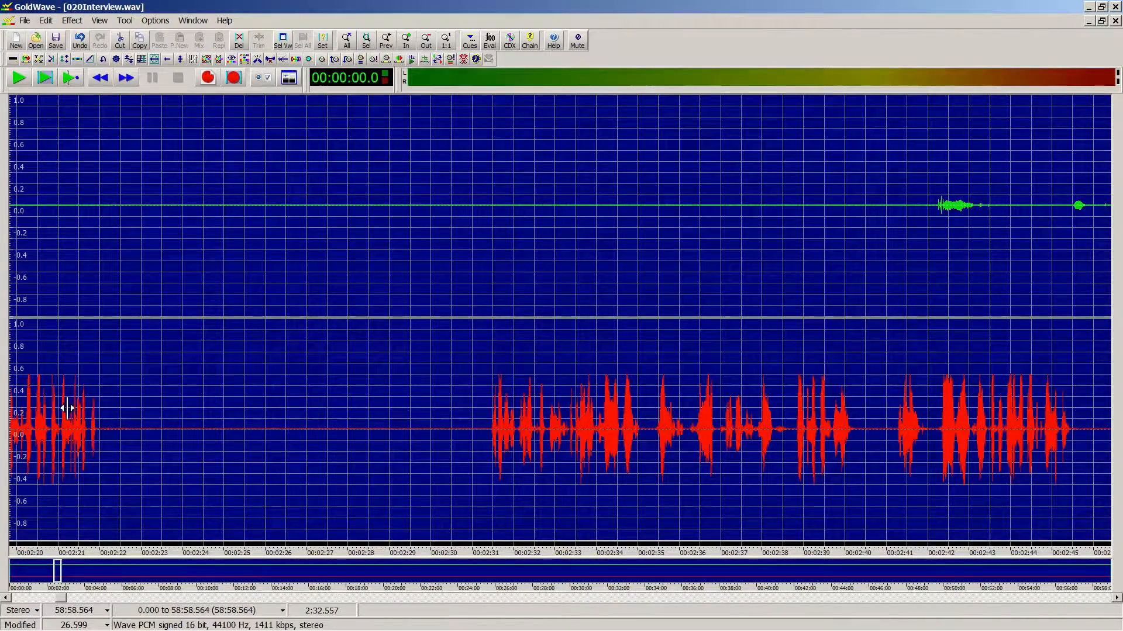
key("space")
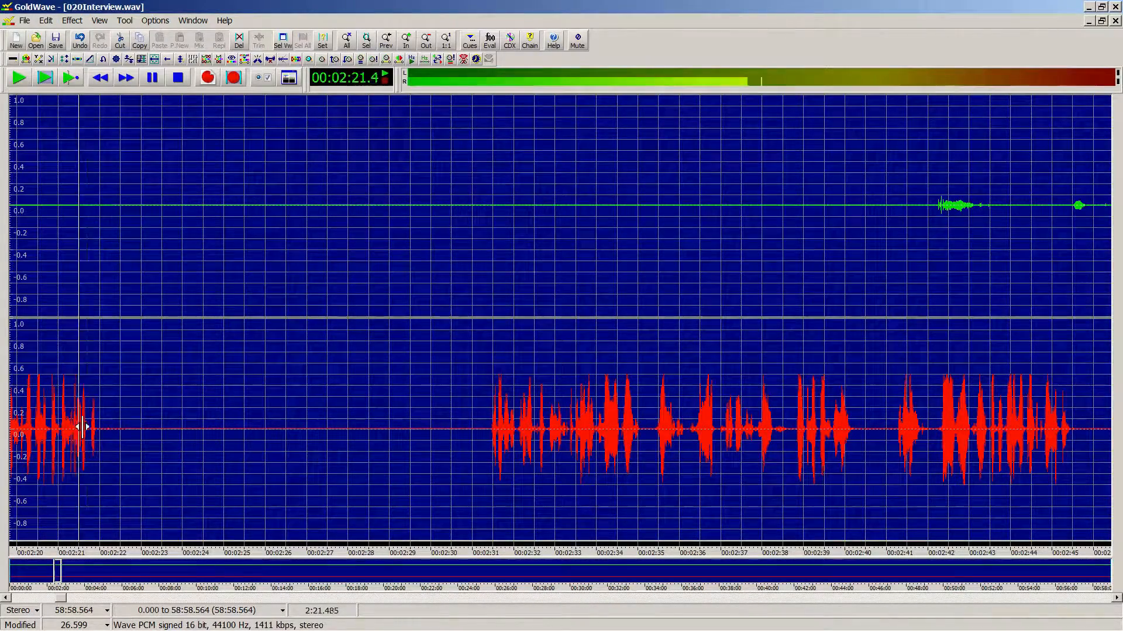
left_click(481, 432)
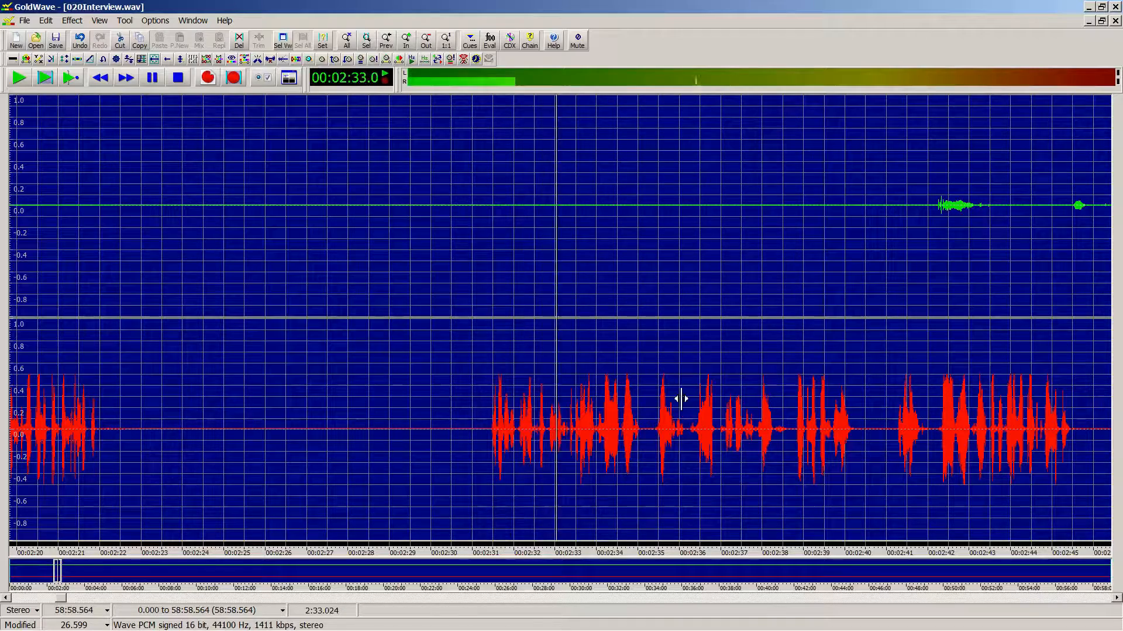
Step: Play the recording from about 2:42 to check the short left-channel sounds after the question
key("space")
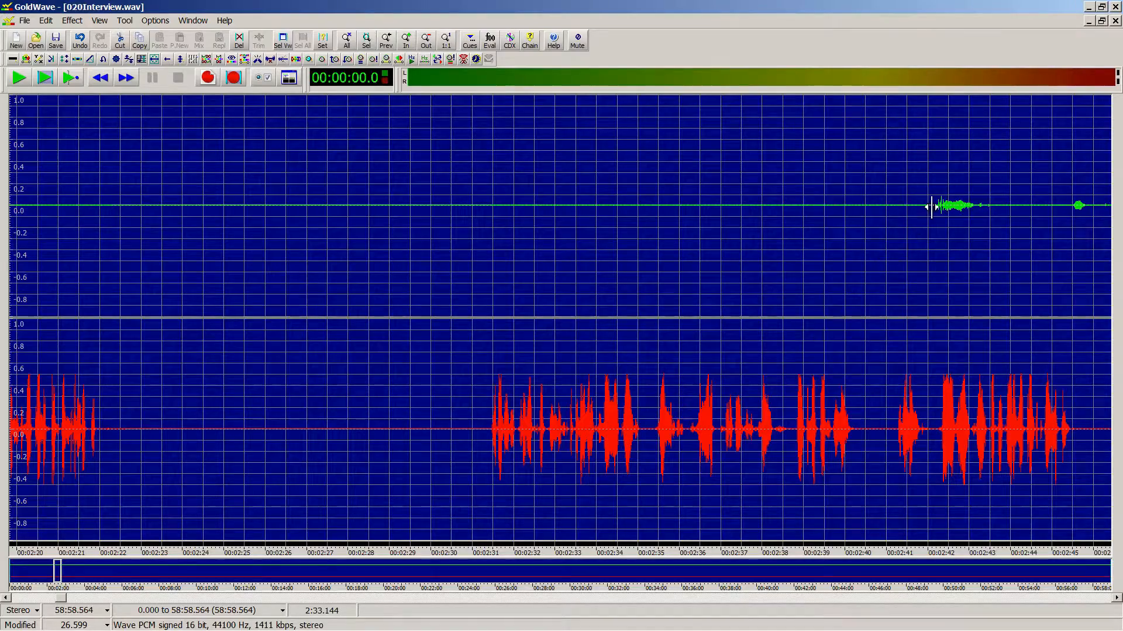
left_click(937, 203)
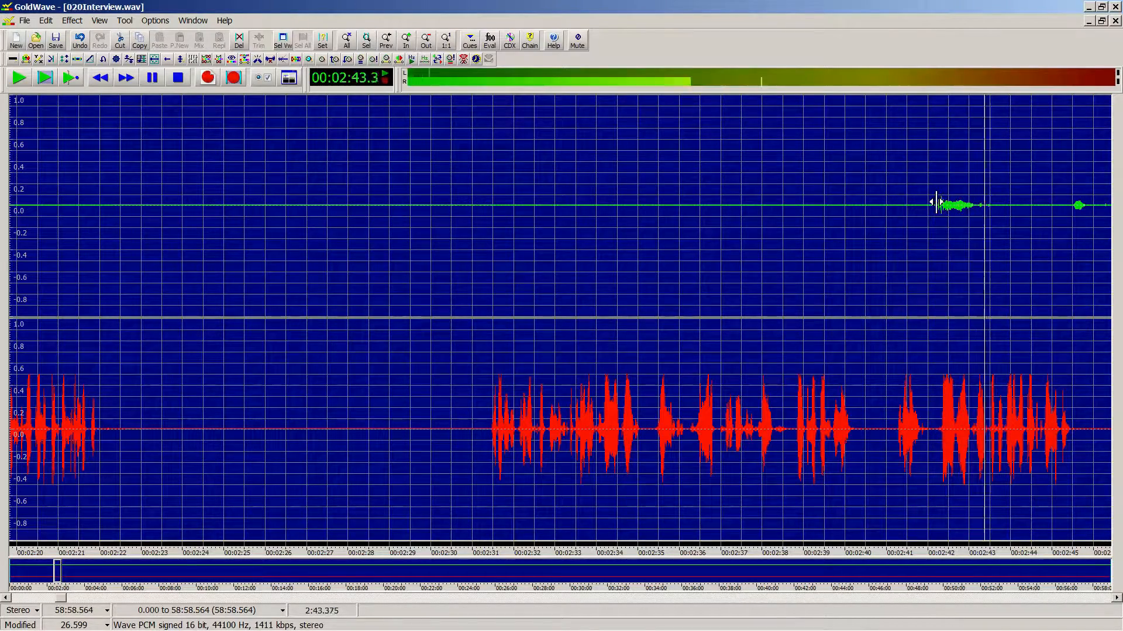
left_click(1117, 597)
left_click(1117, 598)
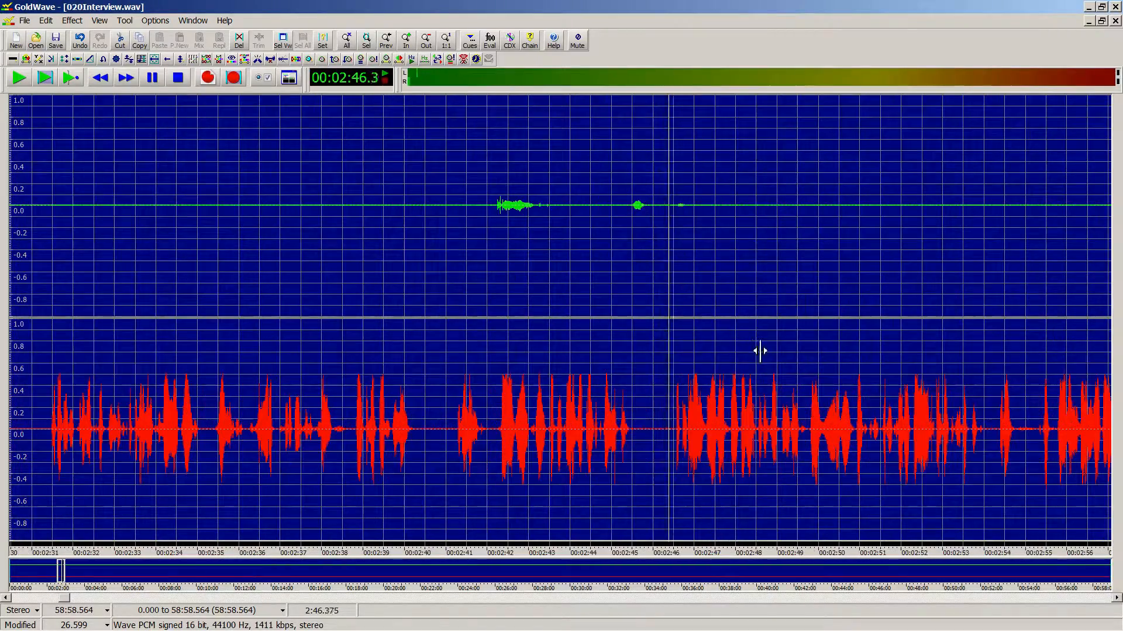
Step: Silence the left channel from 2:41.472 to 2:49.439, and reselect both channels over the whole recording
left_click(465, 196)
right_click(796, 198)
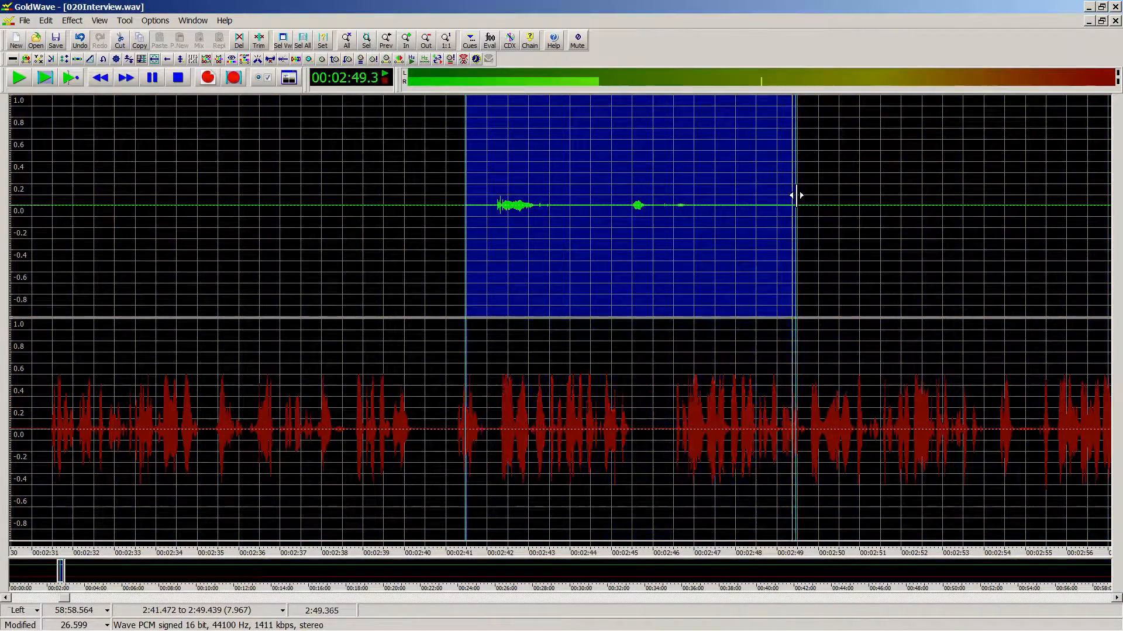
key("alt+e")
key("Escape")
key("ctrl+a")
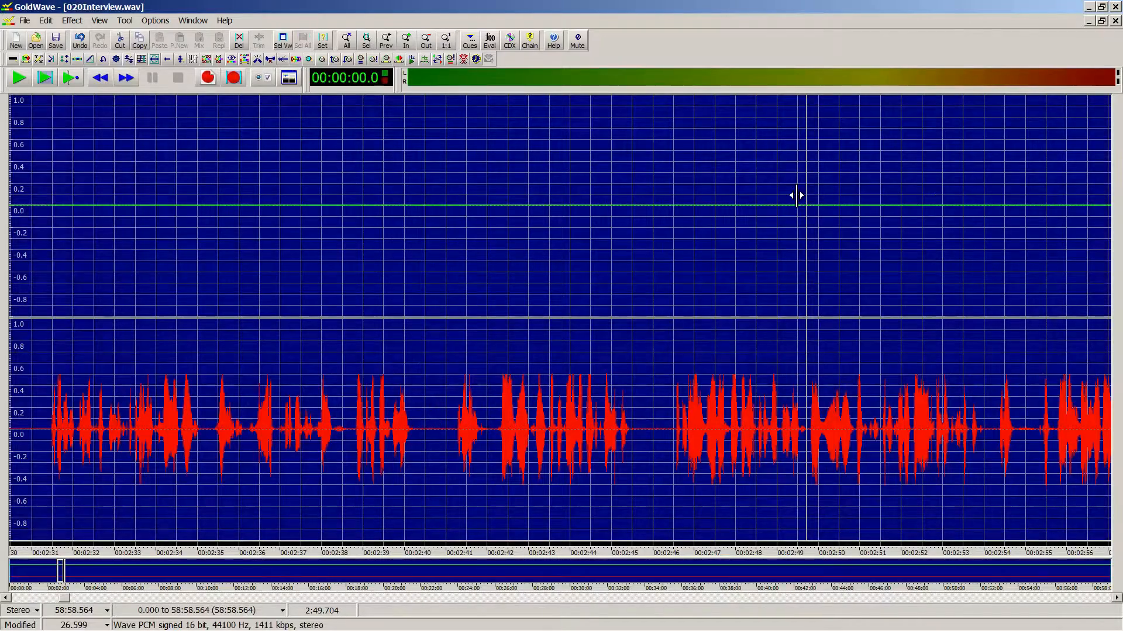
Step: Switch to the Outlook message to look up the next editing note, and return to the recording in GoldWave
left_click_drag(75, 598, 66, 599)
key("a")
key("alt+Tab")
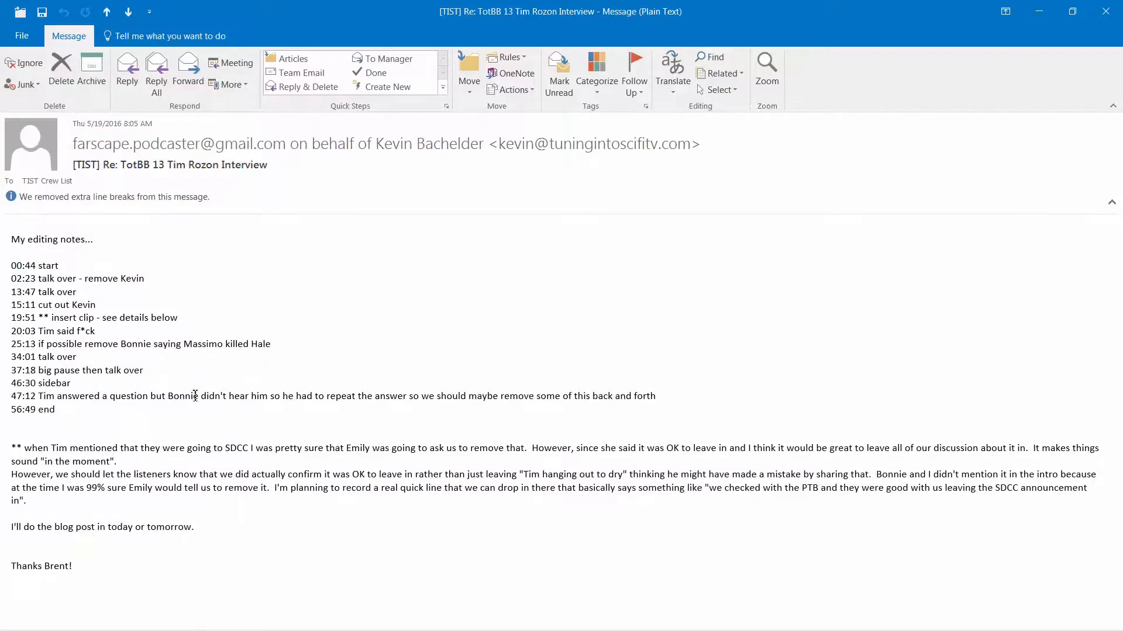
key("alt+Tab")
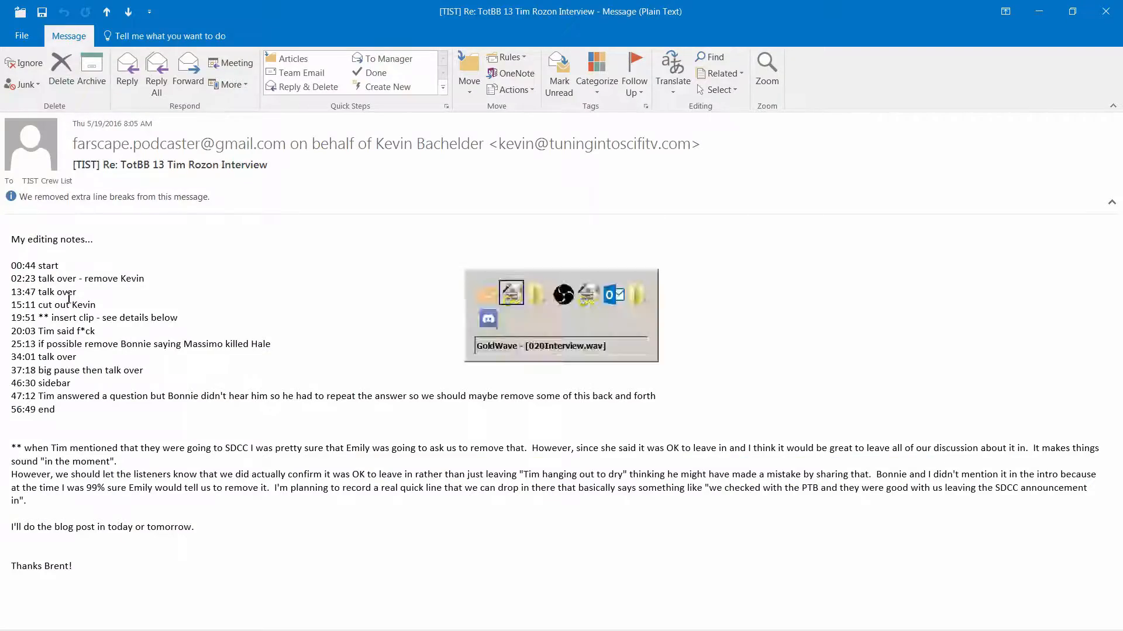
Step: Go to the talk-over noted at 13:47, set the selection's start to 13:40.933, and listen from there
mouse_move(196, 228)
left_mouse_down()
mouse_move(280, 233)
mouse_move(263, 230)
left_mouse_up()
scroll(261, 248, "up", 3)
scroll(279, 259, "up", 2)
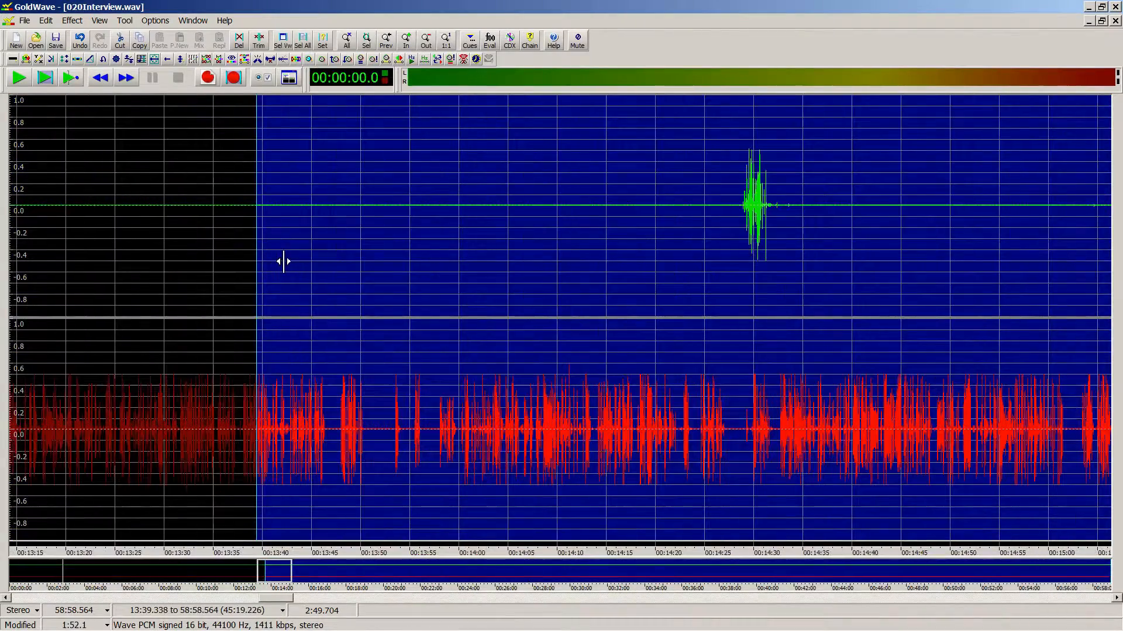
mouse_move(376, 206)
left_mouse_down()
mouse_move(514, 213)
mouse_move(274, 211)
left_mouse_up()
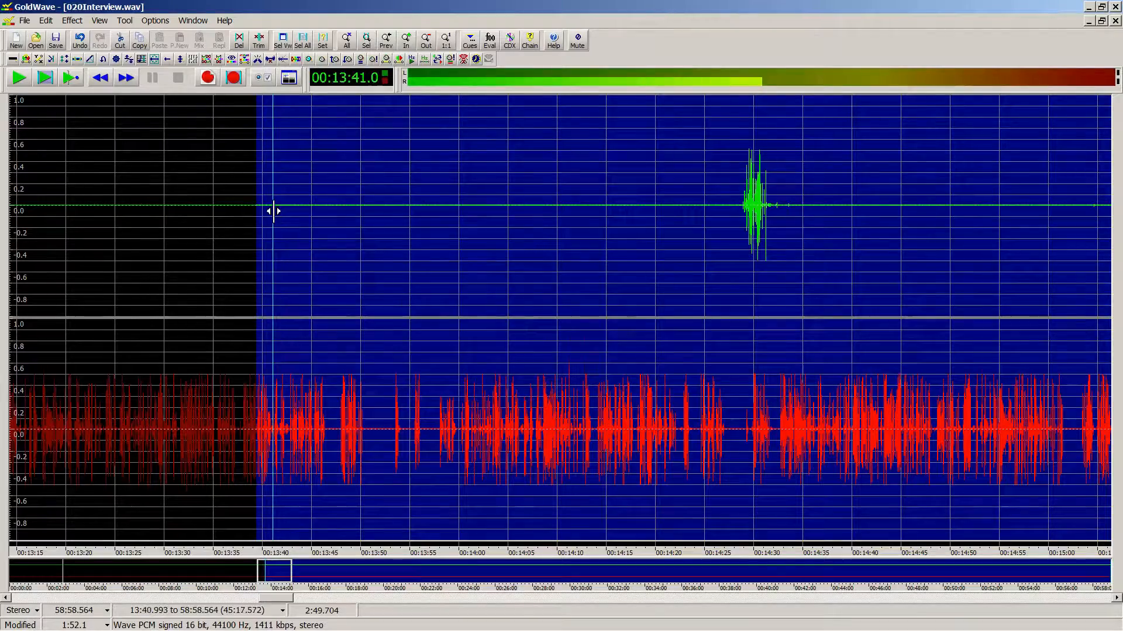
key("space")
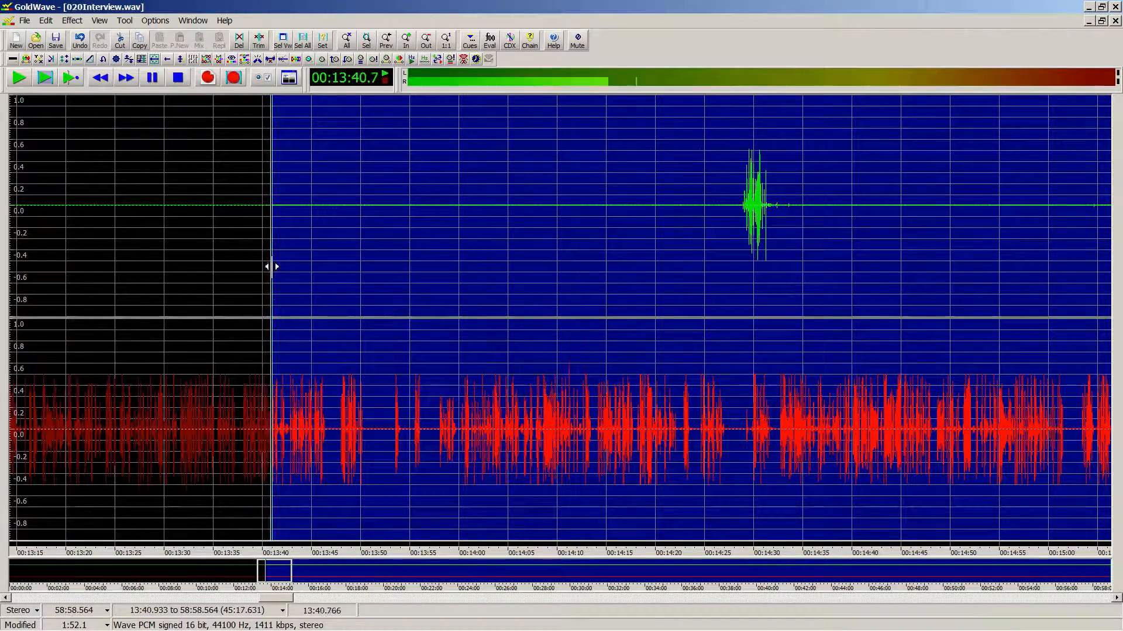
scroll(268, 358, "up", 2)
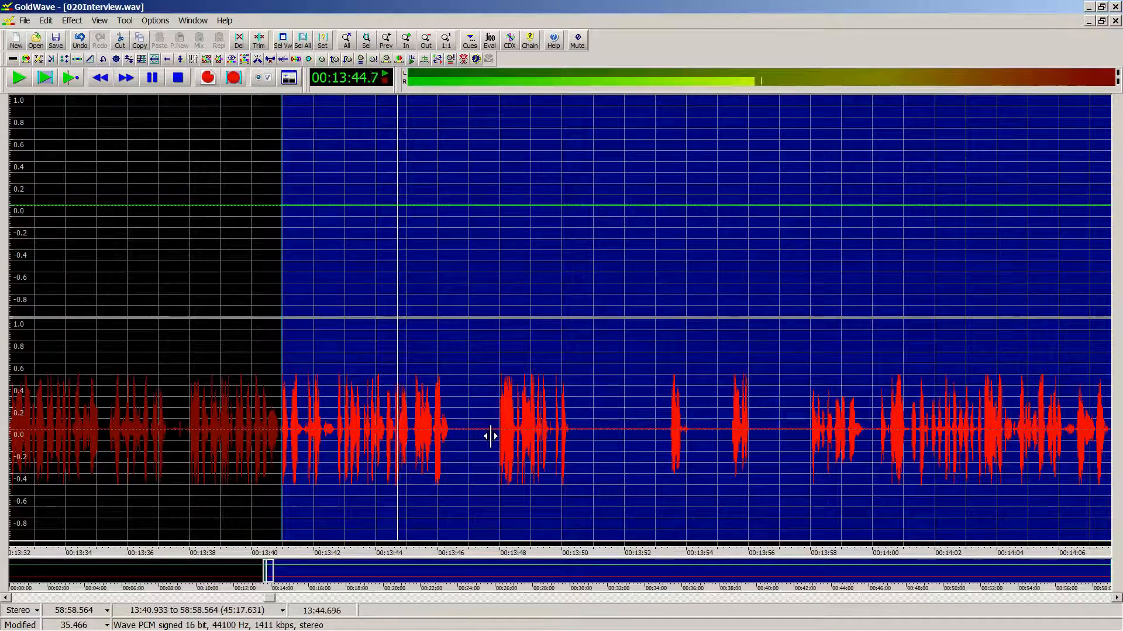
Step: Recheck the editing note in the e-mail, set the selection's end to 13:57.921, and stop playback
key("alt+Tab")
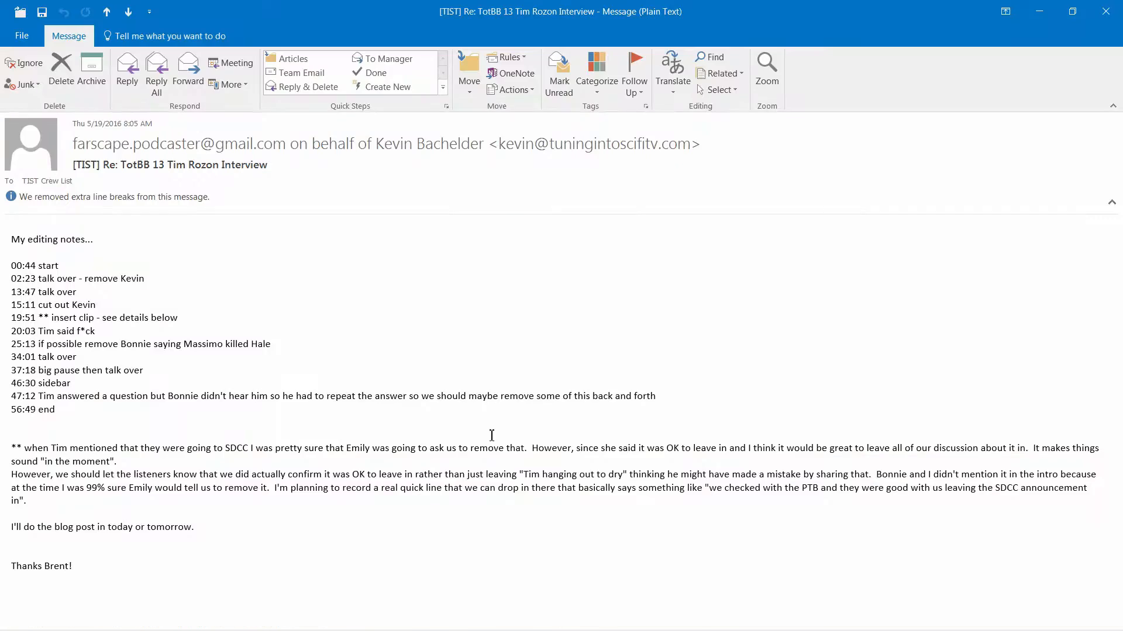
key("alt+Tab")
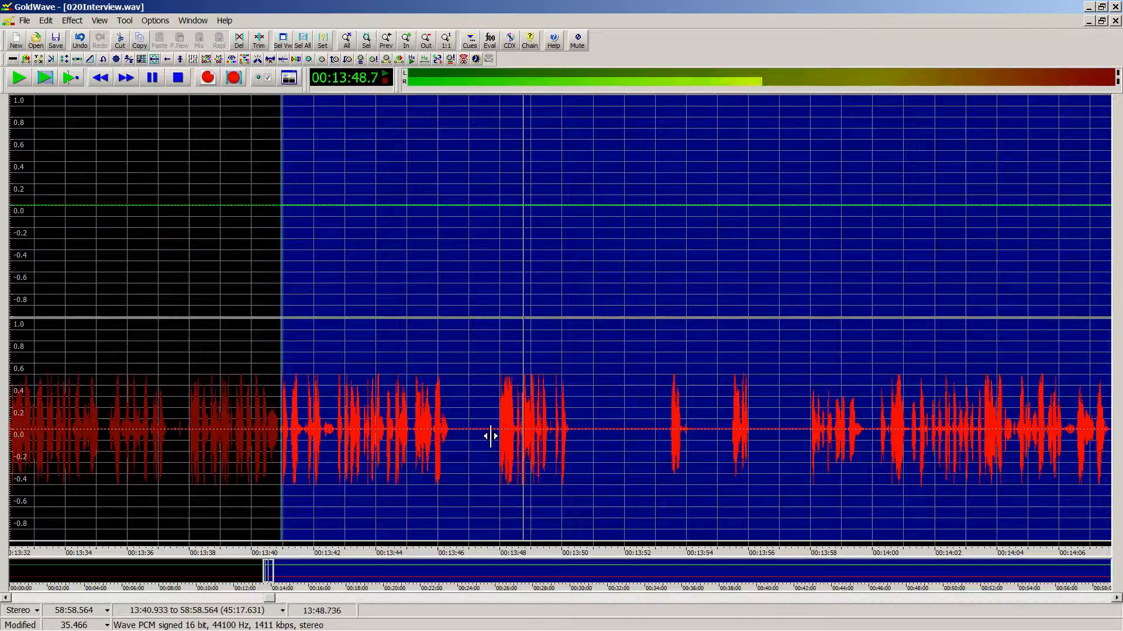
right_click(808, 438)
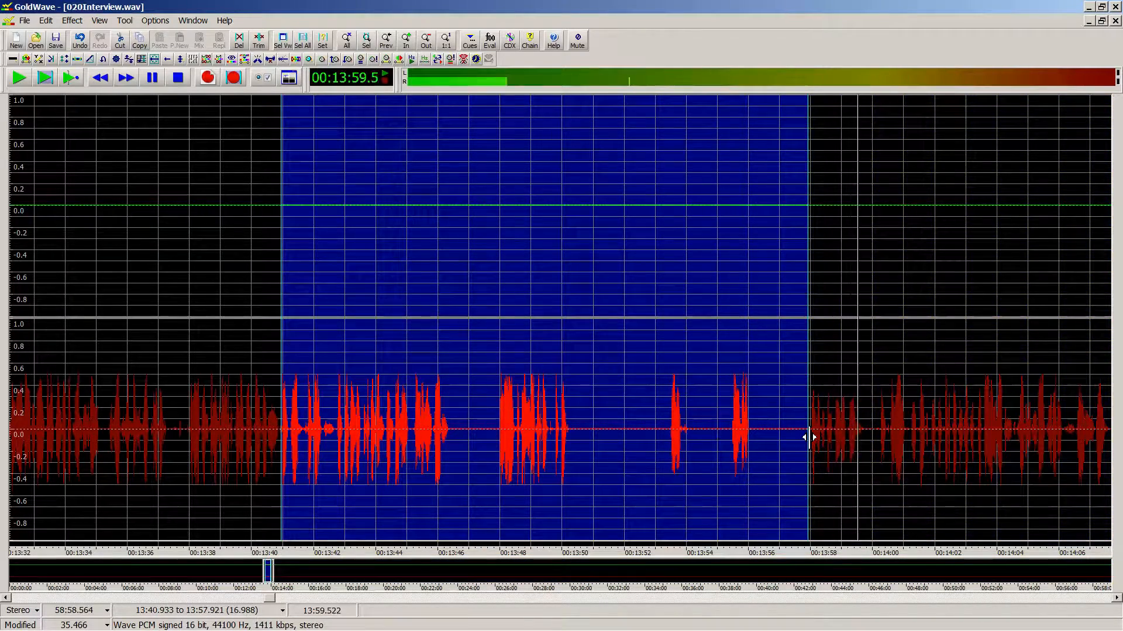
key("space")
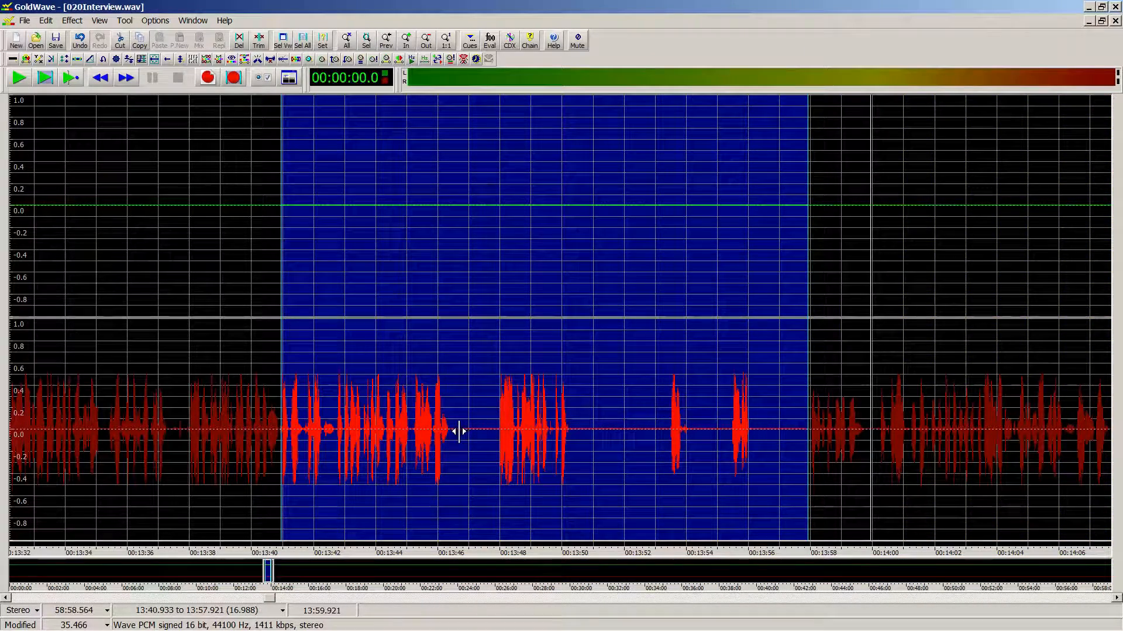
Step: Reselect the whole recording and replay the speech around 14:00 to find where the unwanted talk-over ends
scroll(784, 461, "up", 3)
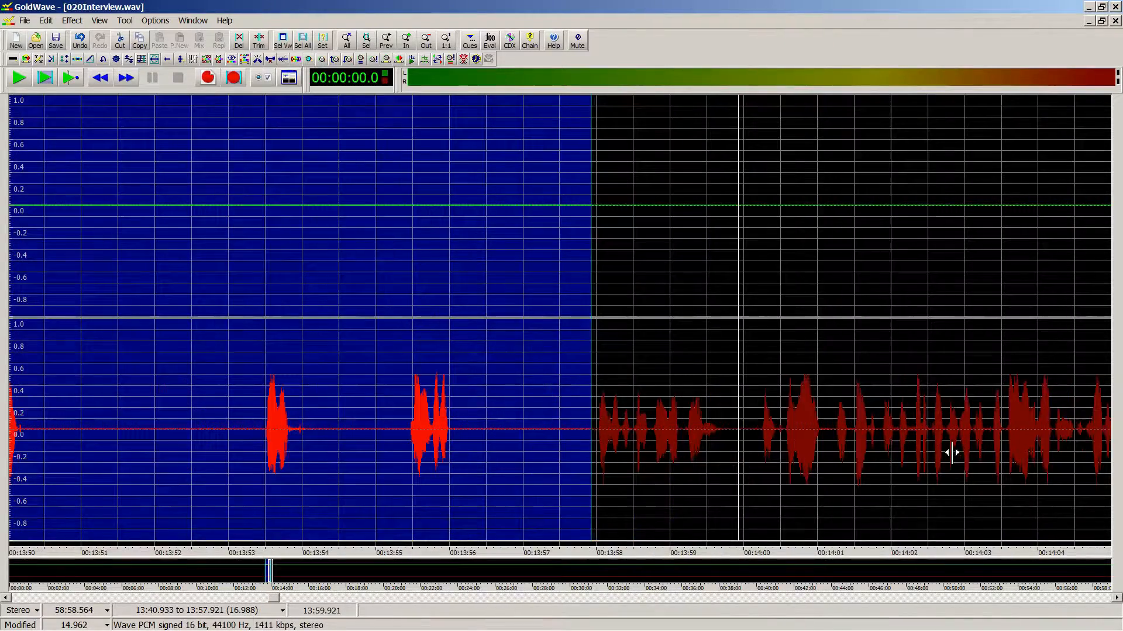
scroll(926, 475, "down", 1)
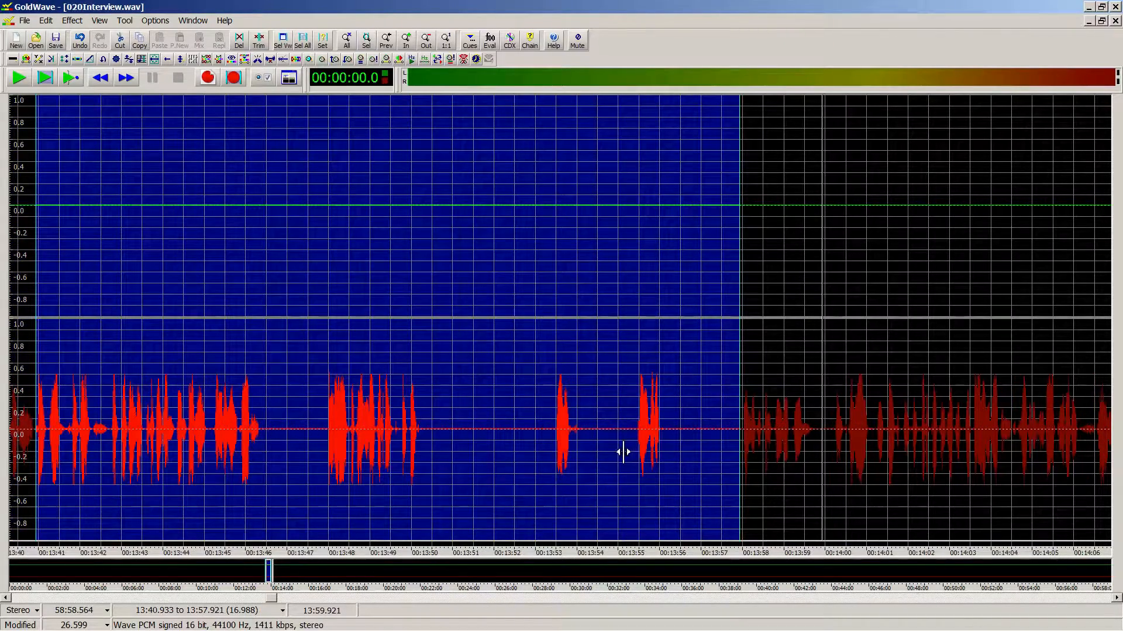
left_click(5, 599)
key("ctrl+a")
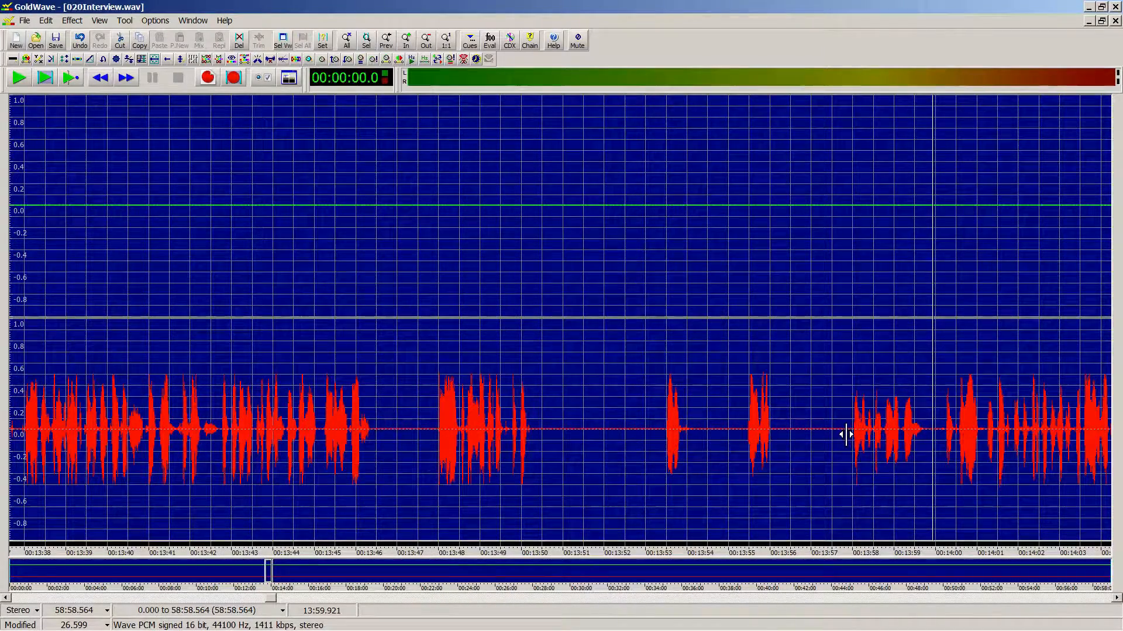
key("space")
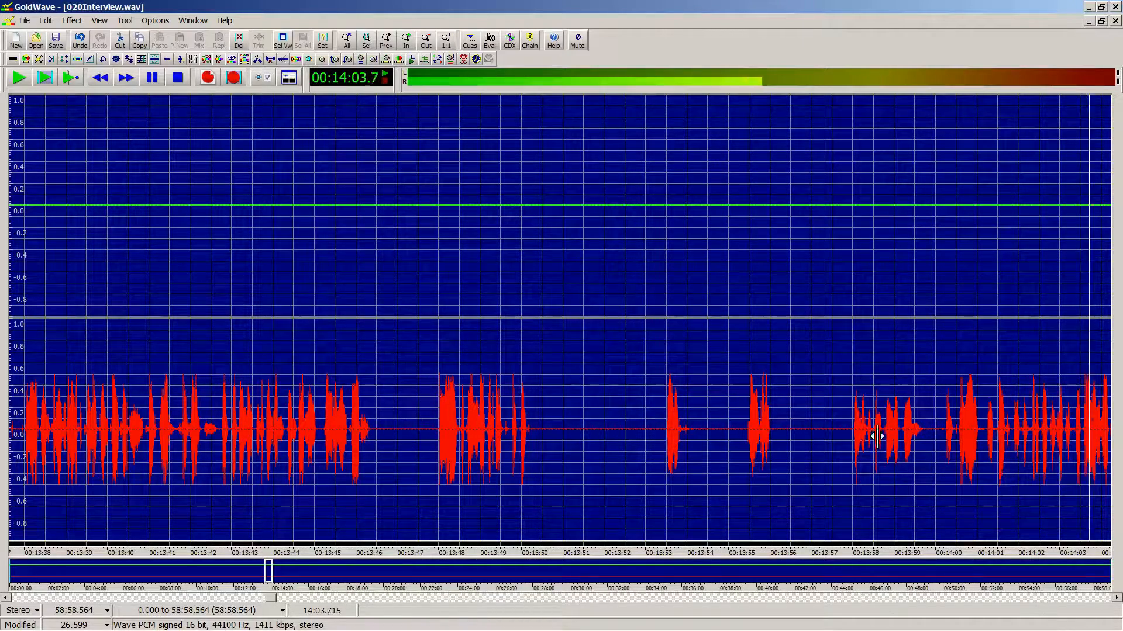
left_click(947, 435)
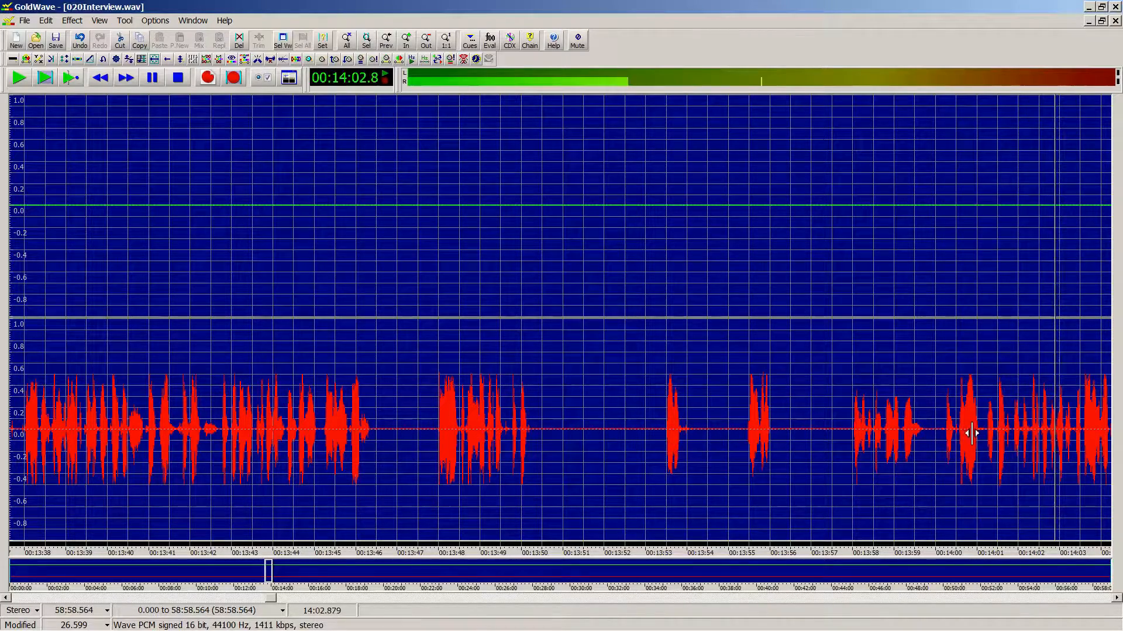
left_click(939, 432)
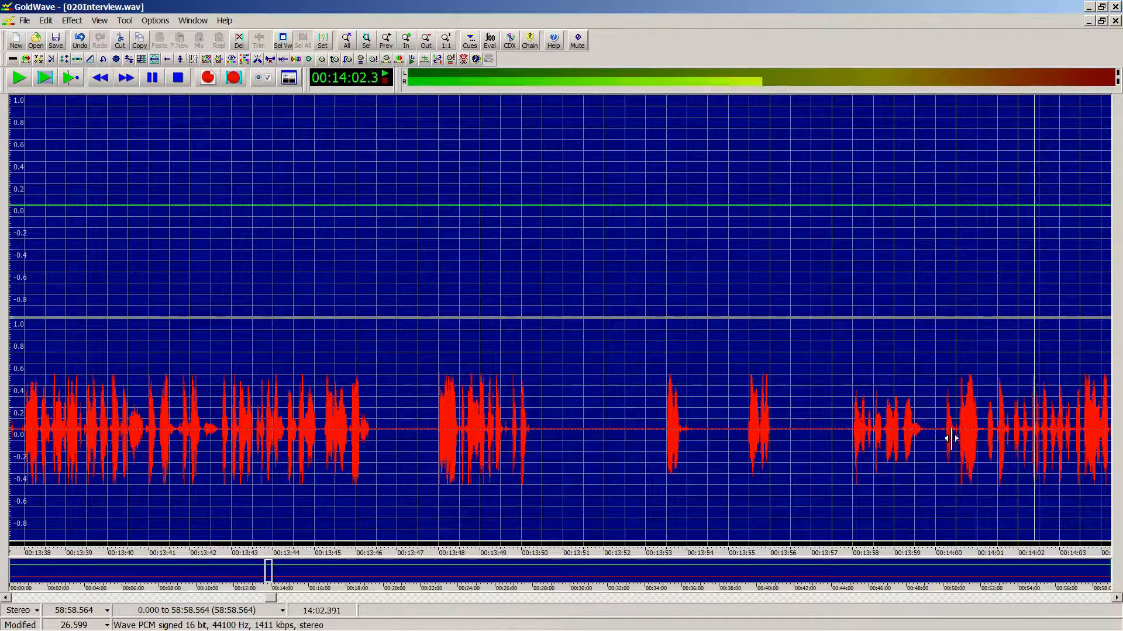
key("space")
Step: Silence both channels from 13:46.613 to 14:01.261, and reselect the whole recording
right_click(989, 441)
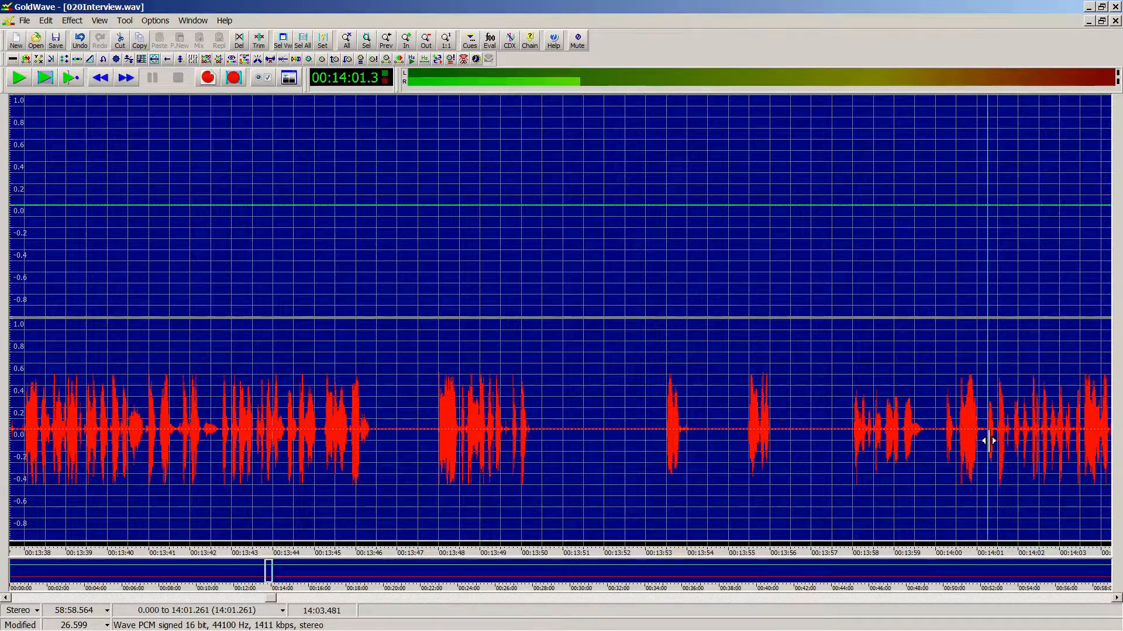
middle_click(315, 420)
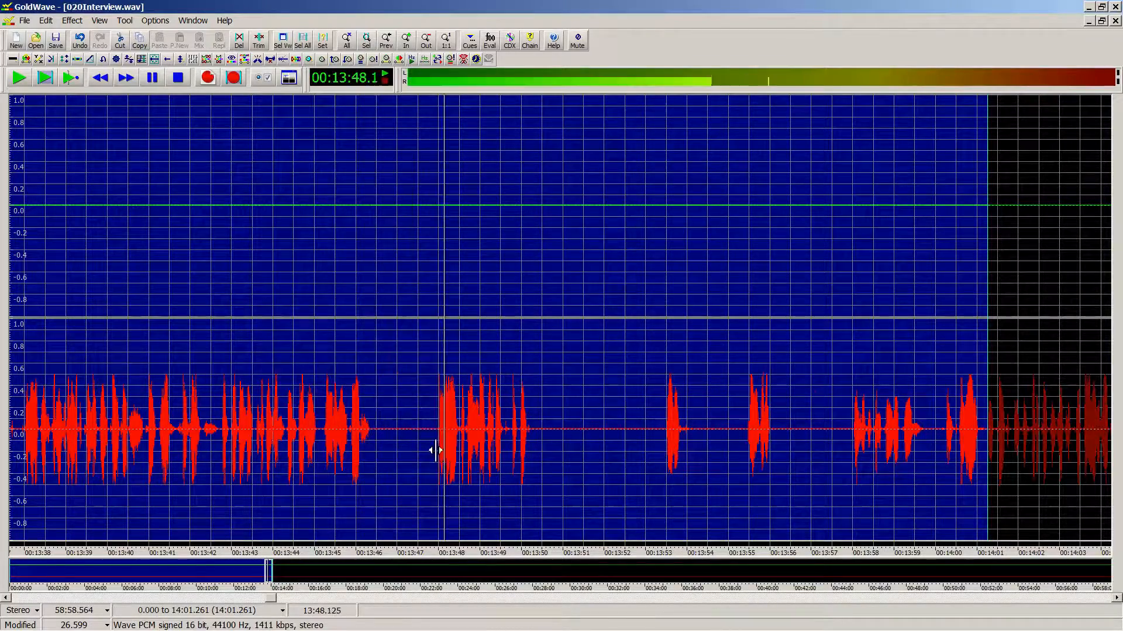
left_click(382, 431)
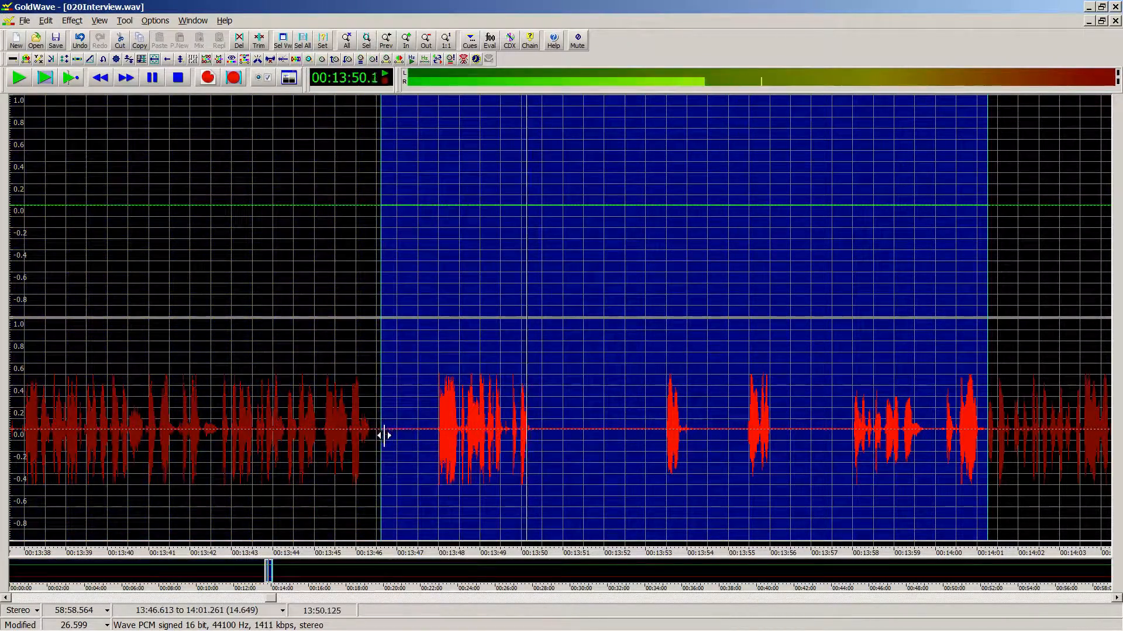
key("alt+e")
key("e")
key("ctrl+a")
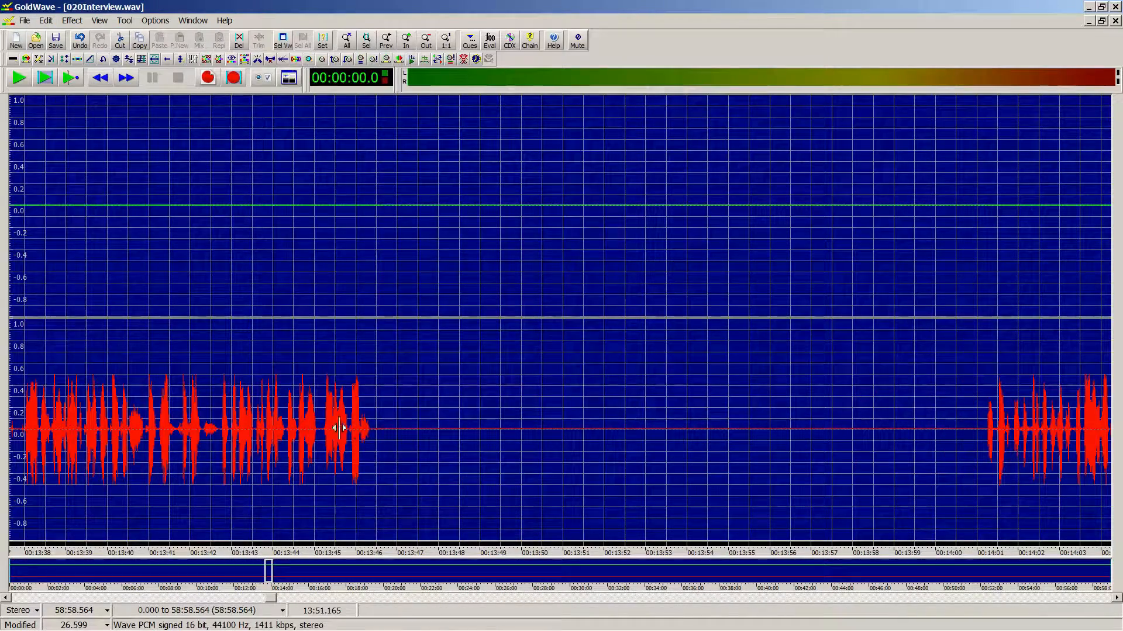
Step: Play the speech just before and just after the newly silenced passage twice to check the edit
middle_click(306, 389)
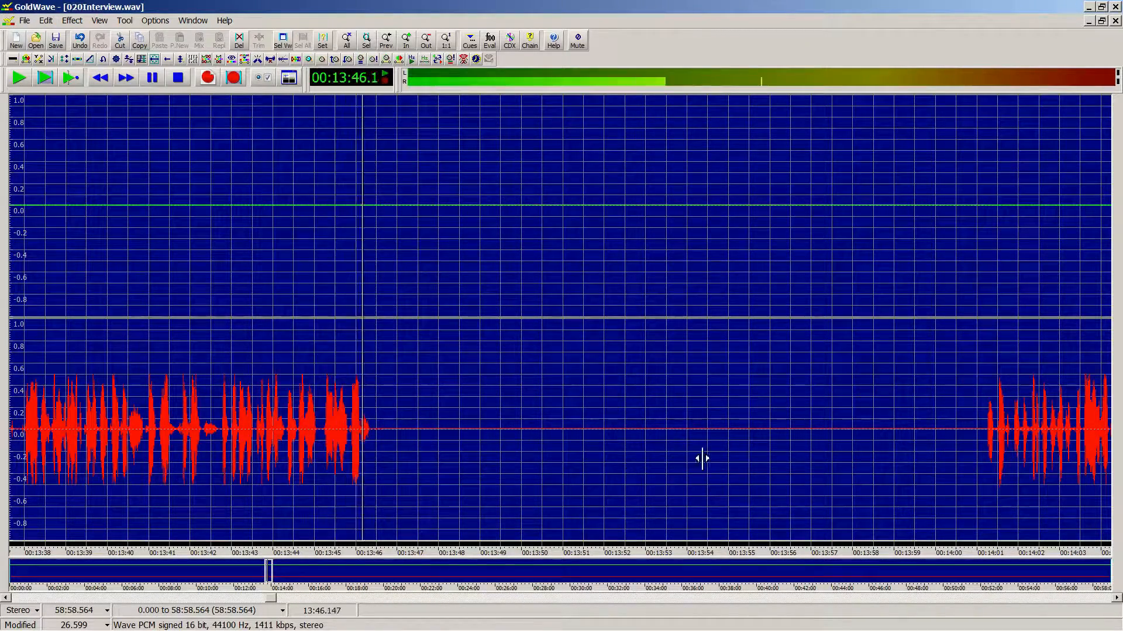
middle_click(975, 421)
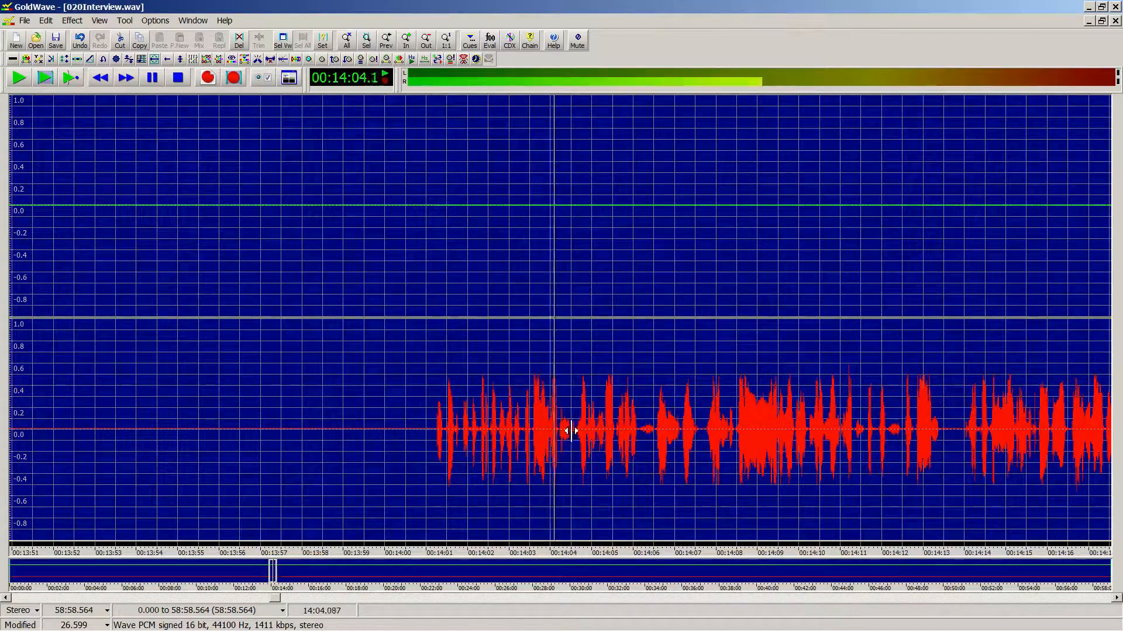
scroll(564, 429, "down", 3)
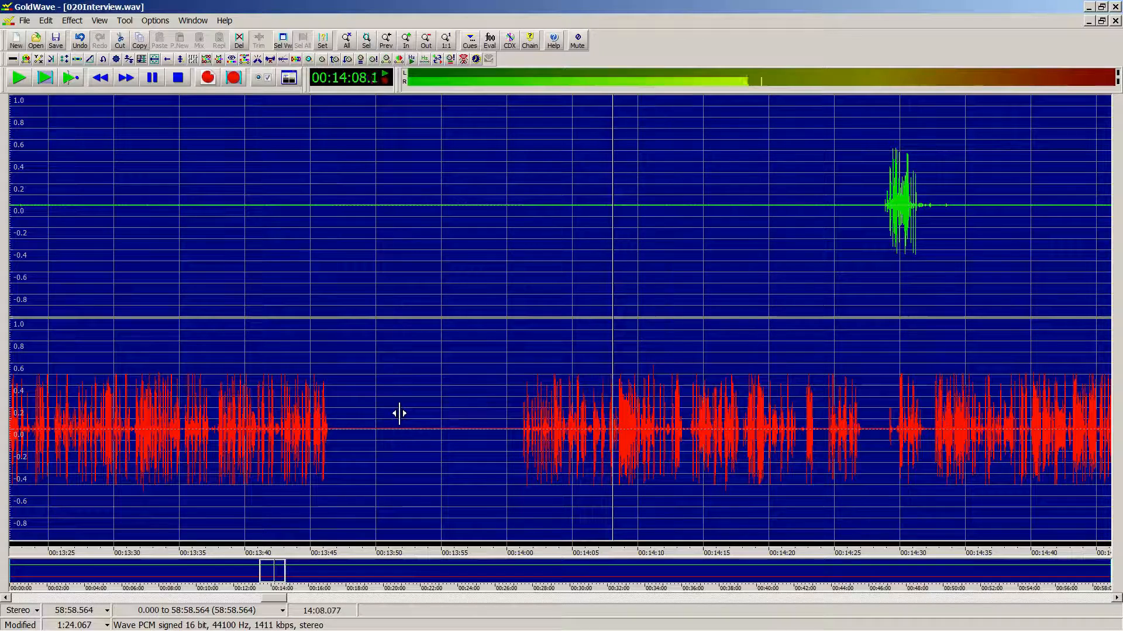
key("space")
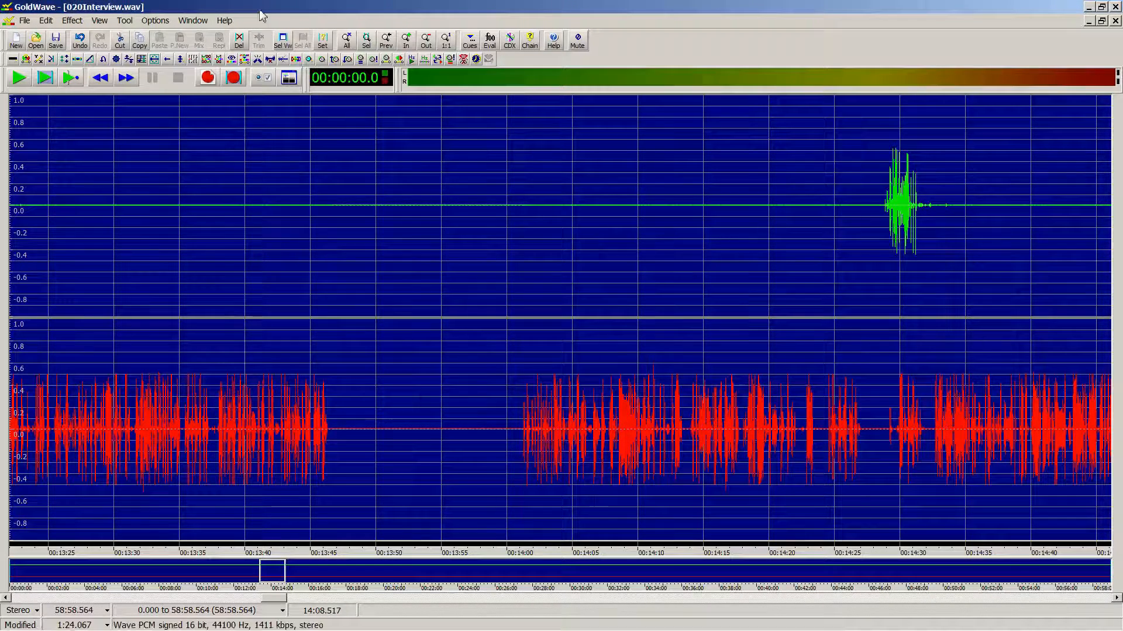
left_click(281, 414)
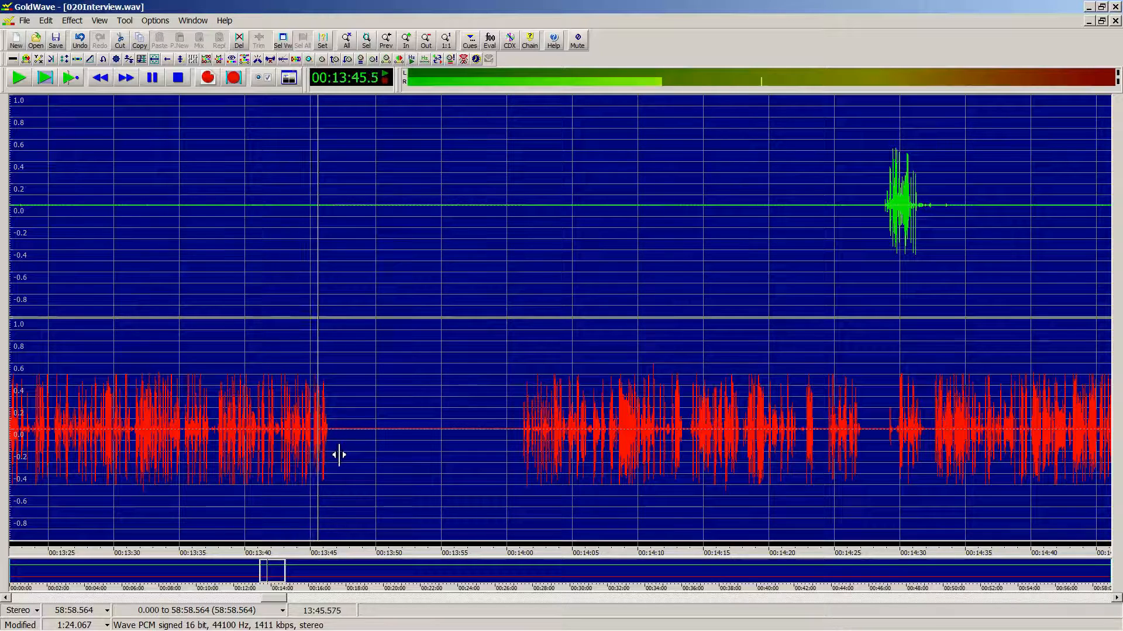
left_click(522, 432)
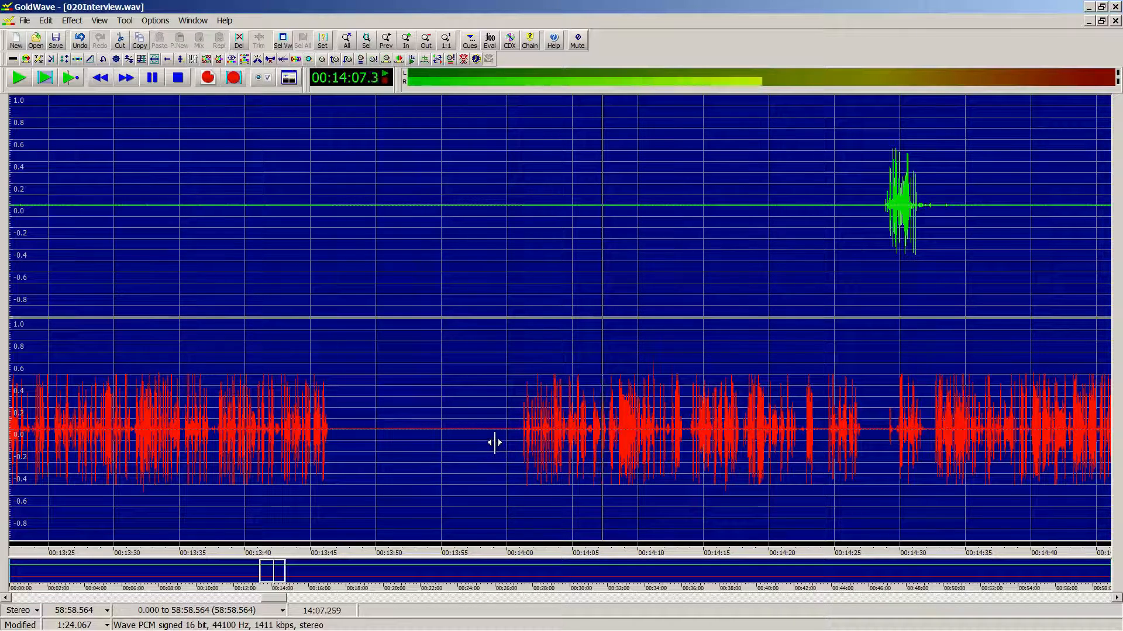
key("space")
Step: Replay a longer stretch of the answer before the silenced gap, and the speech resuming after 14:01
scroll(597, 452, "up", 2)
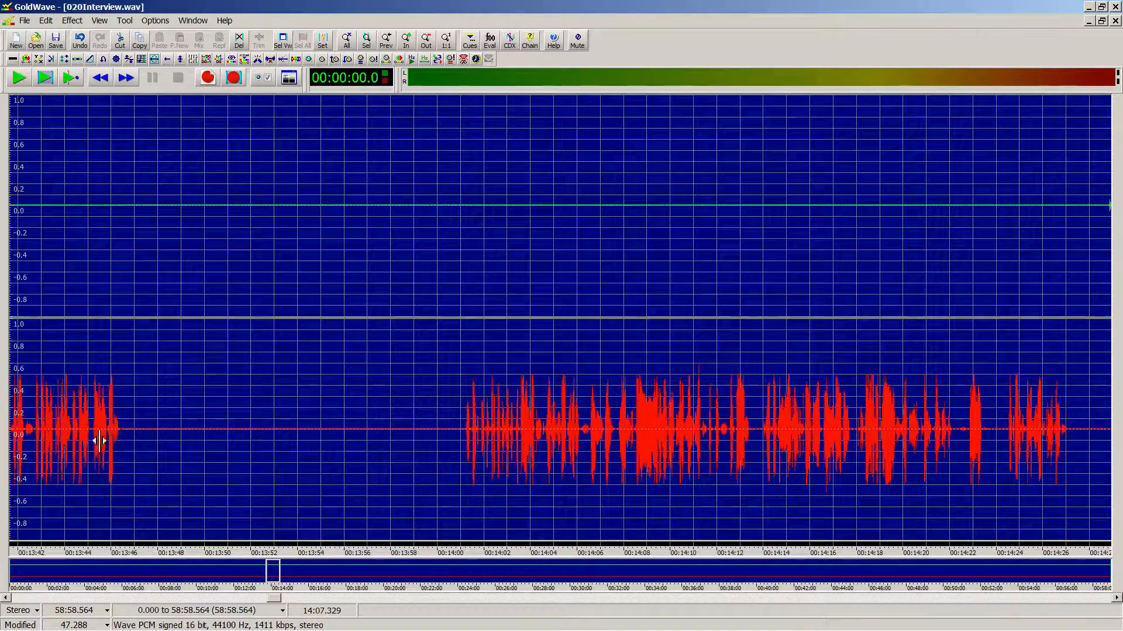
left_click(5, 598)
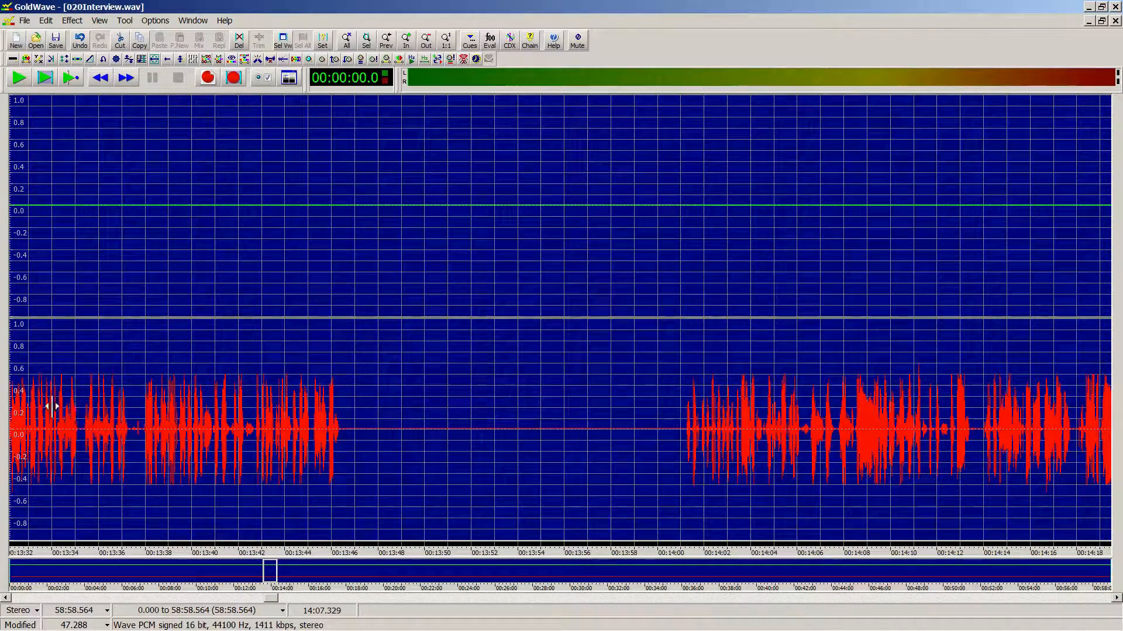
key("space")
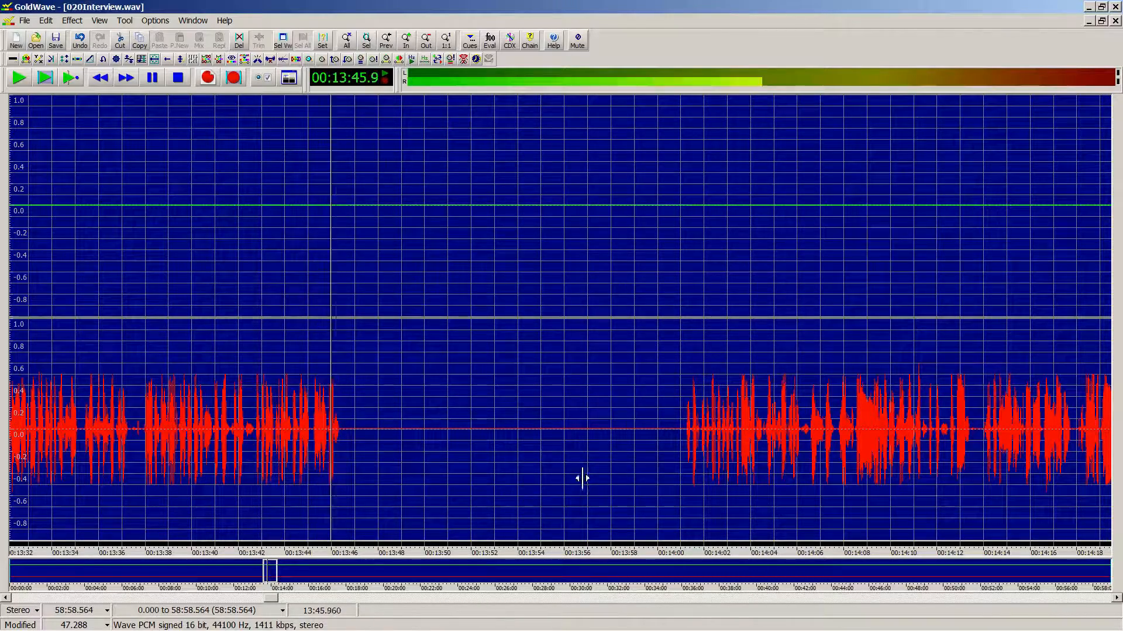
left_click(701, 442)
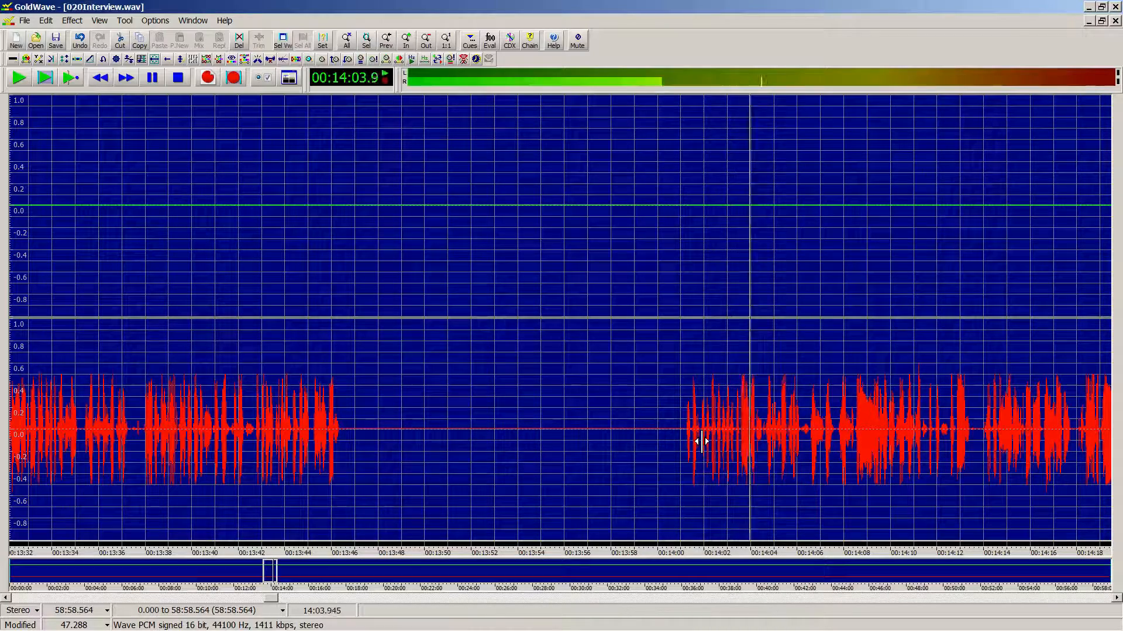
Step: Silence both channels from 14:00.287 to 14:01.844, and reselect the whole recording
right_click(701, 441)
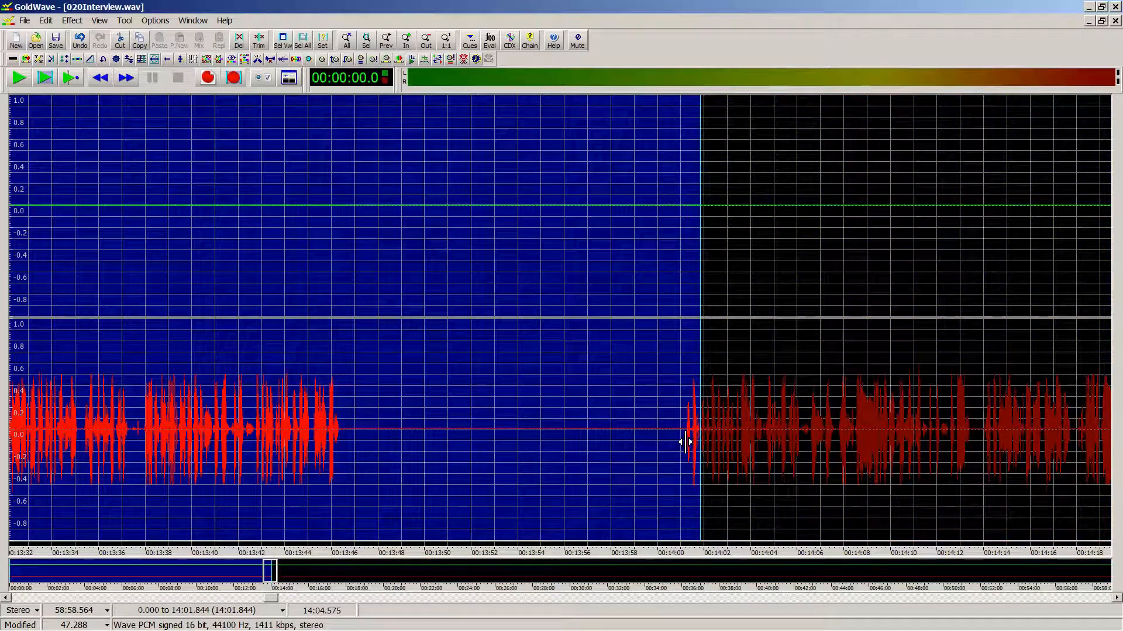
left_click(665, 435)
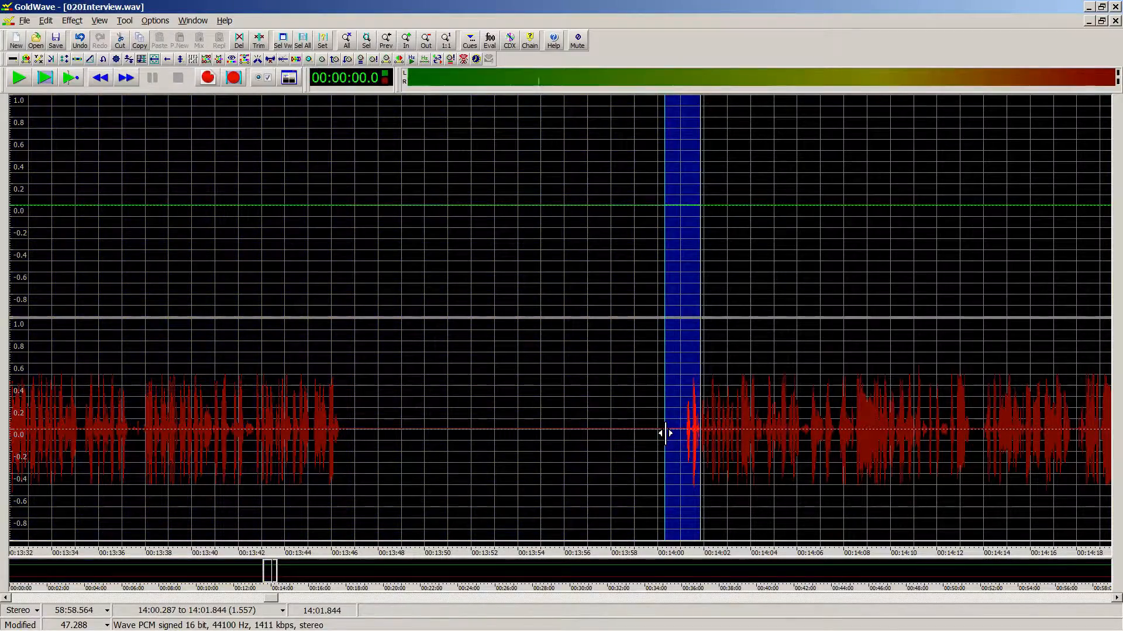
key("ctrl+a")
Step: Replay the speech on both sides of the silenced gap to find where the remaining unwanted words end after 14:02
left_click(282, 416)
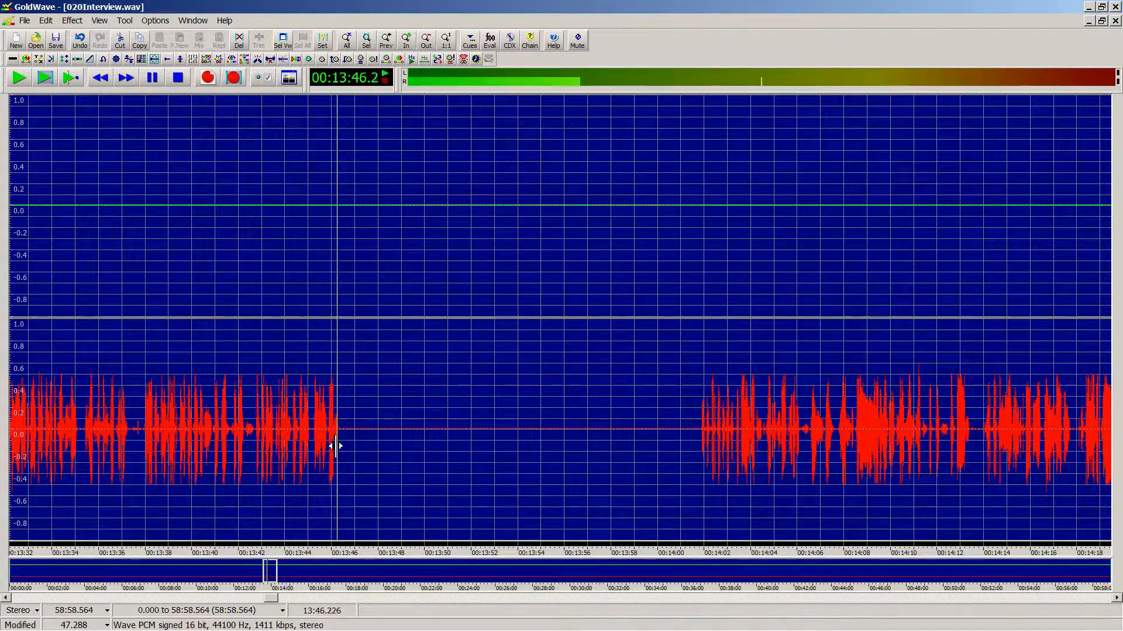
left_click(695, 431)
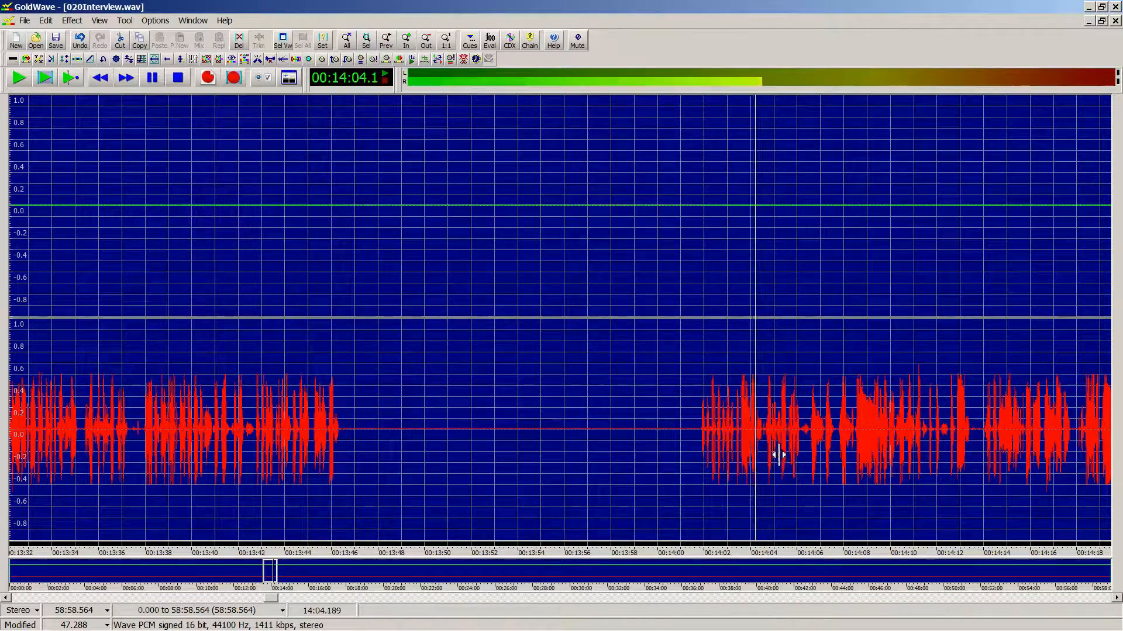
scroll(772, 447, "up", 1)
left_click(626, 430)
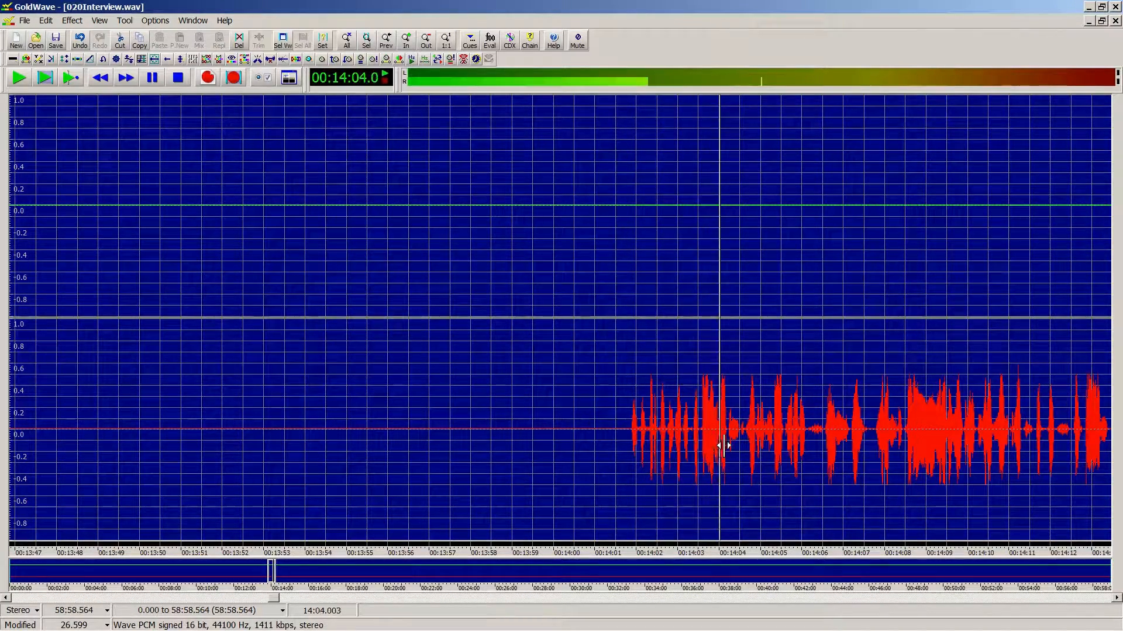
scroll(664, 438, "up", 1)
left_click(664, 437)
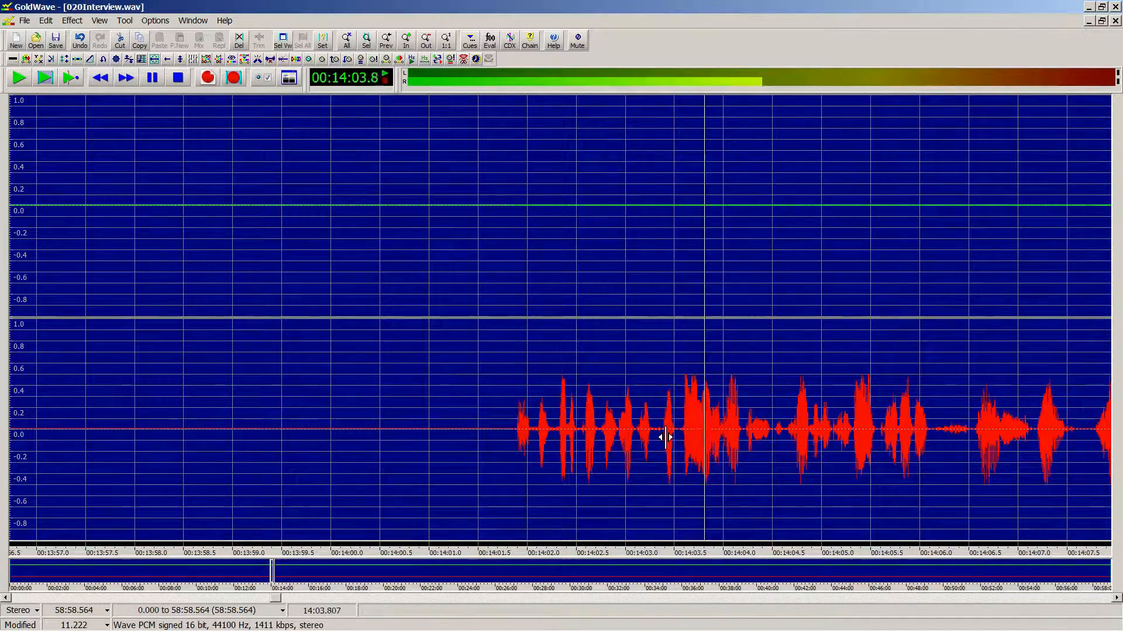
Step: Silence both channels from 14:01.293 to 14:03.384, and reselect the whole recording
right_click(663, 439)
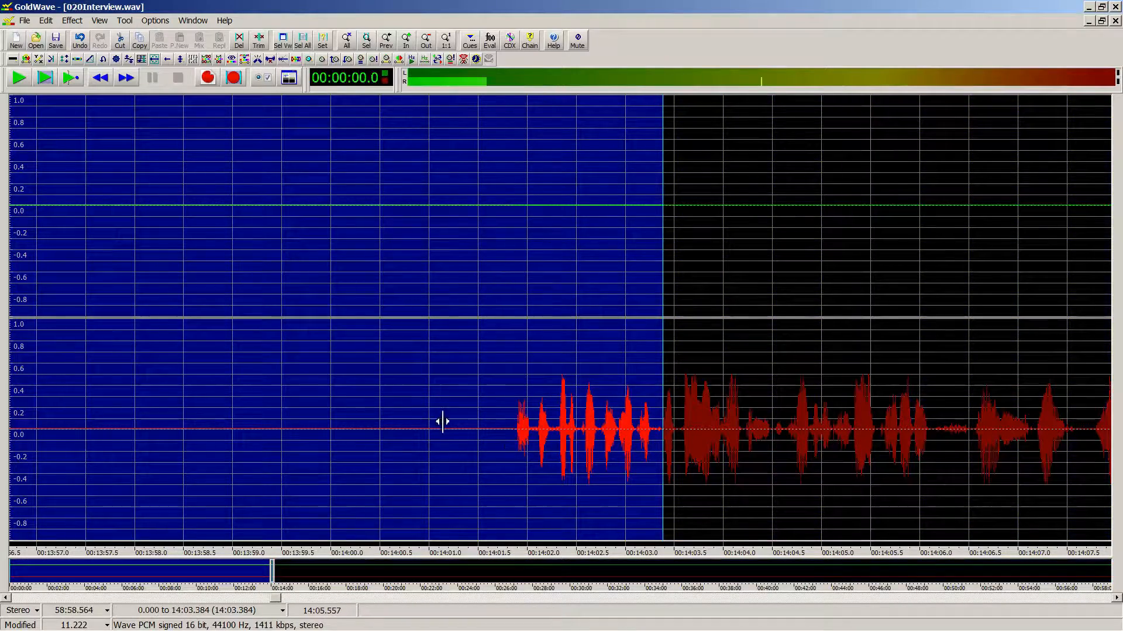
left_click(458, 415)
scroll(490, 455, "down", 2)
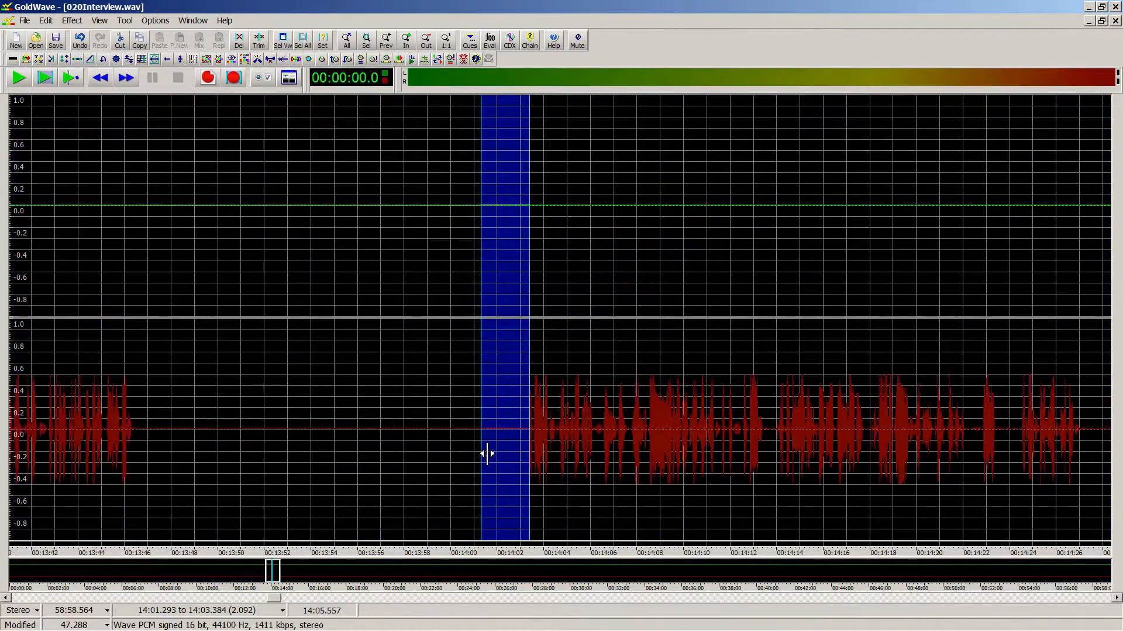
key("ctrl+a")
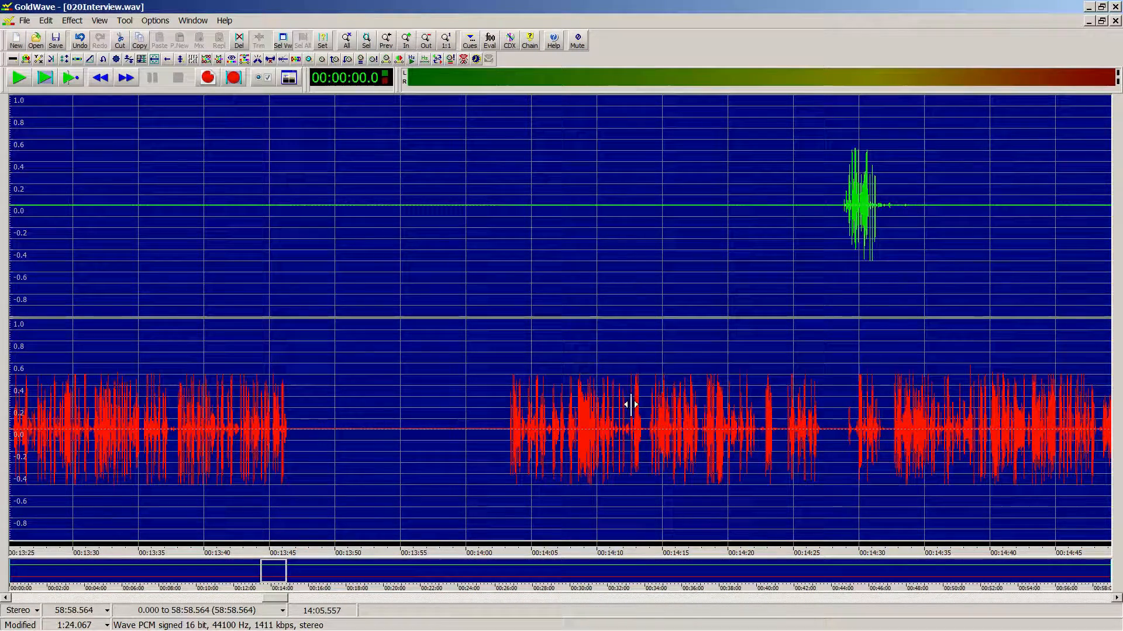
Step: Bring the 15:11 passage into view, check the e-mailed editing notes for the next correction, and return to GoldWave
scroll(630, 404, "right", 4)
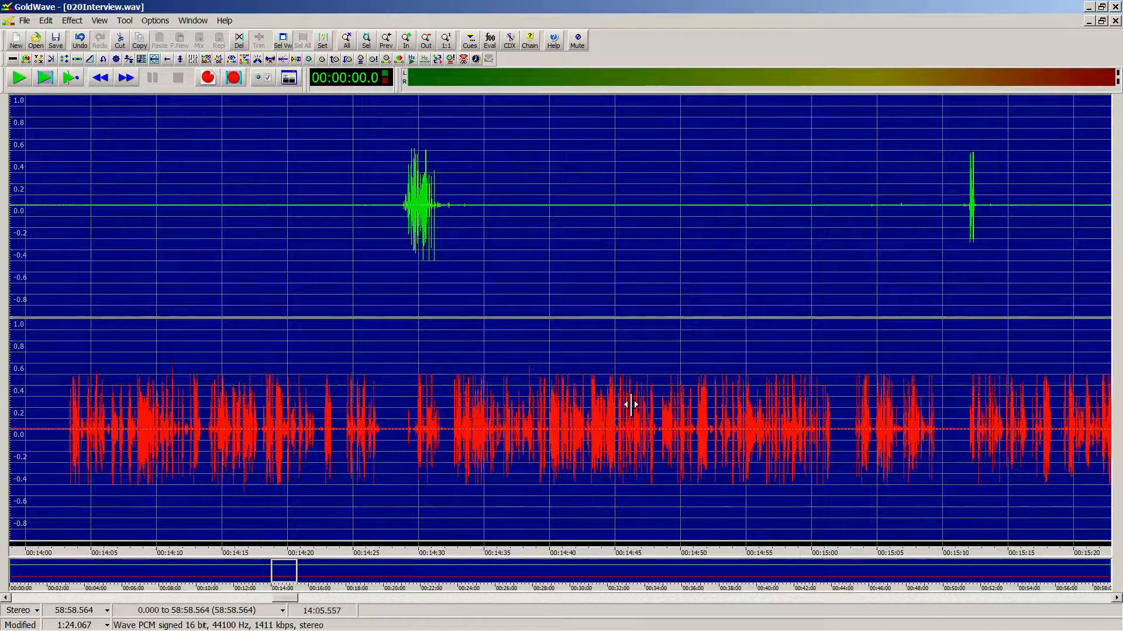
key("alt+Tab")
key("alt+Tab")
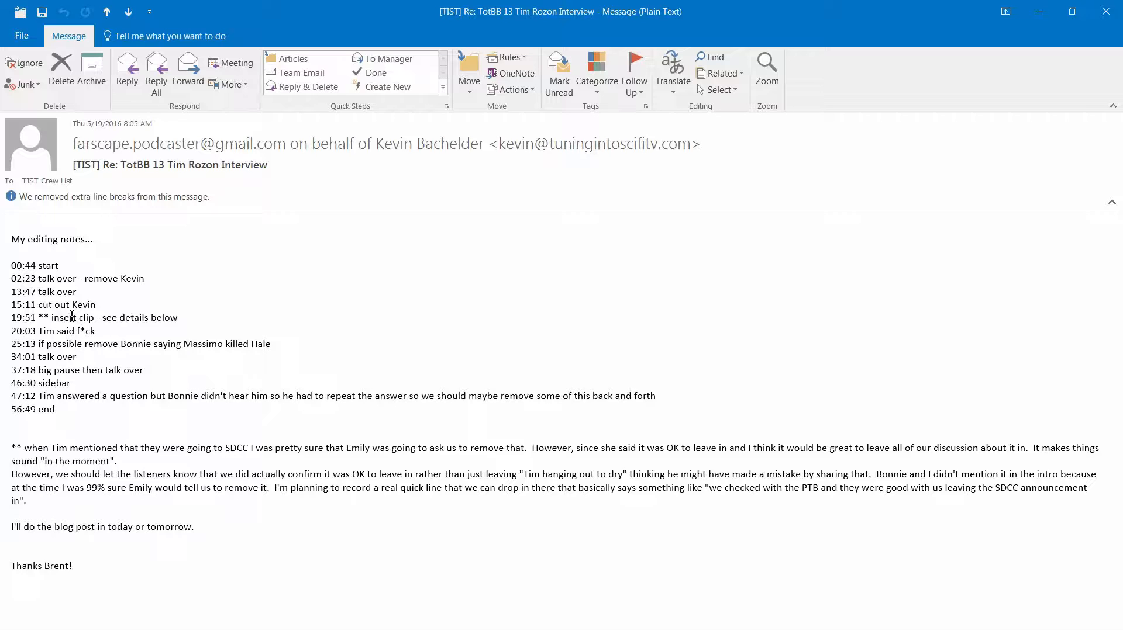
key("alt+Tab")
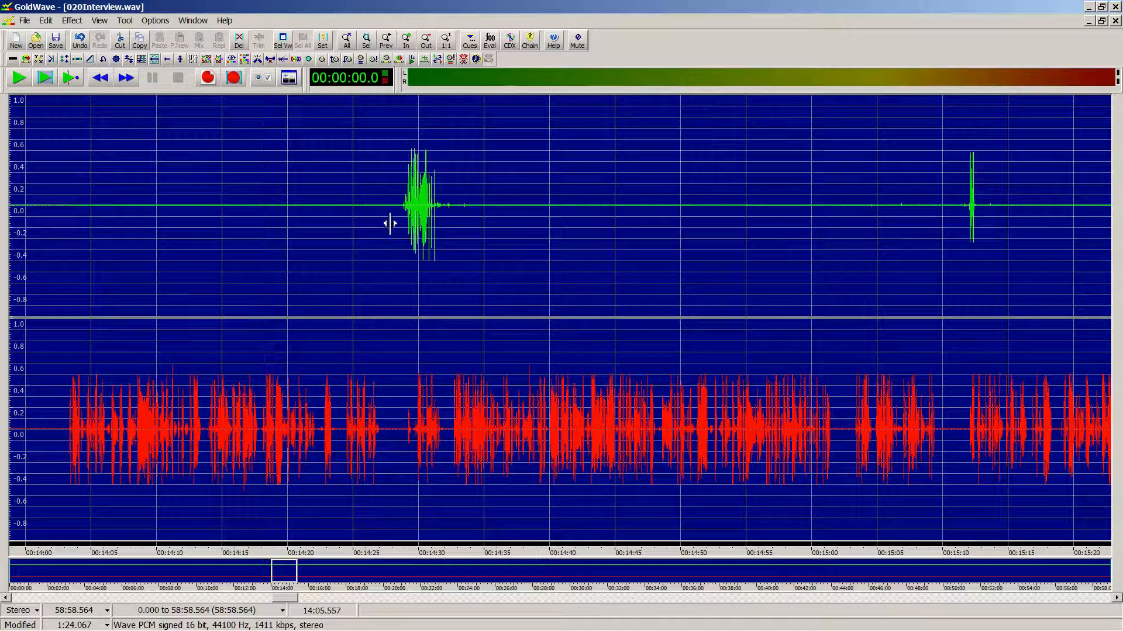
Step: Move the selection start to 15:03.505 and play the speech around 15:11 to locate the interjection on the left channel
mouse_move(390, 223)
left_mouse_down()
mouse_move(401, 211)
mouse_move(384, 211)
mouse_move(939, 211)
mouse_move(881, 204)
left_mouse_up()
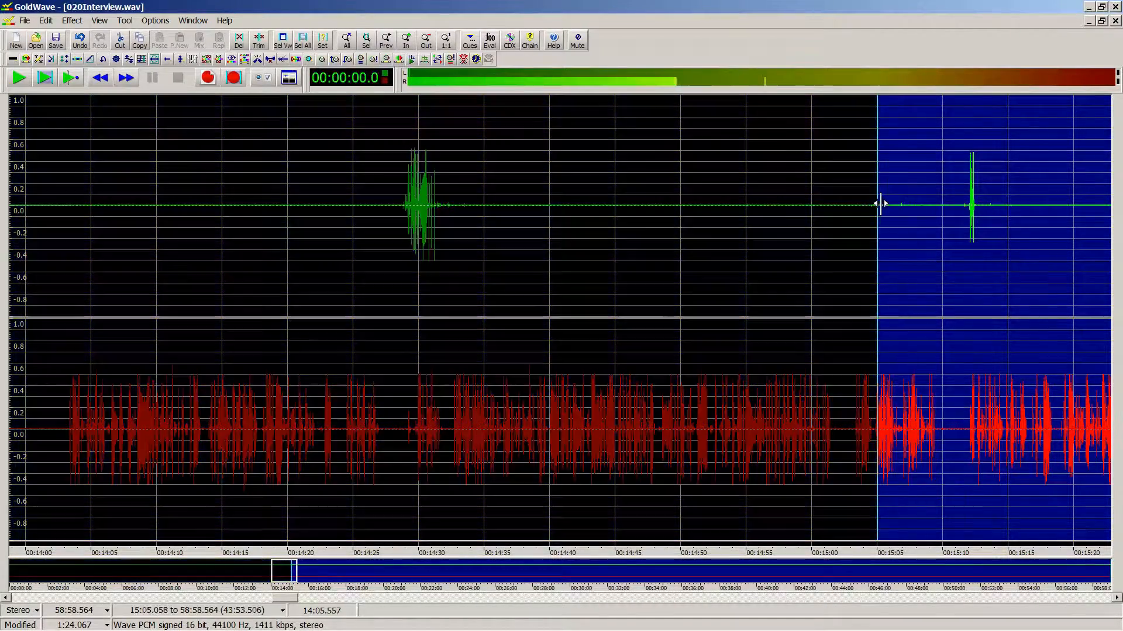
scroll(1066, 242, "up", 2)
left_click_drag(760, 220, 723, 214)
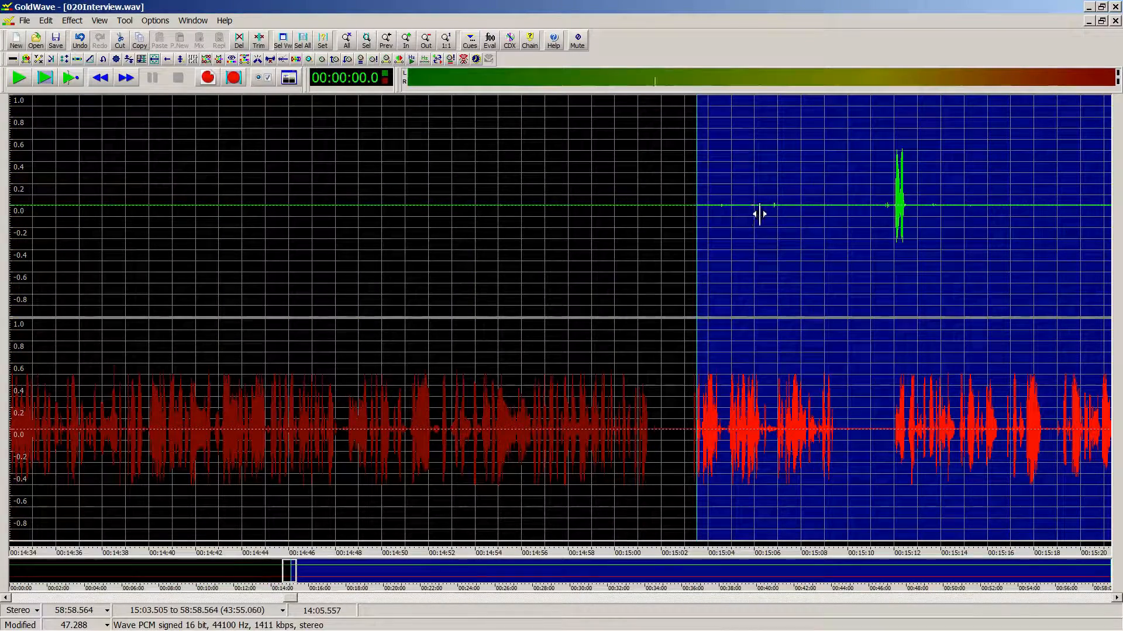
middle_click(759, 214)
middle_click(883, 211)
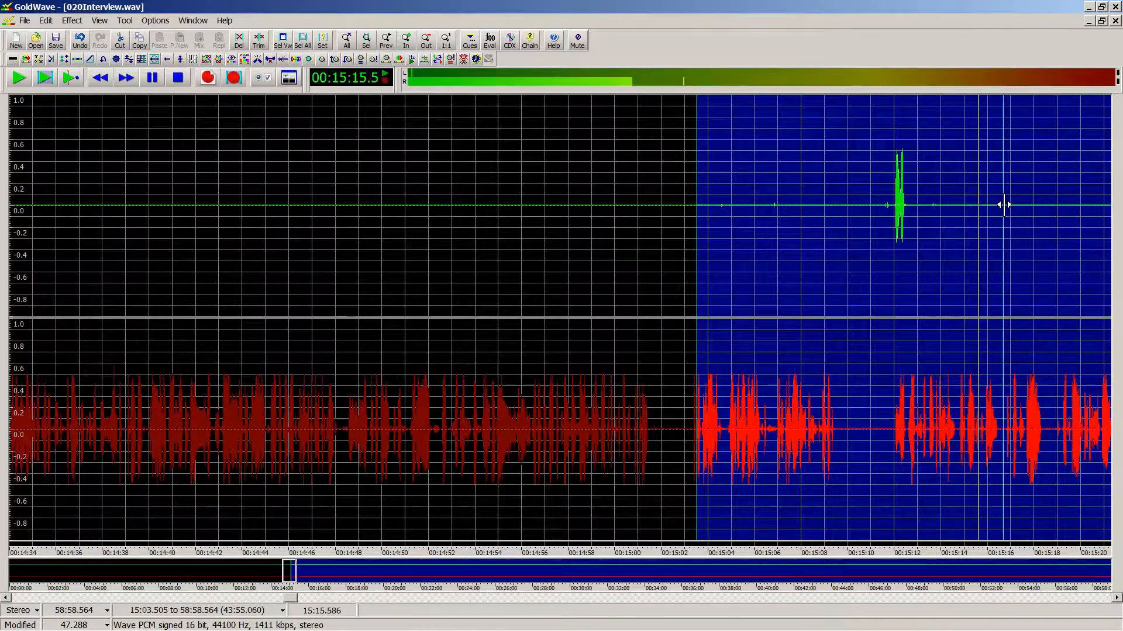
Step: Silence only the left channel from 15:03.806 to 15:16.664, and reselect both channels of the whole recording
right_click(1003, 204)
left_click(705, 207)
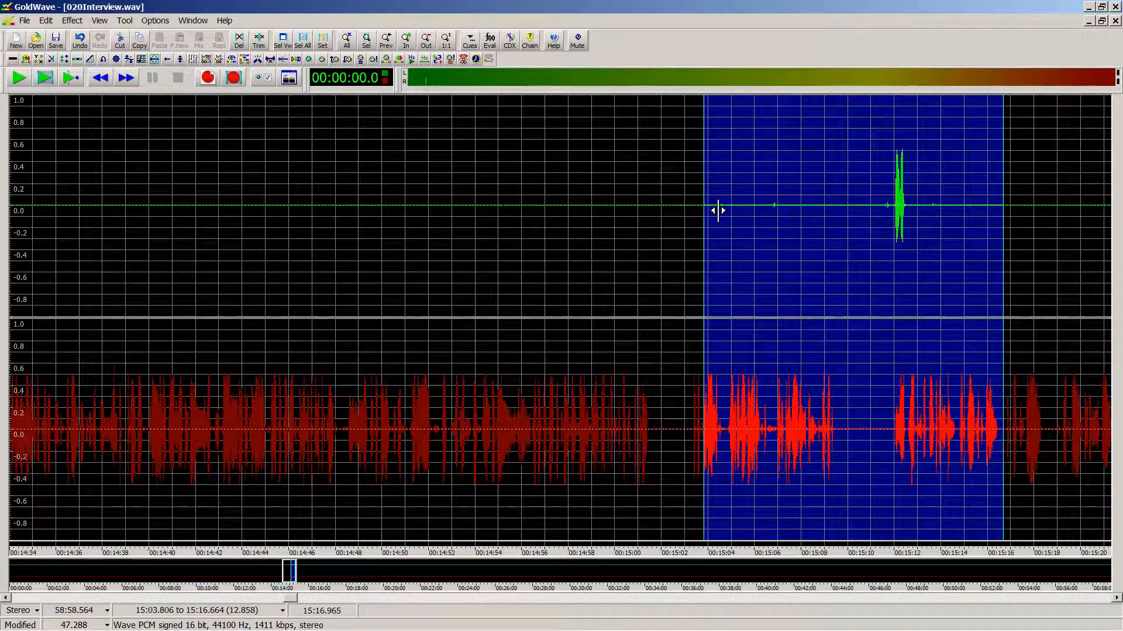
key("ctrl+shift+l")
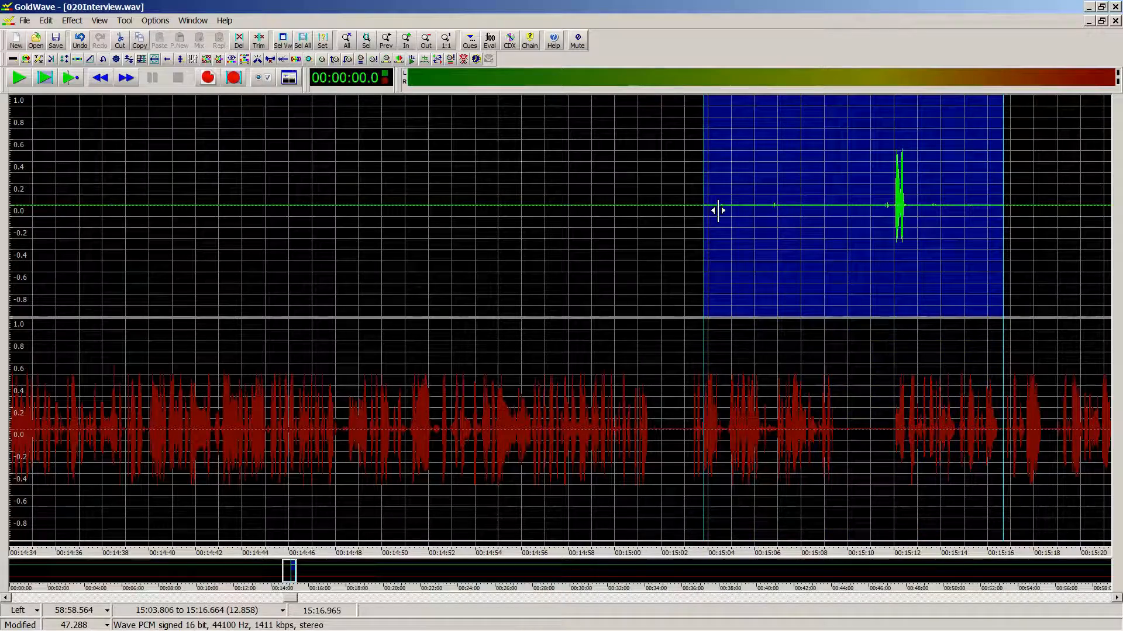
key("alt+e")
key("e")
key("ctrl+shift+b")
key("ctrl+a")
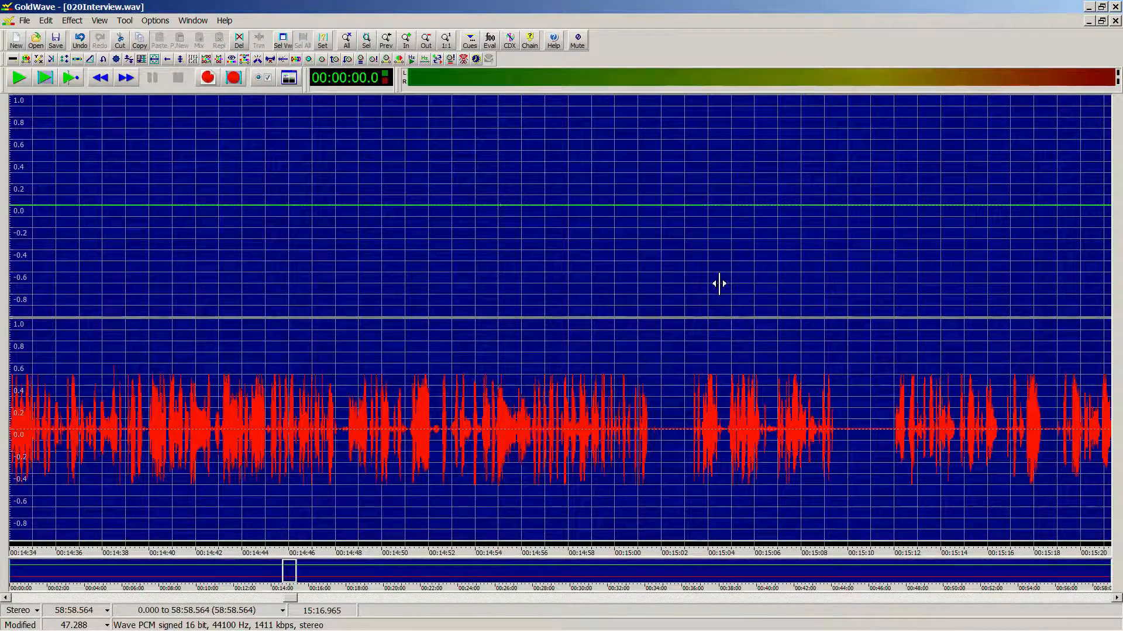
Step: Start the selection at 19:36.389 and play the conversation leading up to the 19:51 clip-insertion note
scroll(719, 283, "down", 4)
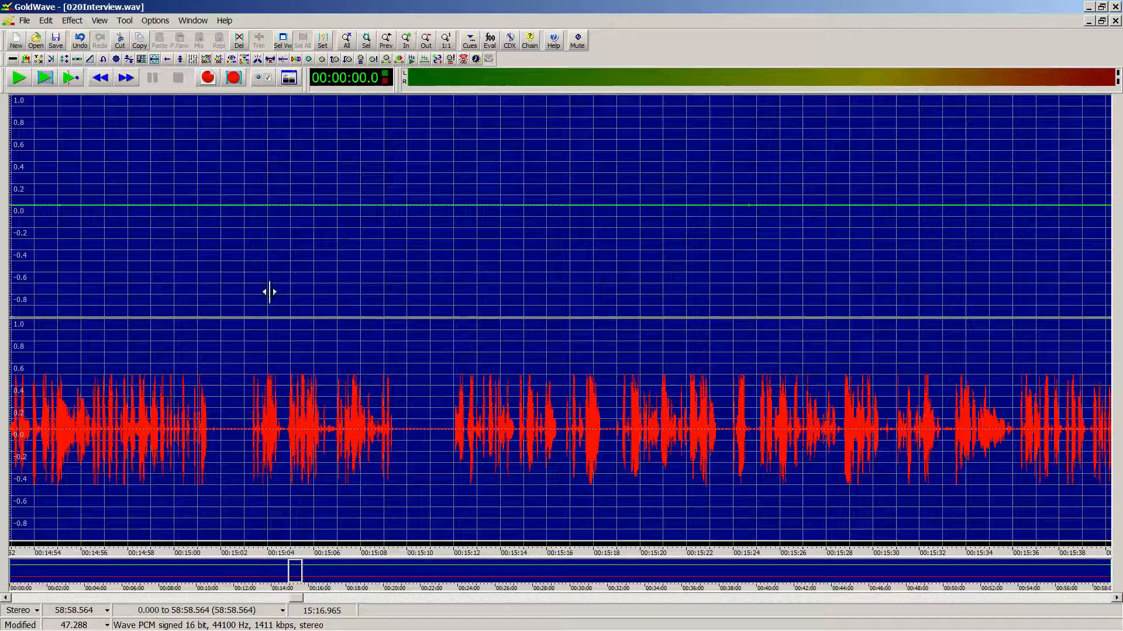
scroll(430, 254, "down", 2)
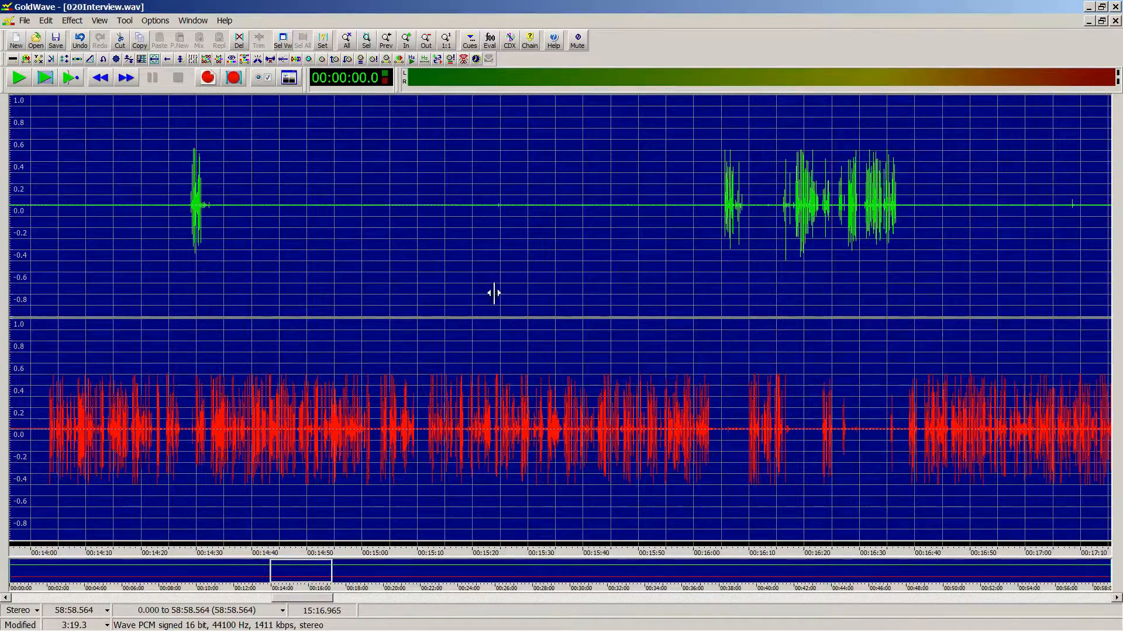
scroll(494, 292, "down", 4)
left_click_drag(182, 270, 376, 262)
scroll(376, 261, "up", 5)
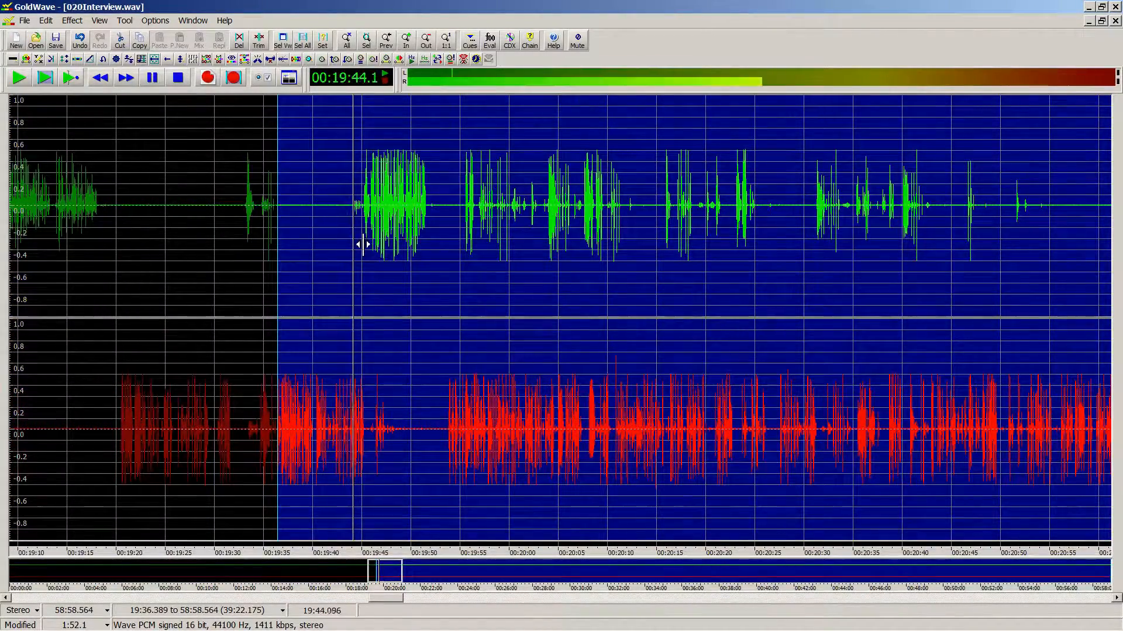
key("space")
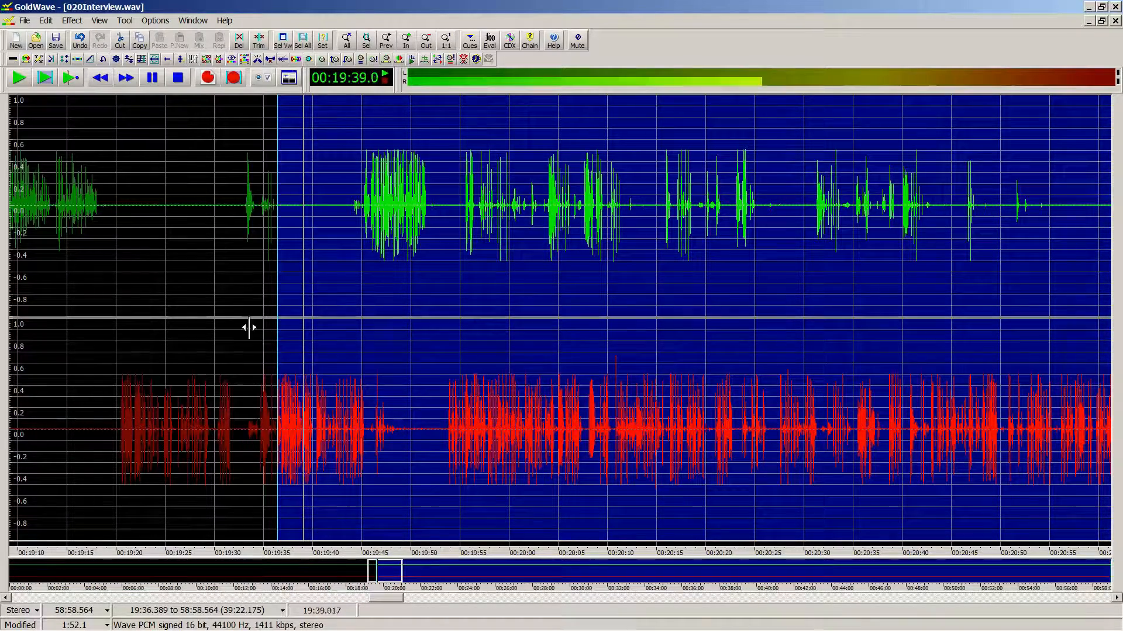
Step: Move the selection start back to 19:32.628, 19:26.794 and finally 19:19.770, playing the speech from each point
left_click(240, 214)
key("space")
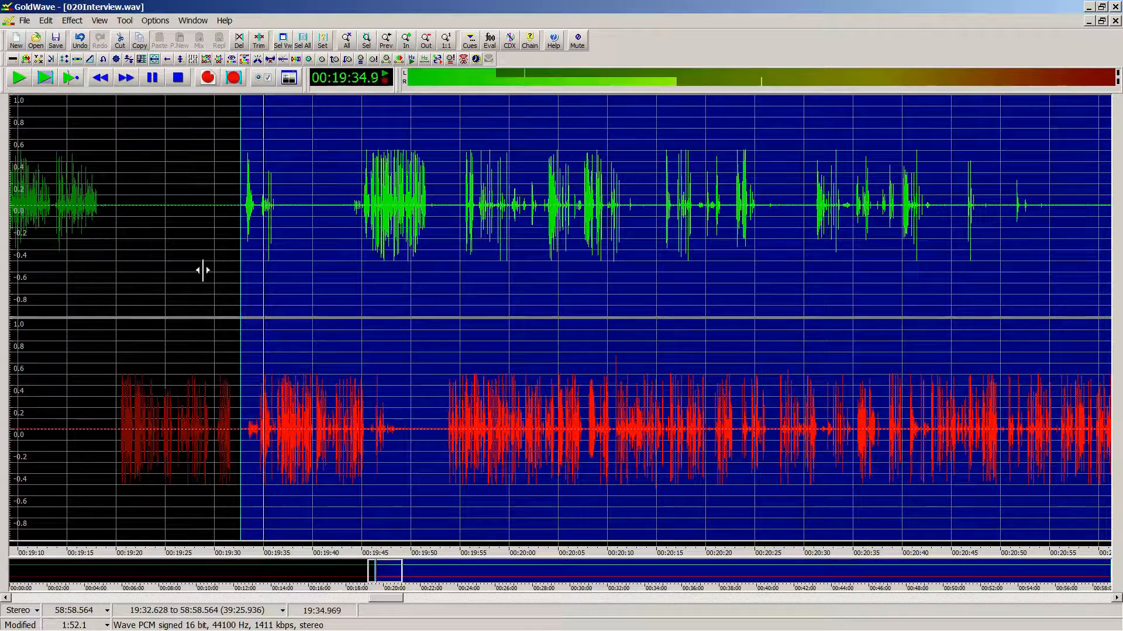
left_click(186, 260)
key("space")
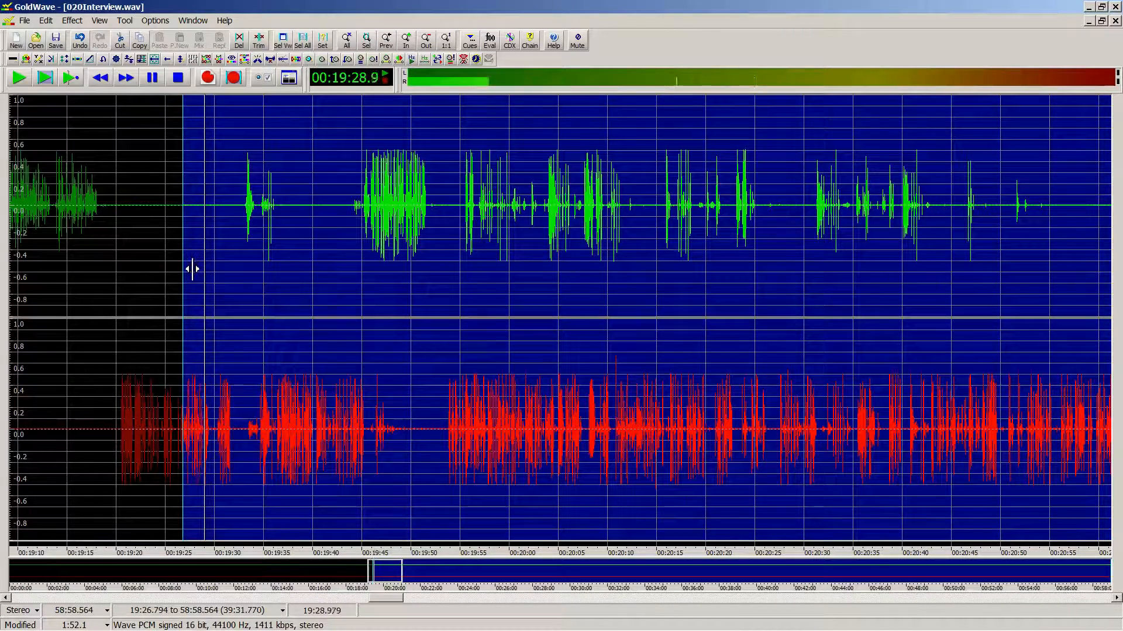
left_click(117, 324)
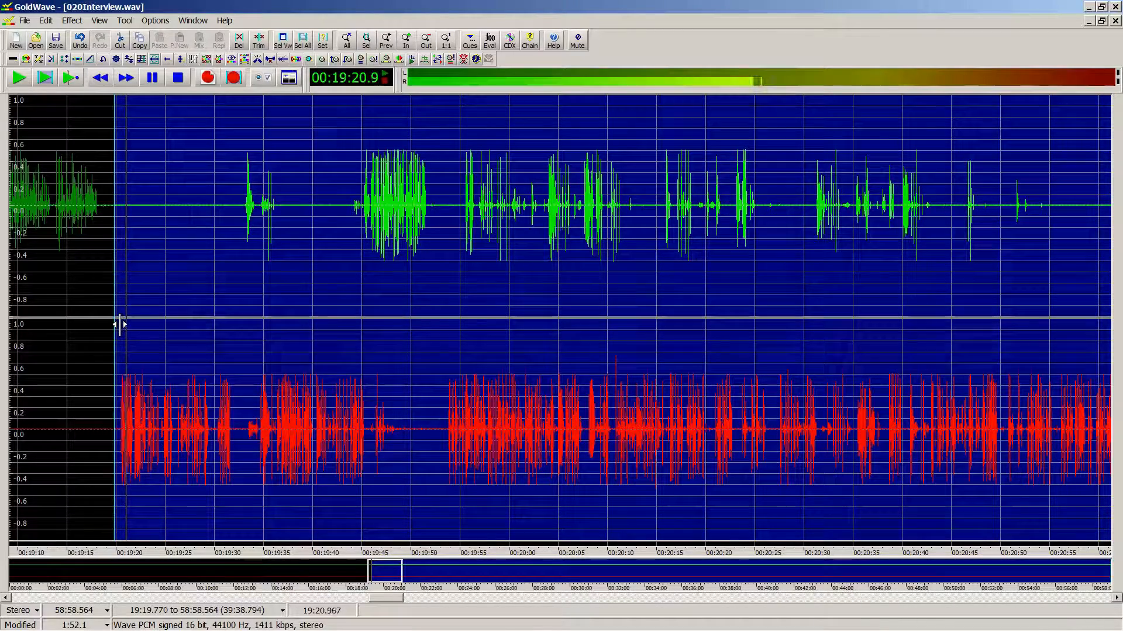
key("space")
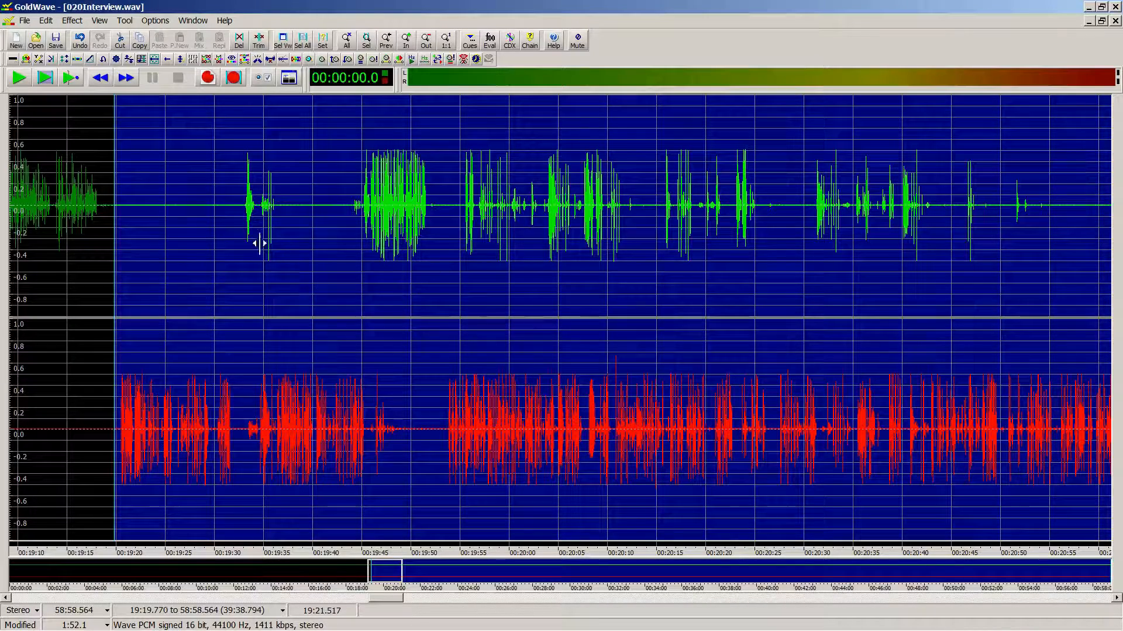
Step: Play the exchange from about 19:25 onward, replay from 19:34, and sample the speech leading up to 19:53
left_click(164, 212)
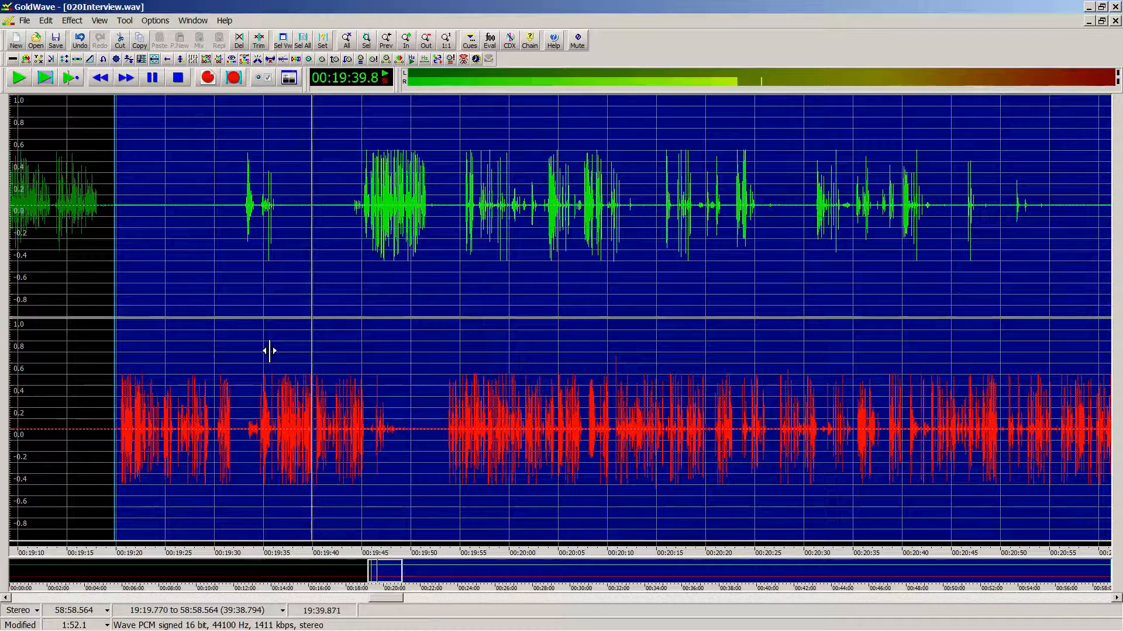
scroll(296, 350, "up", 4)
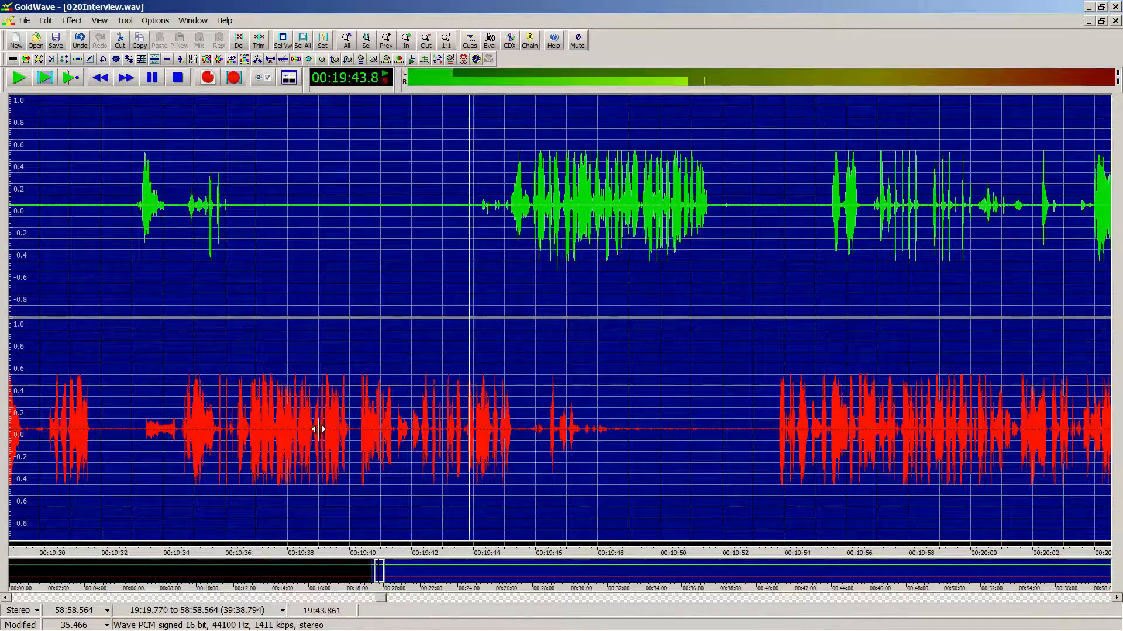
left_click(173, 409)
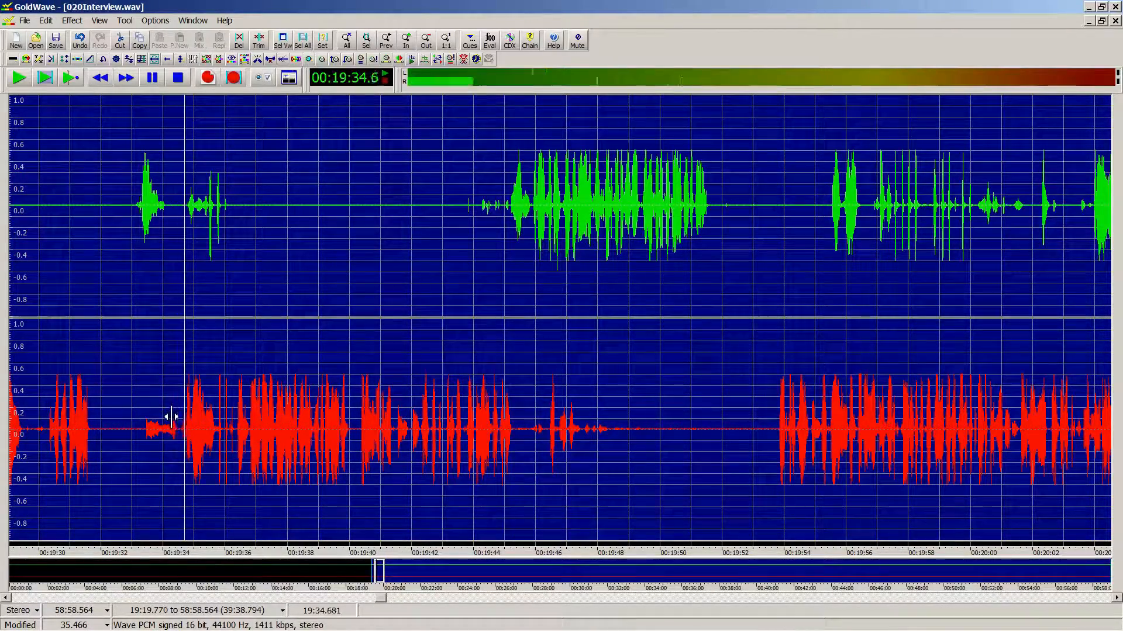
key("space")
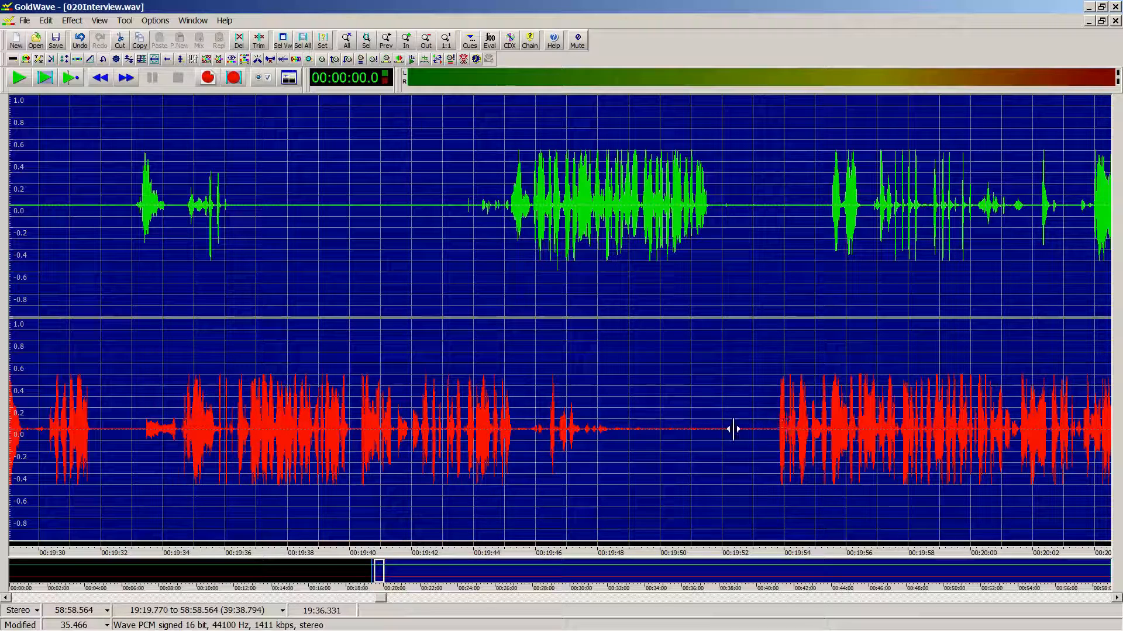
left_click(425, 418)
left_click(763, 426)
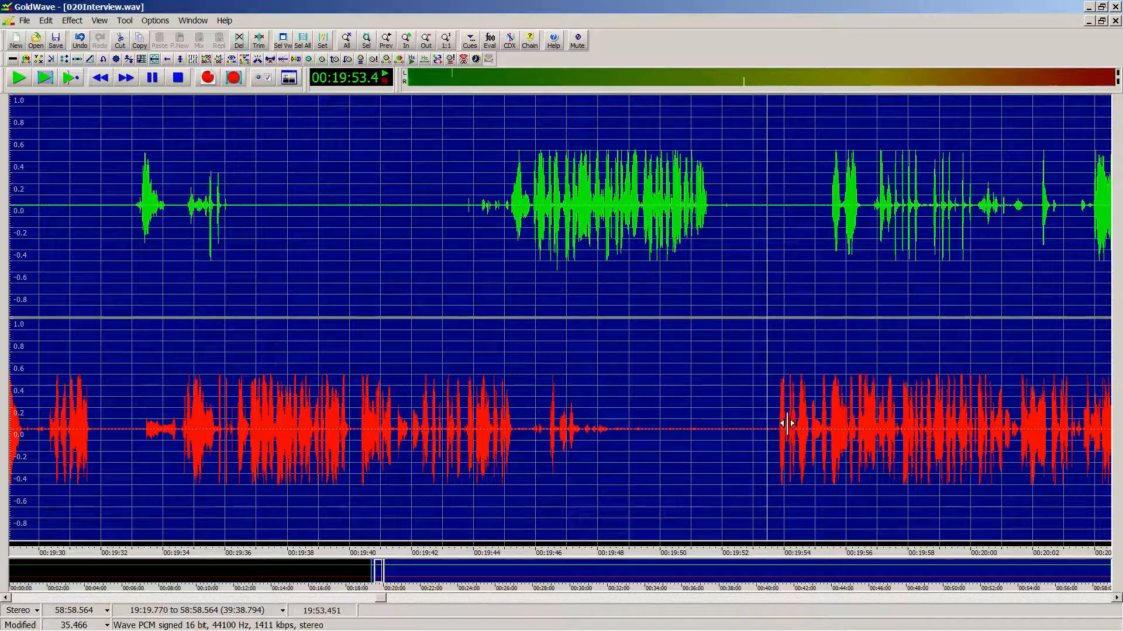
Step: Play the speech beyond 19:53 and replay it from about 19:54 to locate where the passage ends
left_click(1117, 598)
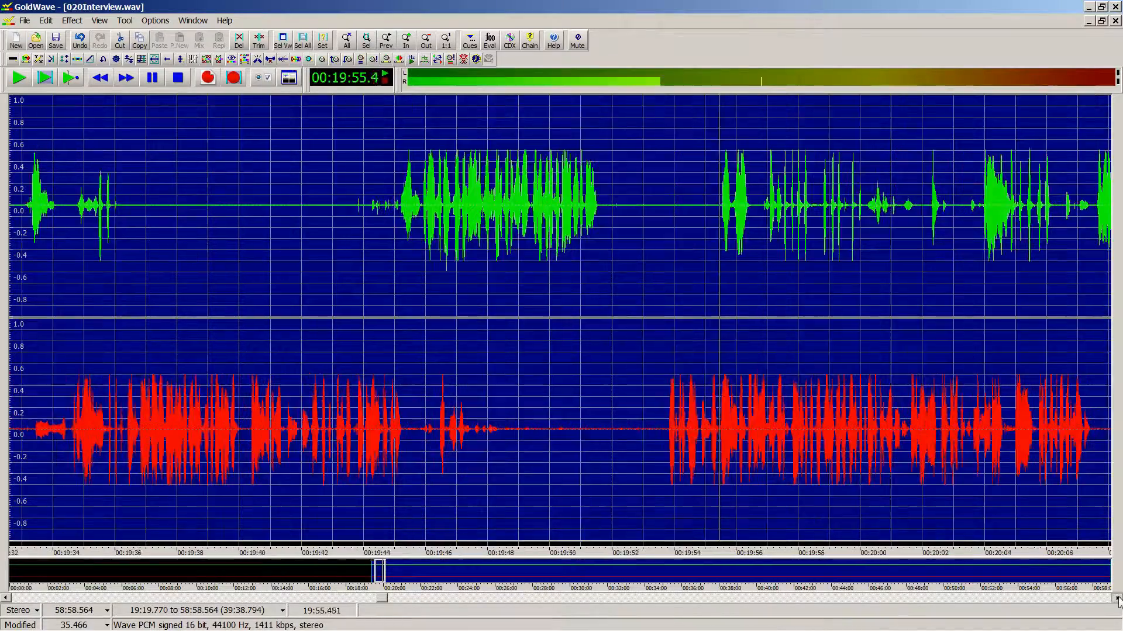
left_click(1117, 598)
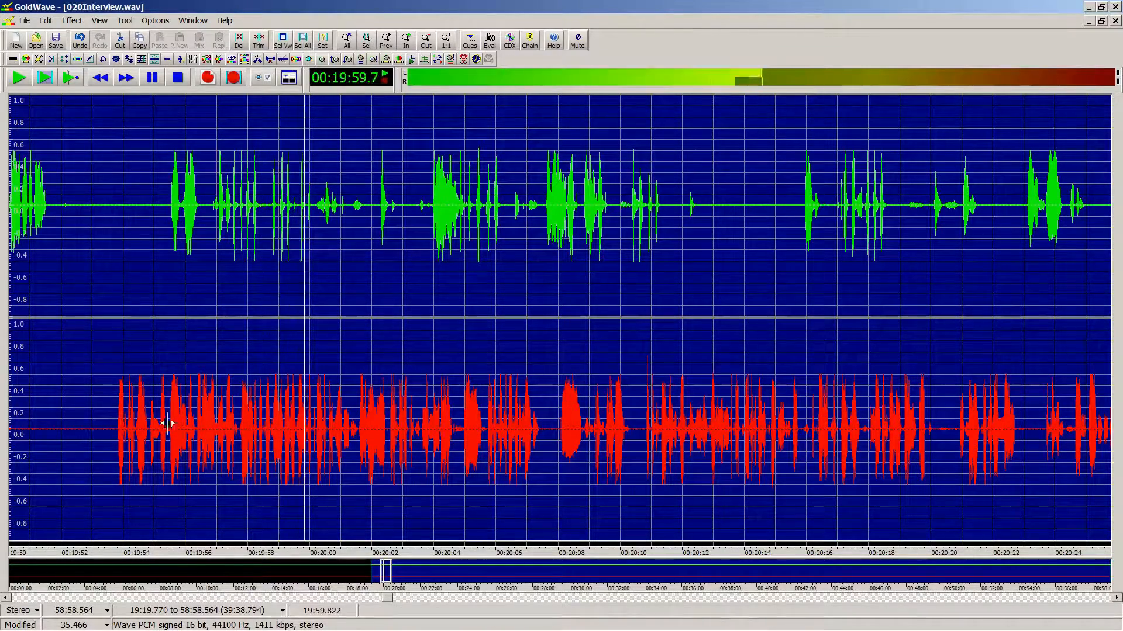
left_click(131, 431)
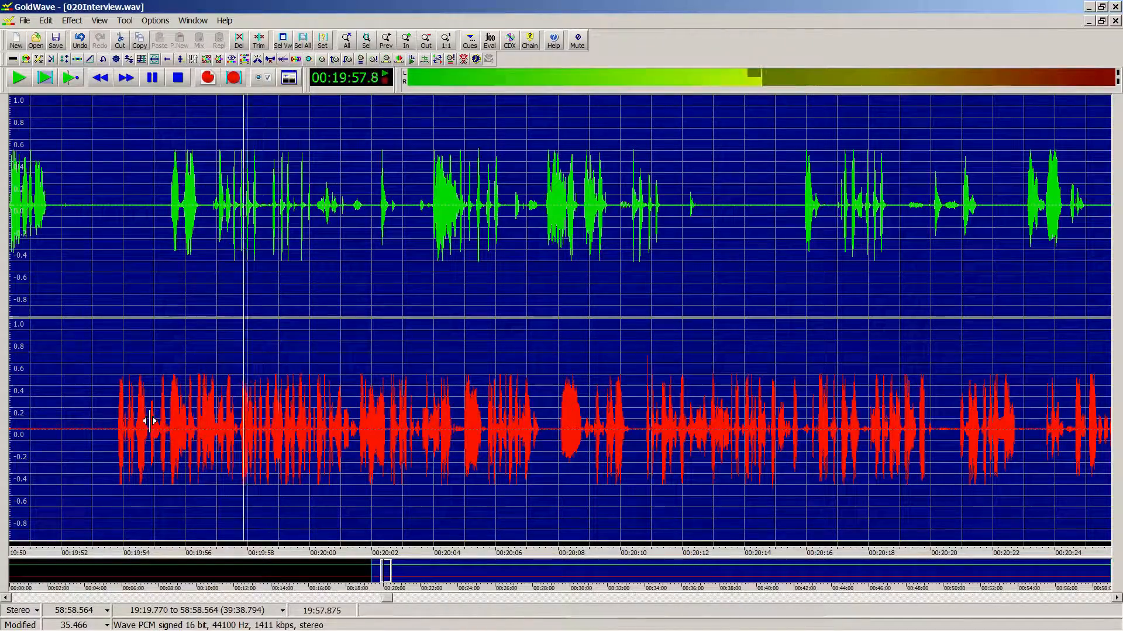
key("space")
scroll(145, 421, "up", 2)
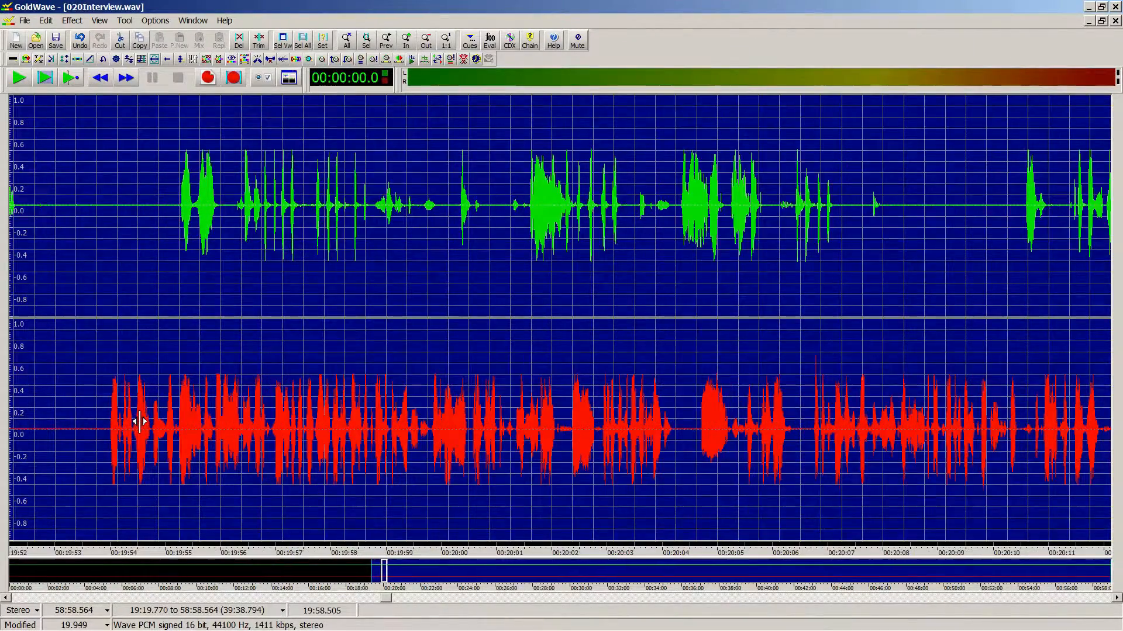
Step: Replay the talk-over from about 19:54 and 19:55.8, and end the selection at 19:55.794 on both channels
middle_click(119, 421)
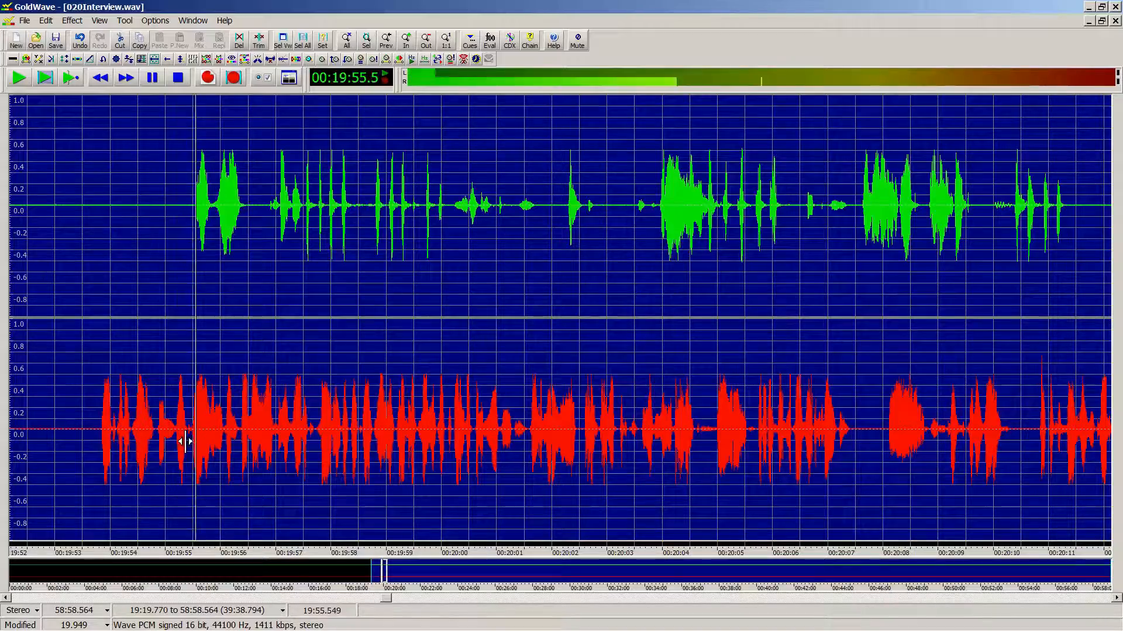
middle_click(210, 428)
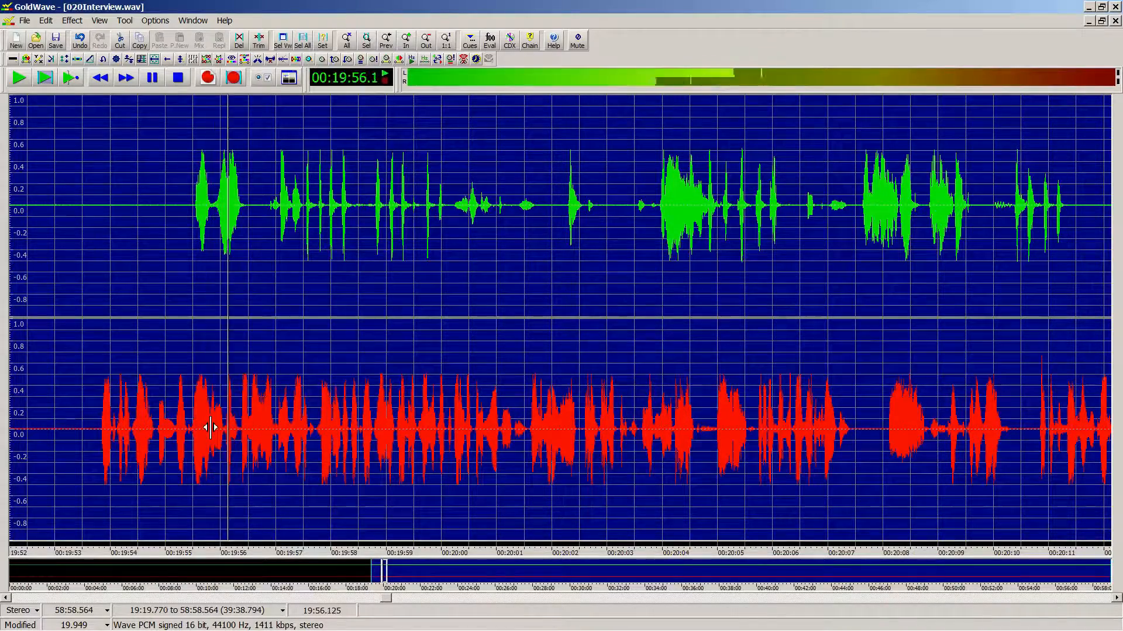
key("space")
middle_click(211, 428)
right_click(210, 427)
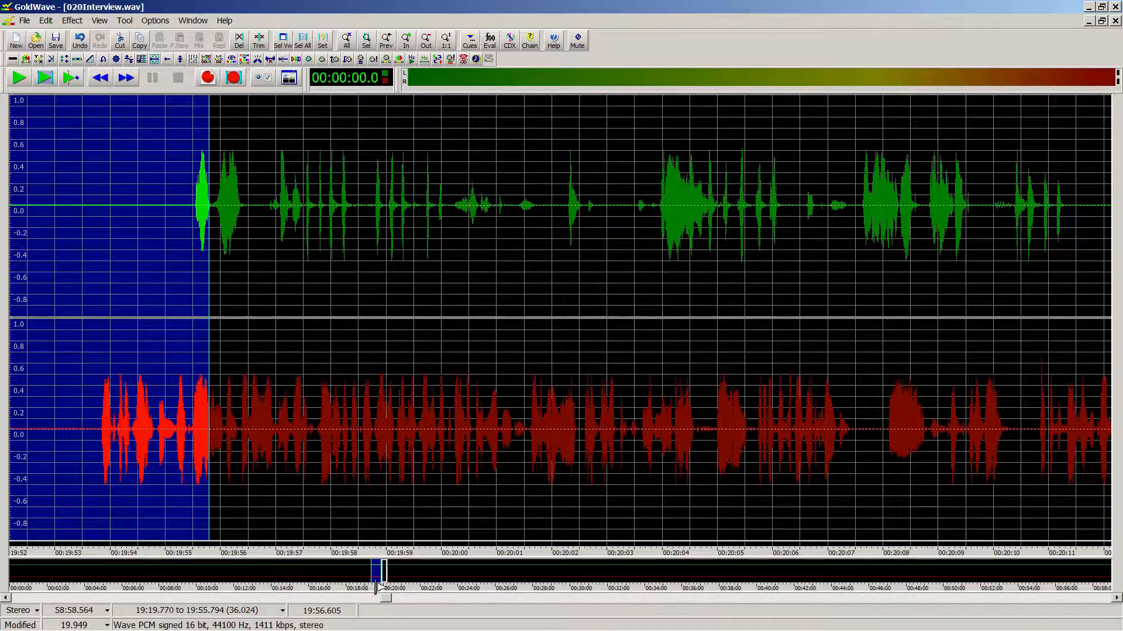
Step: Play the selected passage from about 19:27 to check the conversation leading up to 19:36
left_click_drag(385, 598, 378, 608)
scroll(170, 430, "down", 2)
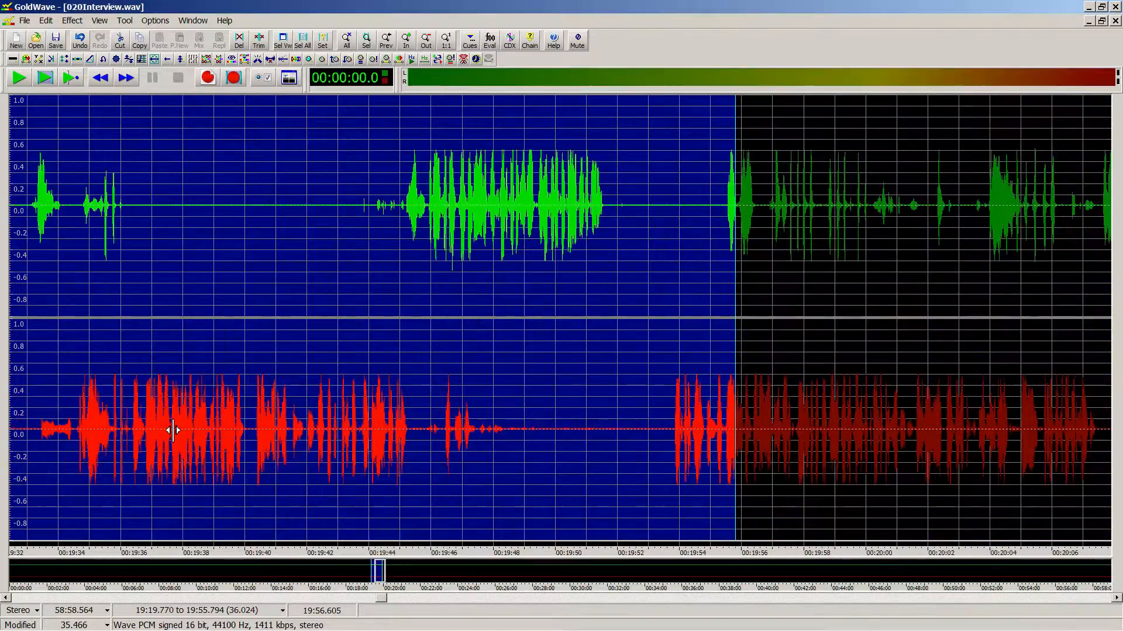
left_click(7, 600)
left_click(7, 599)
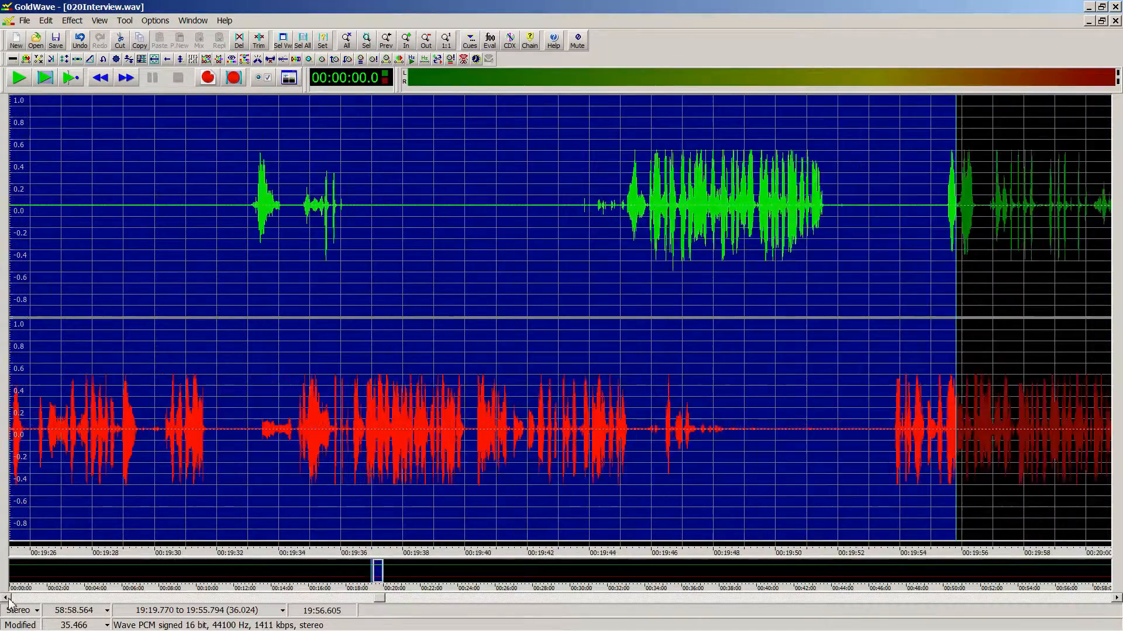
left_click(7, 599)
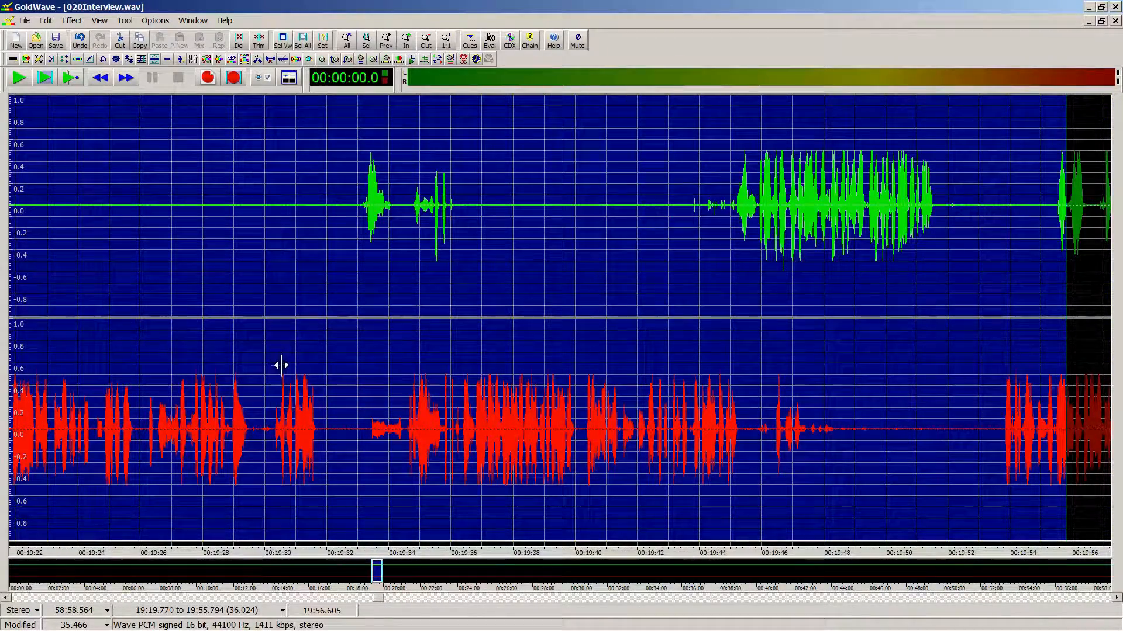
middle_click(179, 363)
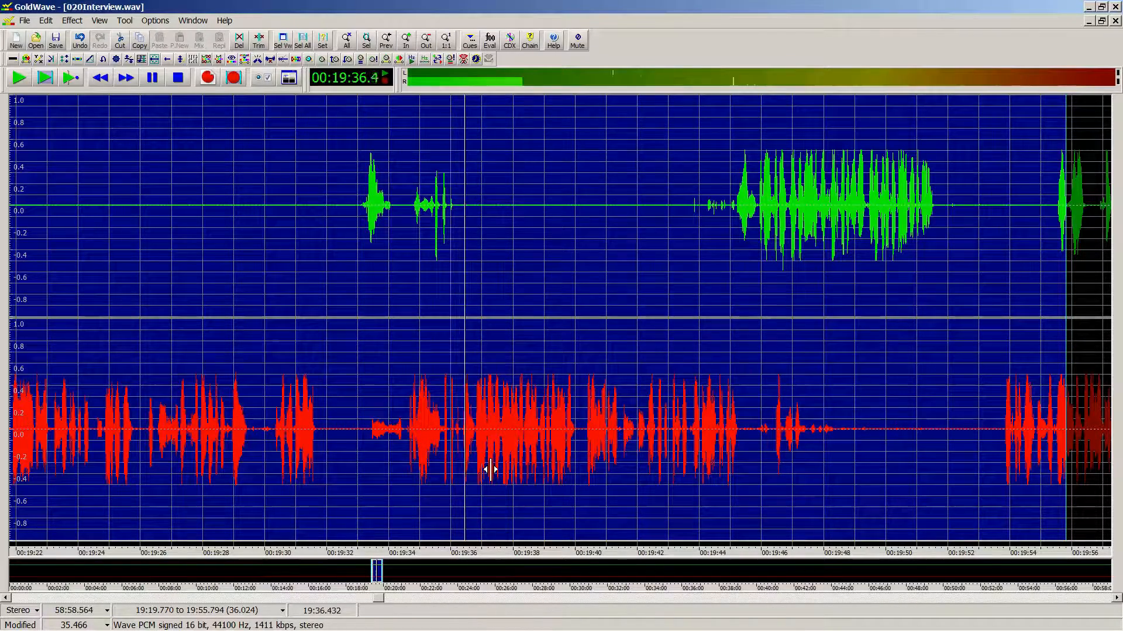
Step: Mute both channels from about 19:36.786 to 19:55.794, first auditioning the new start of the selection
scroll(487, 466, "up", 4)
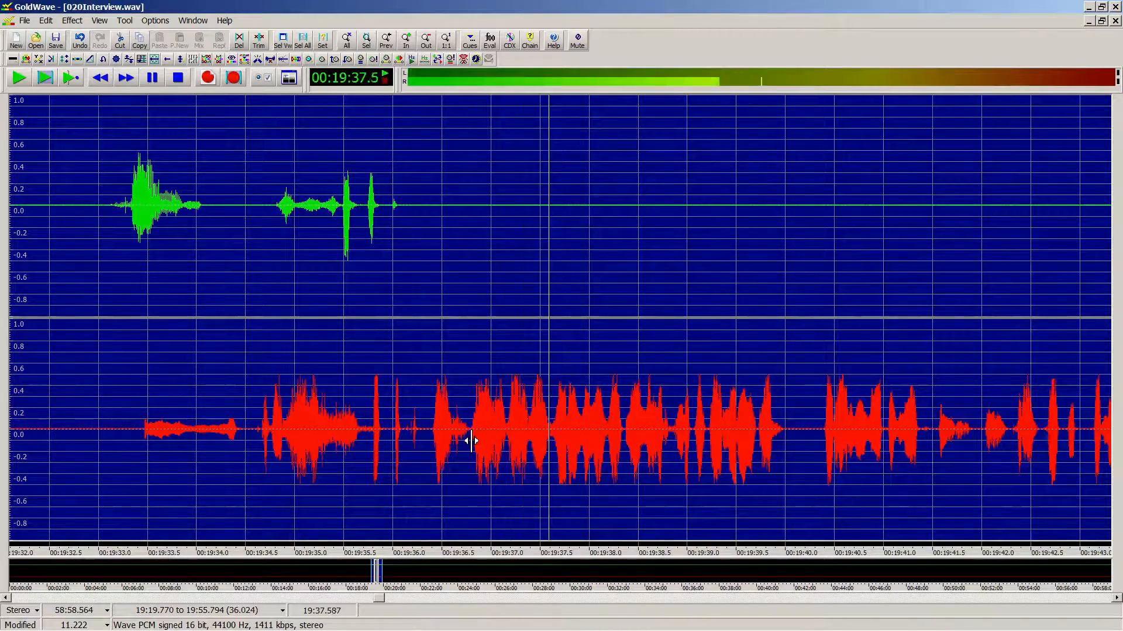
left_click(469, 440)
scroll(445, 437, "down", 2)
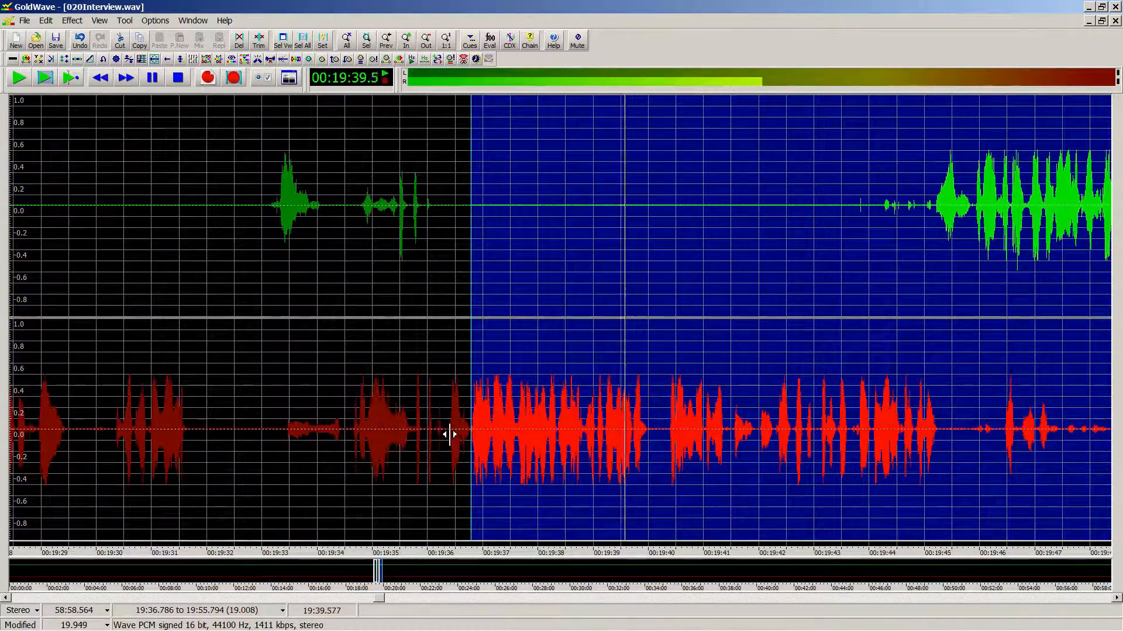
middle_click(450, 435)
key("space")
scroll(497, 458, "down", 4)
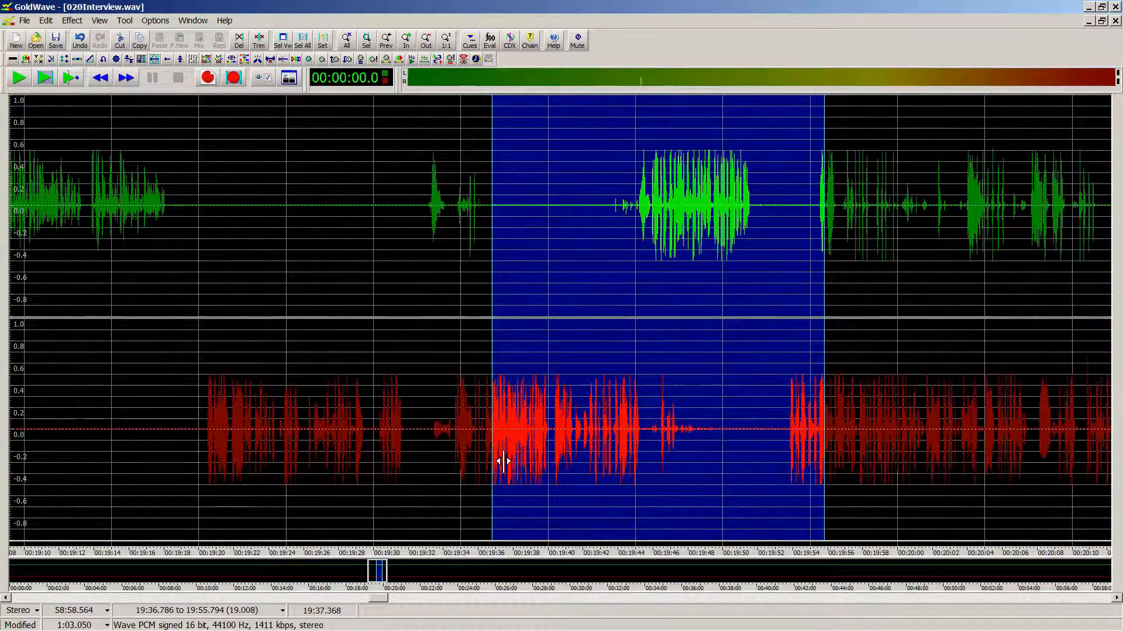
scroll(855, 261, "up", 4)
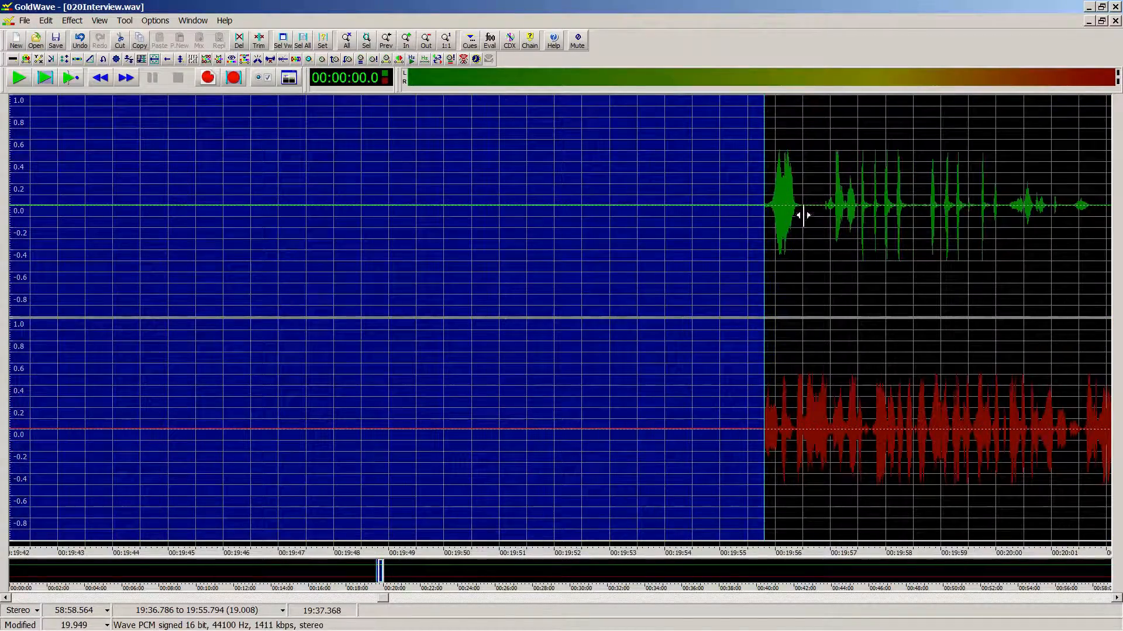
Step: Silence only the left channel from 19:55.250 to 19:56.691, checking by ear that the cut ends before the following speech
right_click(815, 209)
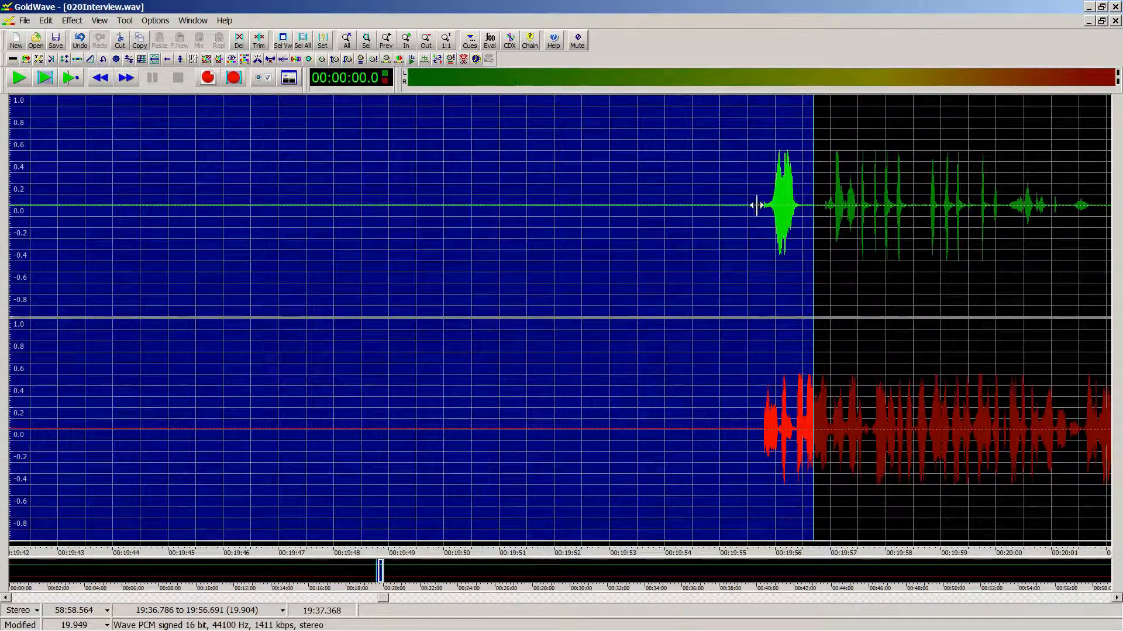
middle_click(836, 208)
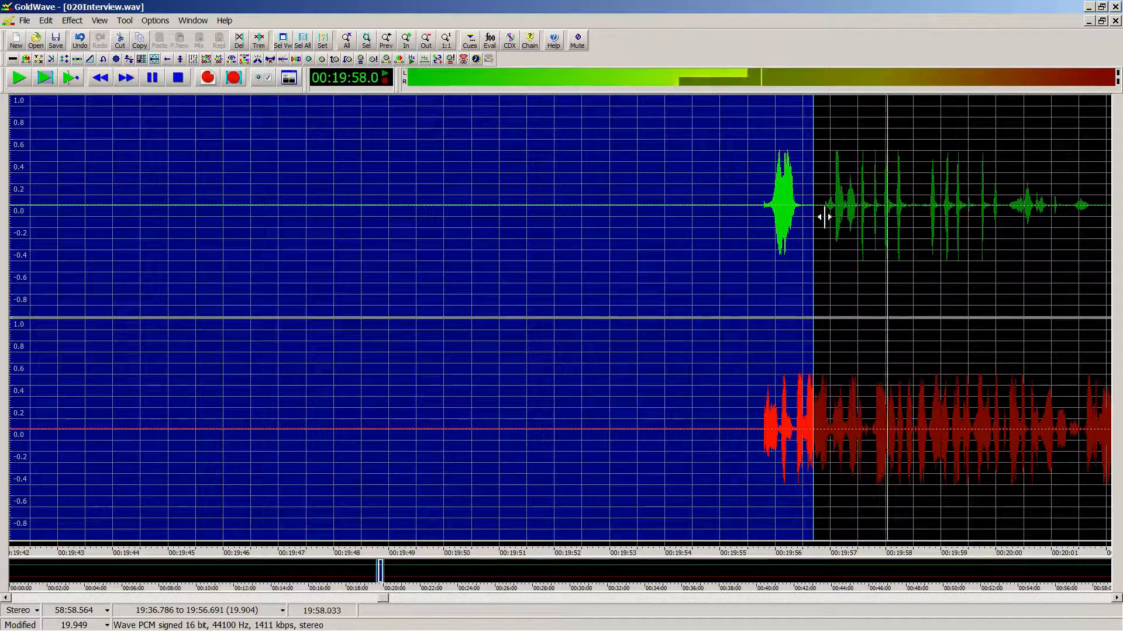
left_click(736, 205)
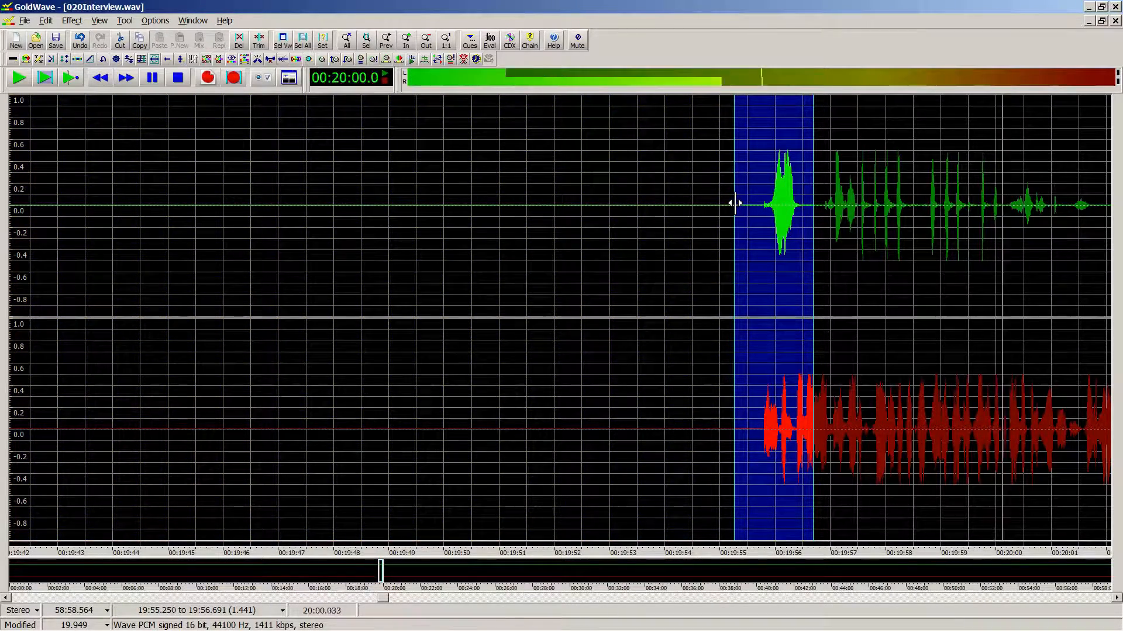
key("space")
key("ctrl+shift+l")
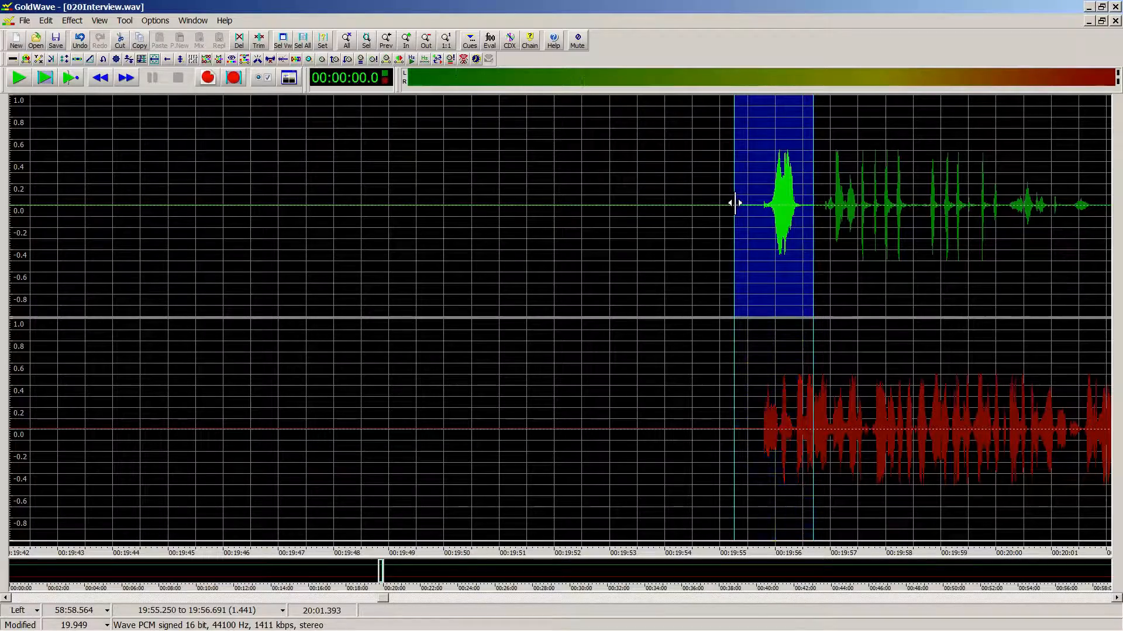
key("Delete")
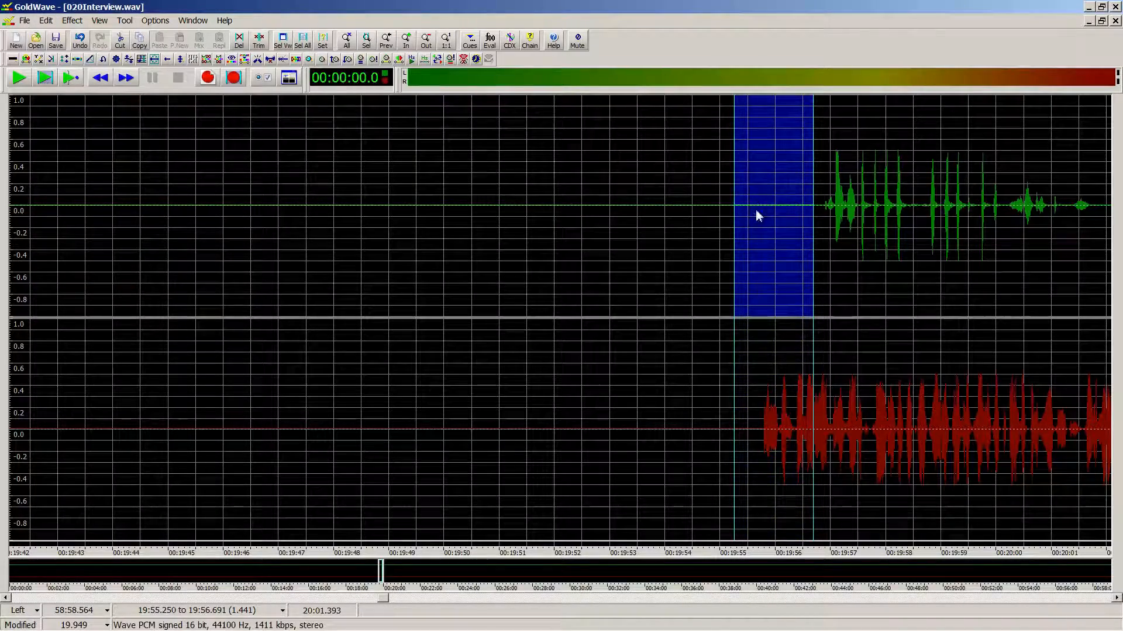
Step: Select the whole recording in both channels and play it back from about 19:33 and from about 19:56
key("ctrl+shift+b")
scroll(774, 238, "down", 3)
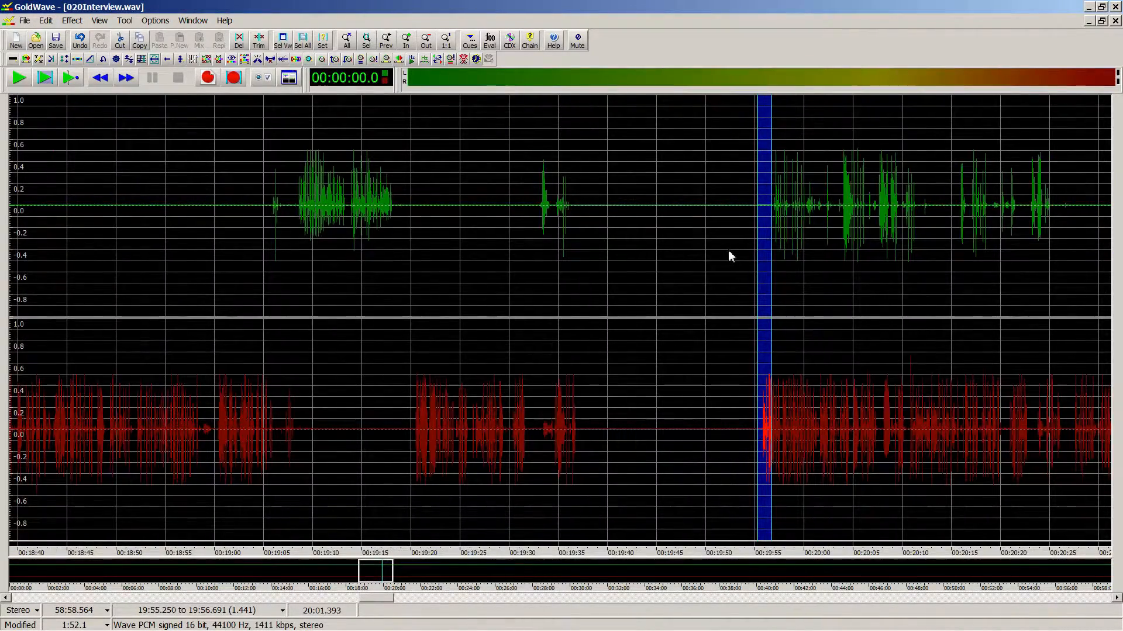
key("ctrl+a")
scroll(634, 277, "up", 3)
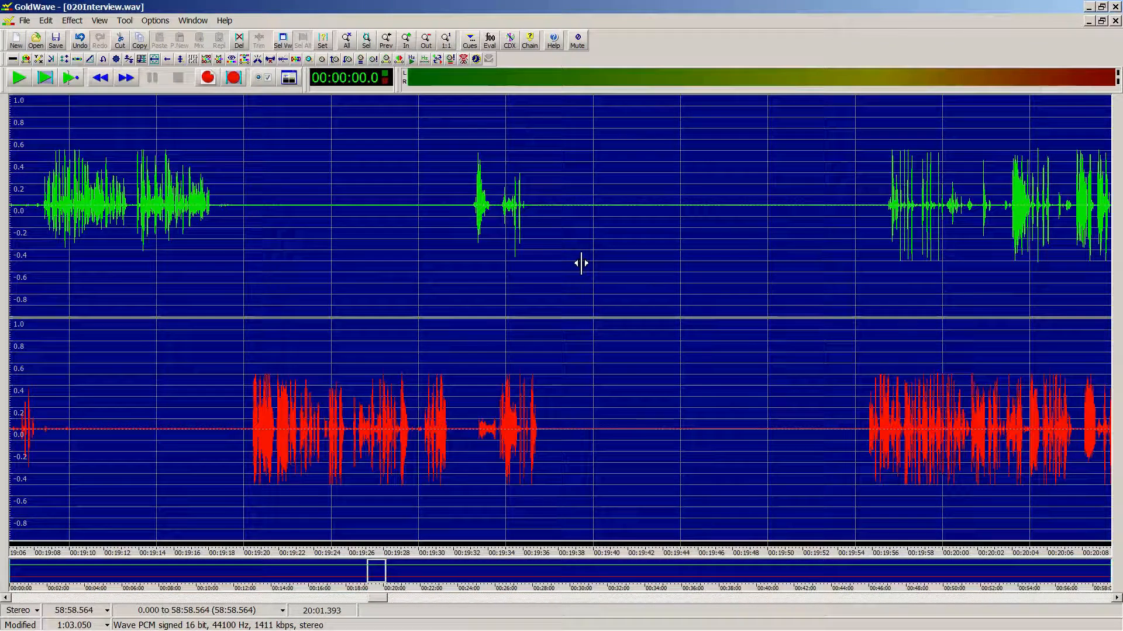
middle_click(472, 207)
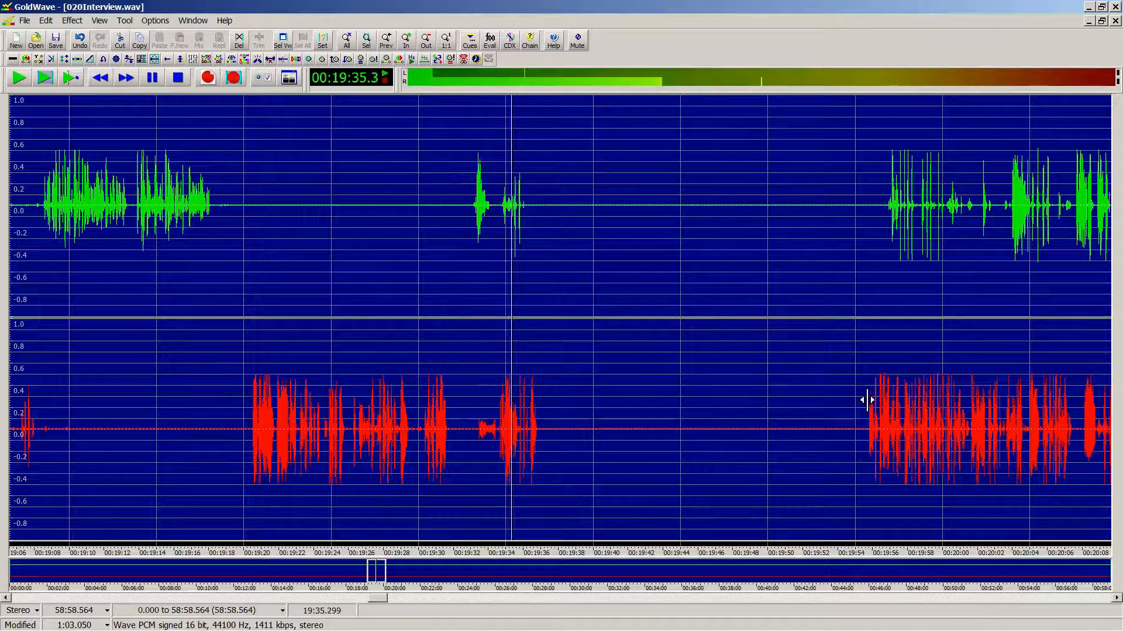
middle_click(869, 400)
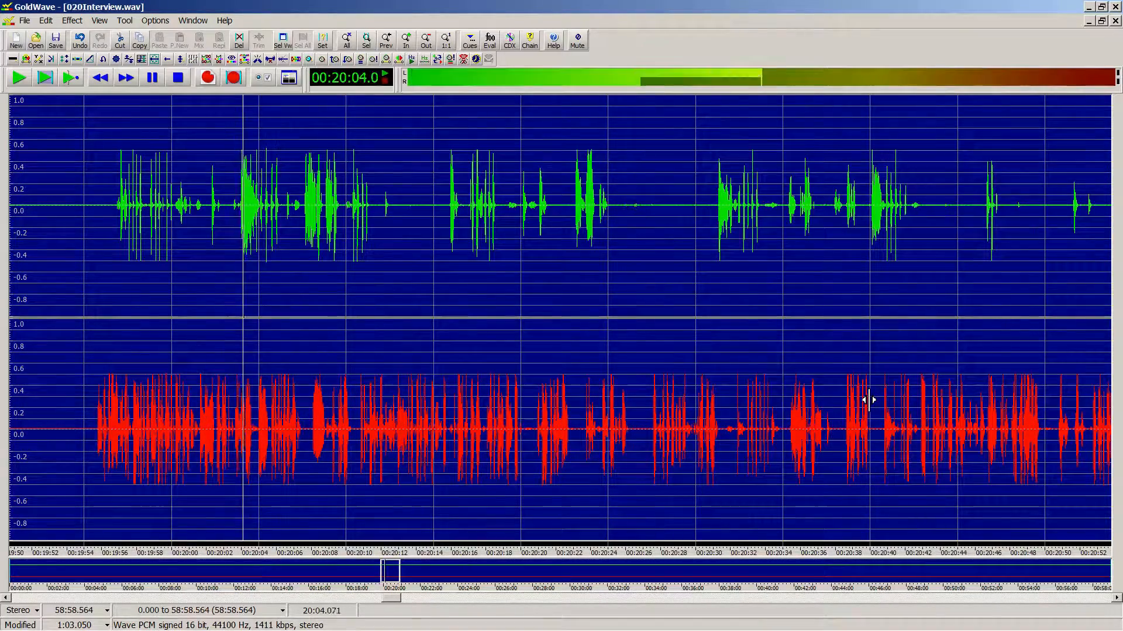
key("space")
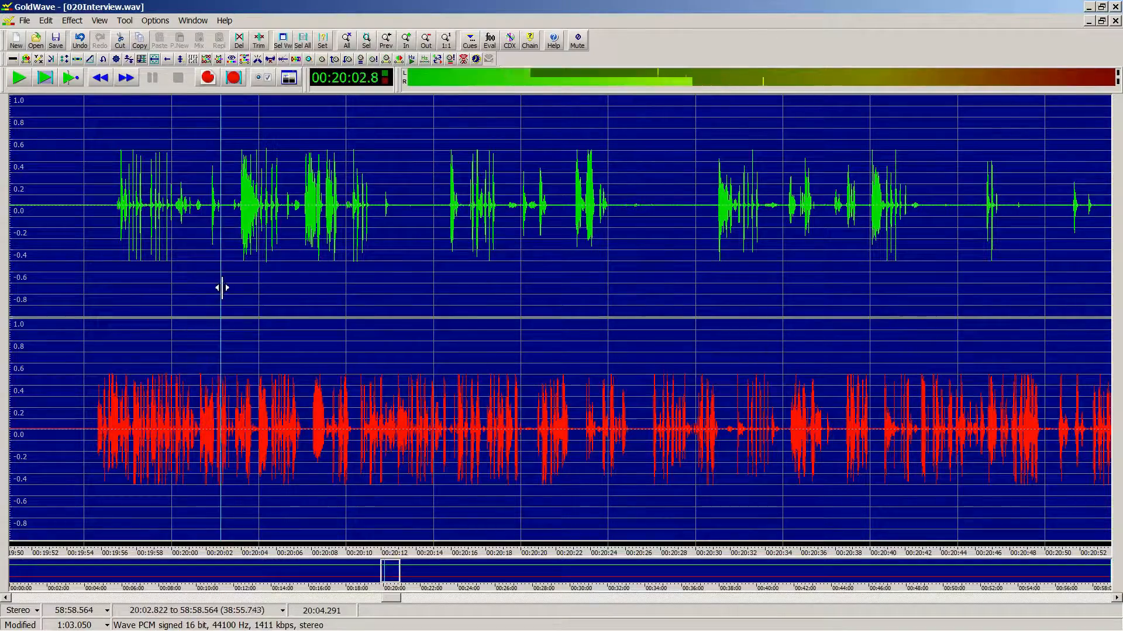
Step: Locate the short word in the right channel by ear and select it from 20:03.218 to 20:03.476
key("space")
scroll(261, 410, "up", 2)
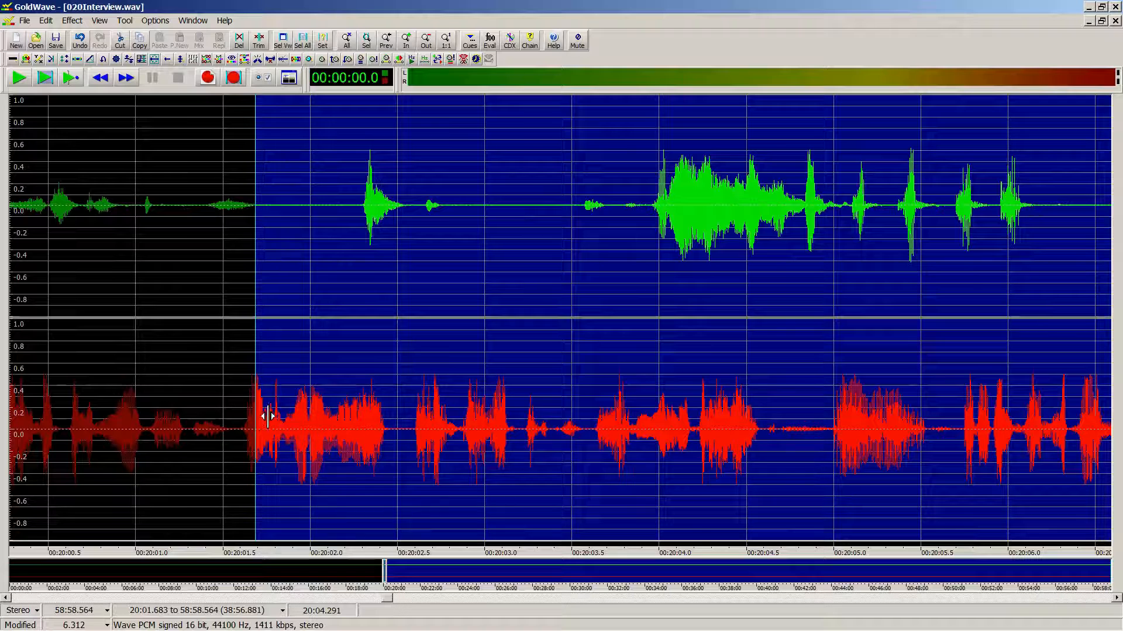
key("space")
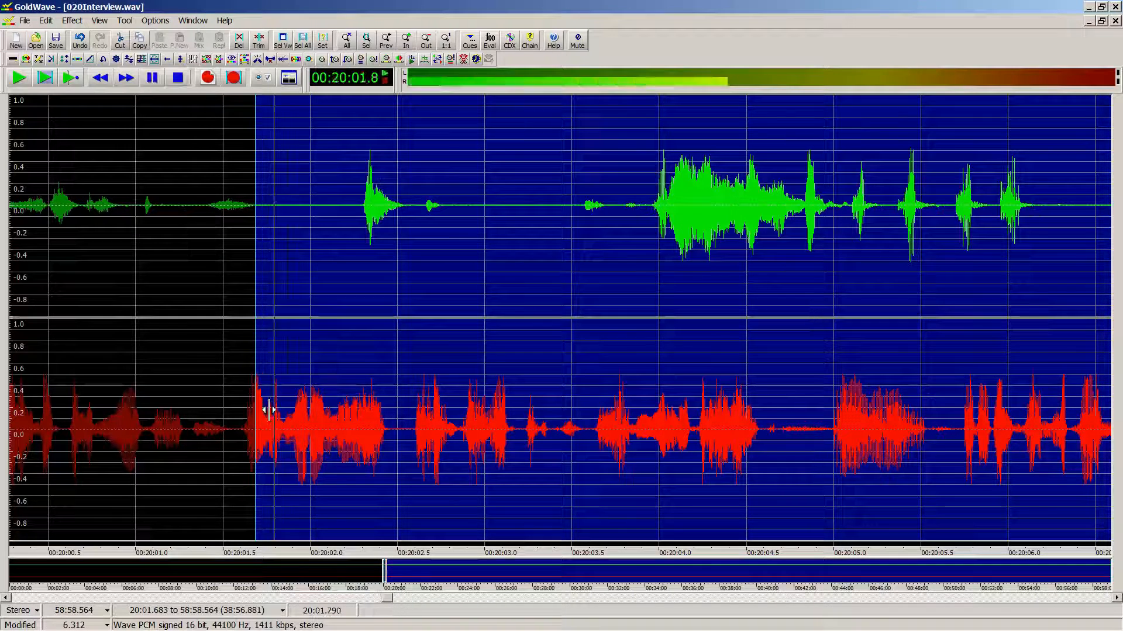
left_click(523, 435)
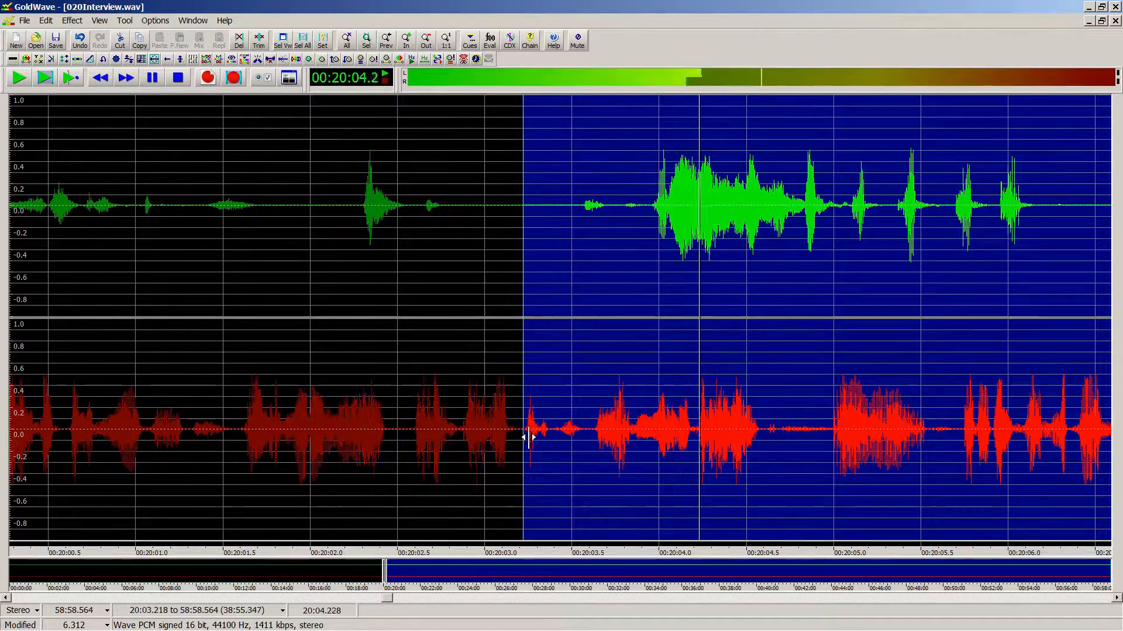
right_click(568, 433)
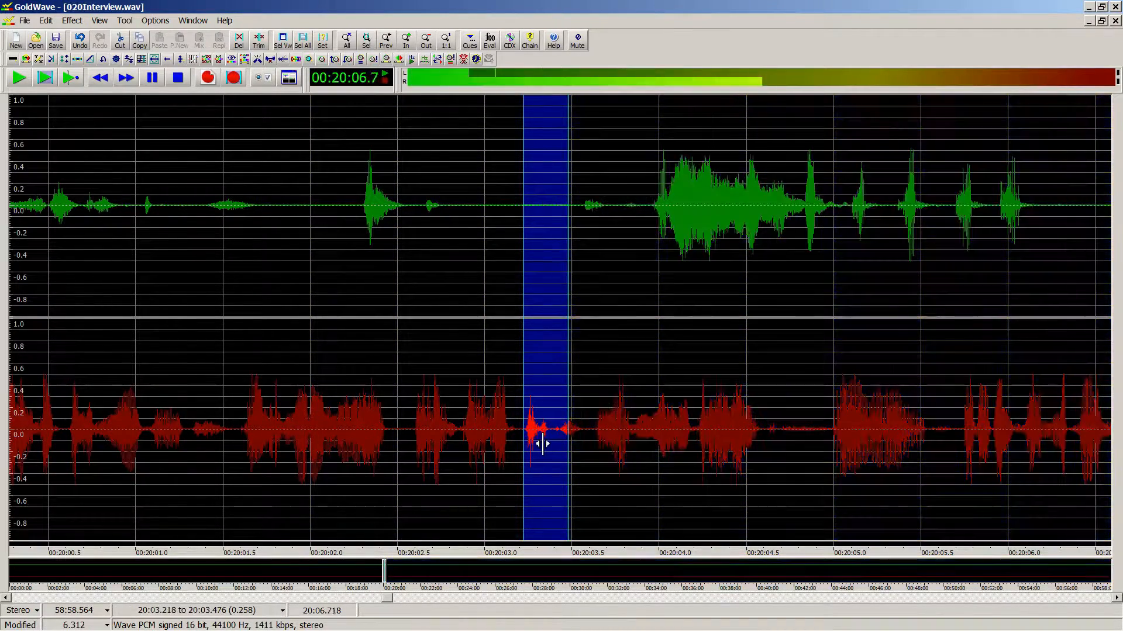
key("space")
key("space")
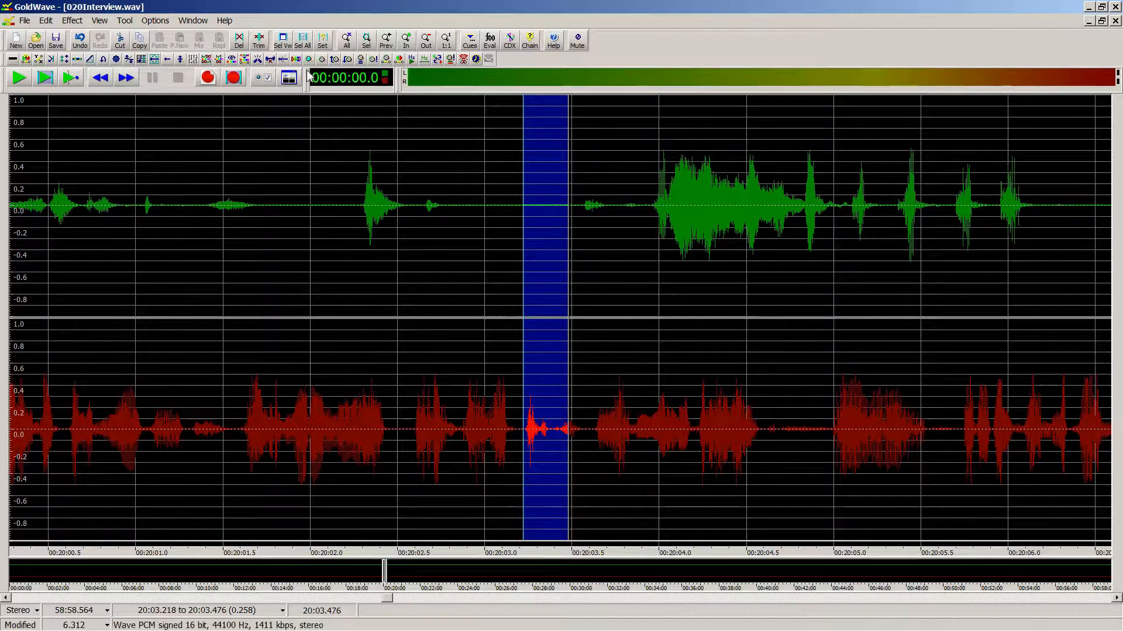
Step: Try a Censor preset on the selected word in both channels and undo it
left_click(73, 20)
left_click(187, 88)
left_click(624, 369)
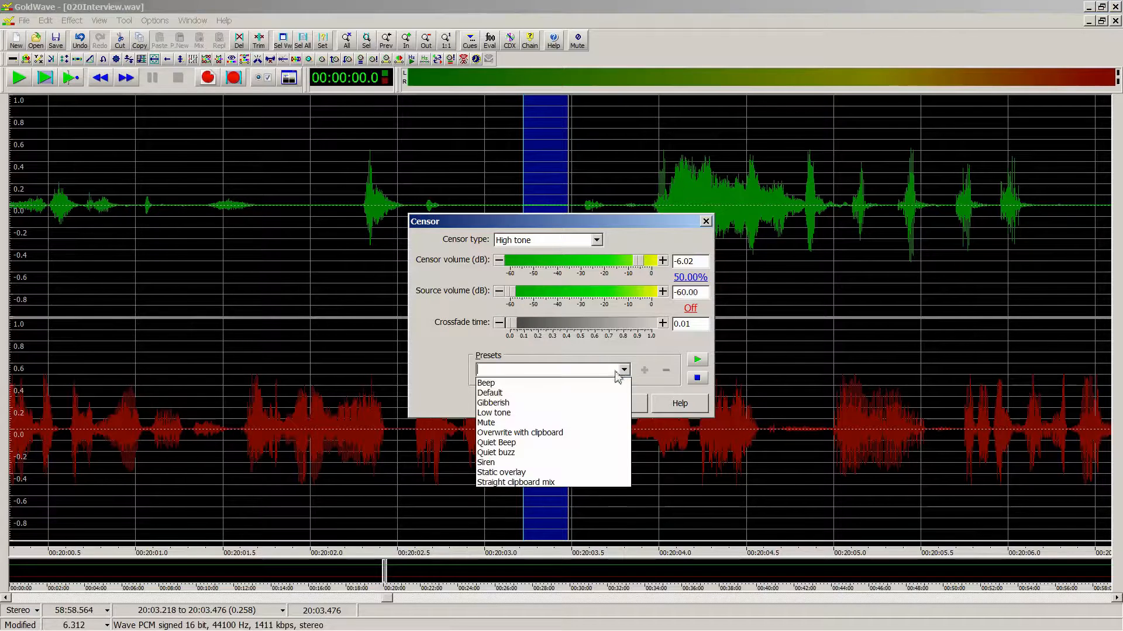
left_click(500, 377)
left_click(624, 371)
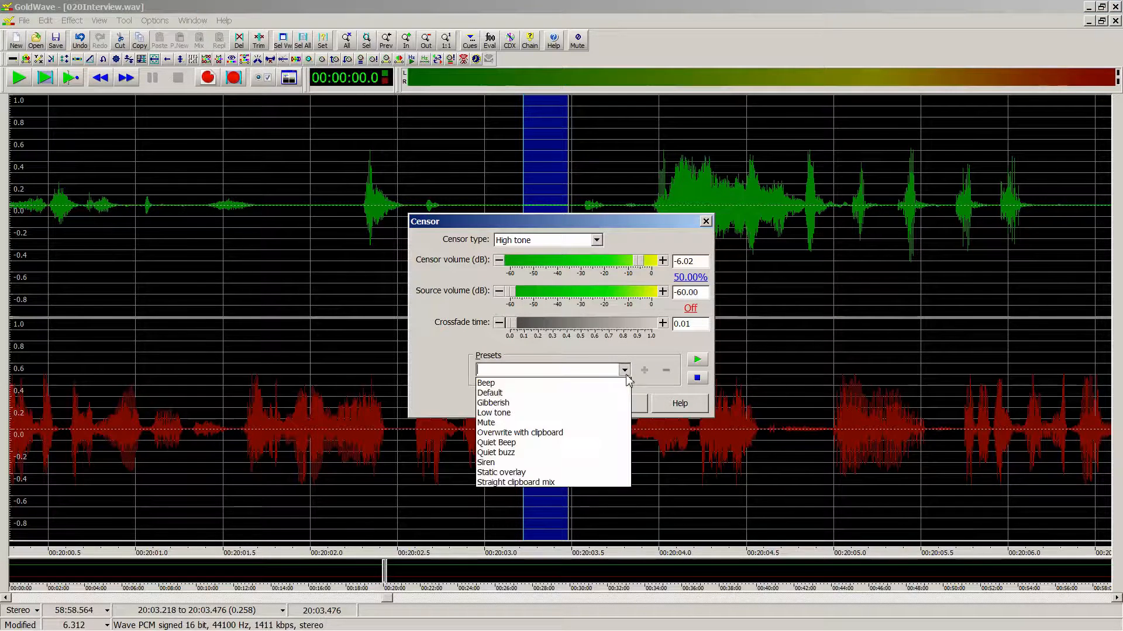
left_click(533, 391)
left_click(557, 404)
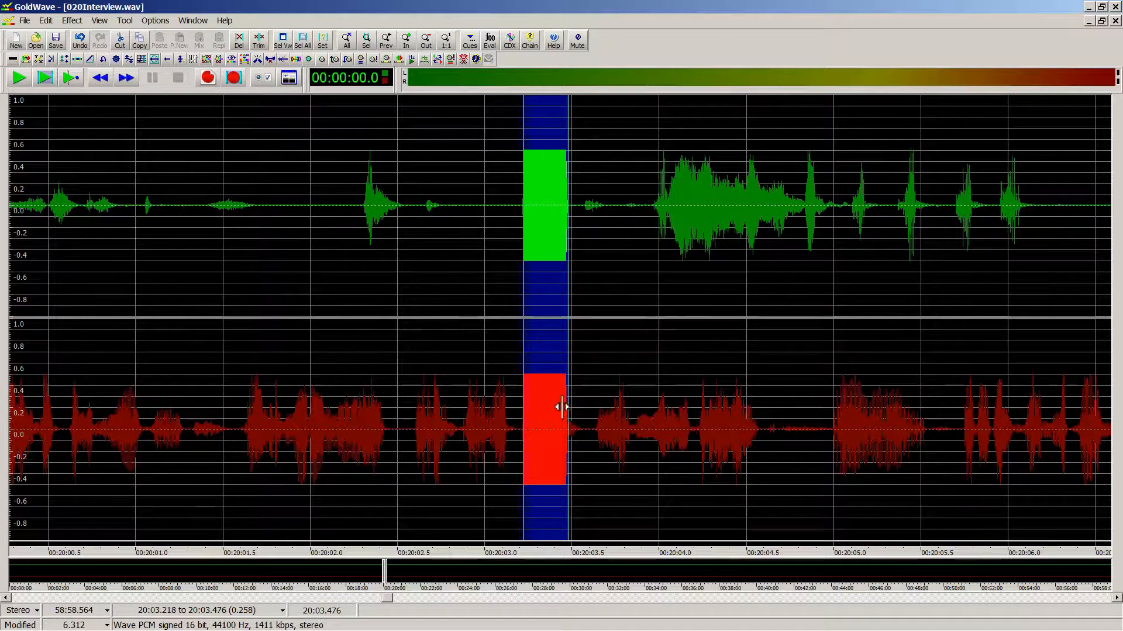
key("ctrl+z")
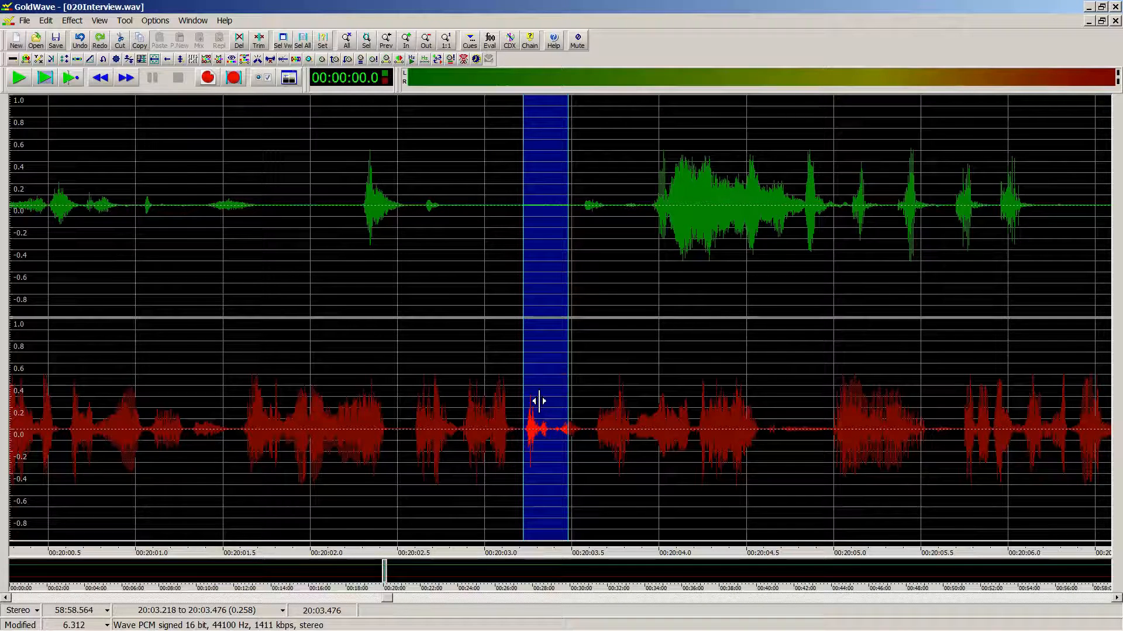
Step: Limit the selection to the right channel and censor the word with the Beep preset
key("ctrl+shift+r")
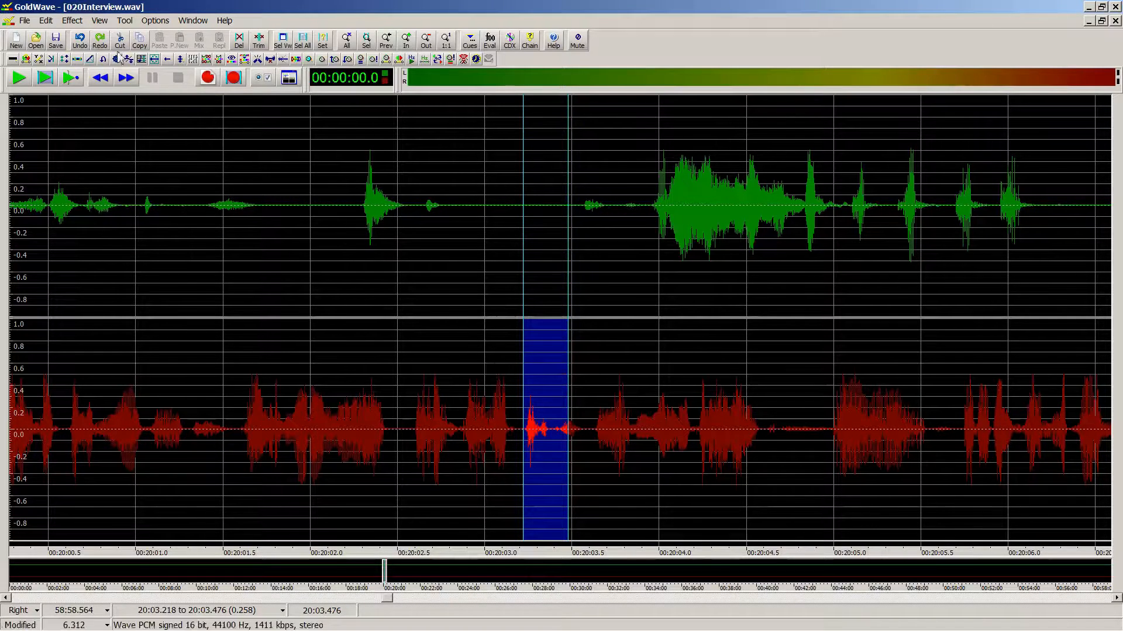
left_click(72, 21)
left_click(79, 31)
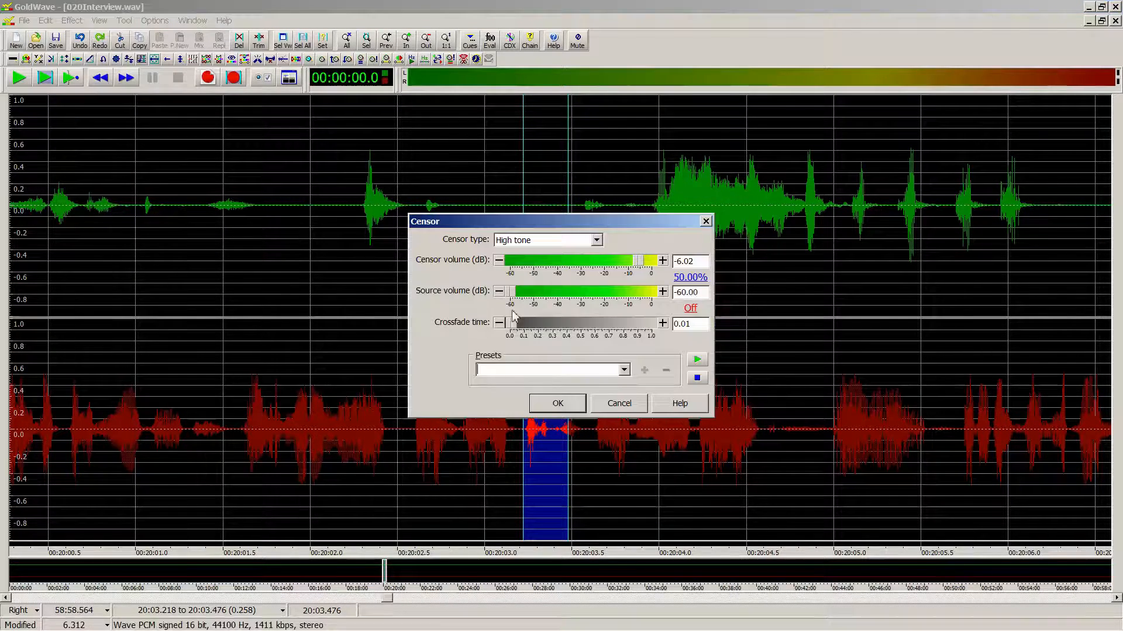
left_click(625, 370)
left_click(550, 381)
left_click(557, 403)
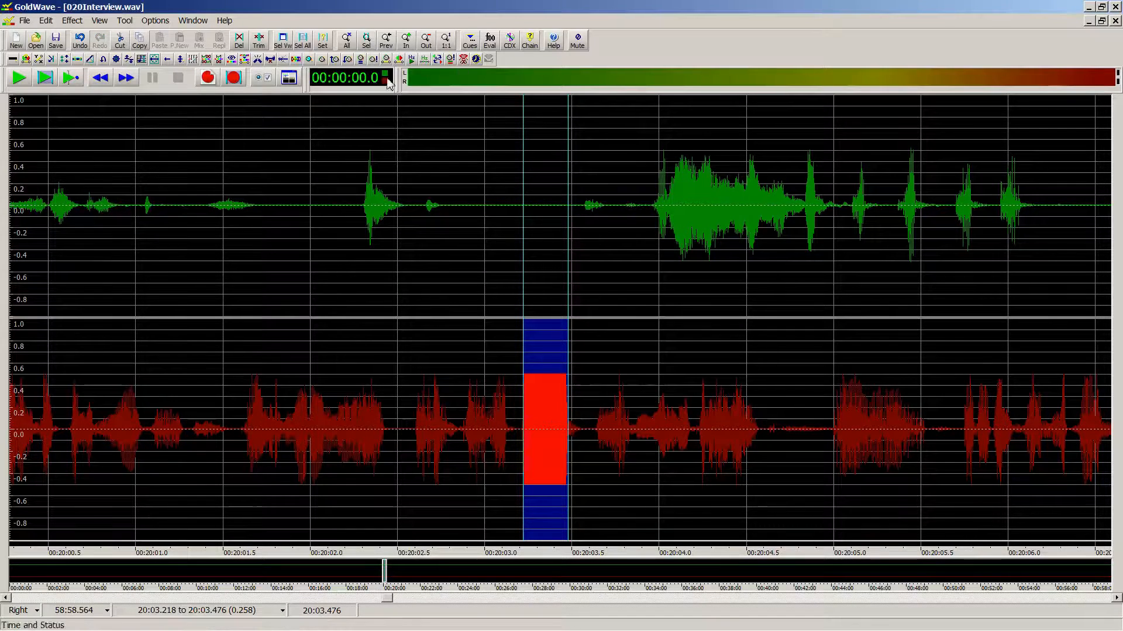
Step: Change the volume of the censor tone in the right channel by -13.5 dB
left_click(321, 59)
type("-")
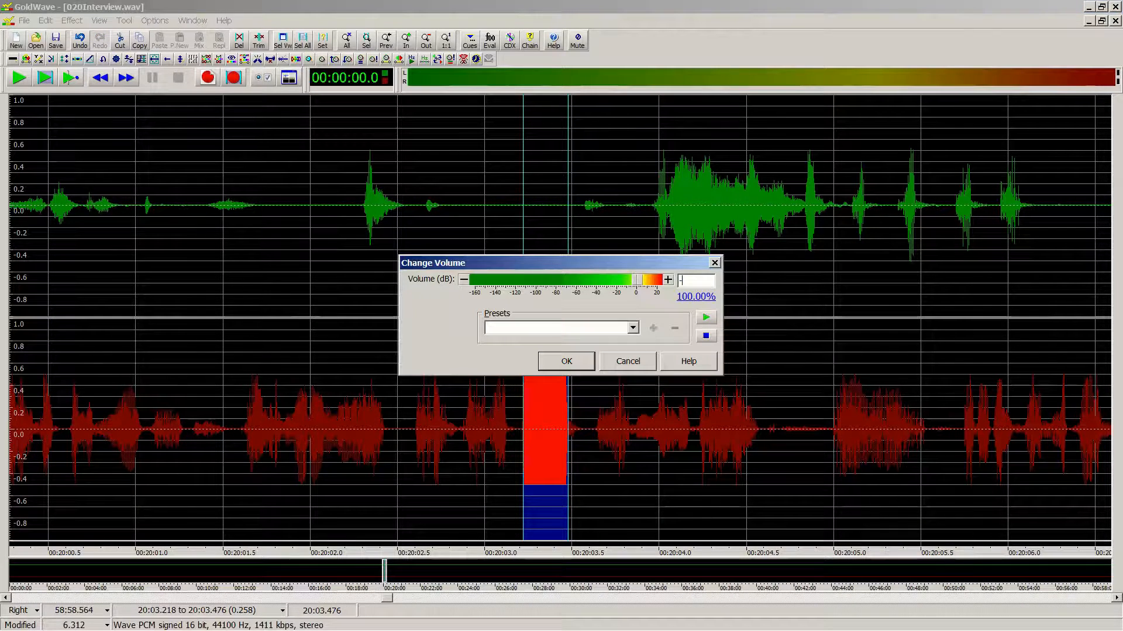
type("13.5")
key("Return")
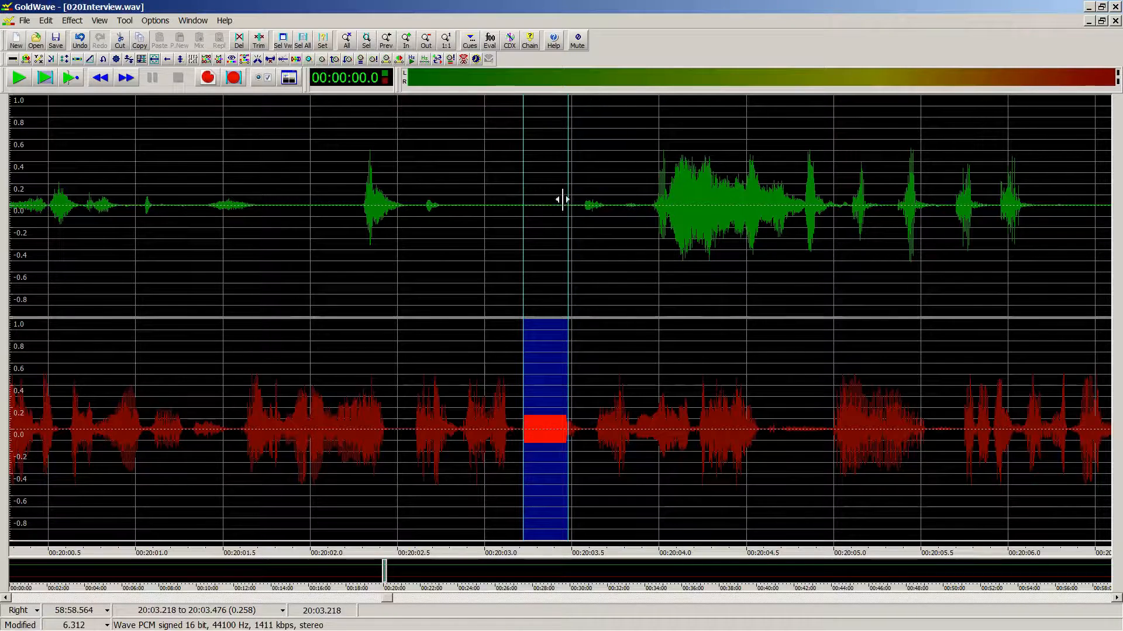
Step: Select the full length of the recording and play back the passage around the censored word
key("ctrl+a")
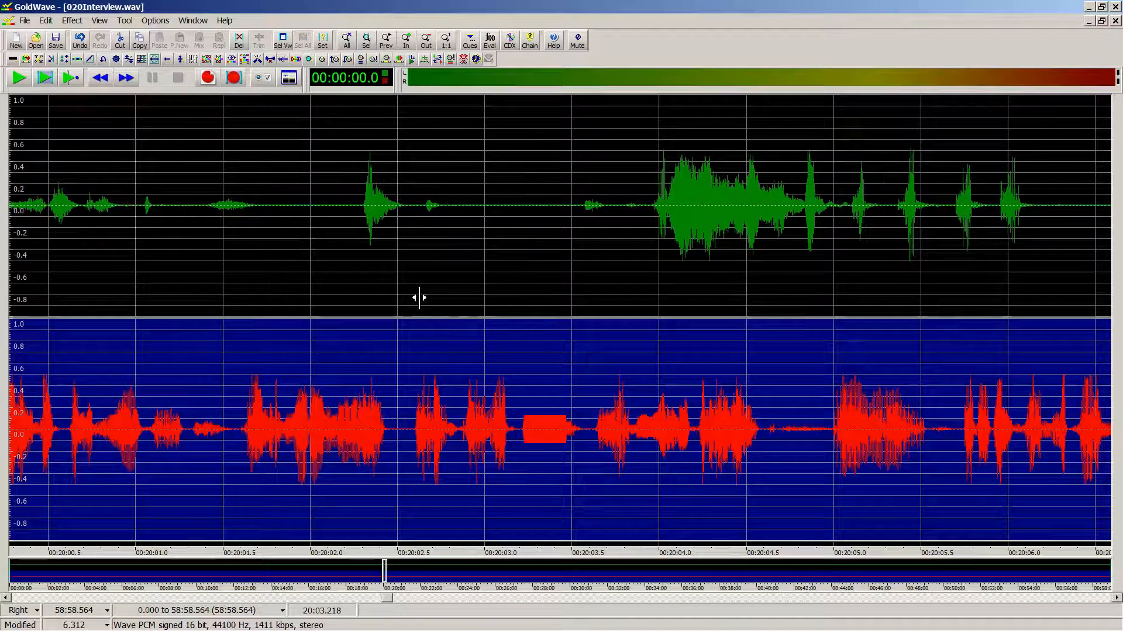
key("space")
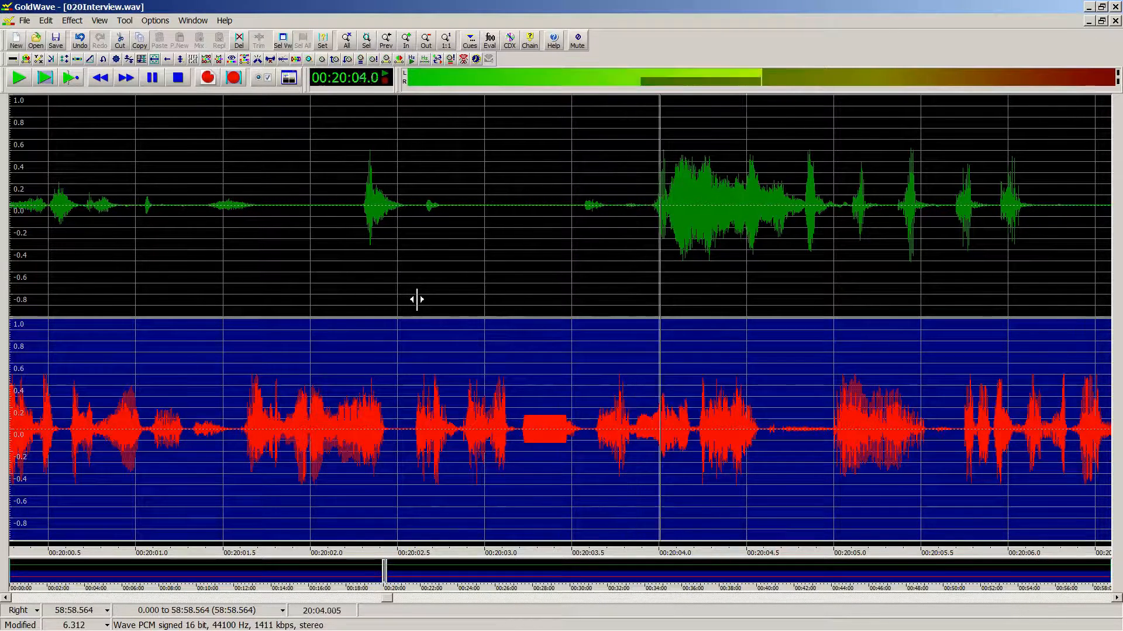
key("space")
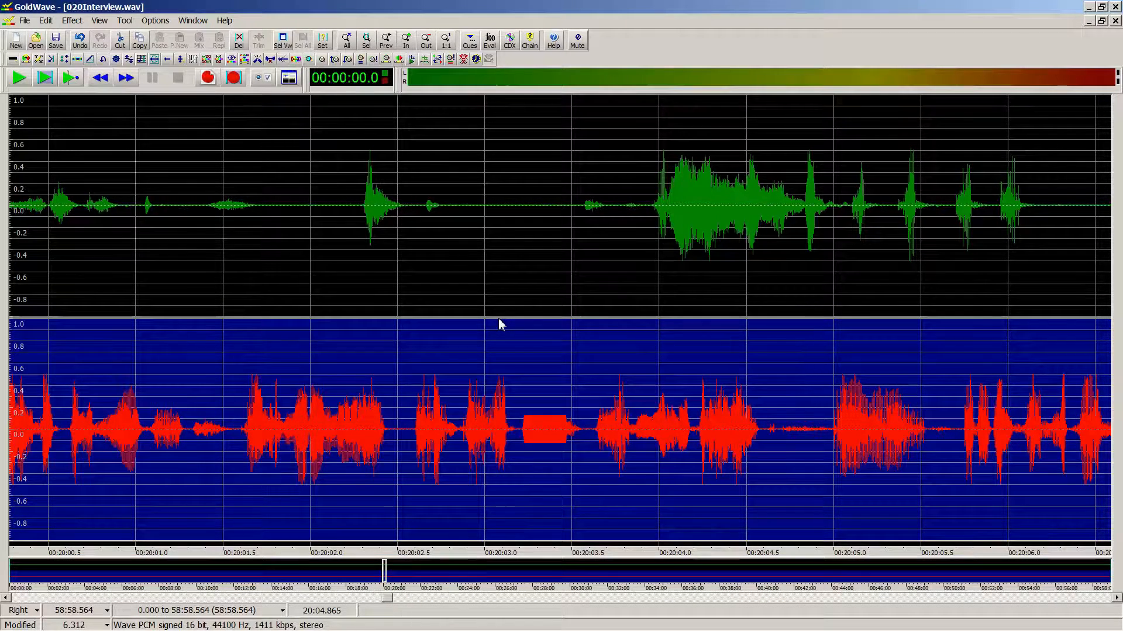
Step: Make both channels of the full recording active again and show more of the waveform after the censor tone
key("ctrl+shift+b")
scroll(499, 319, "down", 5)
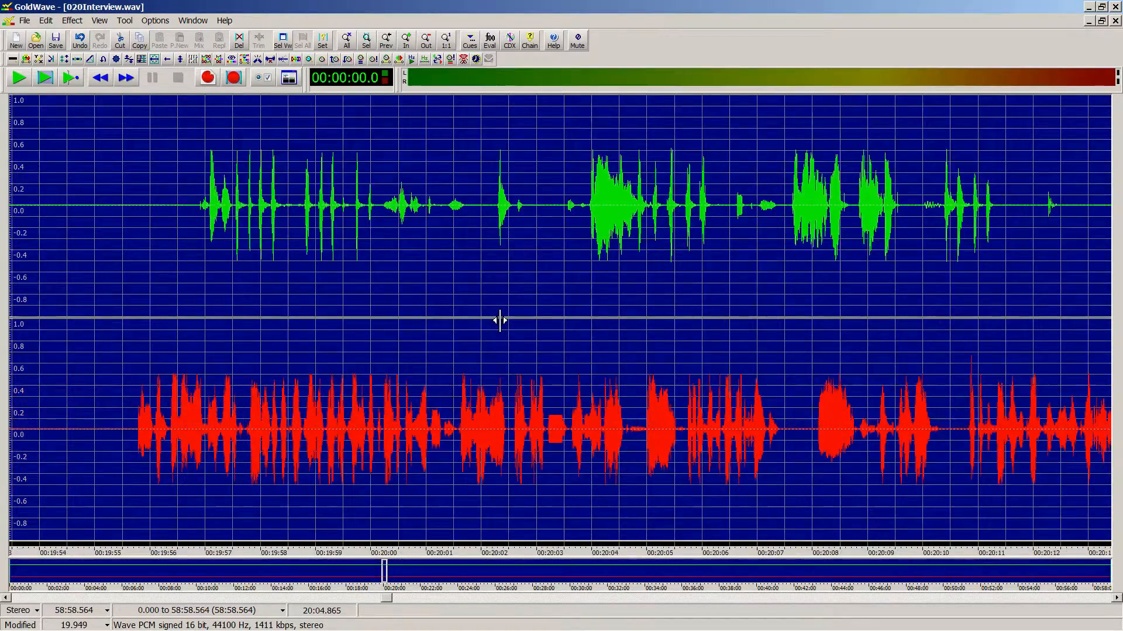
scroll(500, 320, "right", 3)
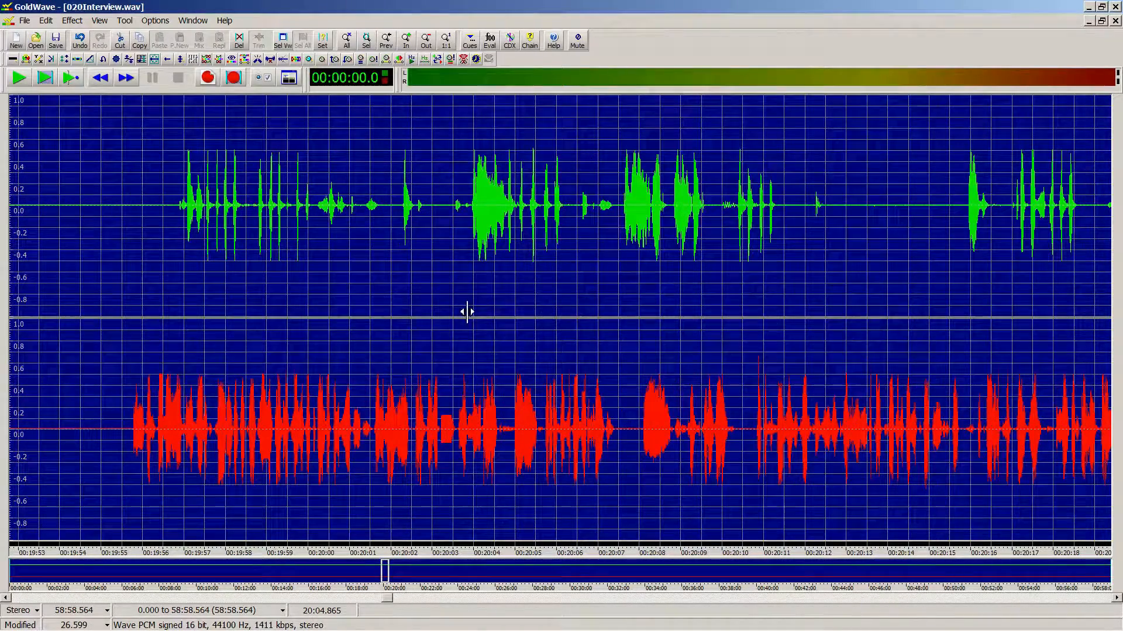
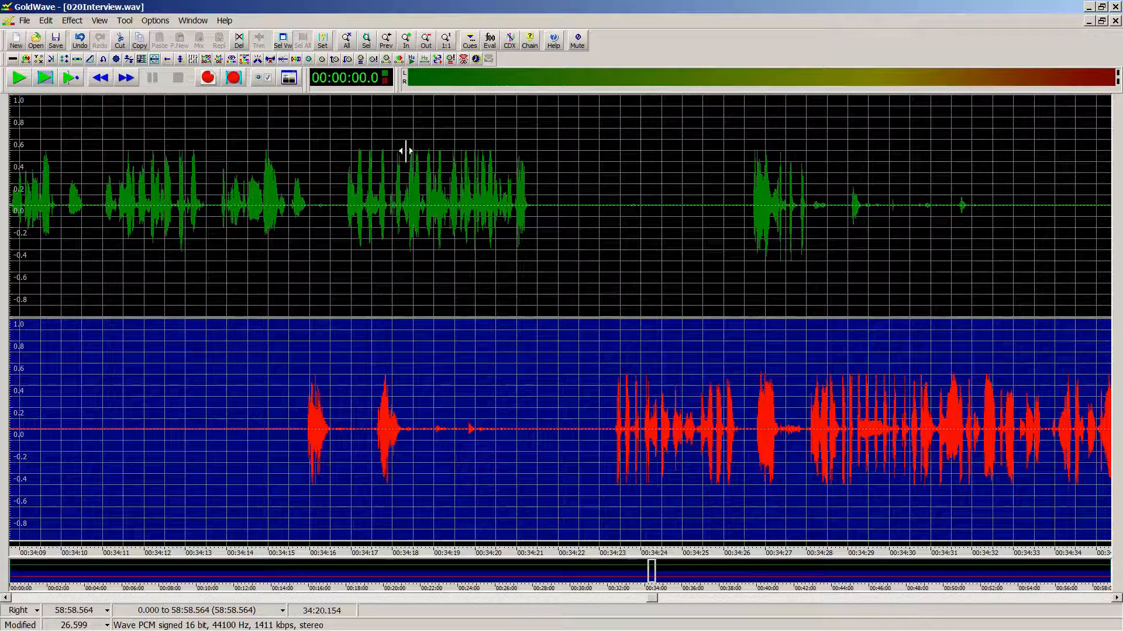
Step: Play back the passage around 34:18 and silence the right channel from 34:18.235 to 34:22.727
middle_click(404, 438)
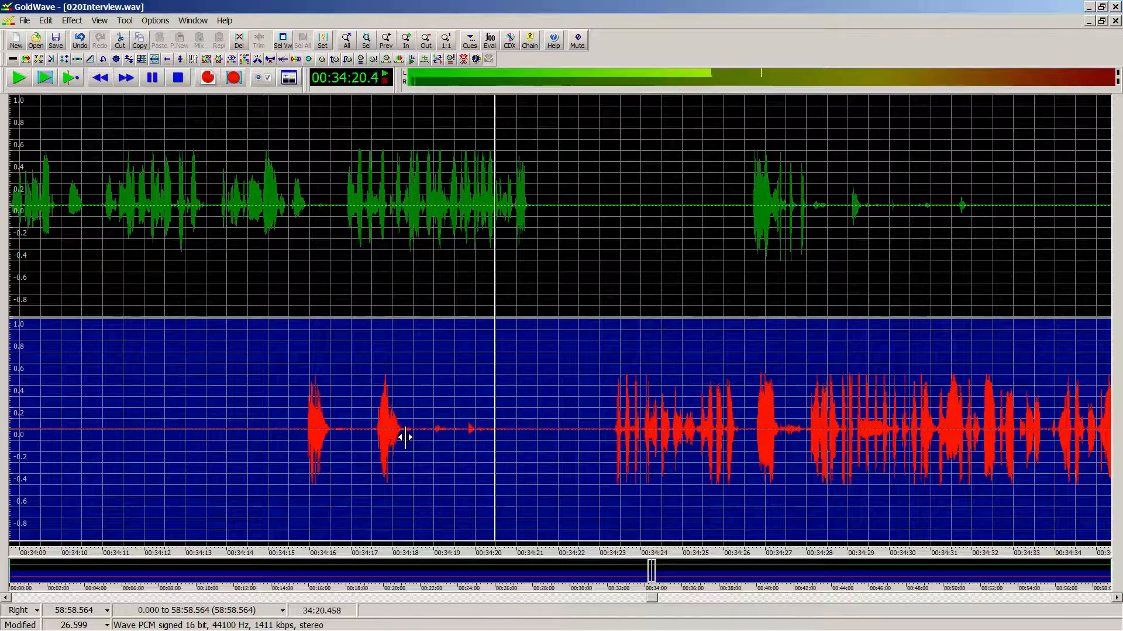
middle_click(405, 438)
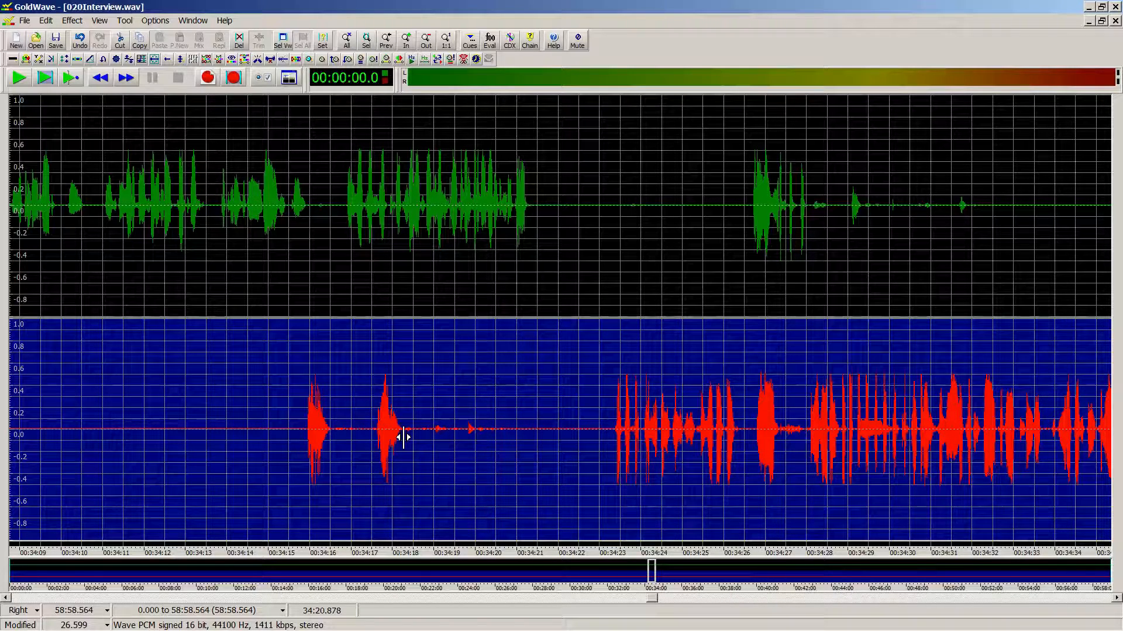
left_click(403, 437)
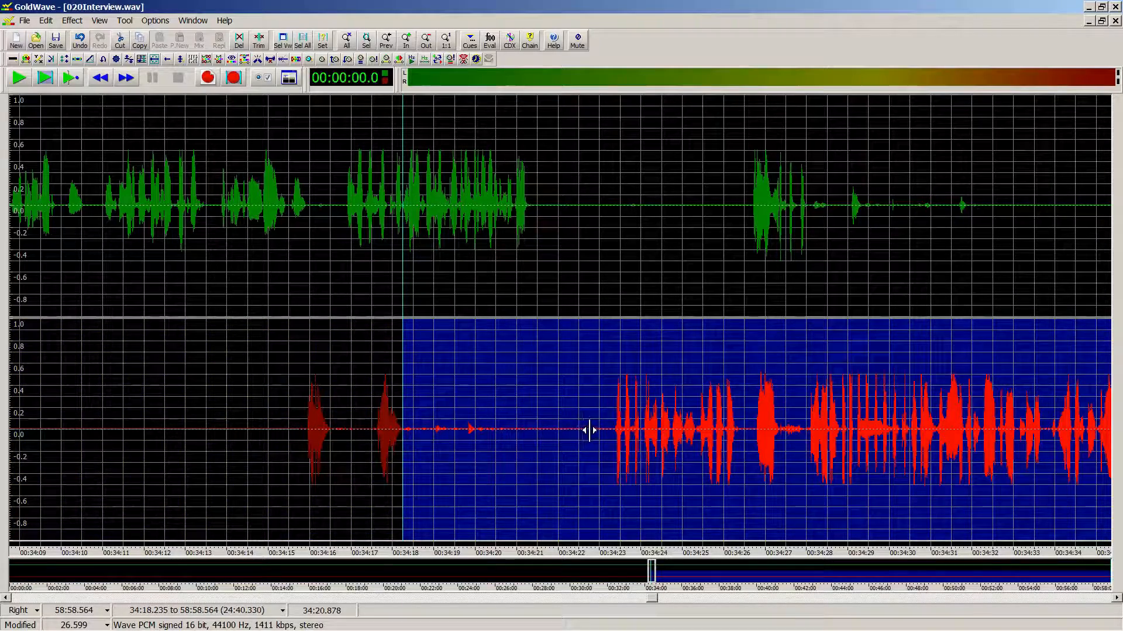
key("alt+e")
key("s")
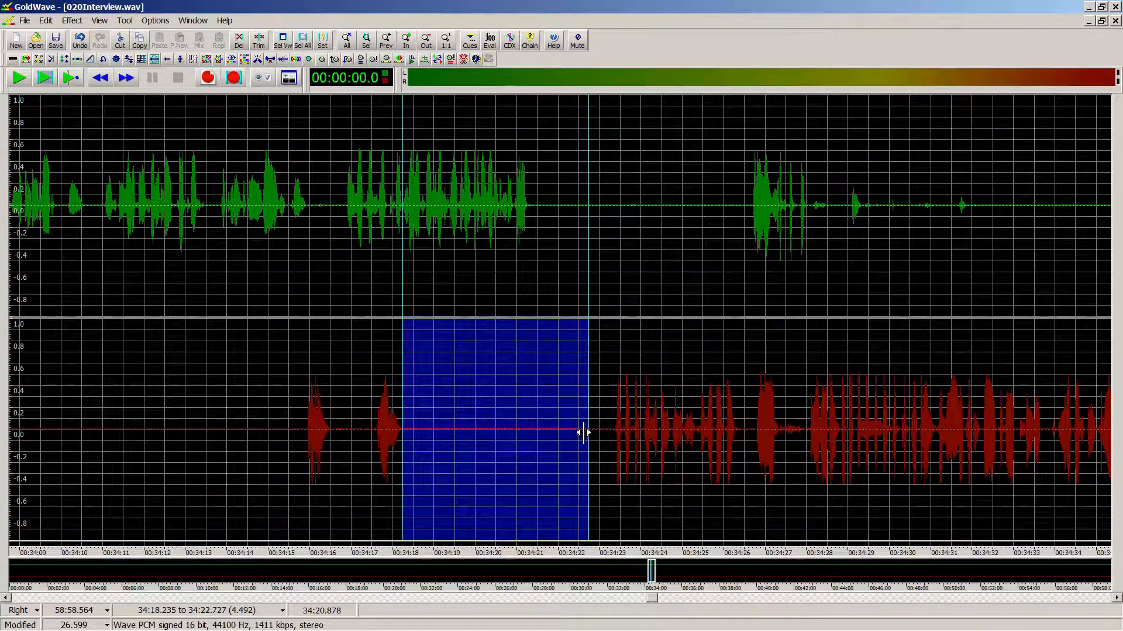
key("ctrl+shift+b")
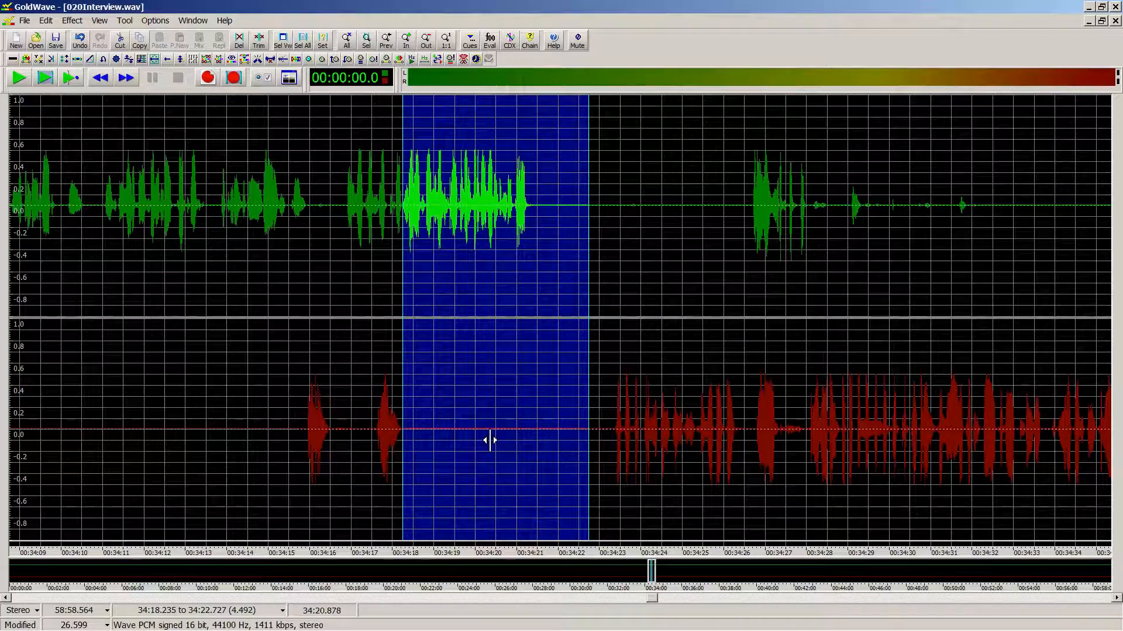
key("ctrl+shift+r")
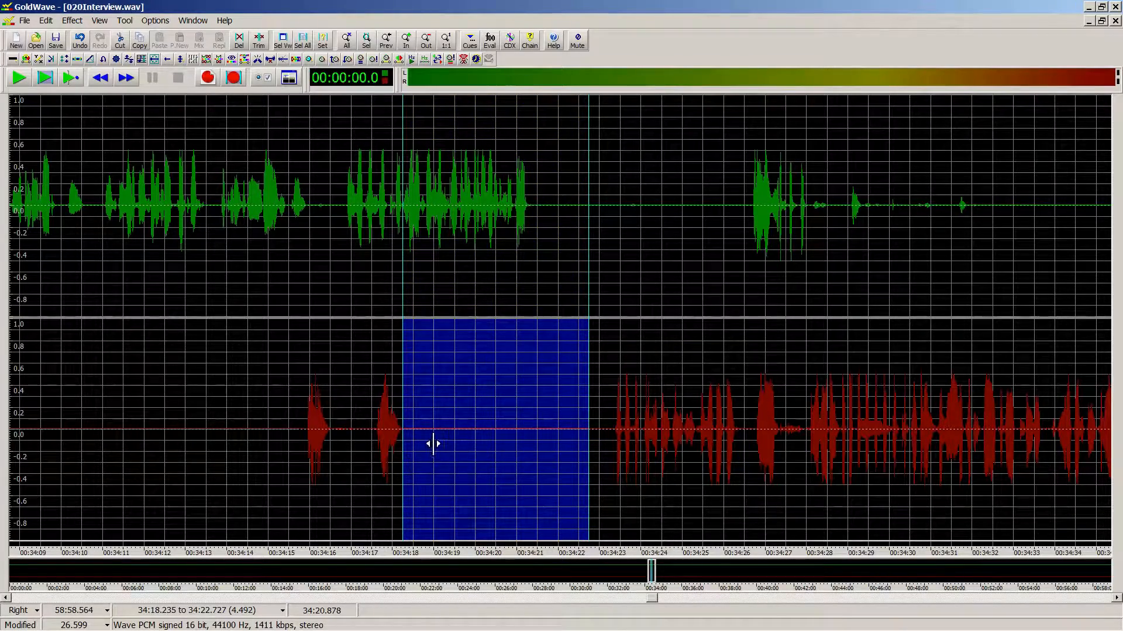
Step: Select the full recording, move on to 36:31 and silence the right channel from 36:31.028 to 36:32.907
key("ctrl+a")
scroll(432, 444, "up", 5)
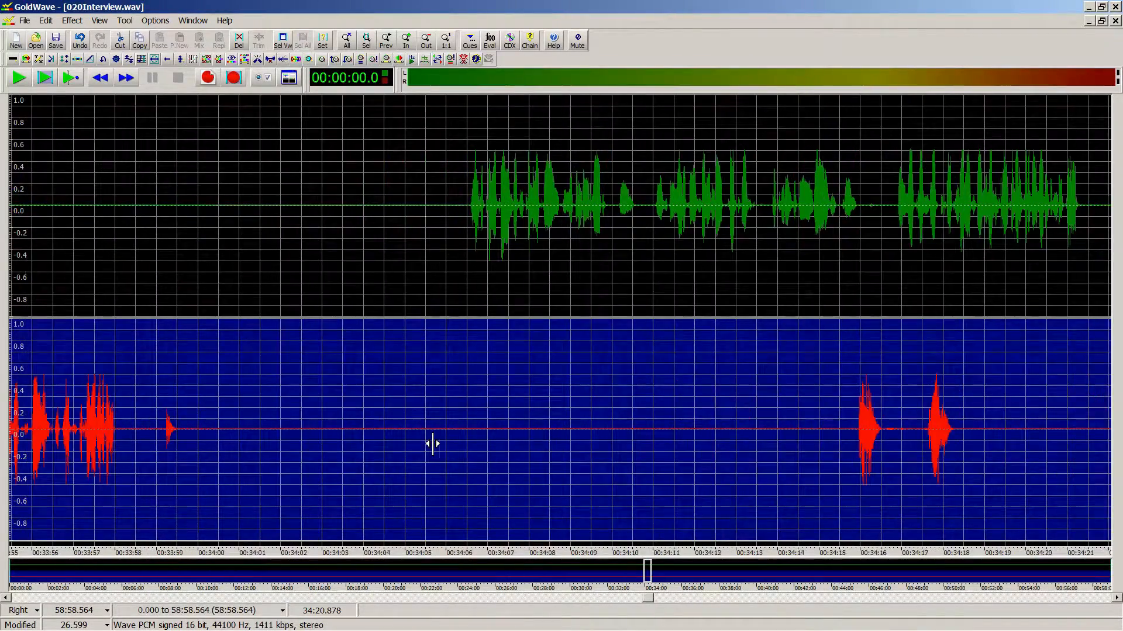
scroll(433, 445, "down", 15)
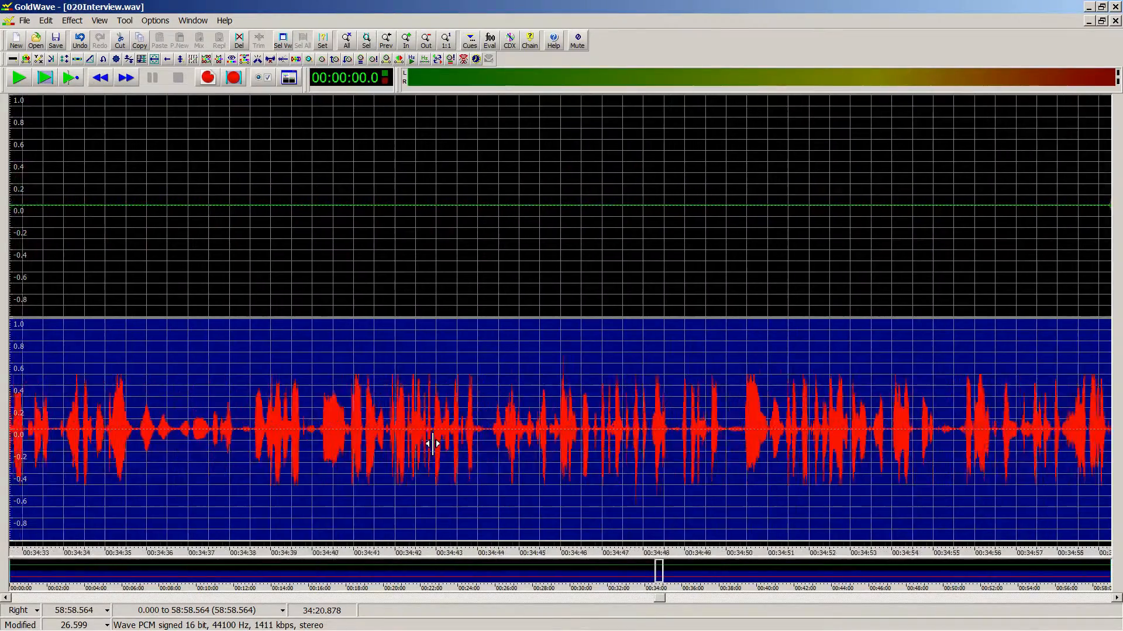
scroll(433, 444, "down", 12)
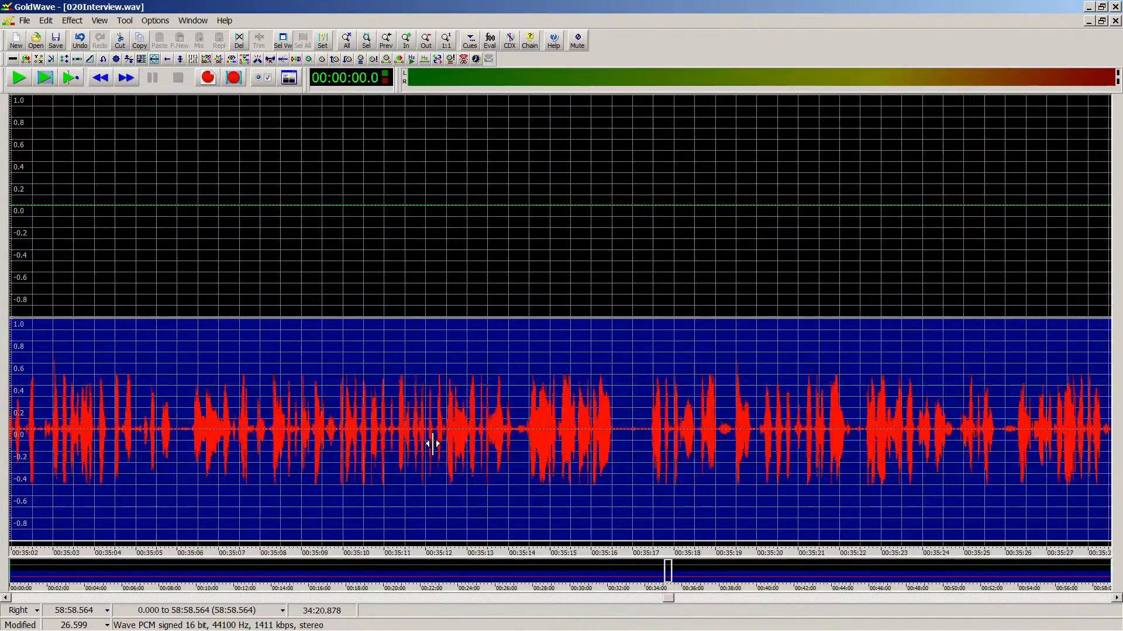
scroll(433, 445, "down", 13)
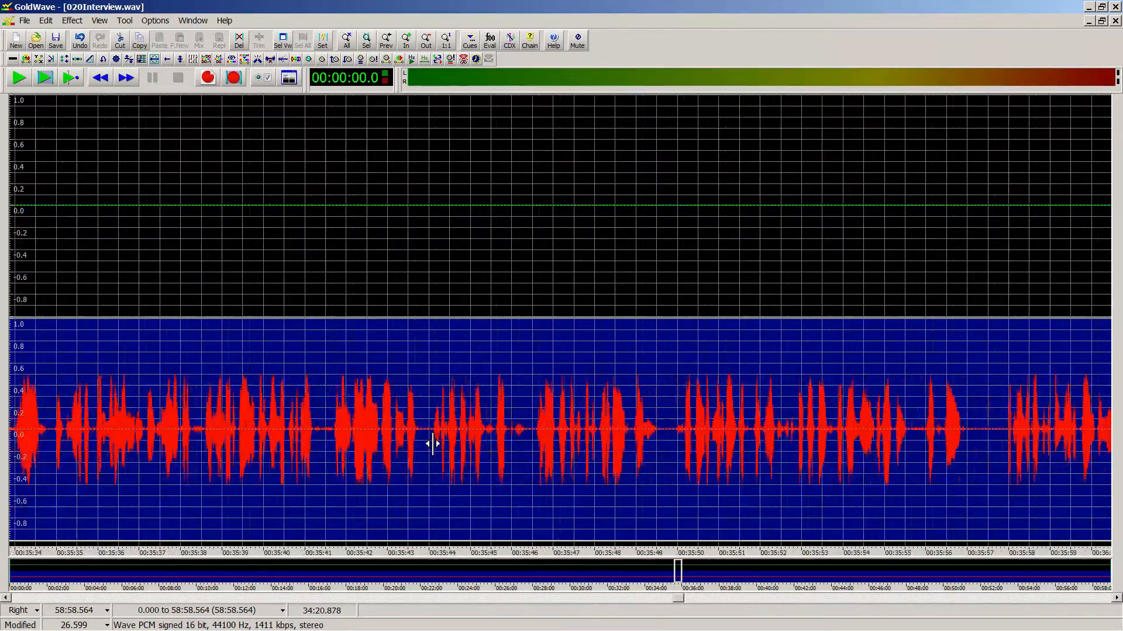
scroll(433, 444, "down", 13)
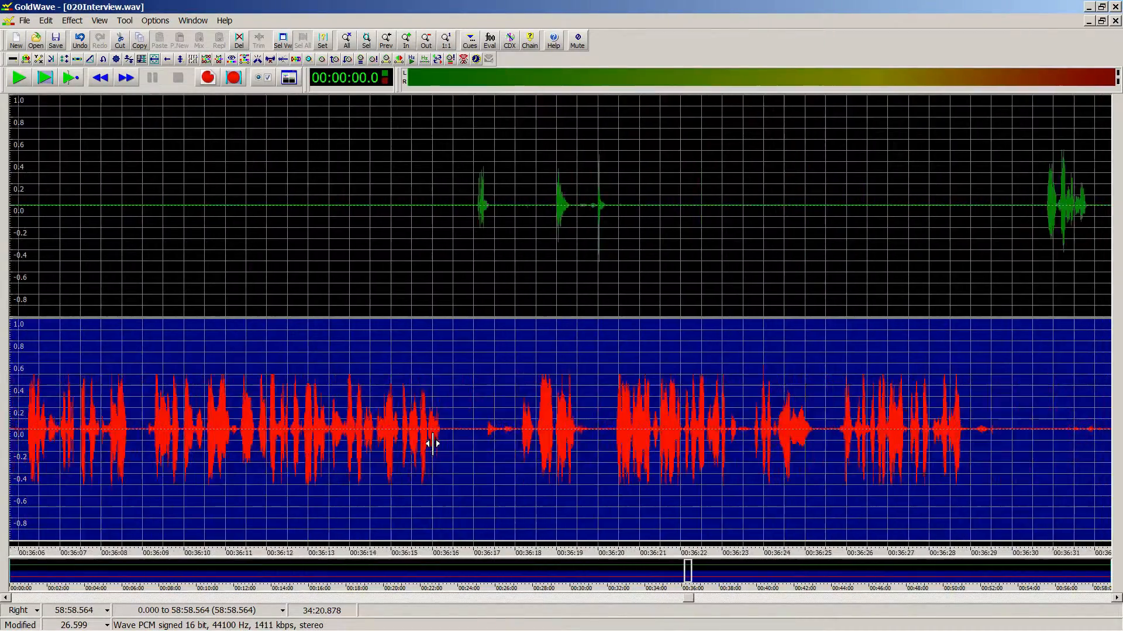
scroll(433, 444, "down", 6)
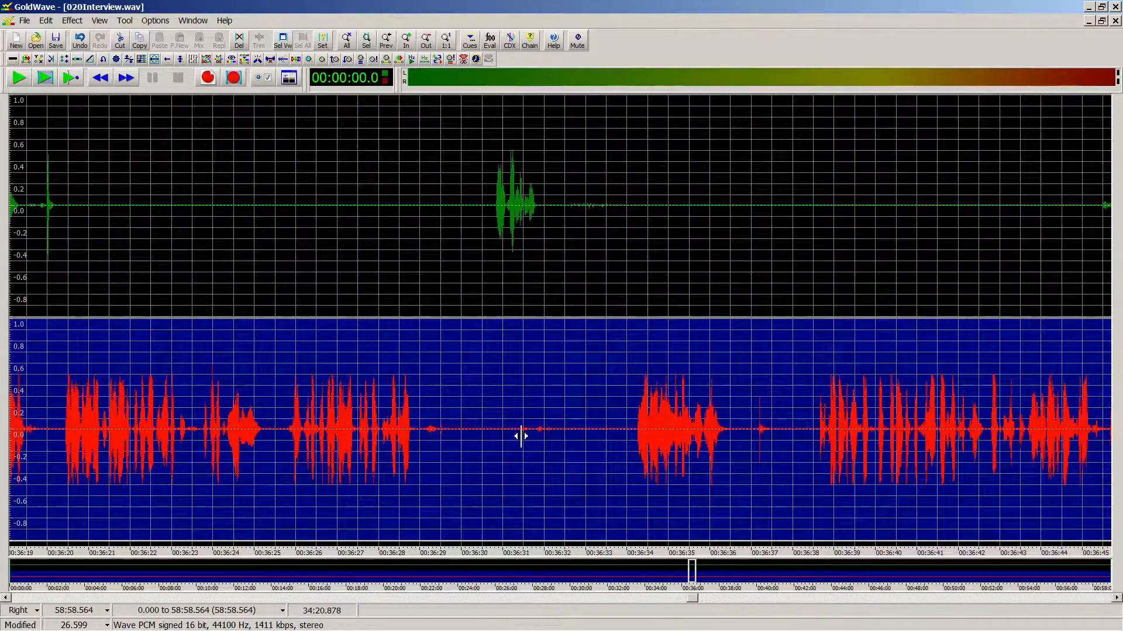
middle_click(517, 432)
left_click(504, 433)
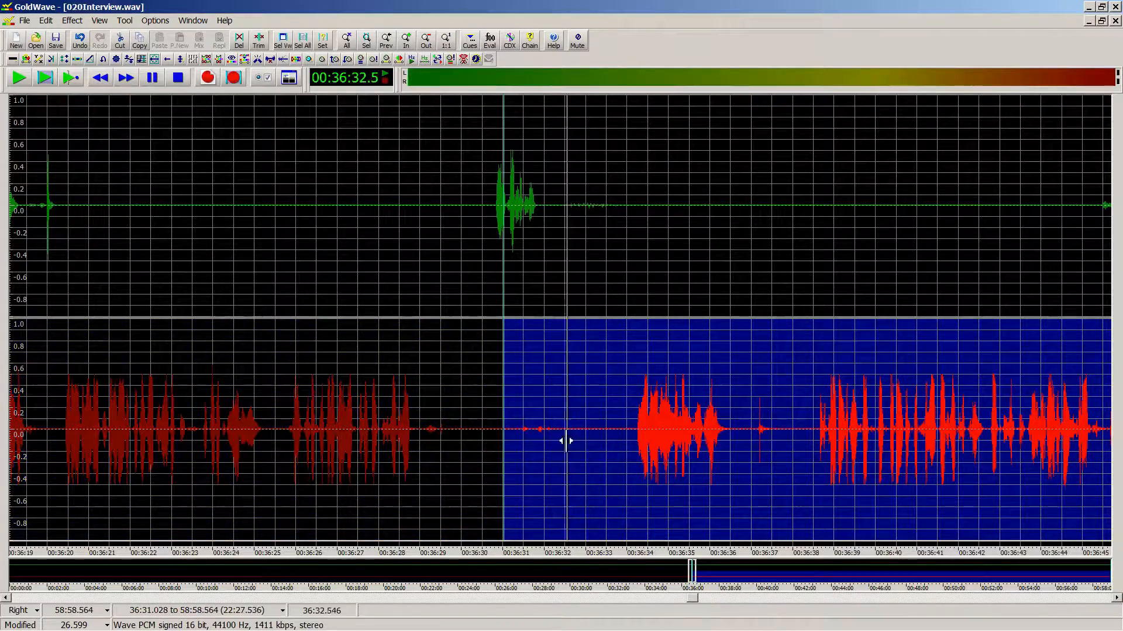
right_click(582, 435)
key("alt+e")
key("m")
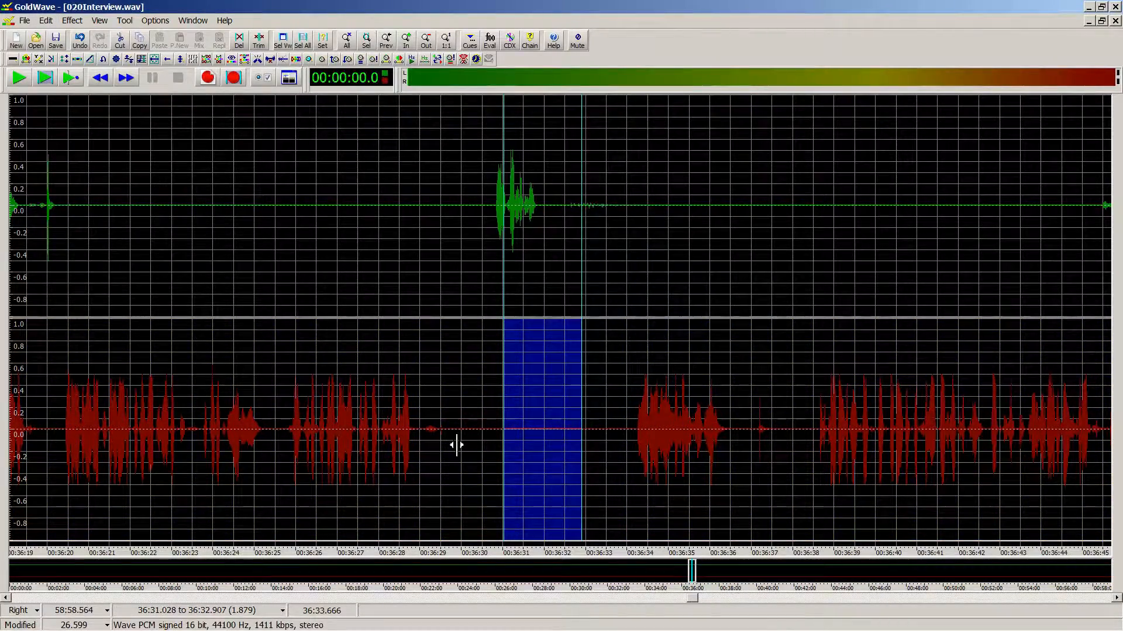
Step: Make both channels active again and select the full length of the recording
scroll(456, 445, "down", 1)
key("ctrl+b")
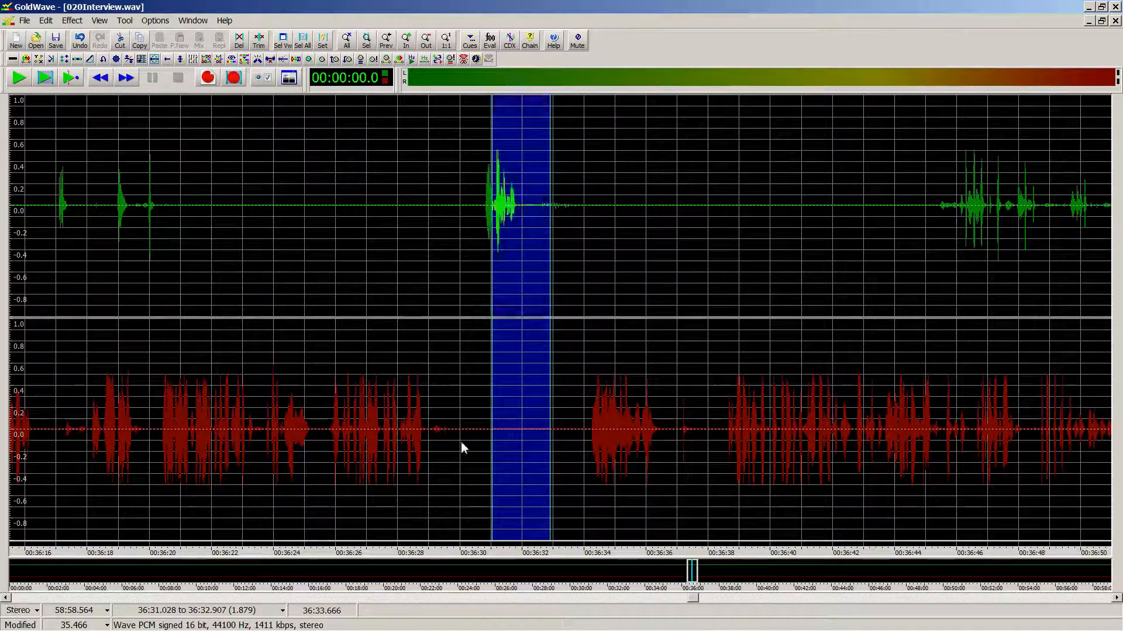
key("ctrl+a")
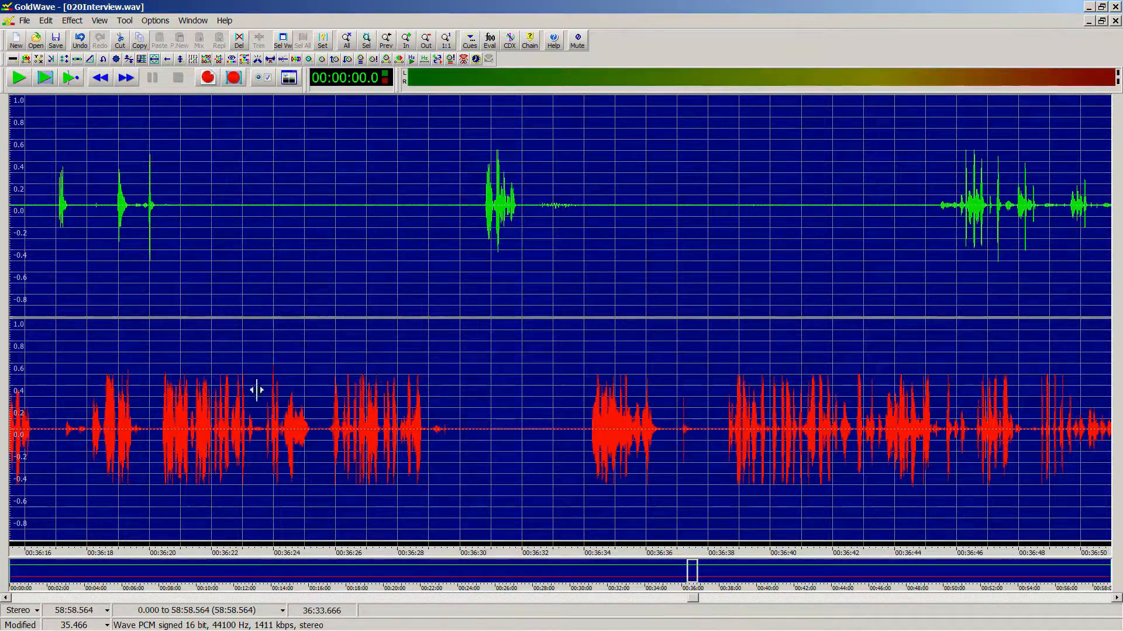
Step: Switch to the Outlook message with the editing notes to look up the end time and return to GoldWave
key("alt+Tab")
key("alt+Tab")
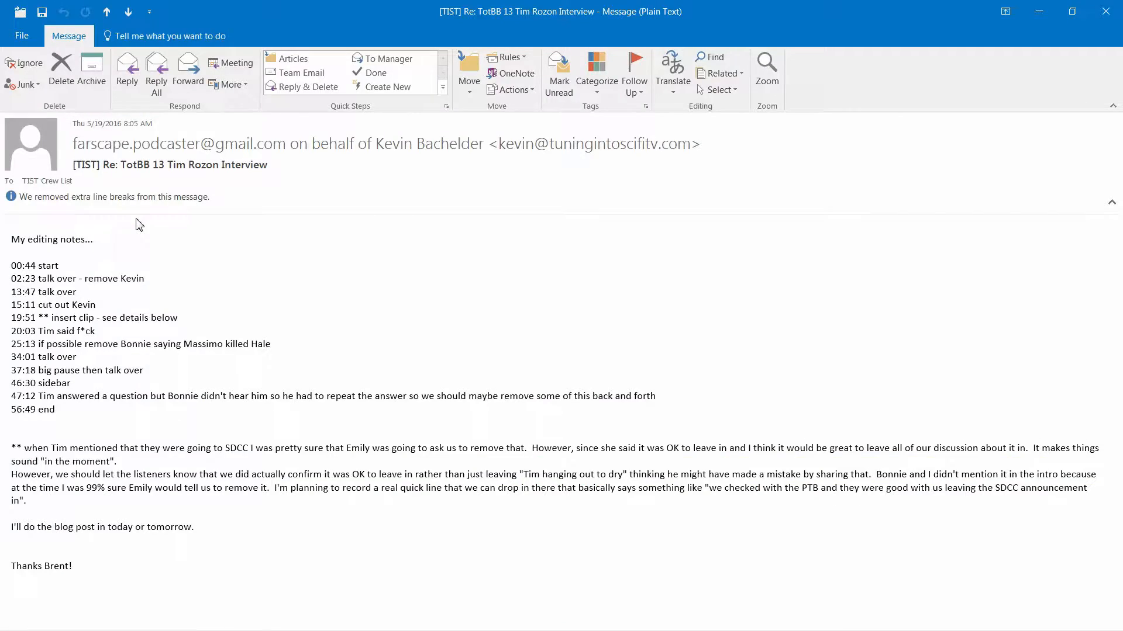
key("alt+Tab")
Step: Play back the passages between about 56:15 and 57:06 to locate where the interview should end
middle_click(222, 198)
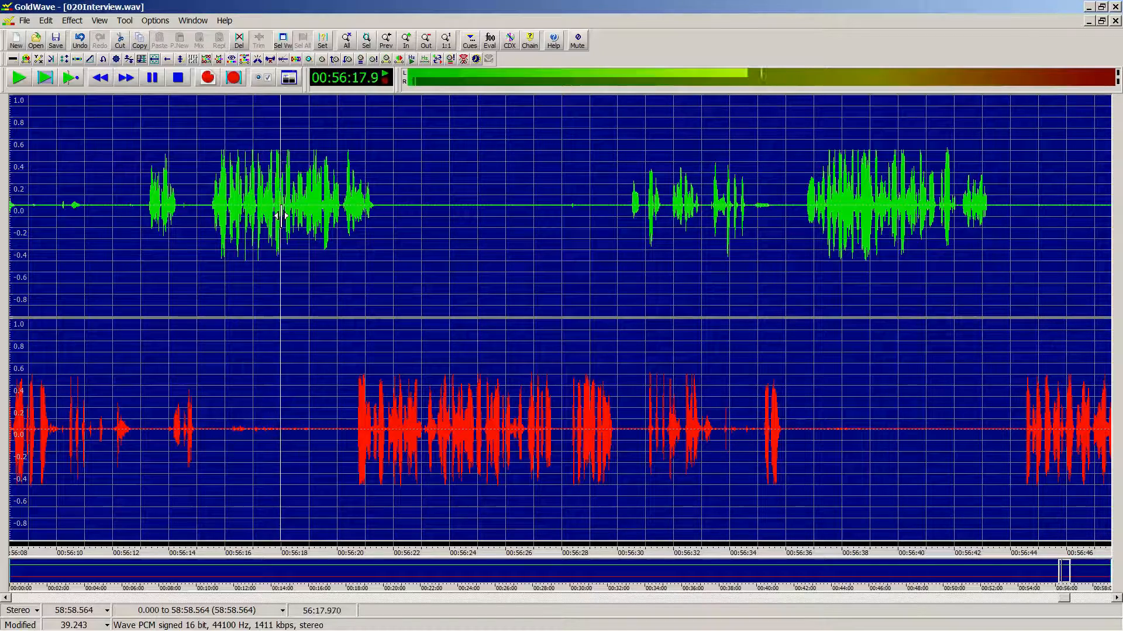
middle_click(494, 249)
middle_click(643, 253)
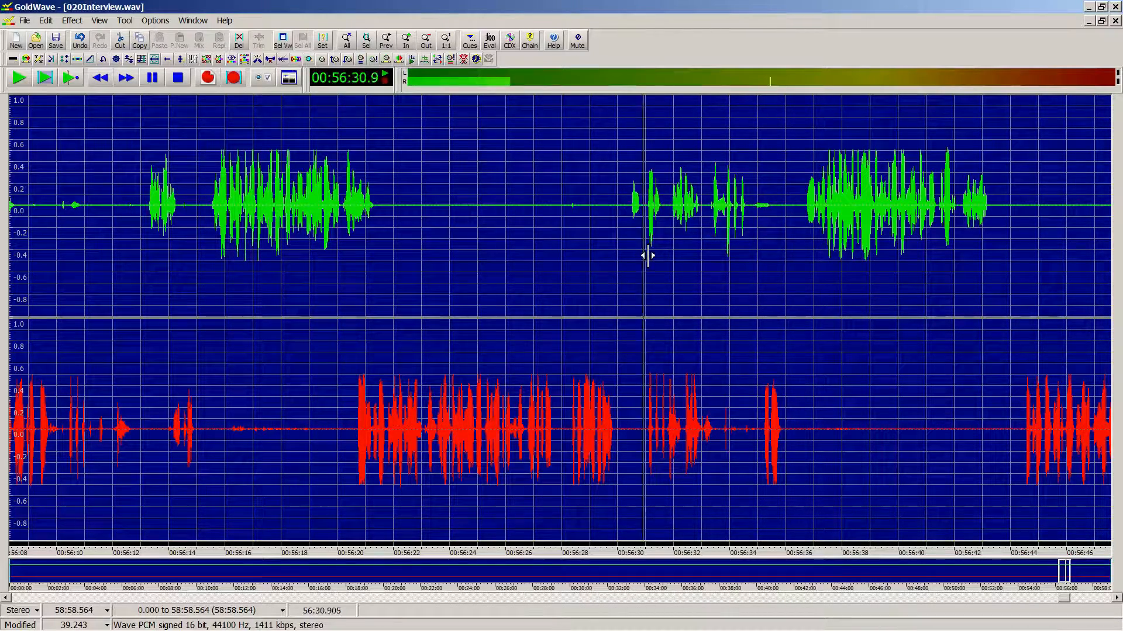
middle_click(728, 238)
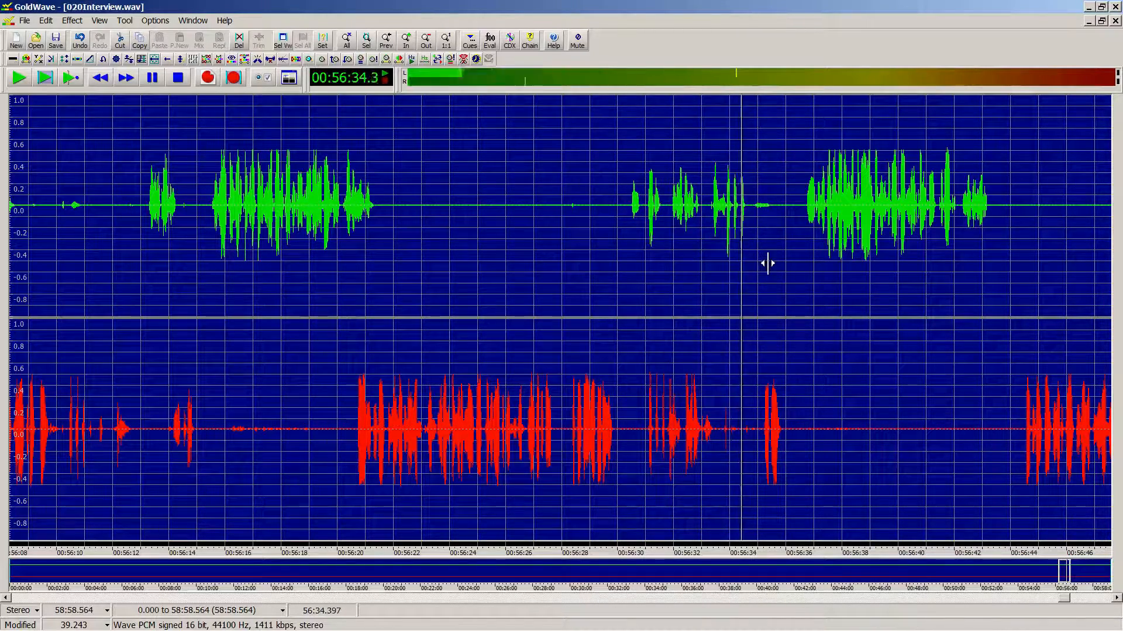
middle_click(808, 256)
middle_click(964, 234)
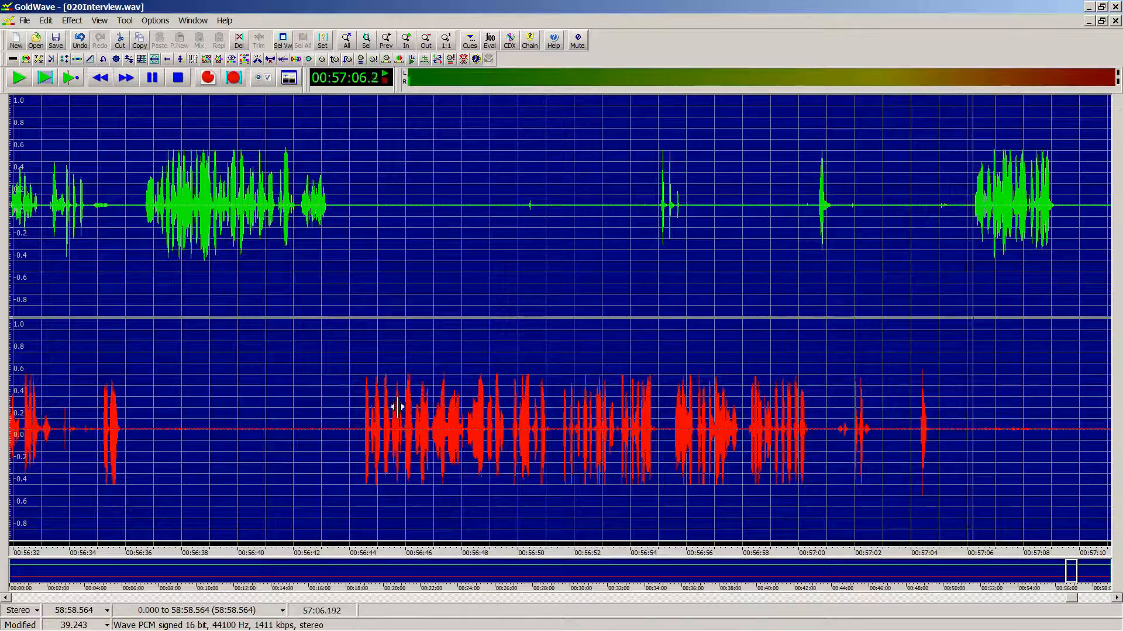
left_click(269, 215)
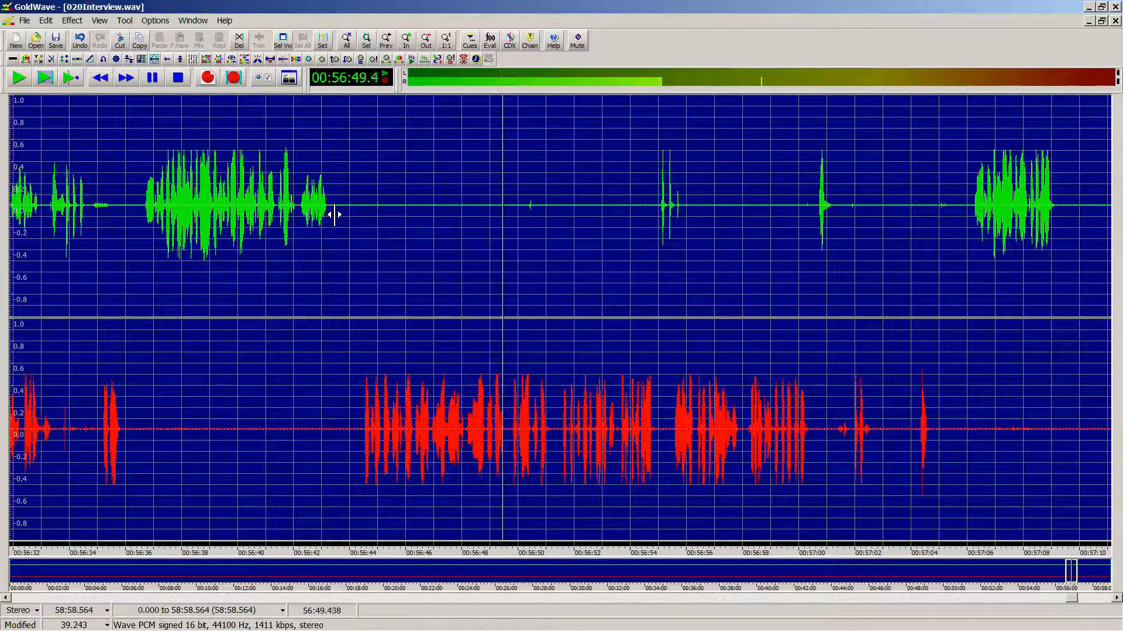
key("space")
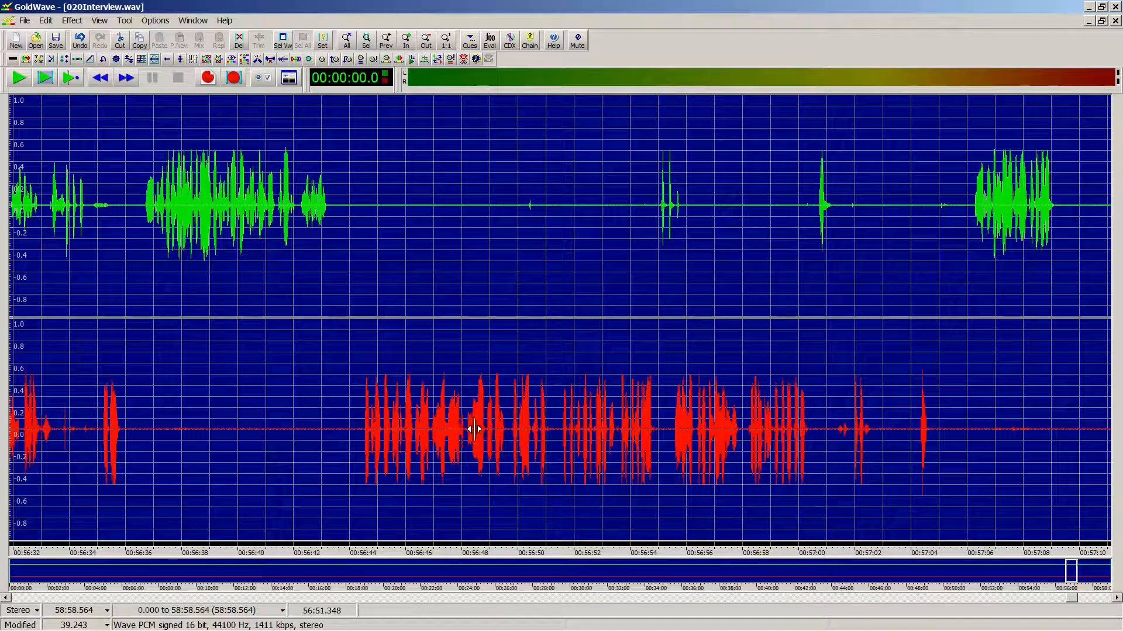
Step: Try ending the selection at 56:49.639 and compare that end point with the editing notes in Outlook
right_click(507, 430)
key("p")
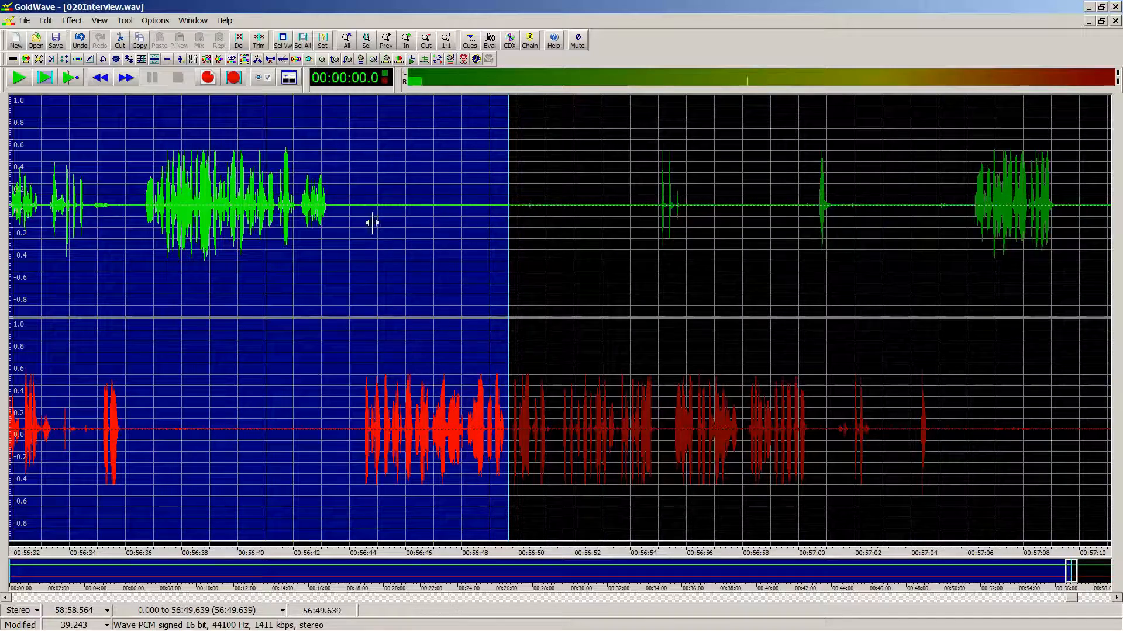
key("alt+Tab")
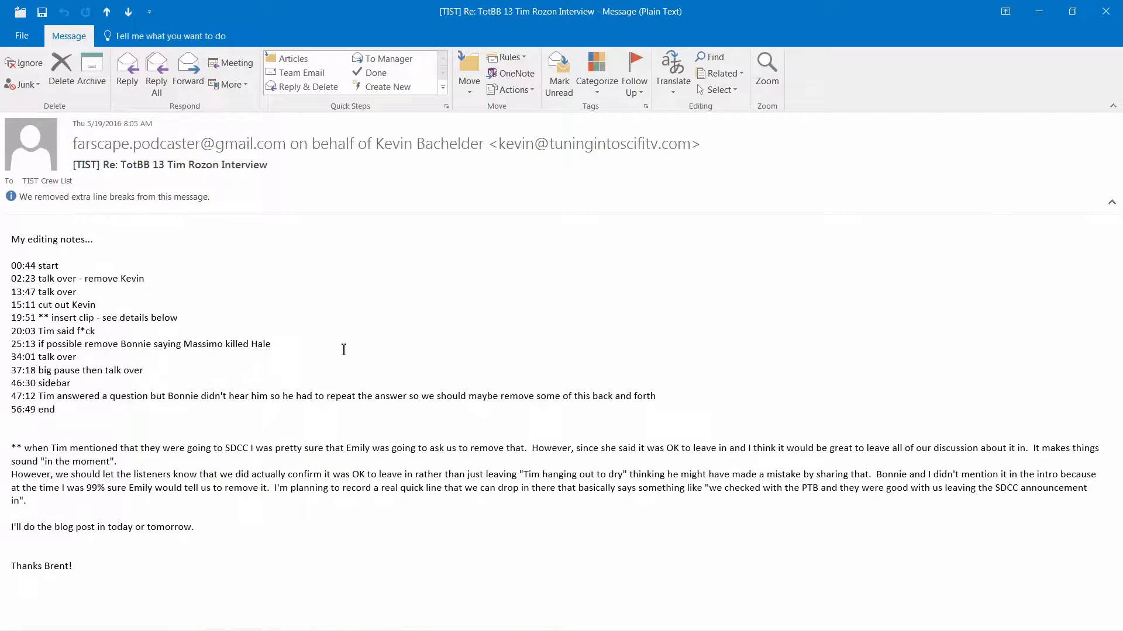
key("alt+Tab")
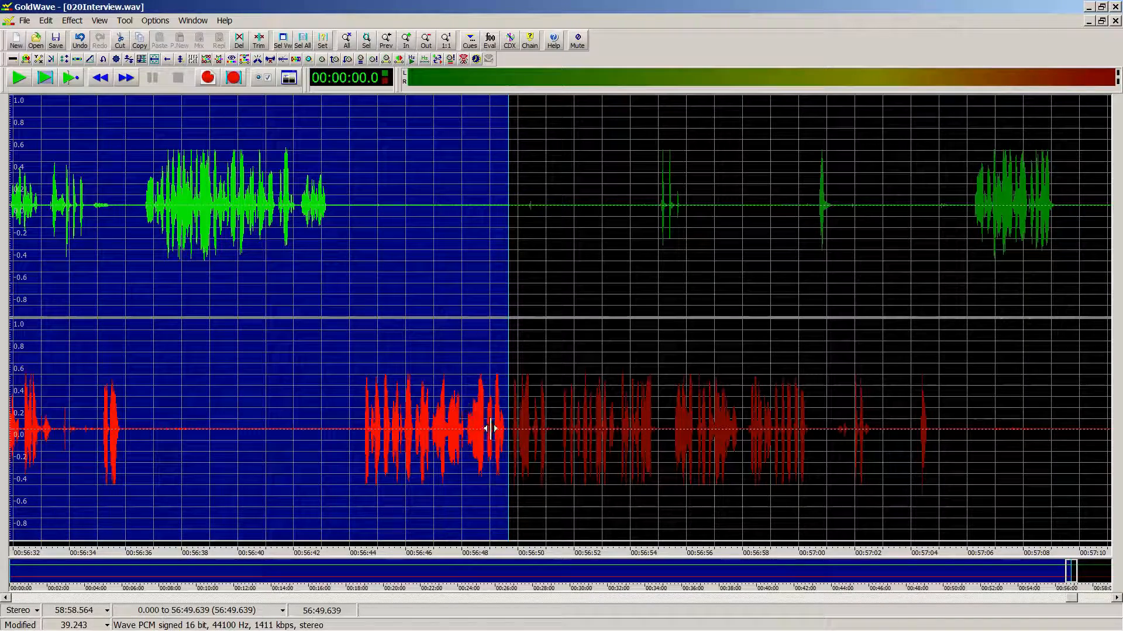
Step: Delete both channels from 56:49.605 to the end of the recording and select the full remaining length
key("ctrl+a")
scroll(510, 440, "down", 2)
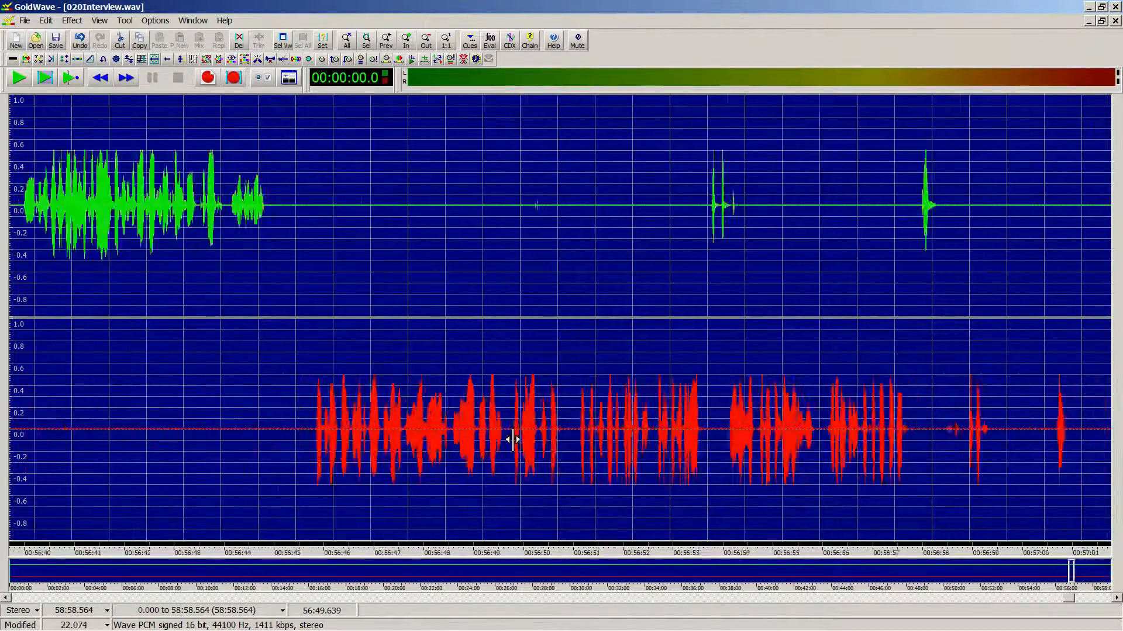
left_click(510, 442)
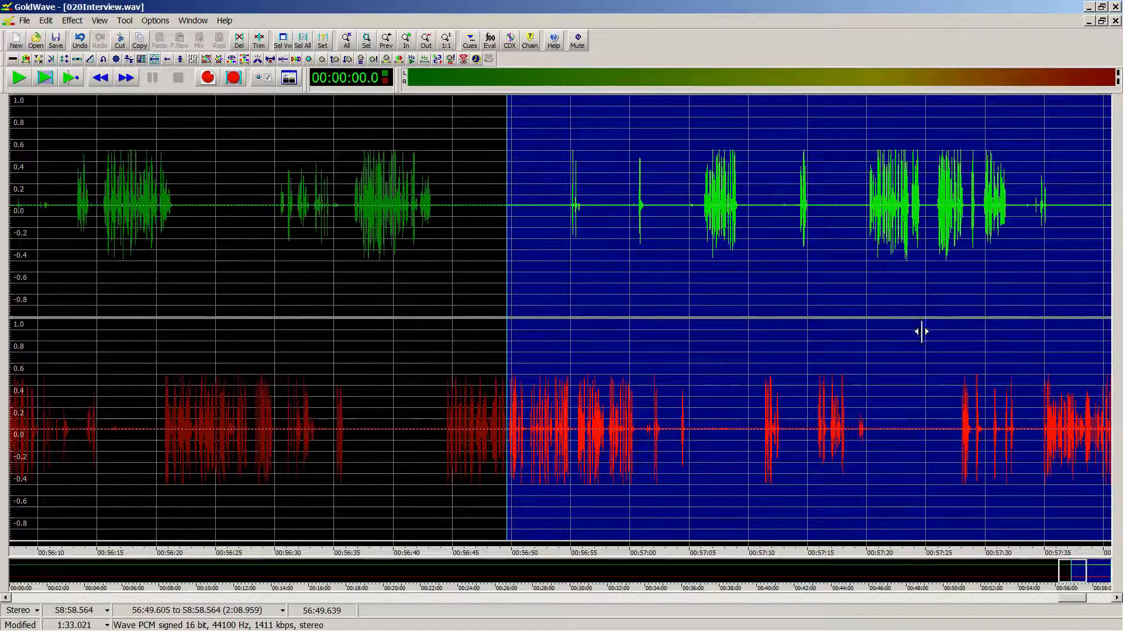
mouse_move(1072, 599)
left_mouse_down()
mouse_move(1098, 599)
mouse_move(1077, 600)
left_mouse_up()
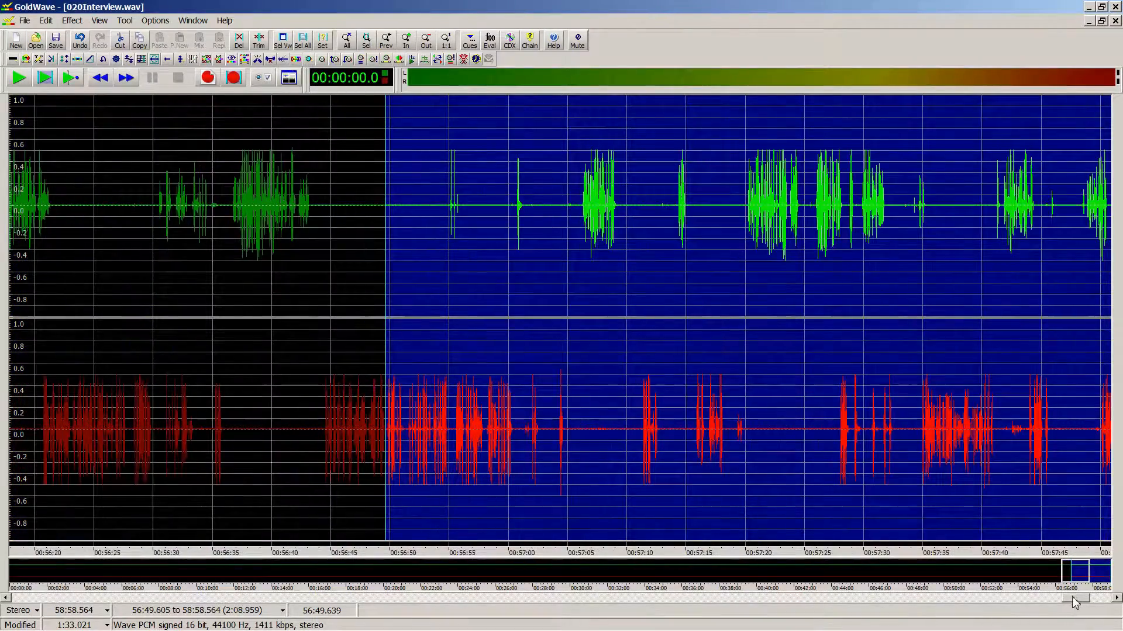
key("Delete")
key("ctrl+a")
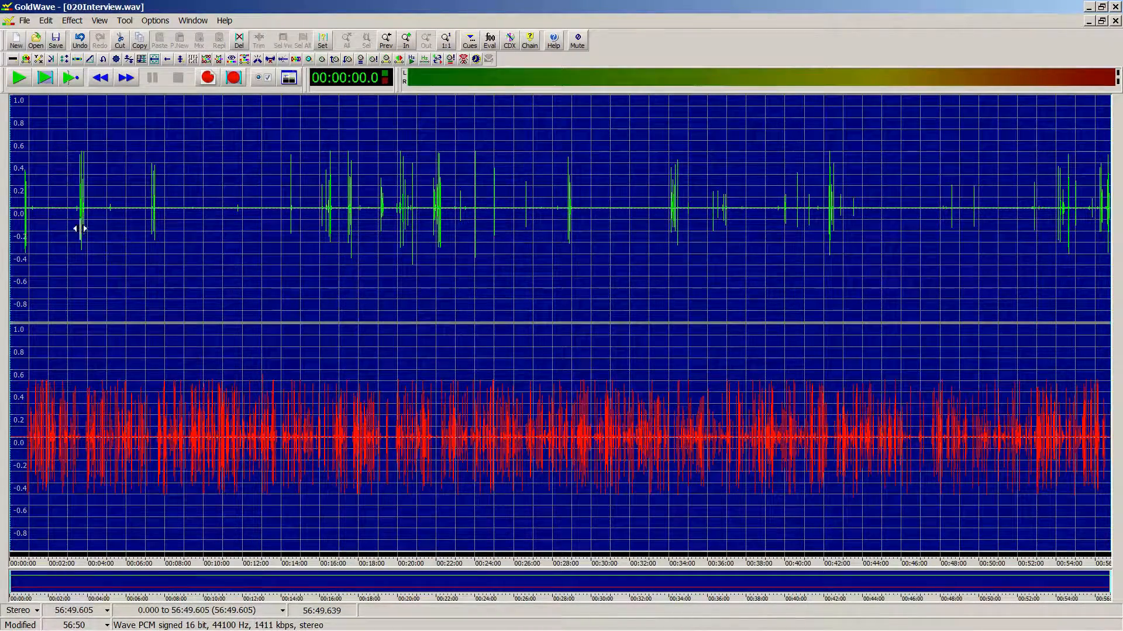
Step: Zoom in on the opening six minutes of the trimmed recording while keeping its full length selected
right_click(104, 200)
key("shift+s")
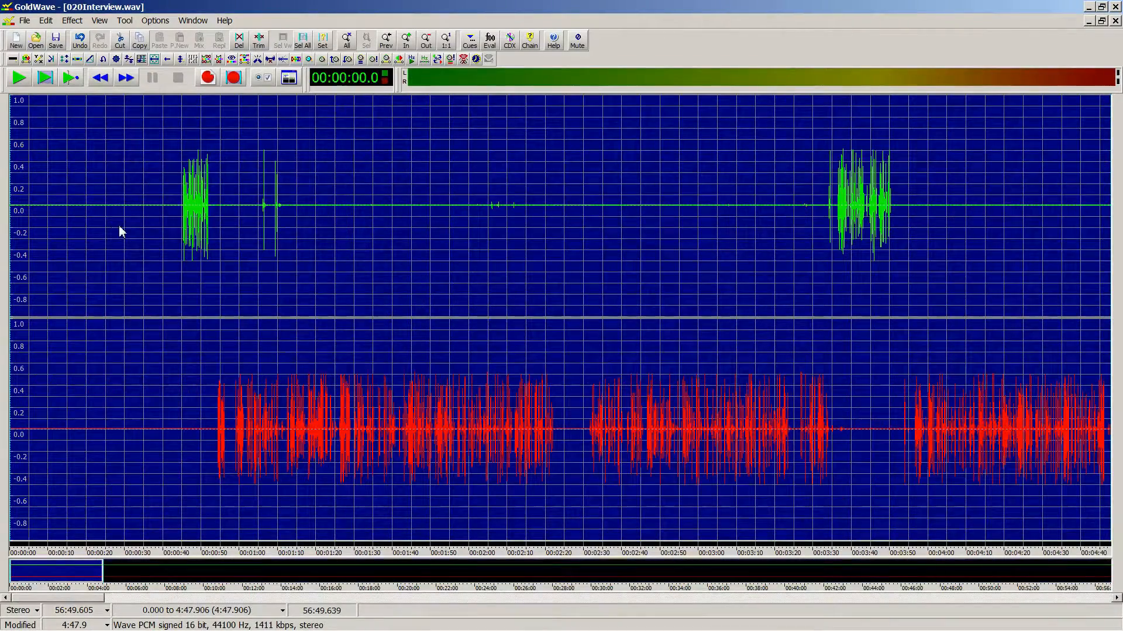
key("ctrl+a")
key("shift+a")
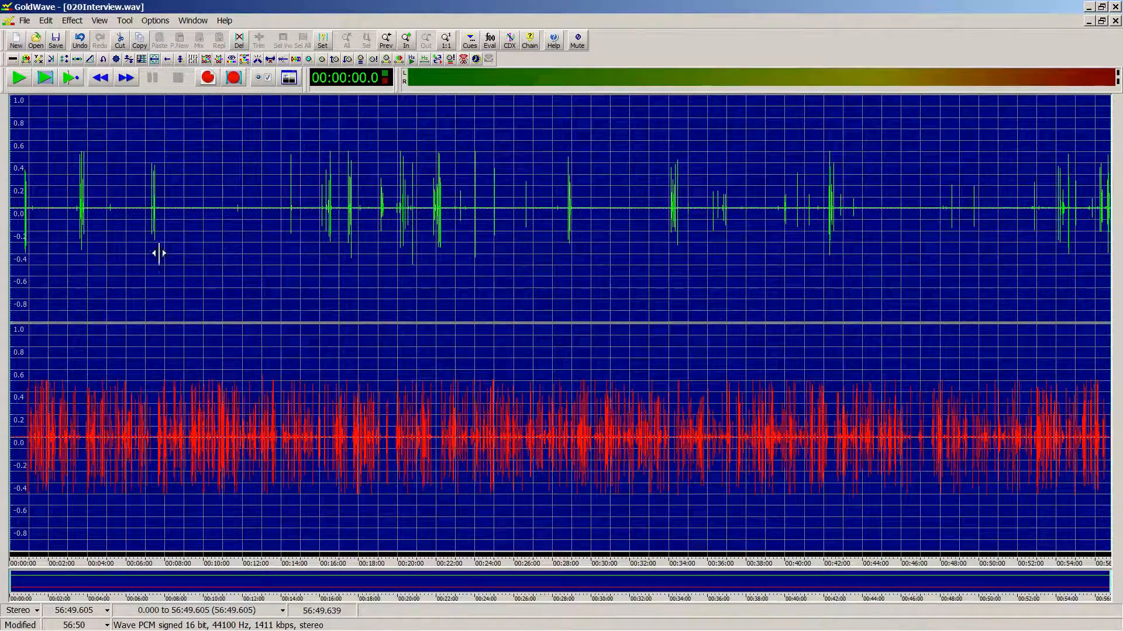
right_click(127, 212)
key("shift+s")
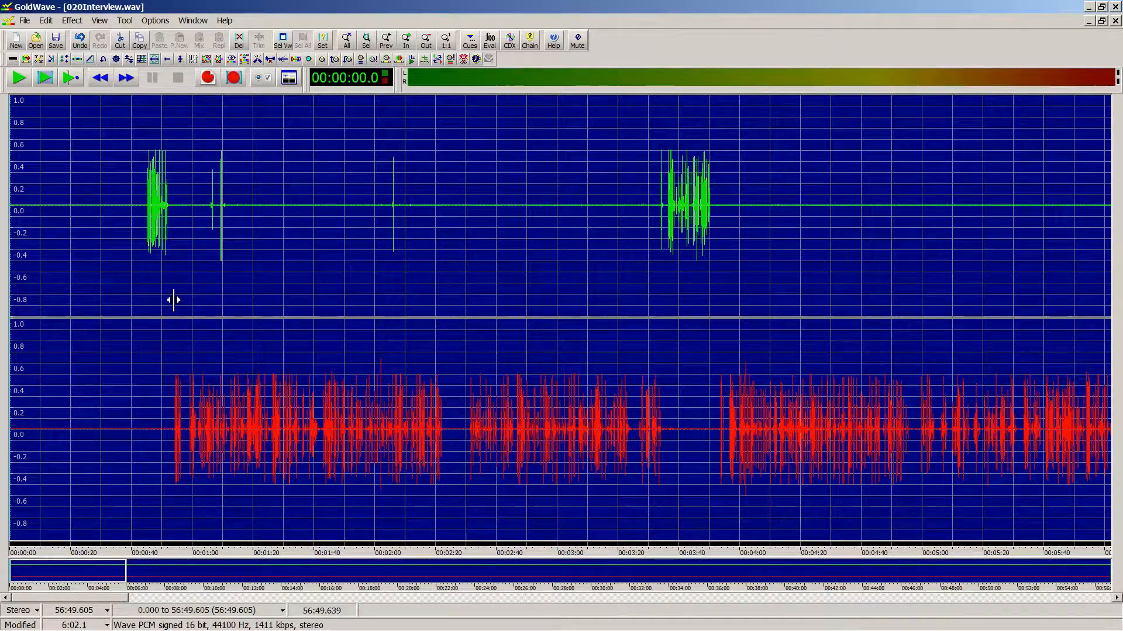
Step: Apply the Channel Mixer with the Skype preset to the full recording, setting all four channel volumes to 100%
scroll(174, 299, "down", 2)
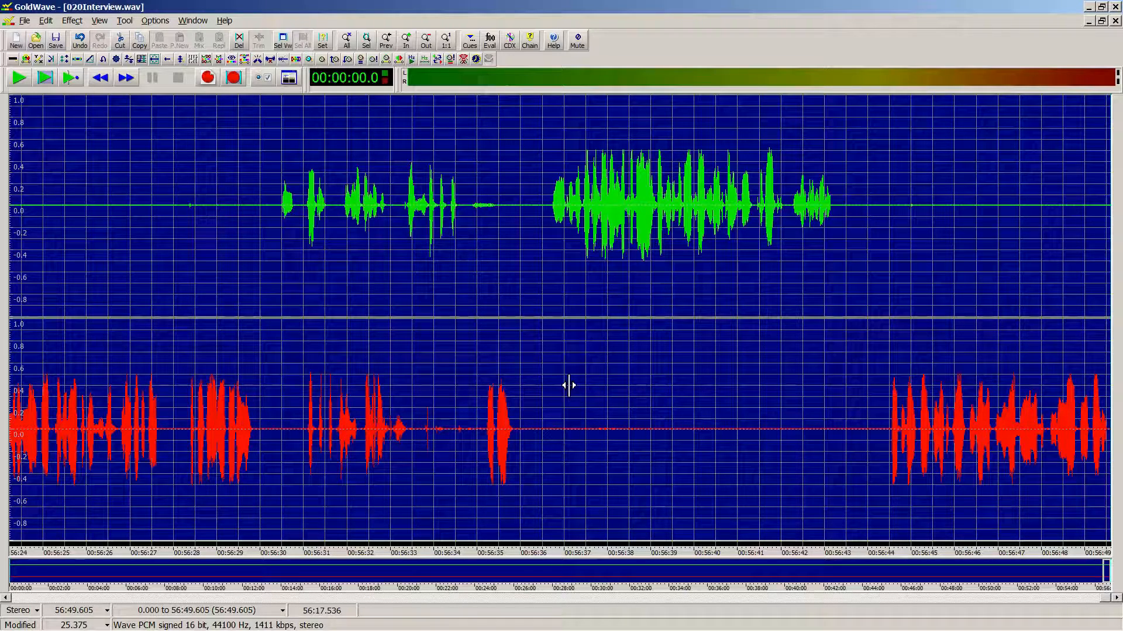
key("alt+c")
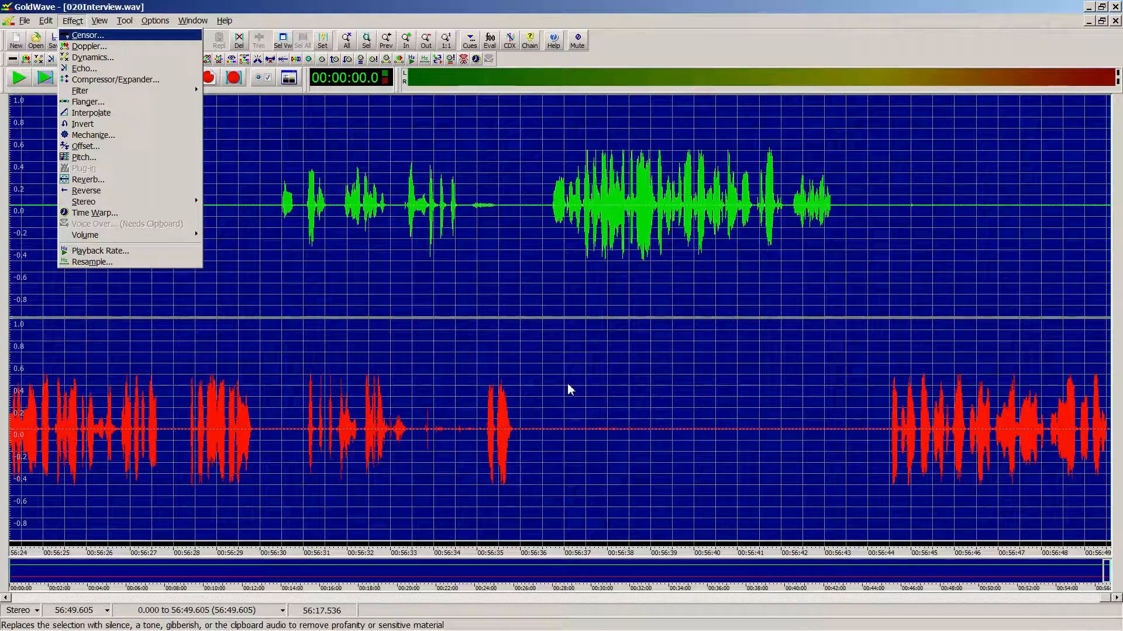
key("Up")
key("Up")
key("Up")
key("Up")
key("Up")
key("Up")
key("Right")
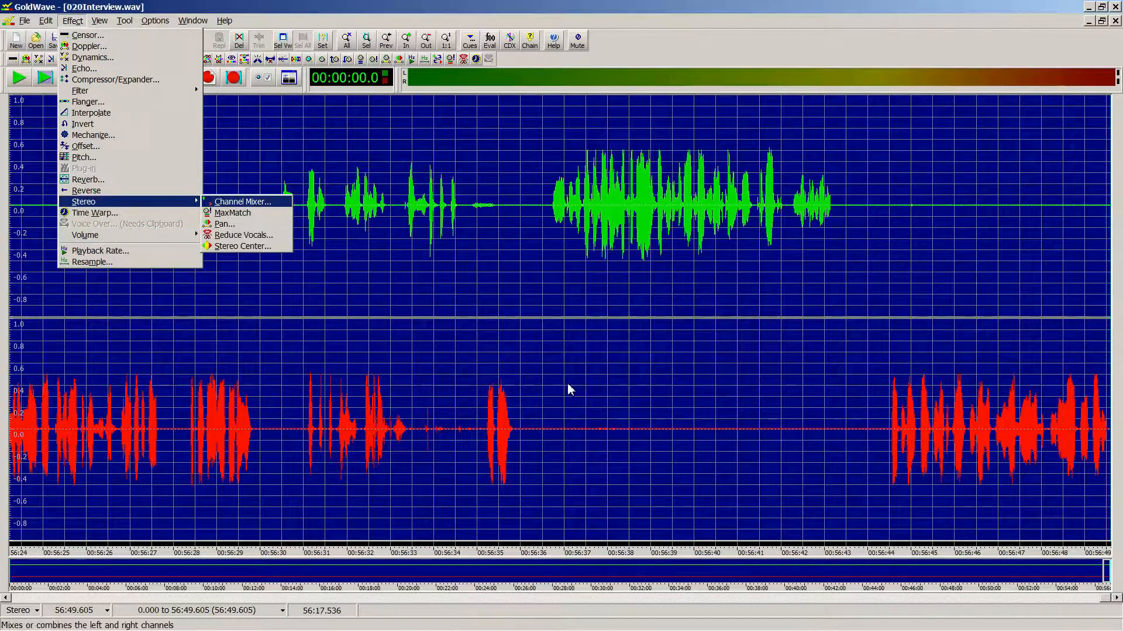
key("Return")
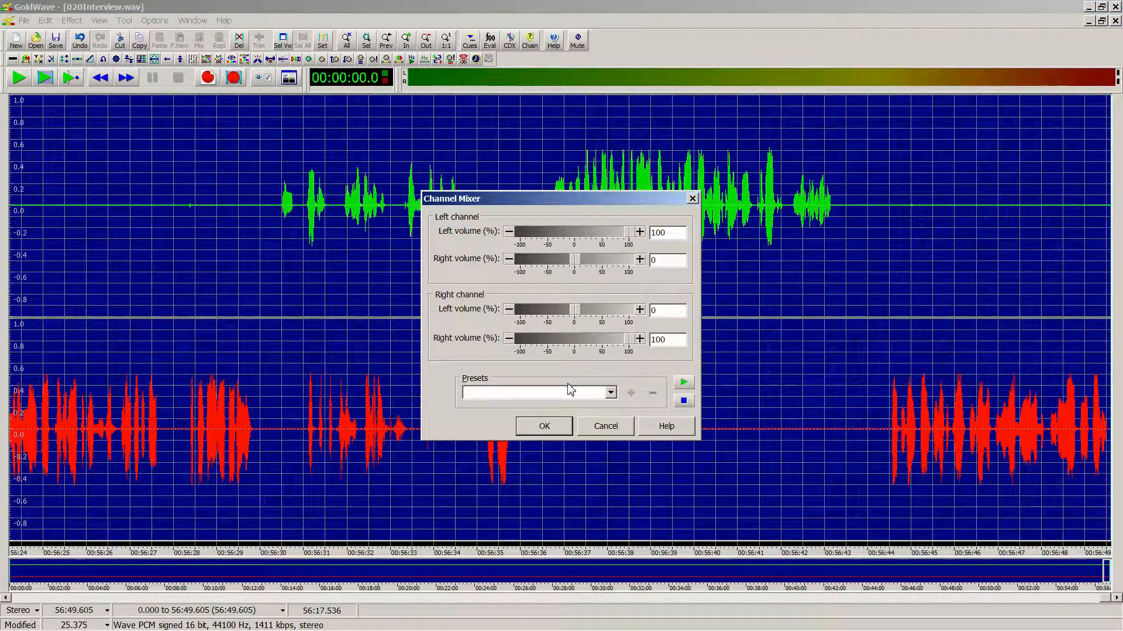
left_click(610, 396)
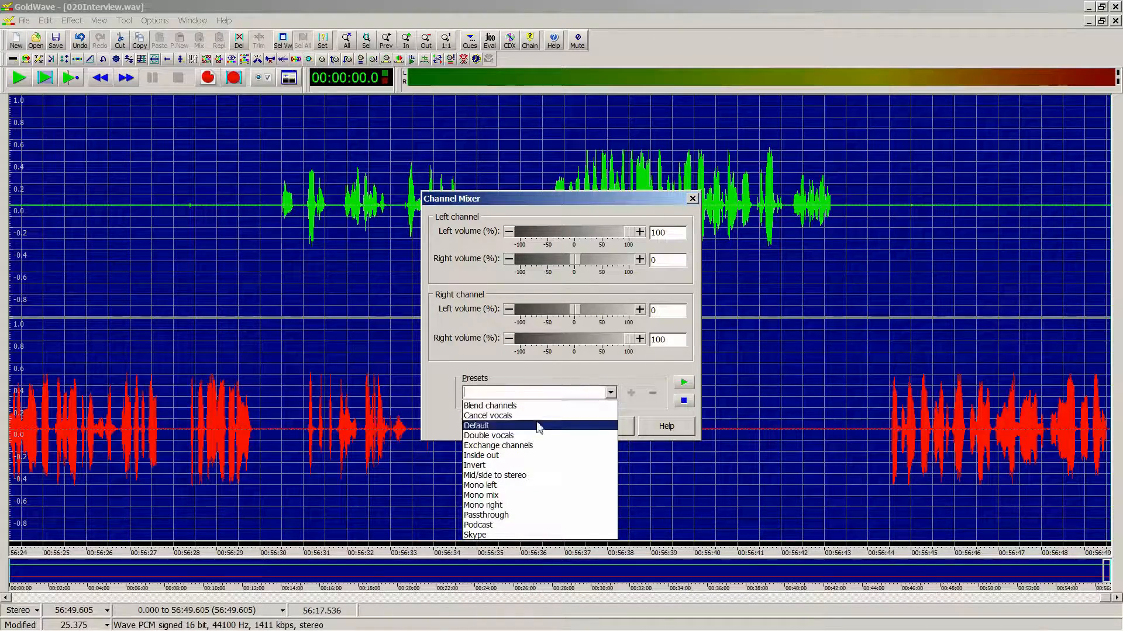
left_click(495, 536)
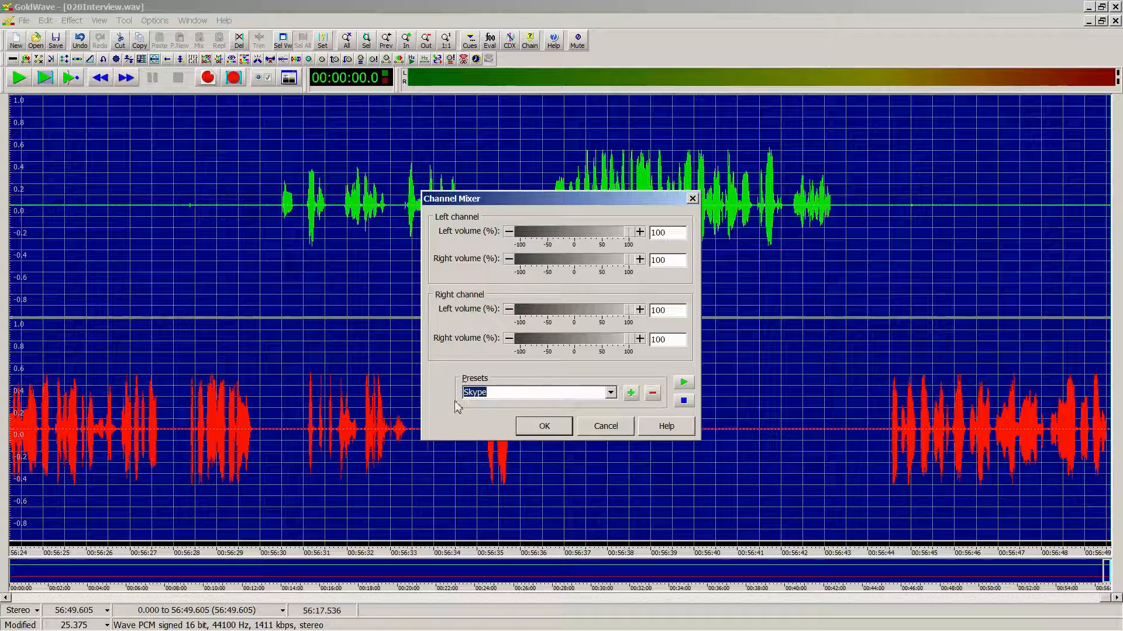
left_click(544, 427)
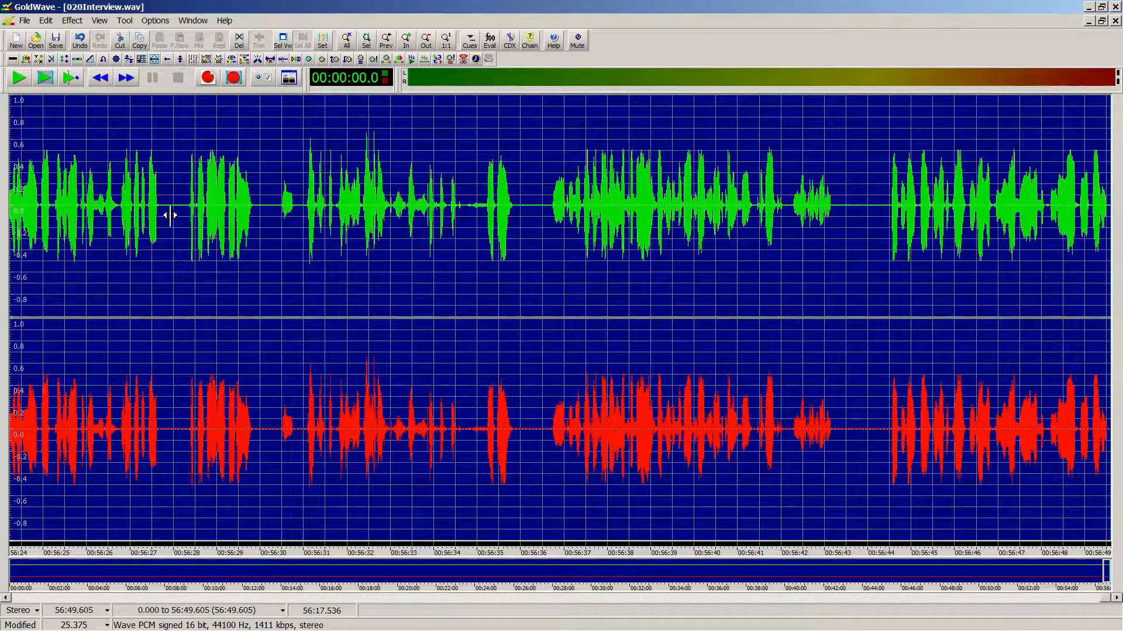
Step: Play back the mixed passages between about 56:26 and 56:34 and save 020Interview.wav
middle_click(105, 191)
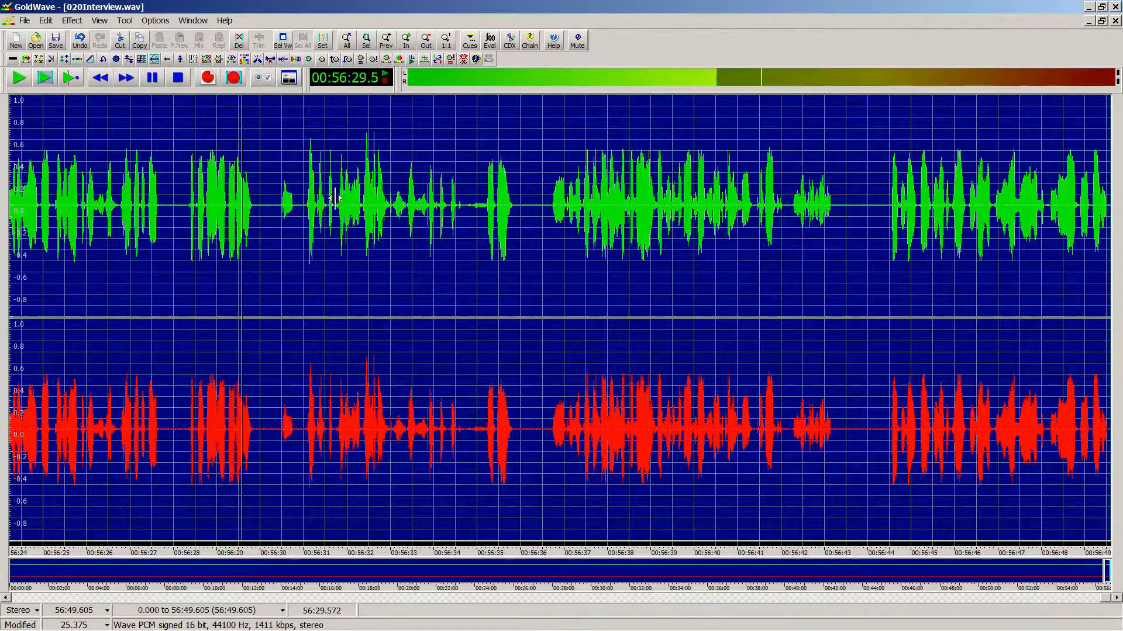
middle_click(349, 193)
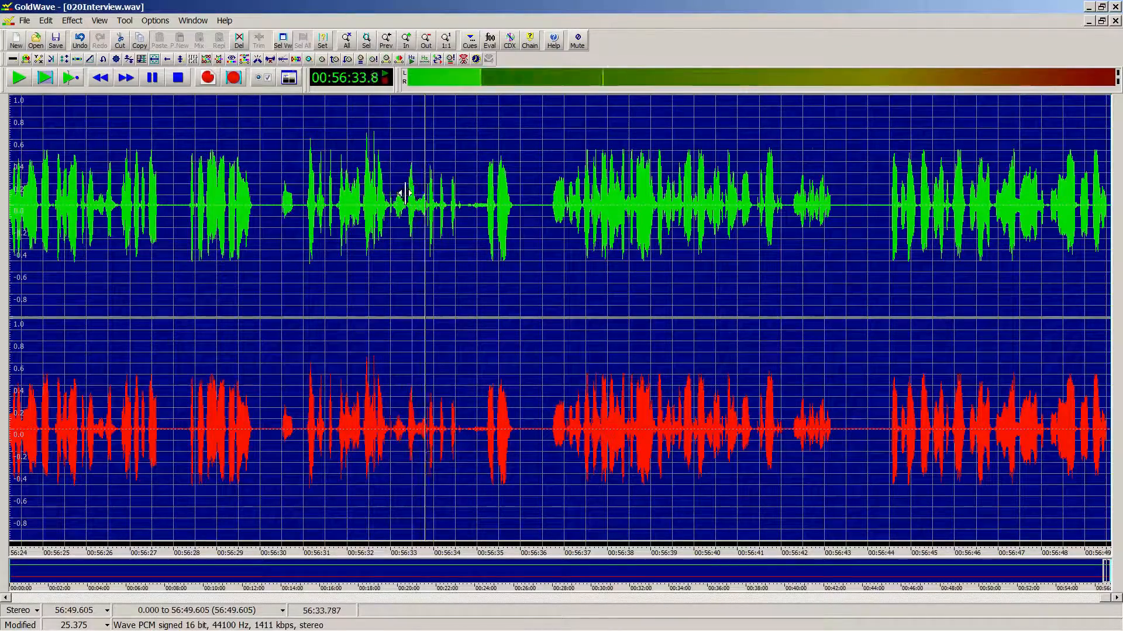
key("space")
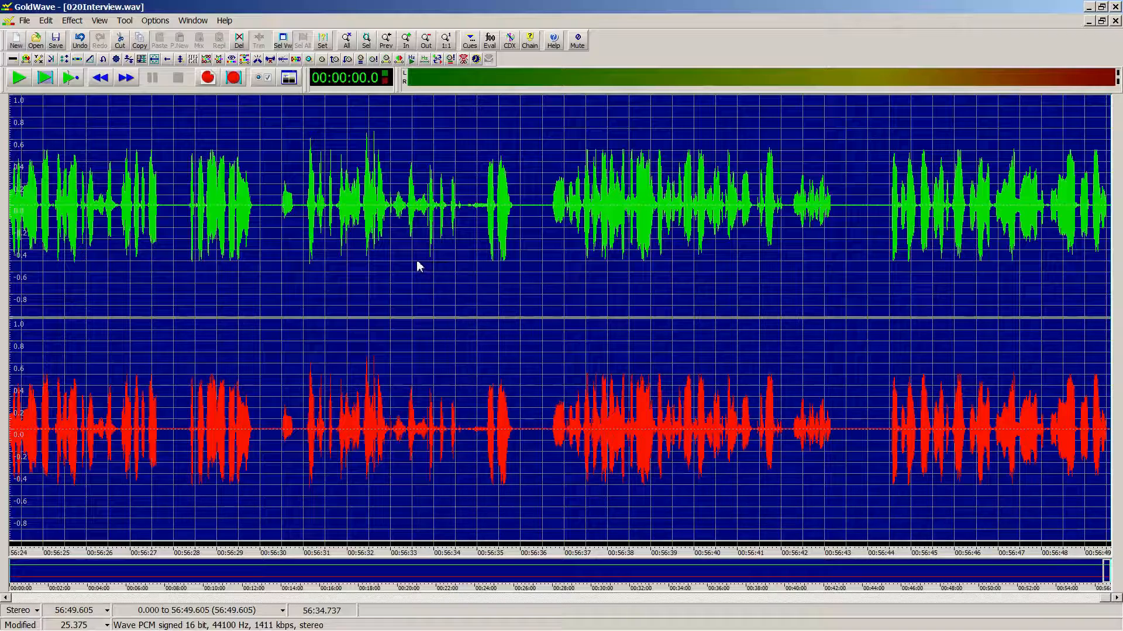
key("ctrl+s")
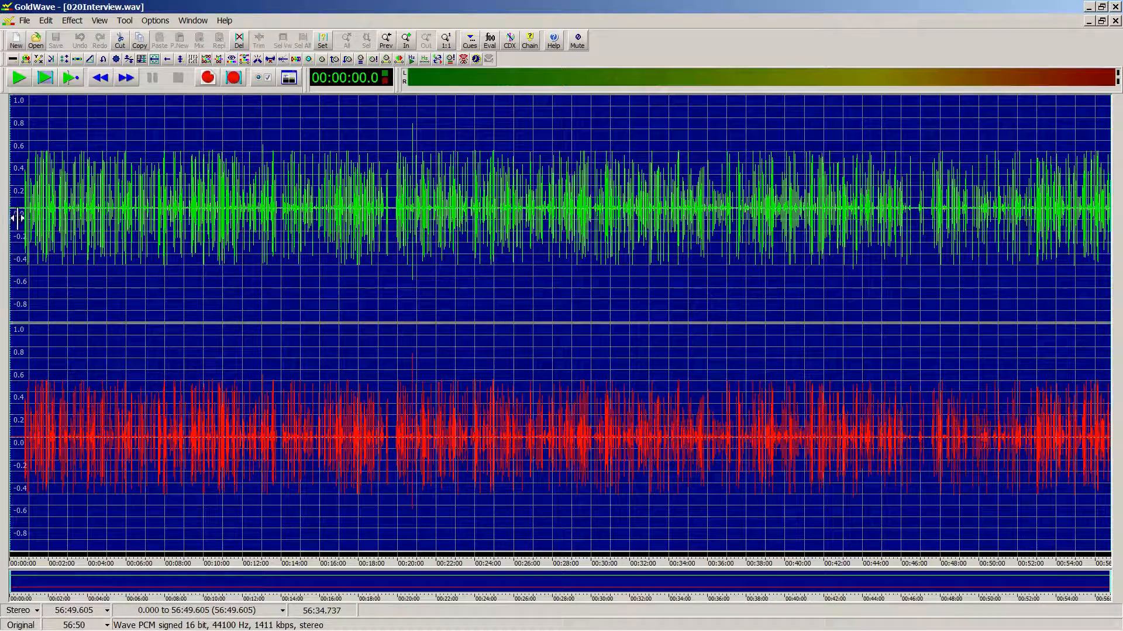
Step: Apply Silence Reduction with the Podcast preset to the whole recording: threshold -25 dB, duration 1.10 s, reduce to 100%, maximum length 0.75 s
scroll(384, 212, "up", 2)
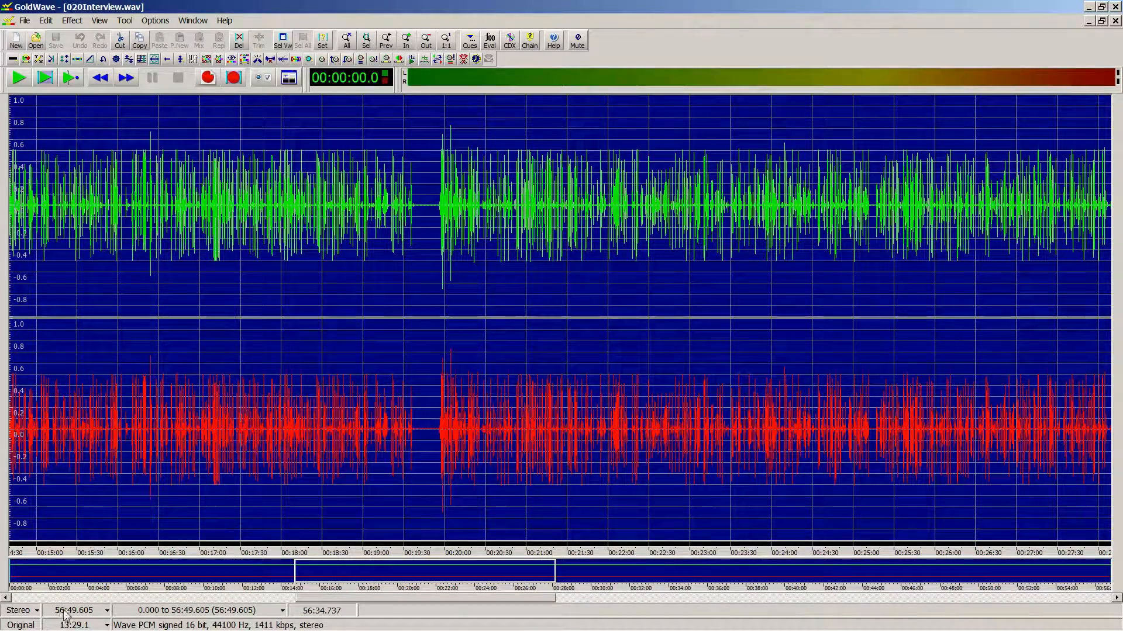
key("alt+c")
key("f")
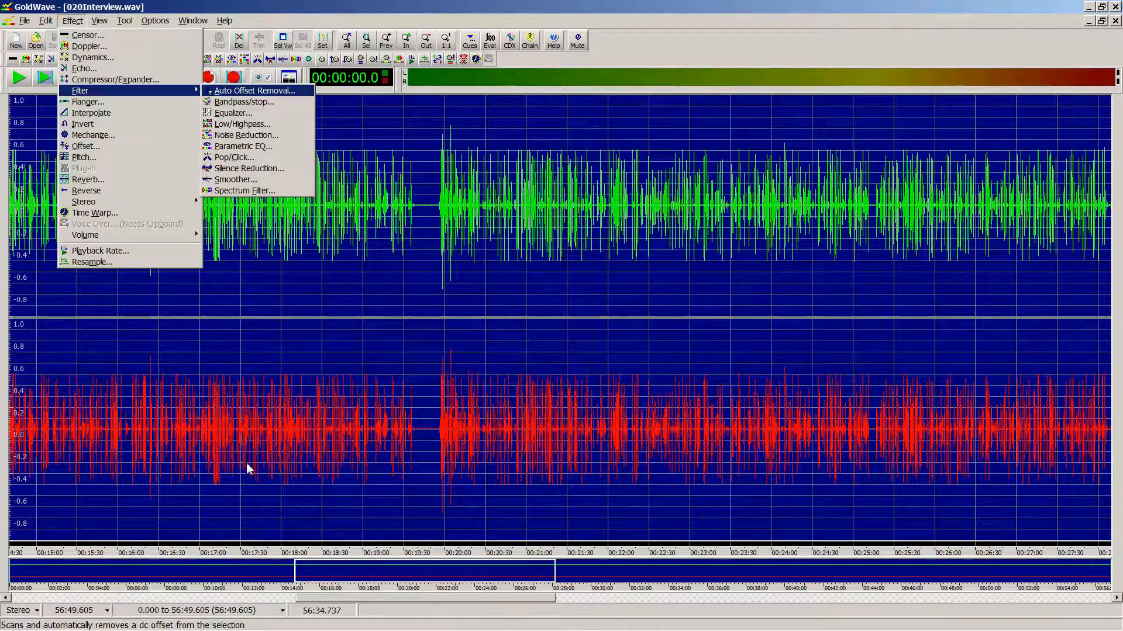
key("s")
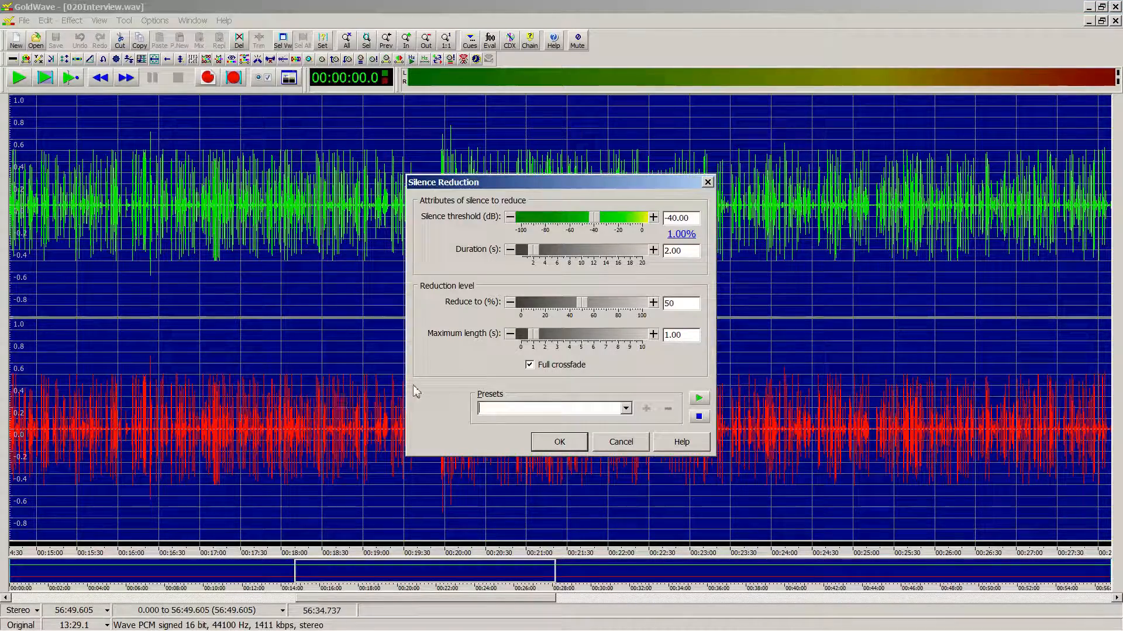
left_click(625, 408)
left_click(510, 435)
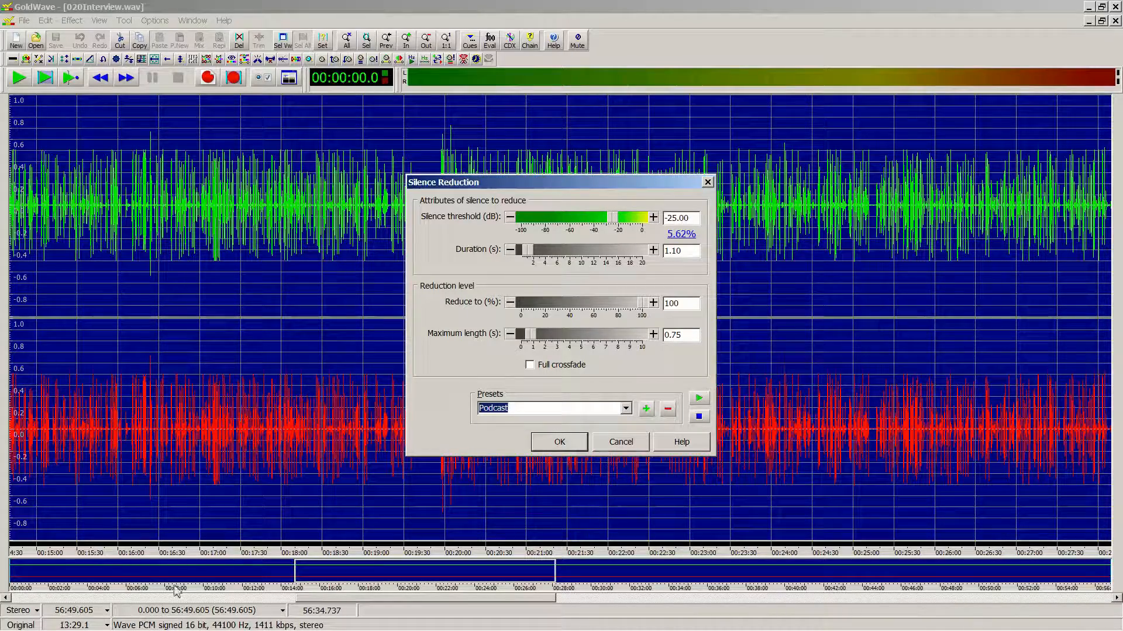
left_click(556, 442)
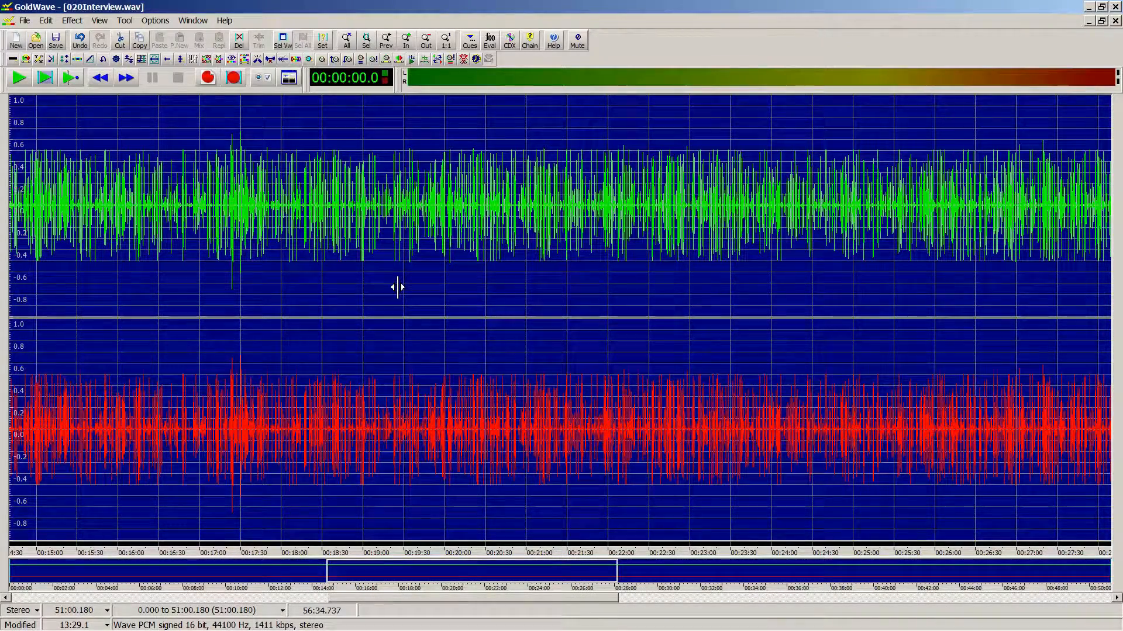
Step: Play back the opening seconds of the recording with 0 to 15:33.705 selected, and reselect its full length
key("space")
right_click(83, 195)
key("shift+s")
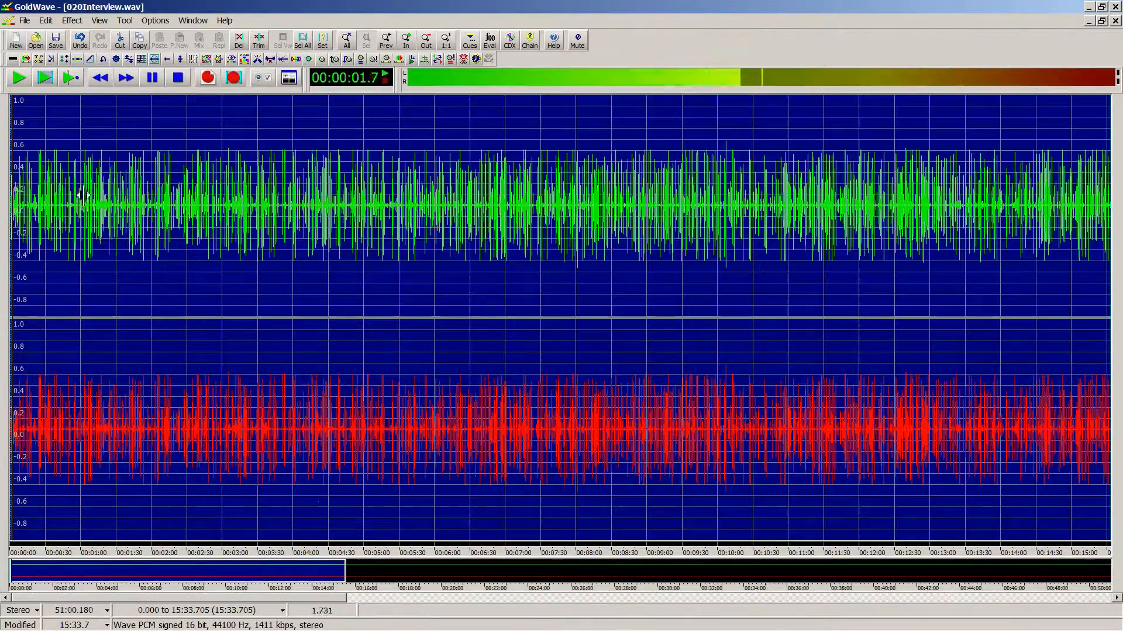
key("space")
key("ctrl+a")
key("shift+a")
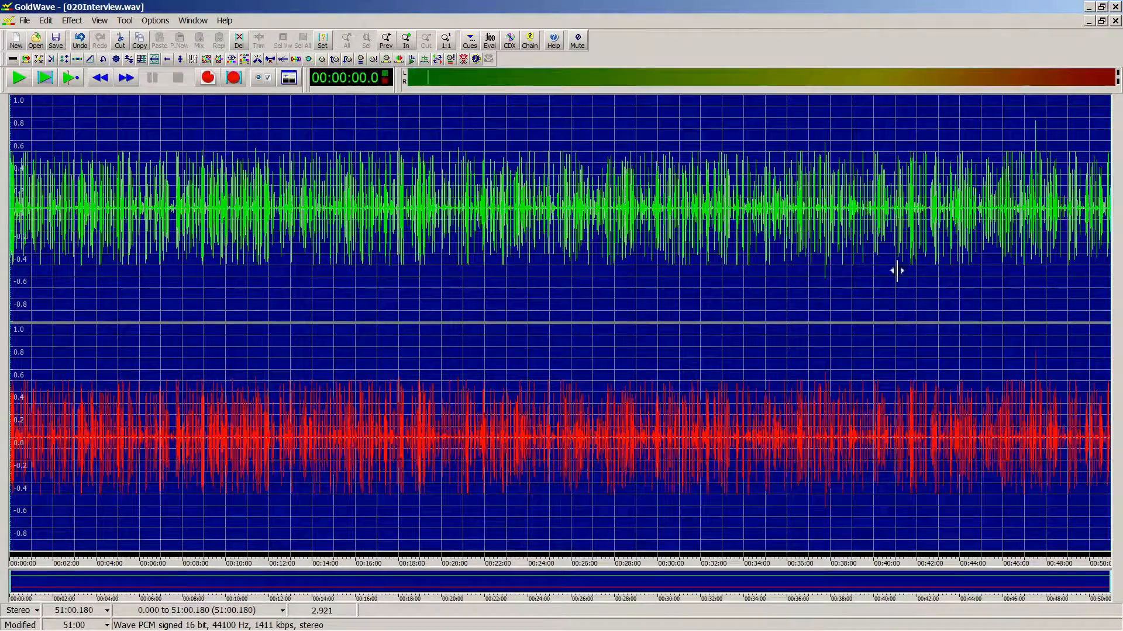
Step: Select from 50:26.051 to the end, play back the closing words from about 50:55, and save 020Interview.wav
left_click(1093, 198)
key("shift+s")
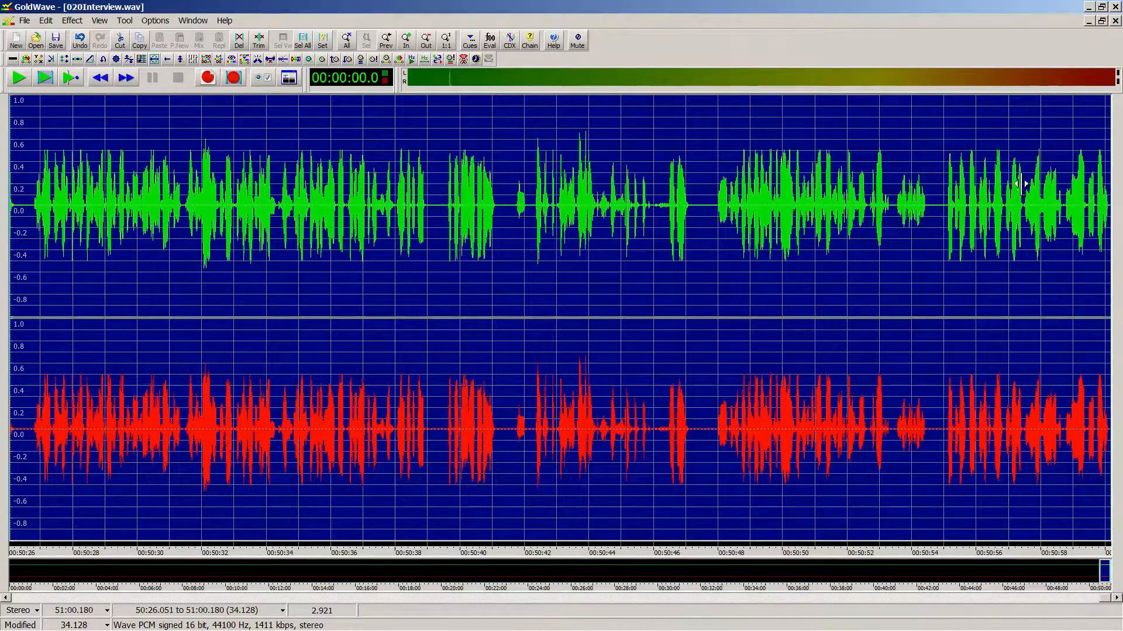
middle_click(950, 204)
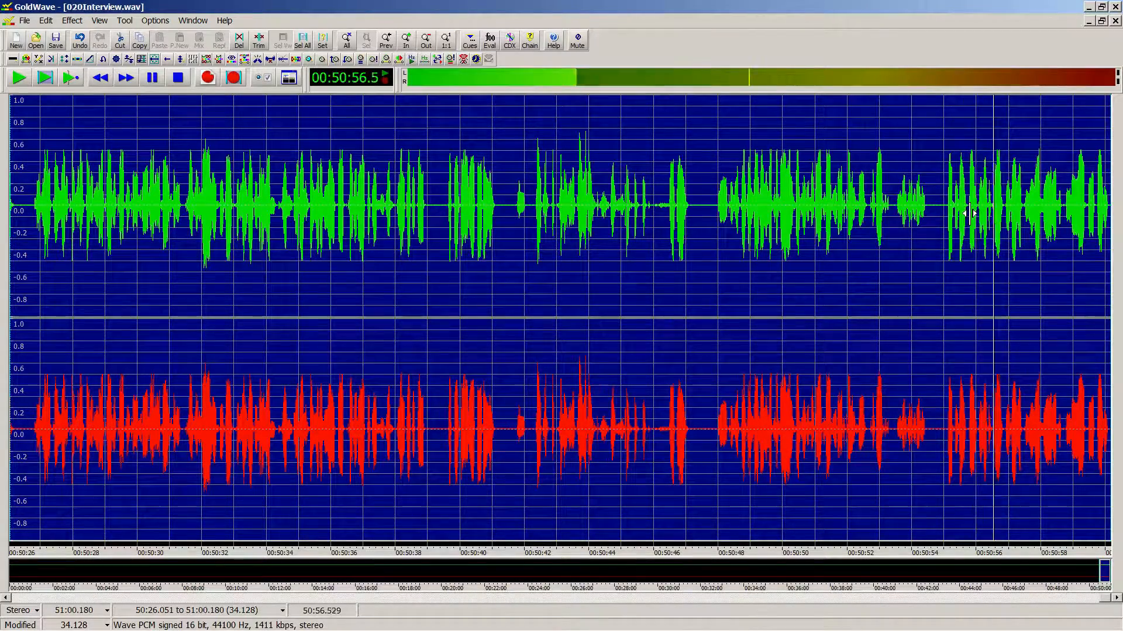
key("space")
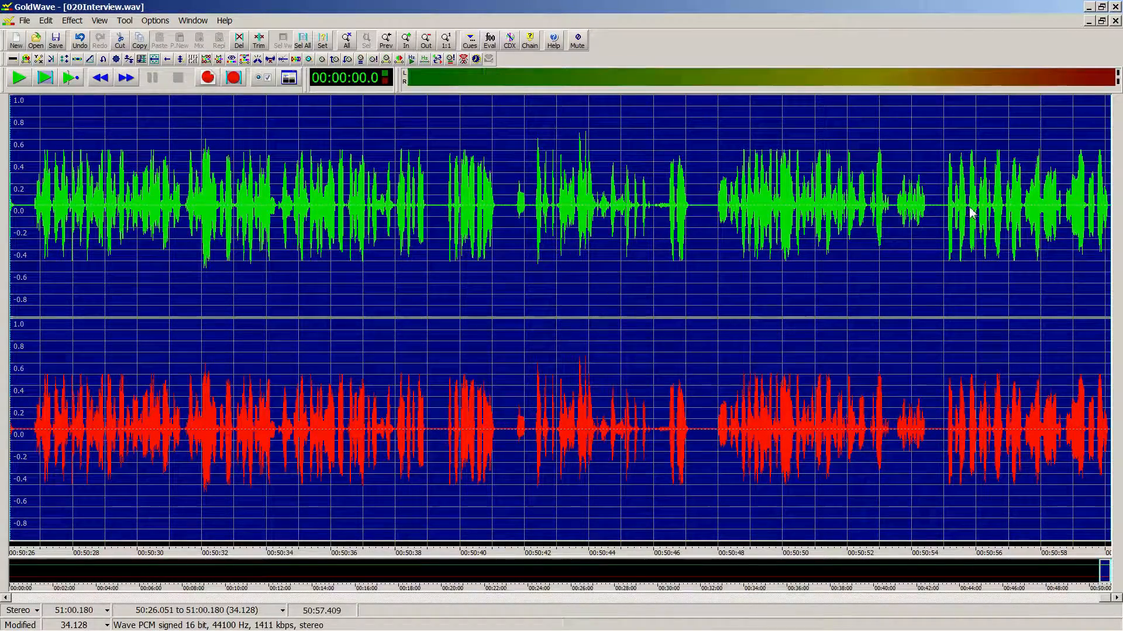
key("ctrl+s")
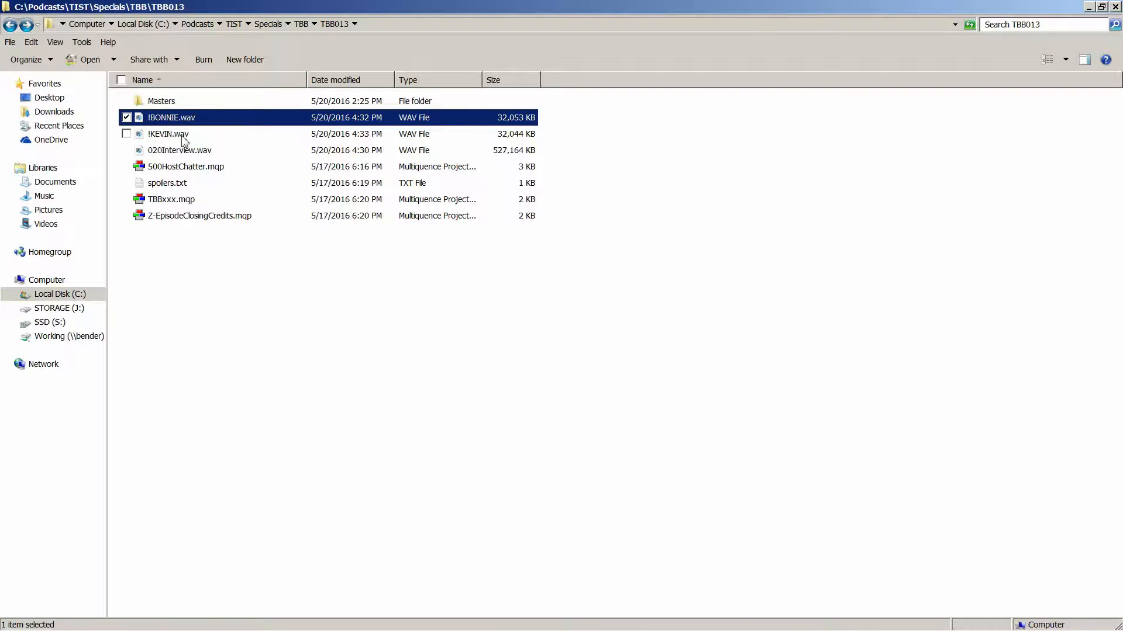
Step: Open the project 500HostChatter.mqp from the TBB013 folder in Multiquence and delete all existing sections from both tracks
double_click(181, 168)
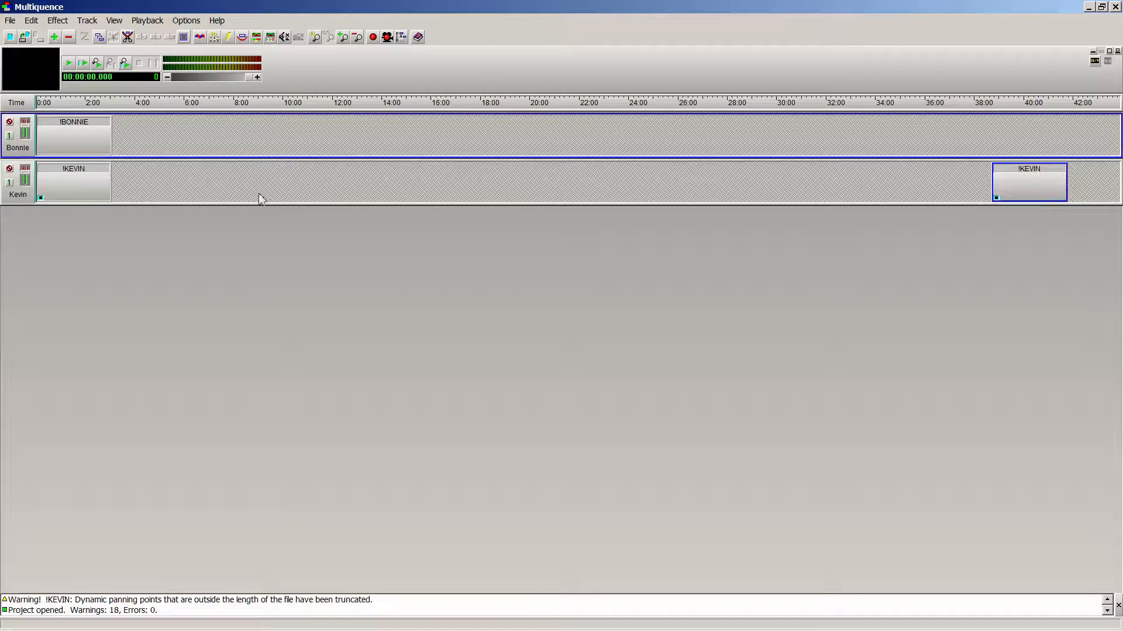
key("ctrl+a")
key("Delete")
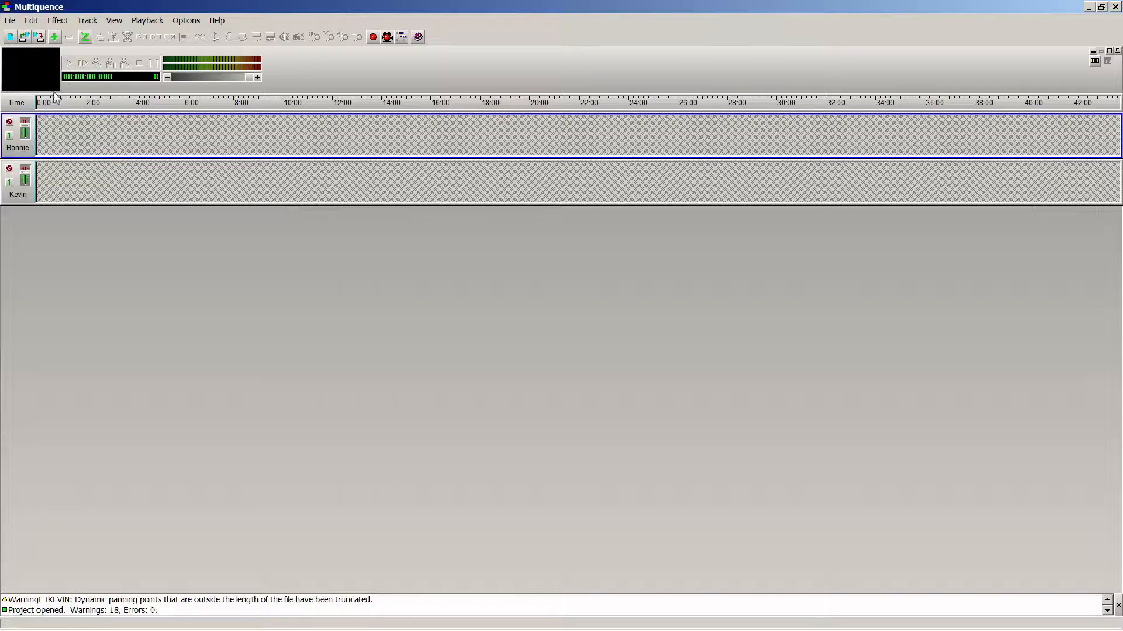
Step: Add the host recording matching the first track's name from Podcasts\TIST\Specials\TBB\TBB013 as a section on that track
right_click(63, 132)
left_click(95, 169)
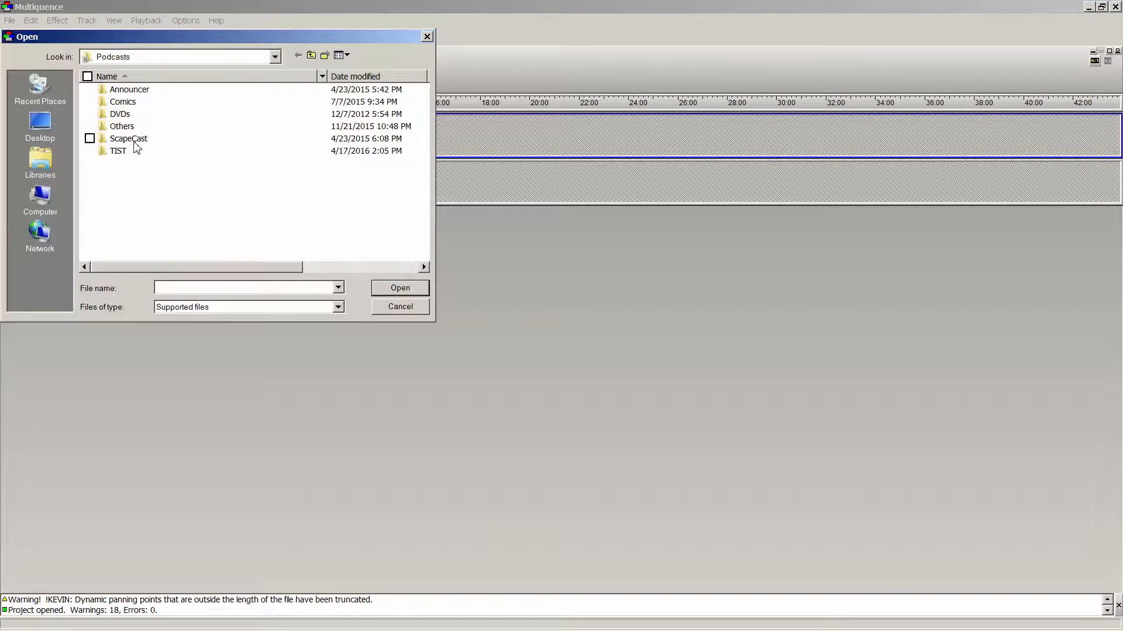
double_click(119, 151)
double_click(126, 212)
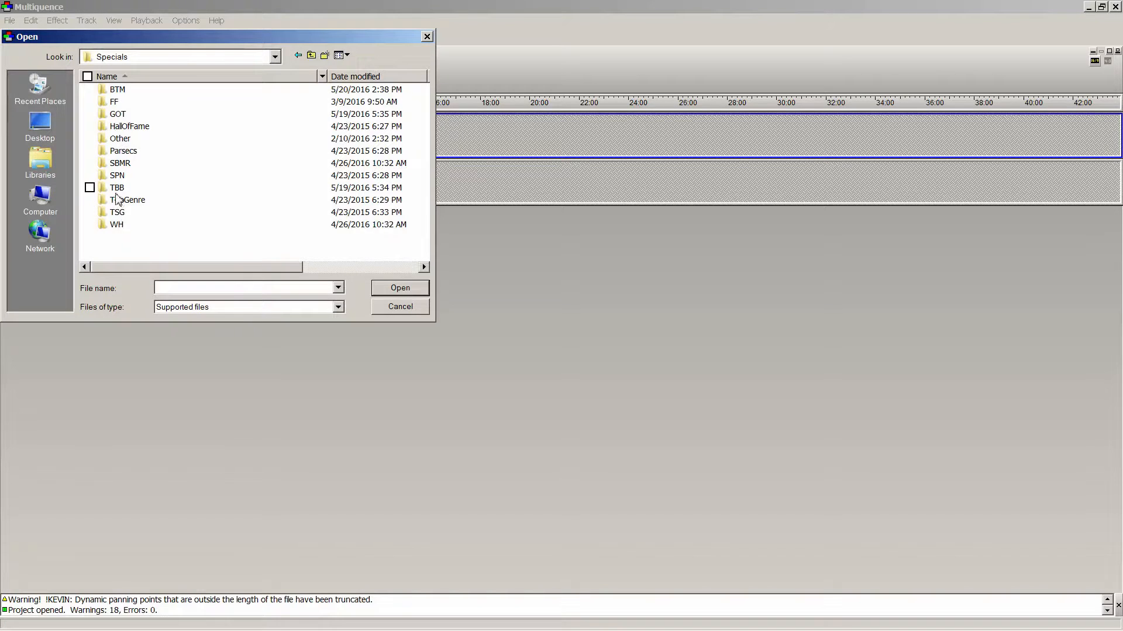
double_click(116, 192)
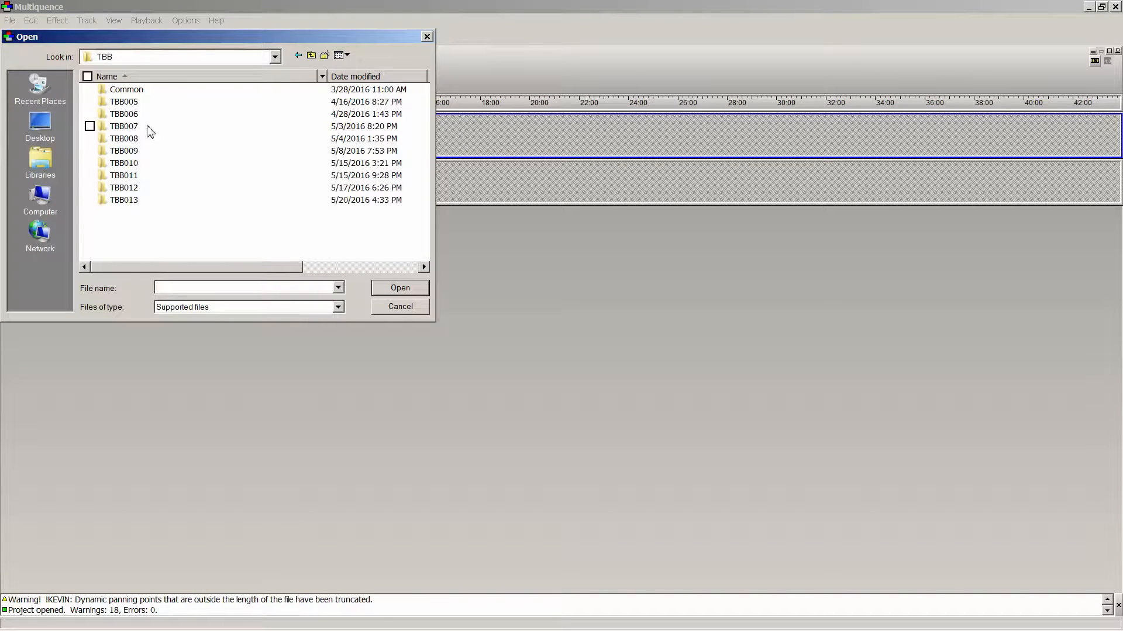
double_click(120, 201)
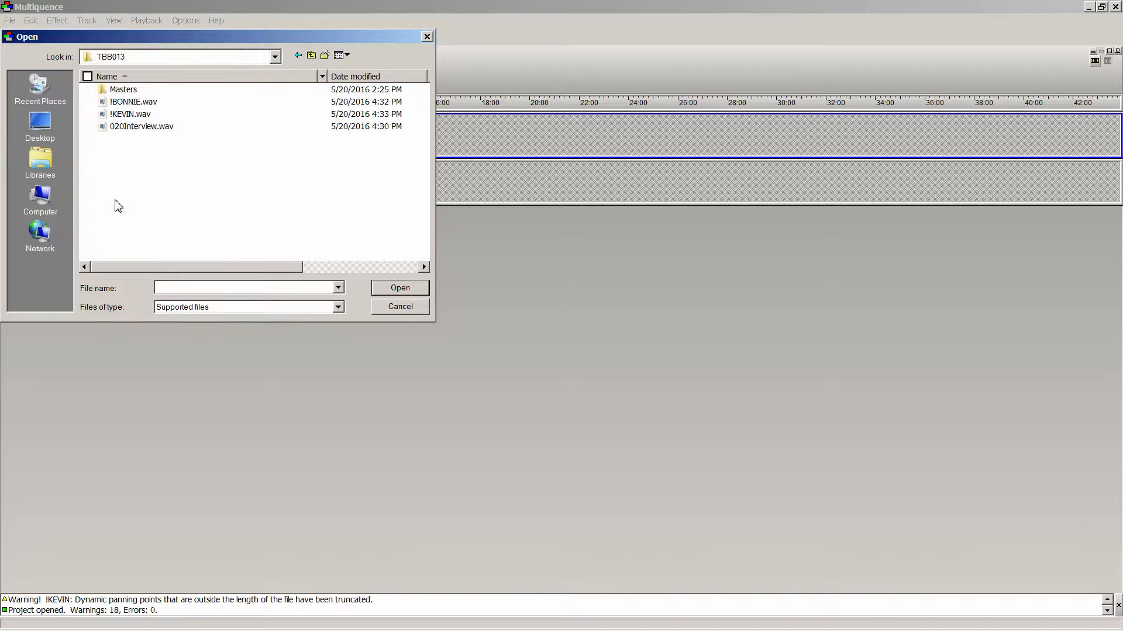
double_click(129, 102)
Step: Add the other host's recording from the TBB013 folder as a section on the second track
right_click(73, 178)
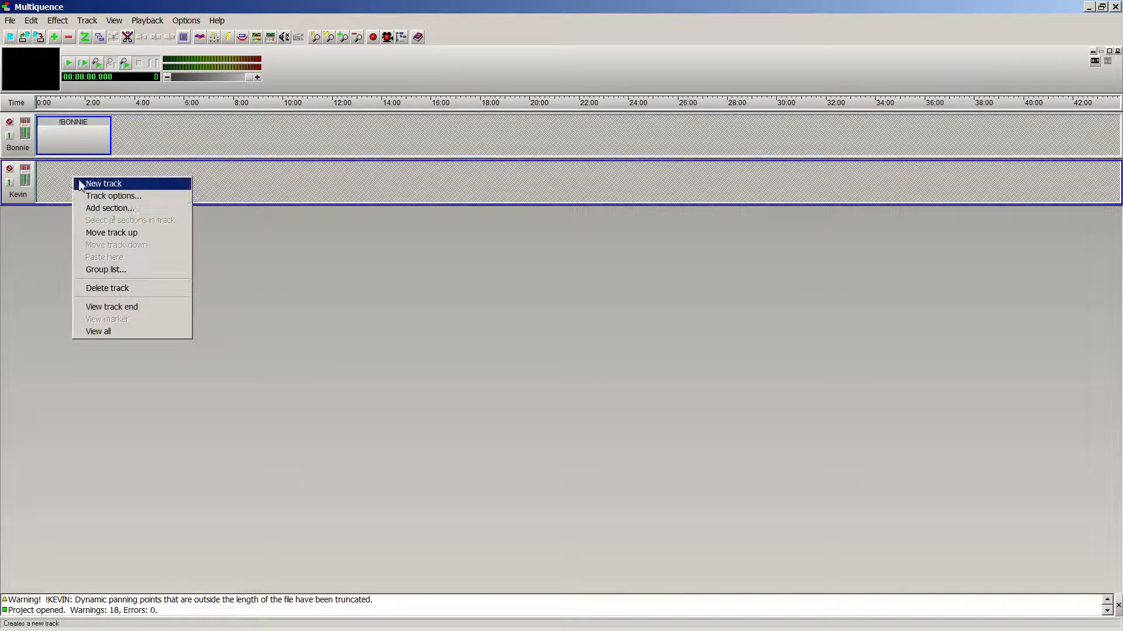
left_click(111, 209)
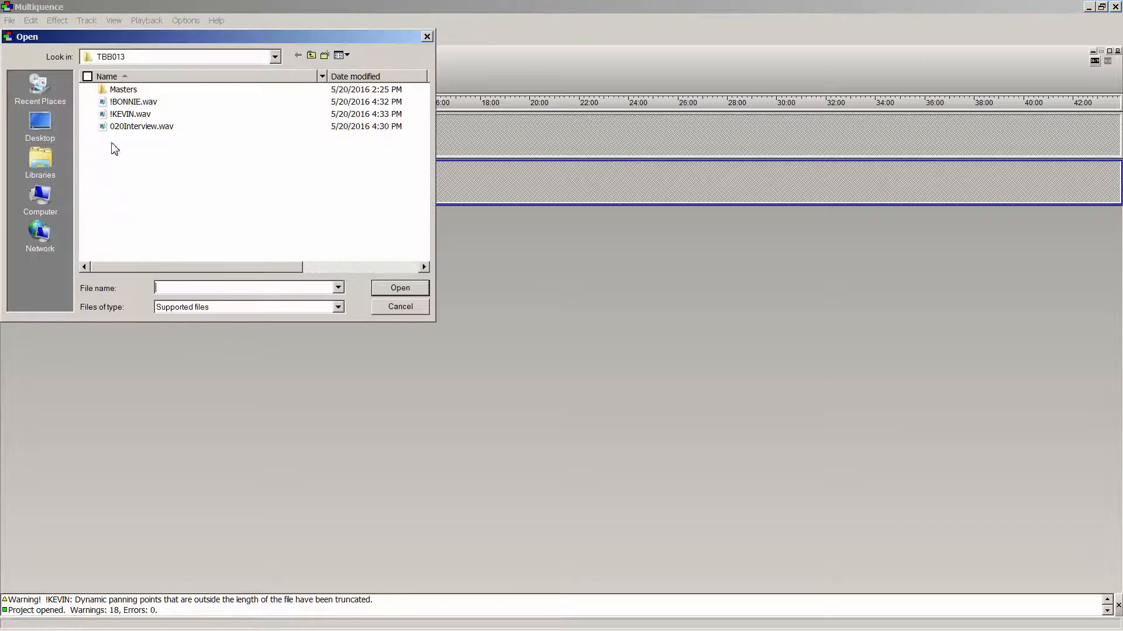
double_click(124, 116)
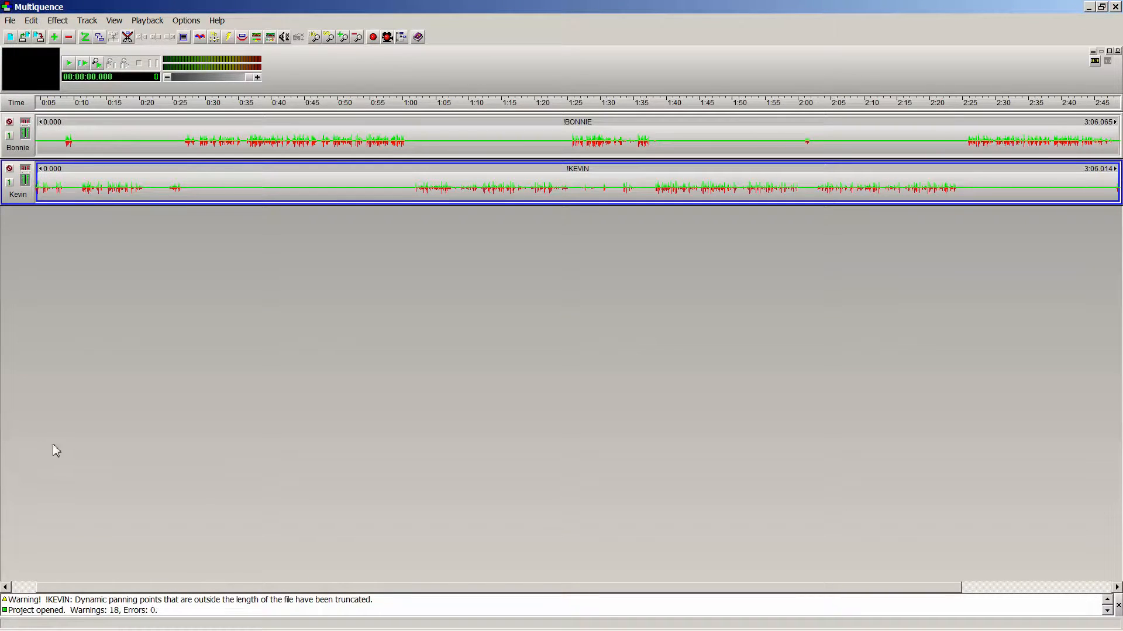
Step: Play back both host tracks from the start and again from about 0:07 to check how the voices line up
scroll(124, 294, "up", 2)
left_click(41, 587)
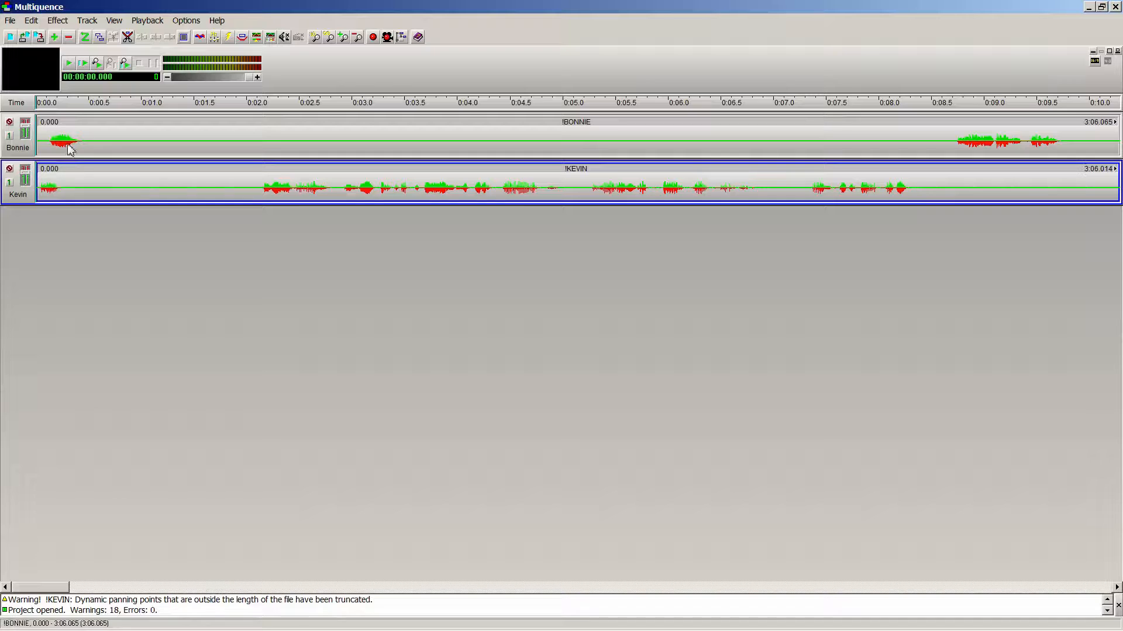
left_click(68, 63)
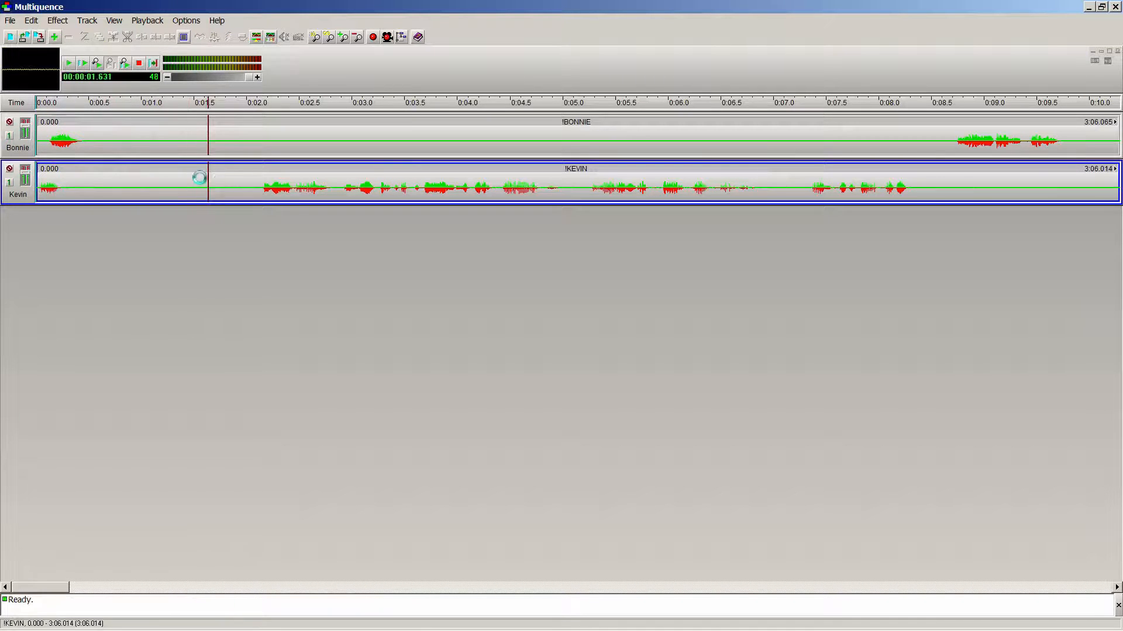
key("space")
scroll(195, 208, "down", 1)
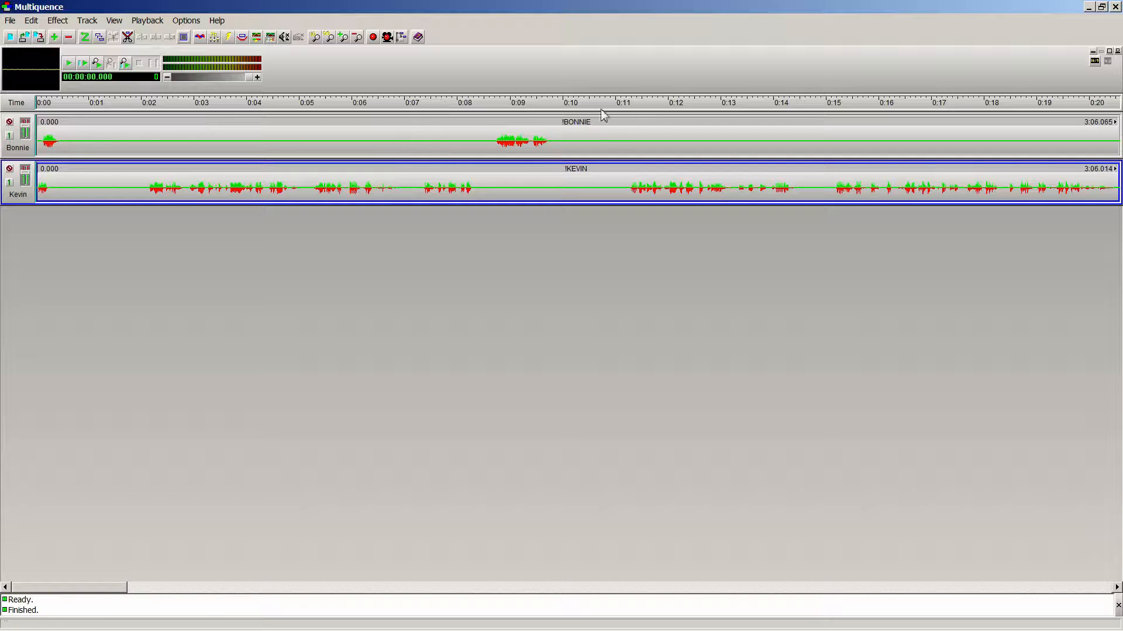
left_click(407, 104)
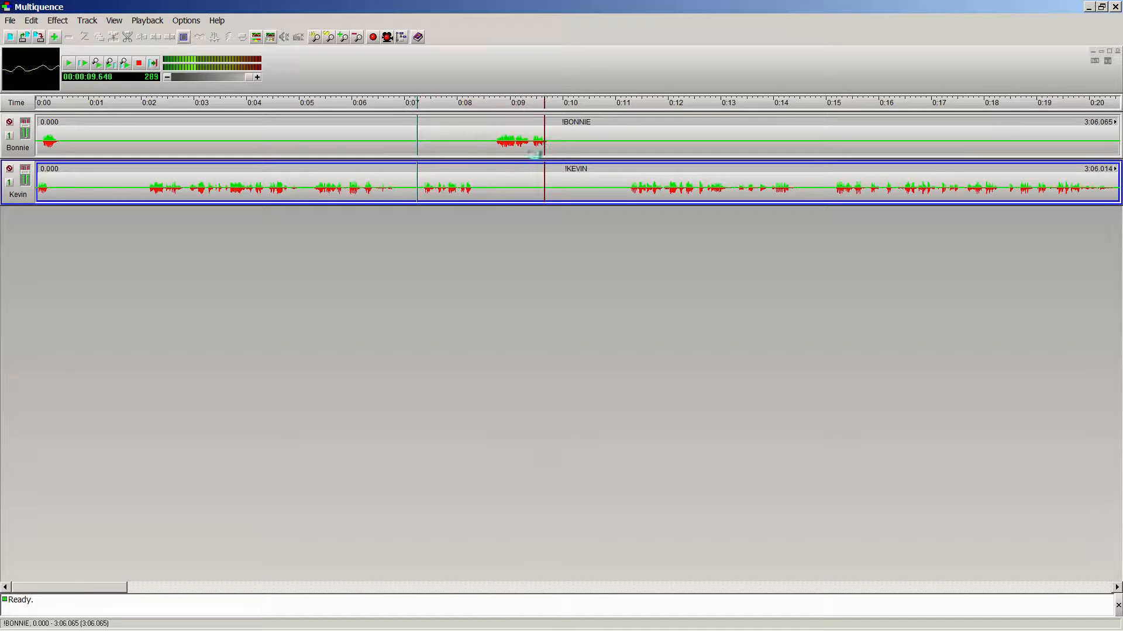
Step: Stop playback and listen to both host tracks from about 1:31 and from about 1:26 to check their alignment
key("space")
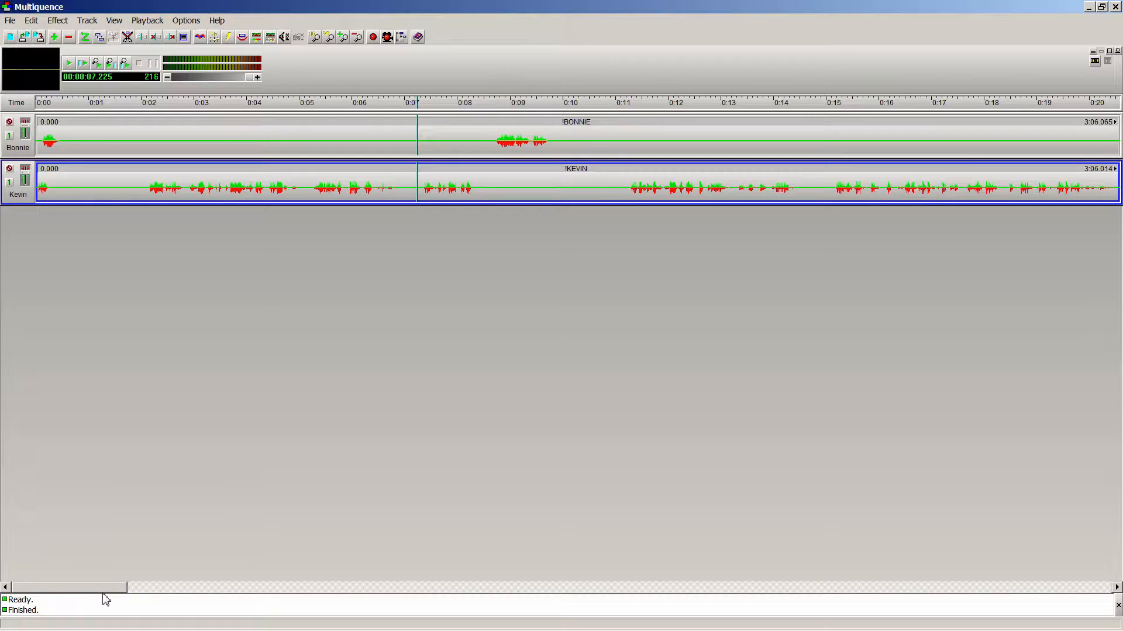
left_click_drag(103, 592, 139, 592)
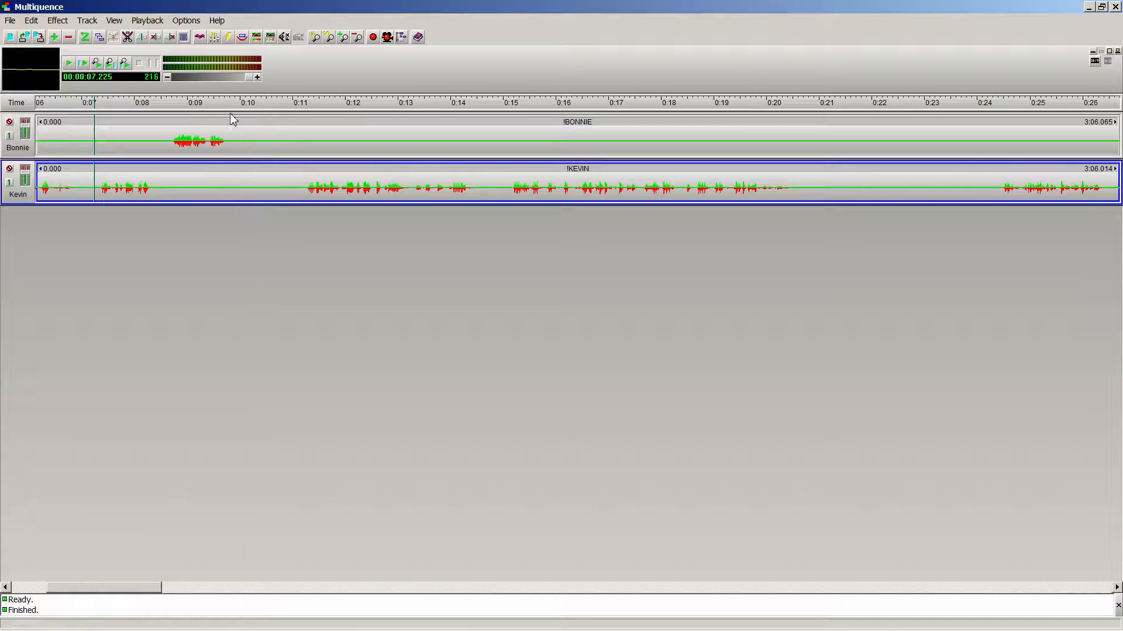
left_click_drag(135, 595, 558, 588)
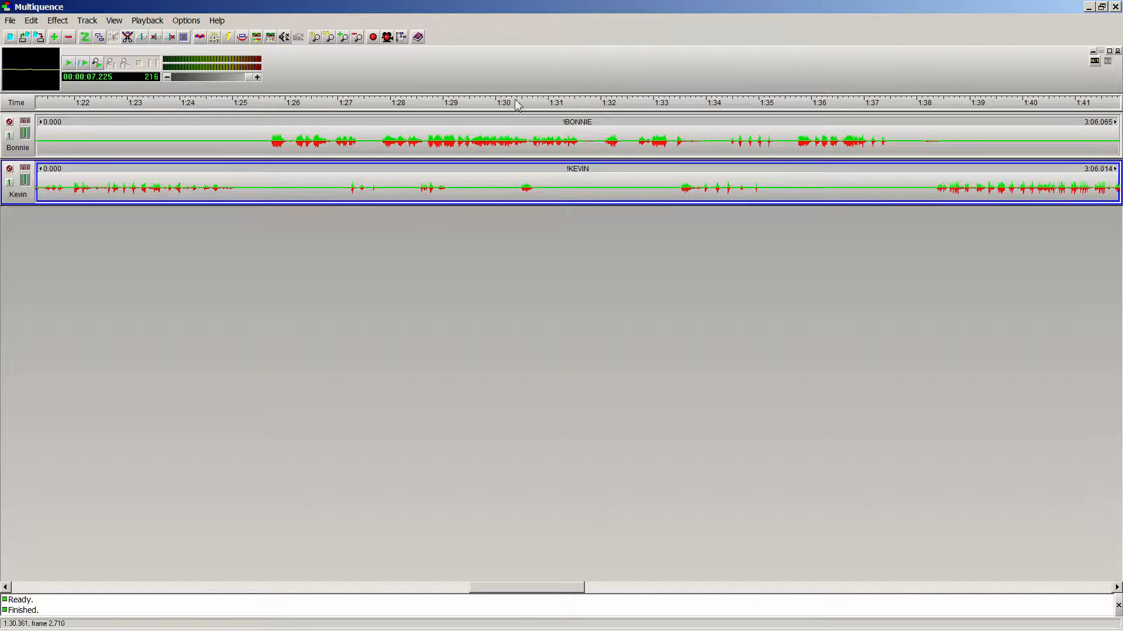
left_click(545, 104)
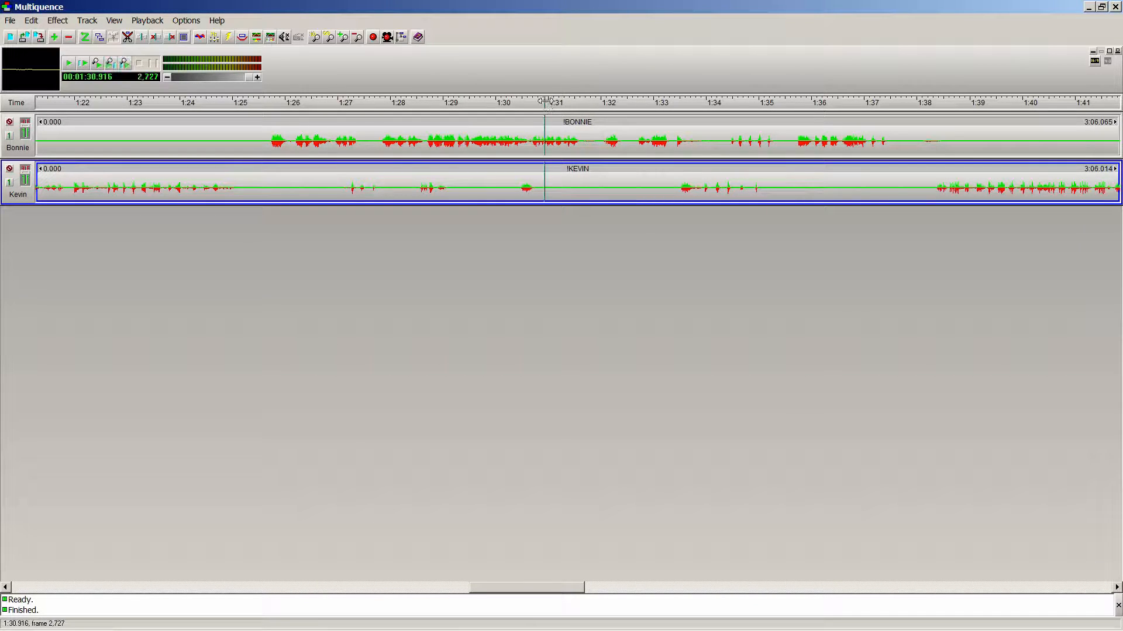
key("space")
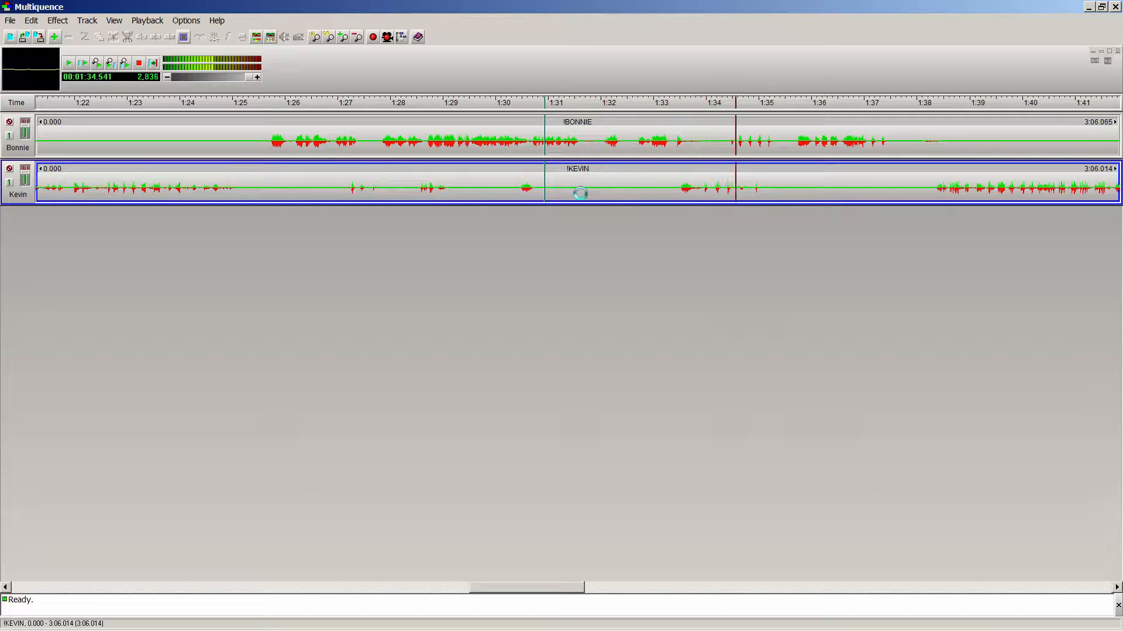
key("space")
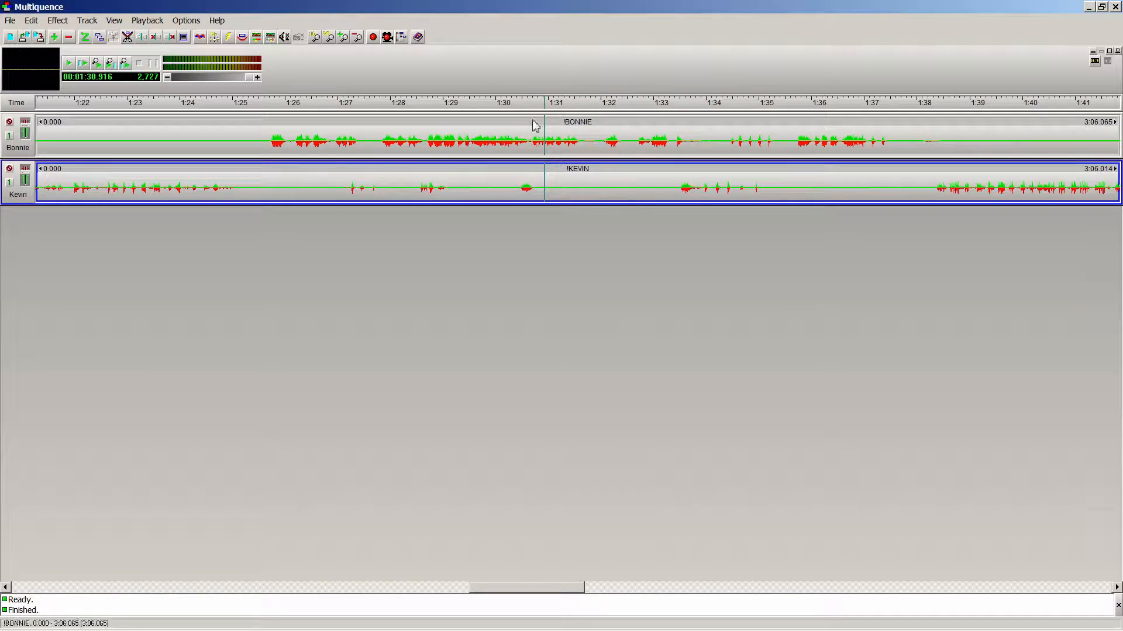
left_click(301, 106)
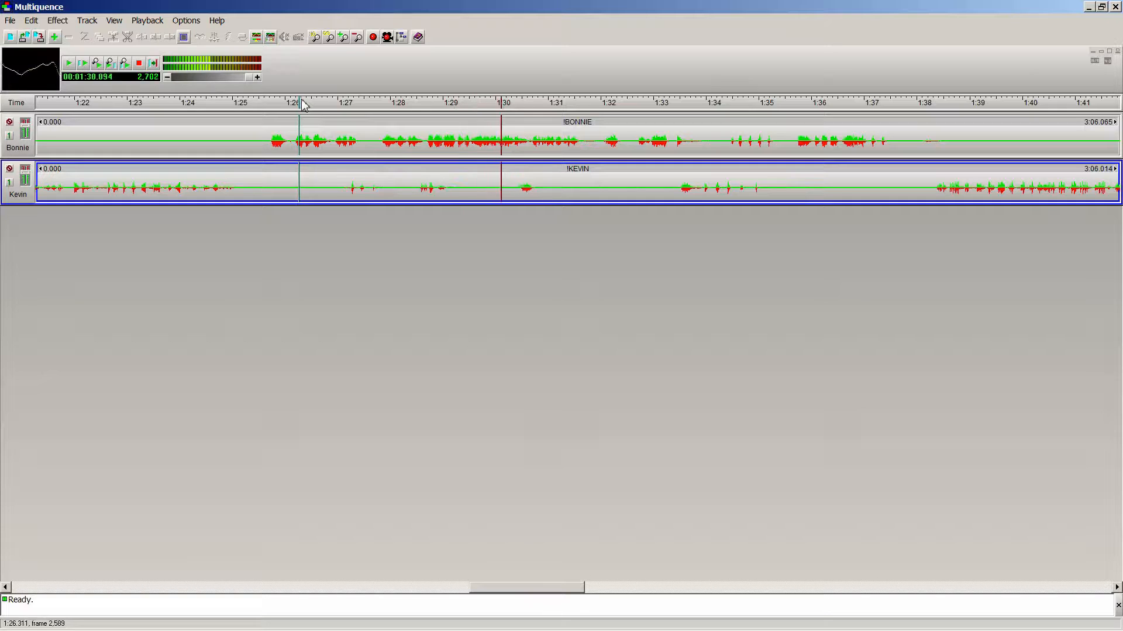
key("space")
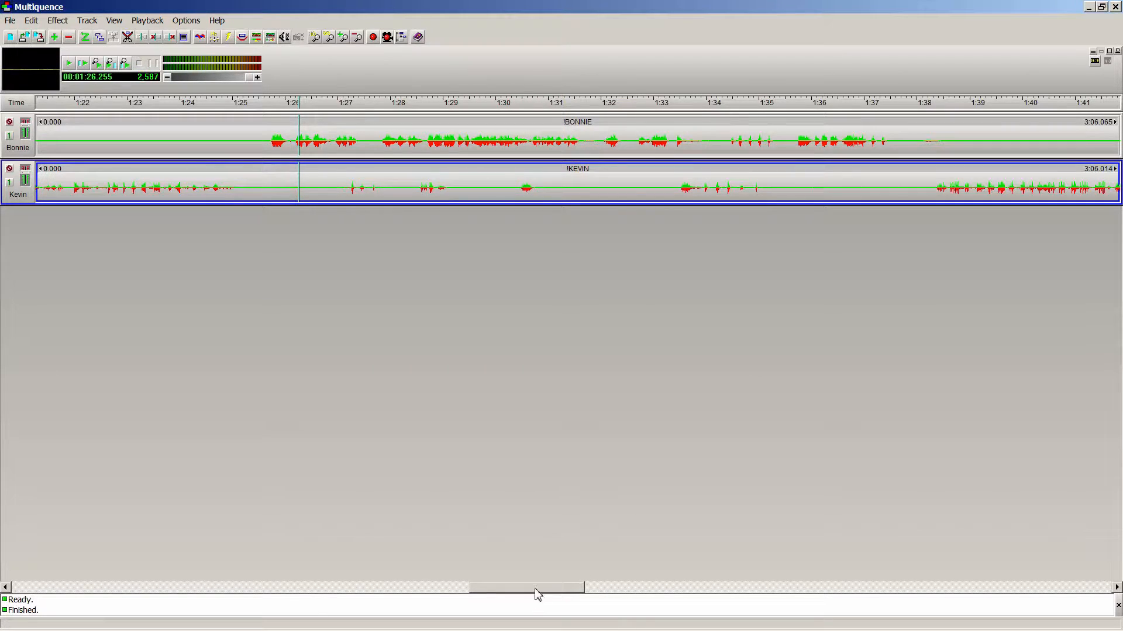
mouse_move(538, 593)
left_mouse_down()
mouse_move(1035, 591)
mouse_move(552, 608)
left_mouse_up()
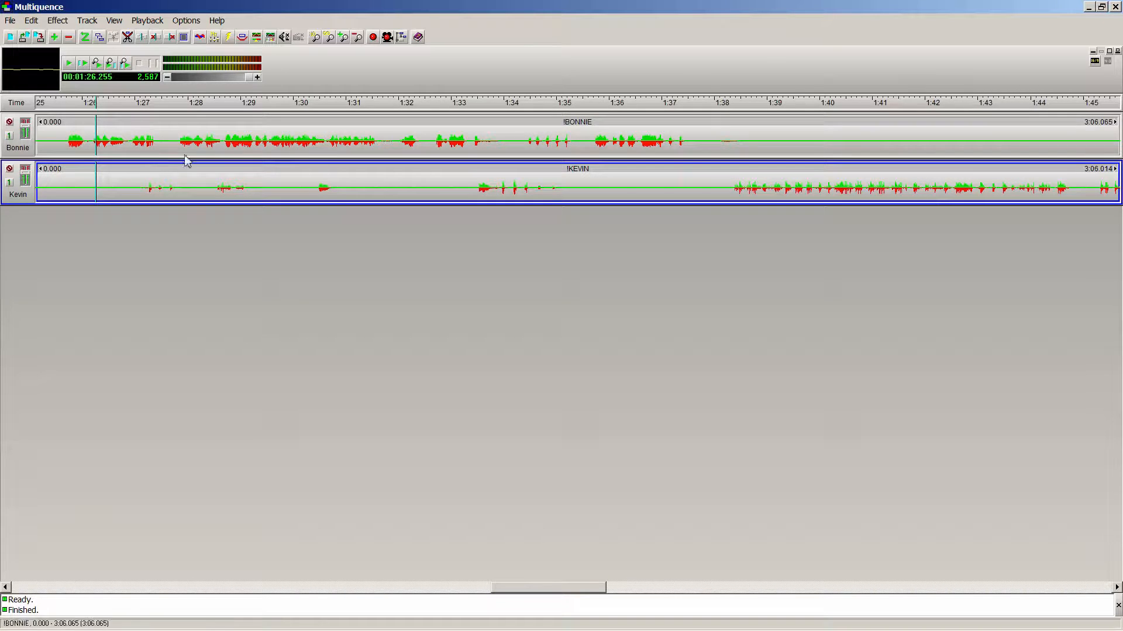
left_click_drag(542, 593, 318, 558)
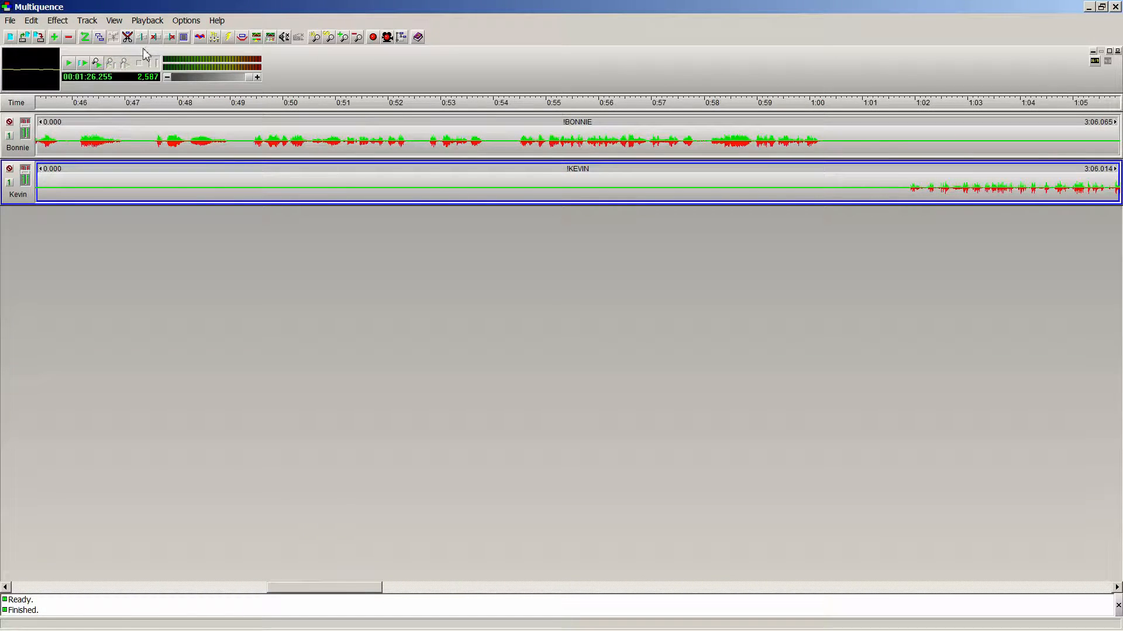
Step: Mix the project down to 500HostChatter.wav in the TBB013 folder as 16-bit stereo Wave and close Multiquence
left_click(10, 20)
left_click(23, 98)
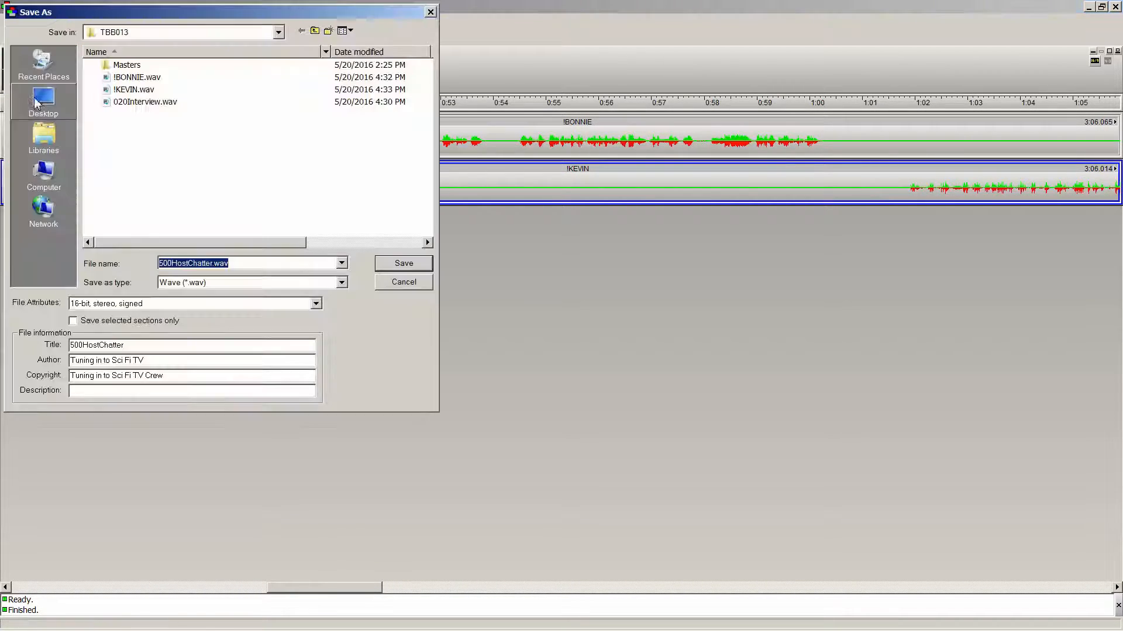
left_click(403, 264)
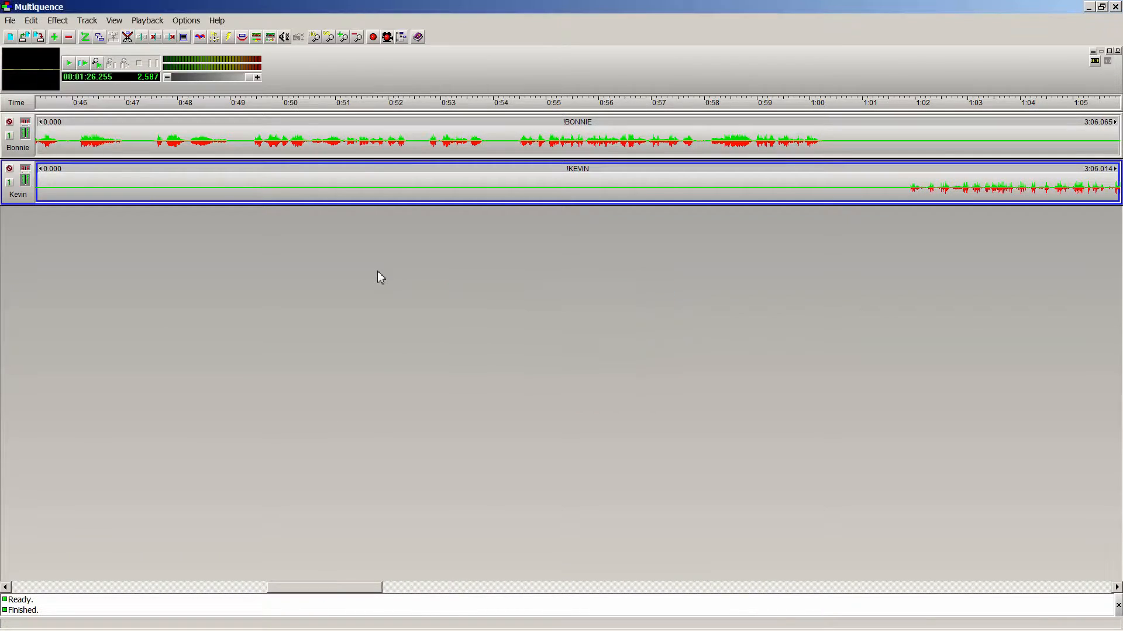
key("alt+F4")
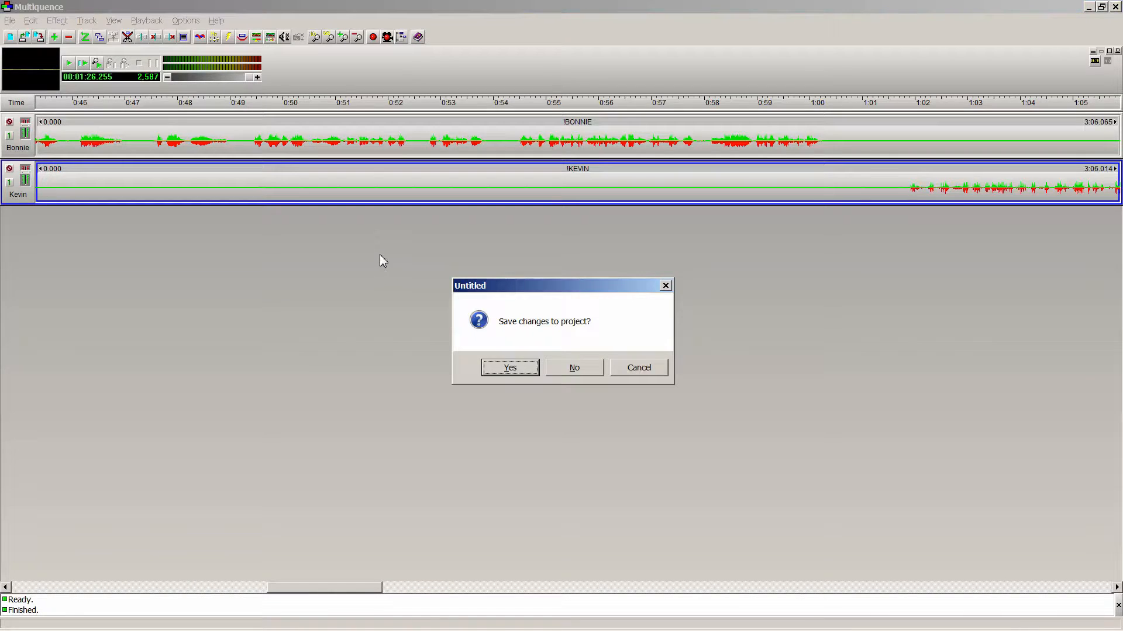
key("n")
Step: Open 500HostChatter.wav in GoldWave, delete the first 2 seconds or so before the conversation starts, and play the new opening
double_click(175, 183)
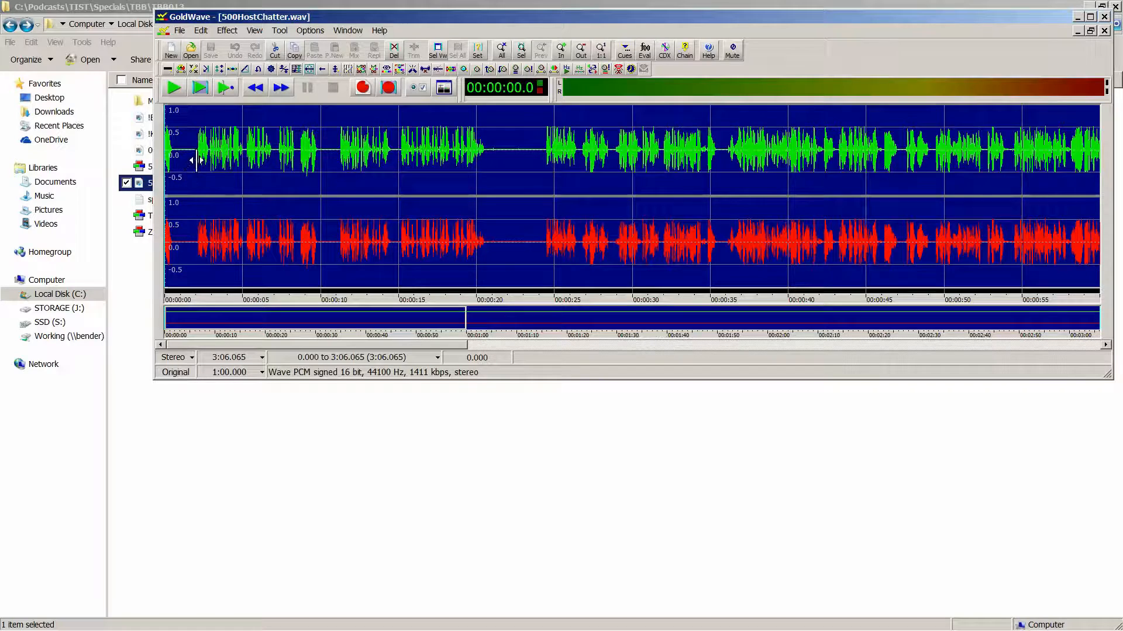
right_click(197, 161)
key("Delete")
key("ctrl+a")
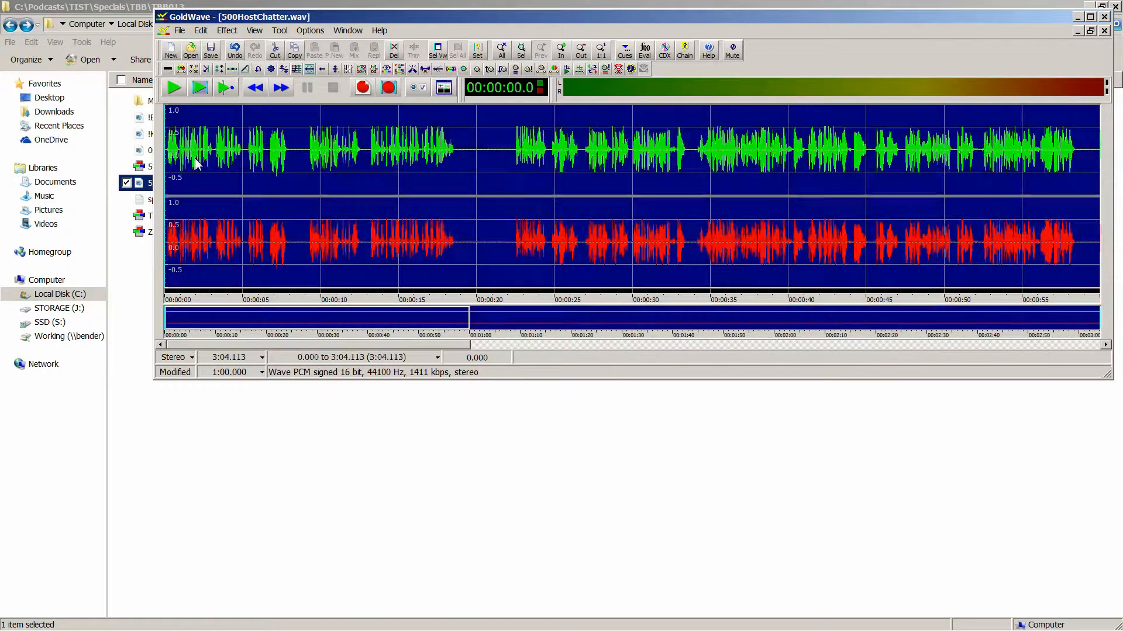
key("space")
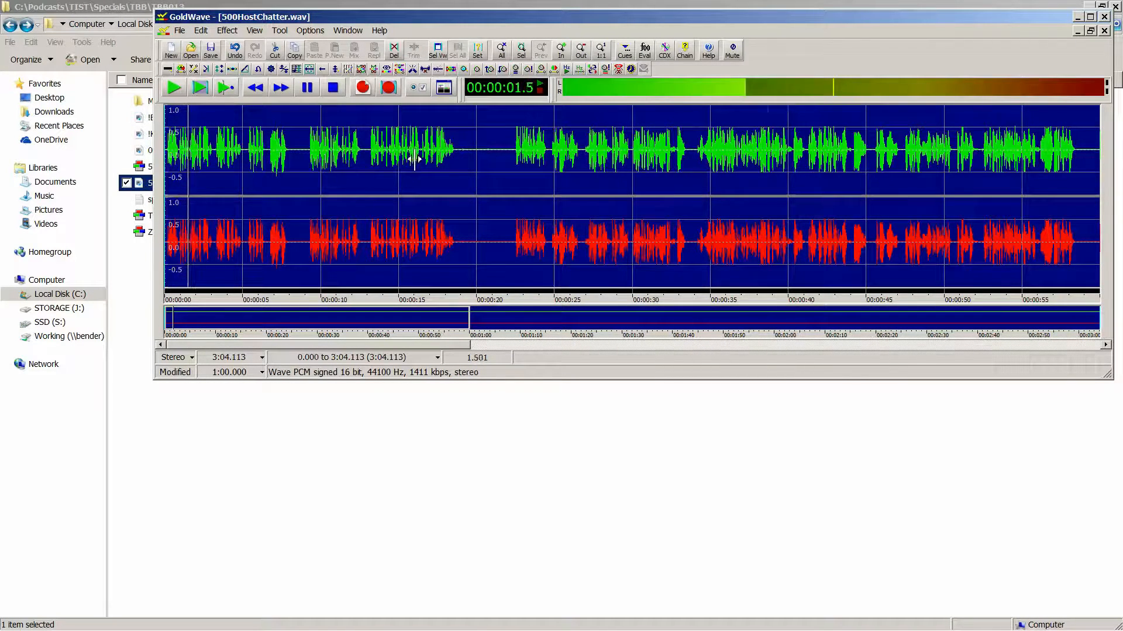
key("space")
Step: Apply Silence Reduction to the whole 500HostChatter.wav file using the Podcast preset
key("alt+c")
key("f")
key("s")
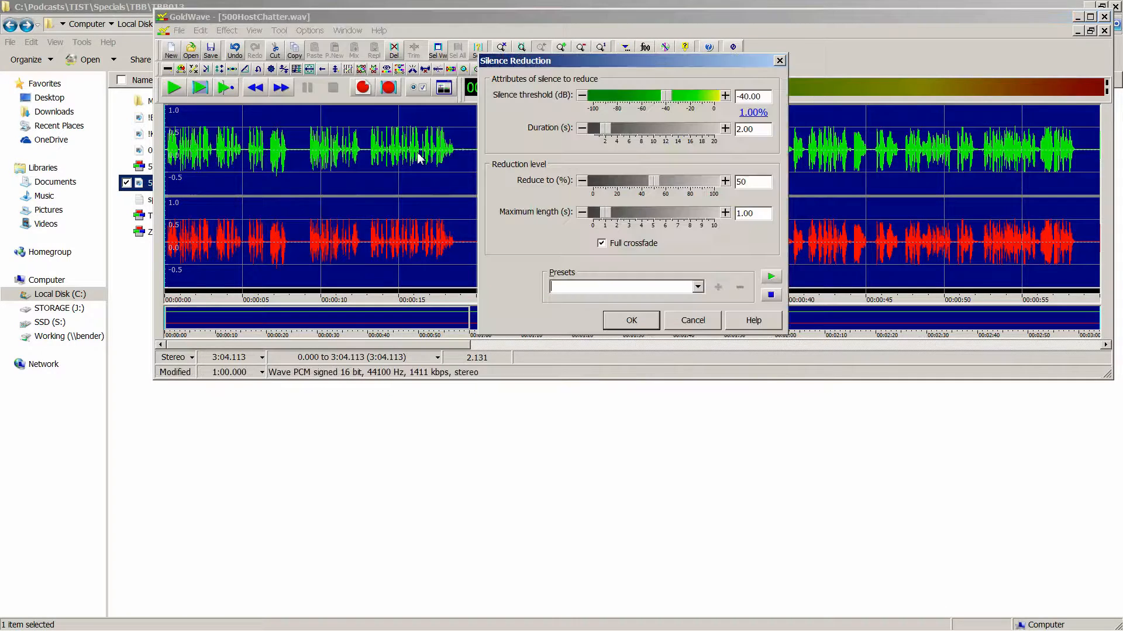
left_click(698, 287)
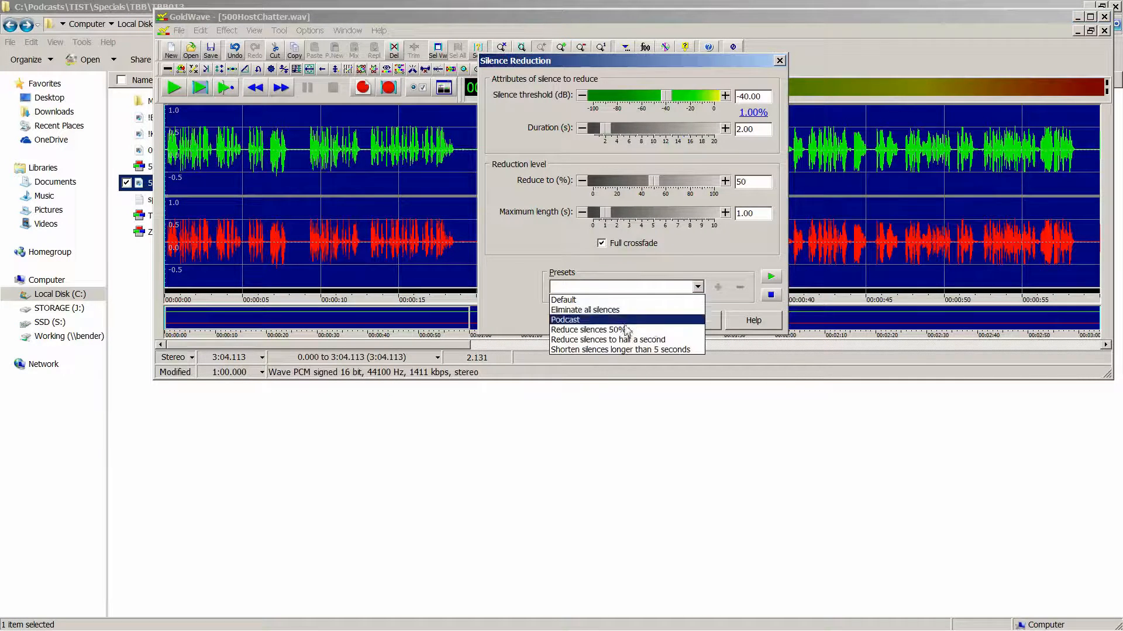
left_click(591, 321)
left_click(608, 323)
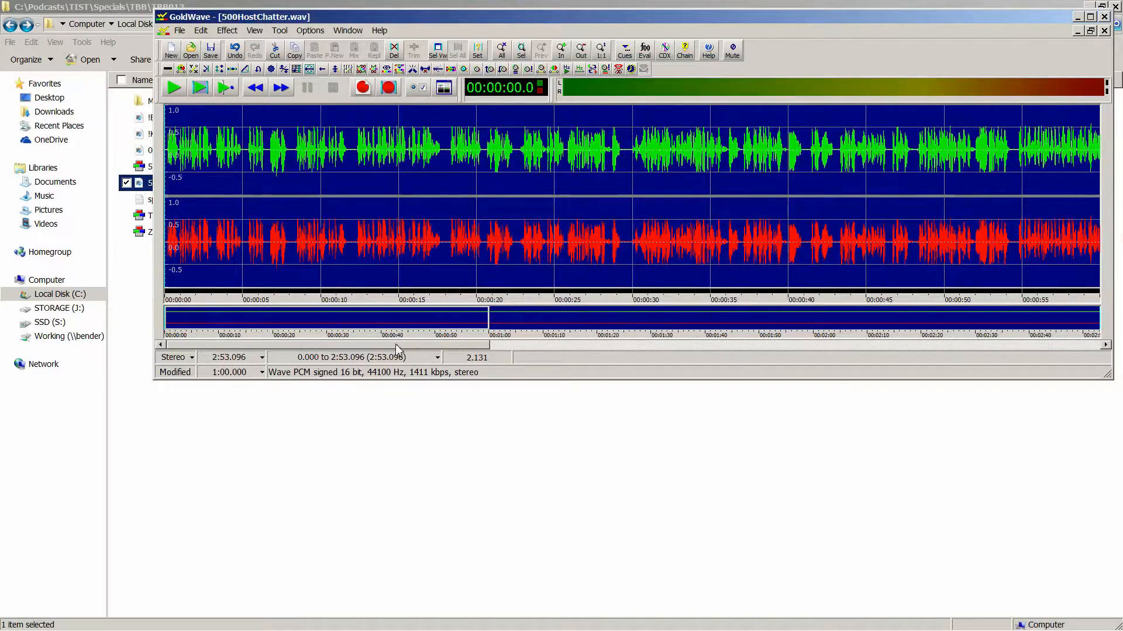
Step: Delete the last half second or so after the final speech, then save 500HostChatter.wav and close GoldWave
left_click_drag(397, 349, 1008, 345)
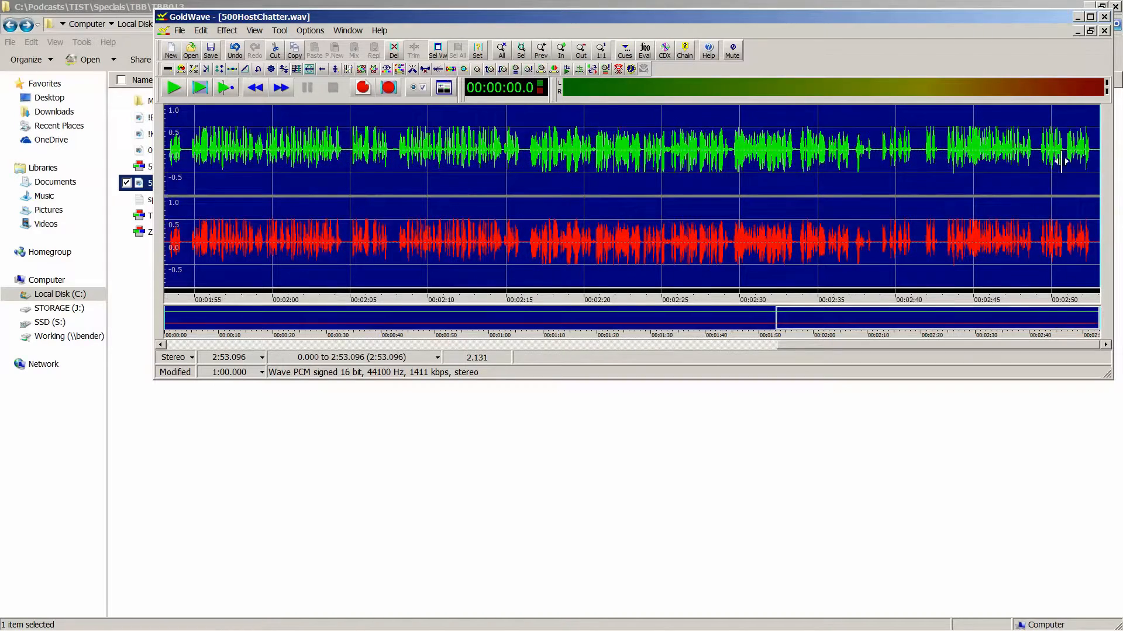
left_click(1083, 156)
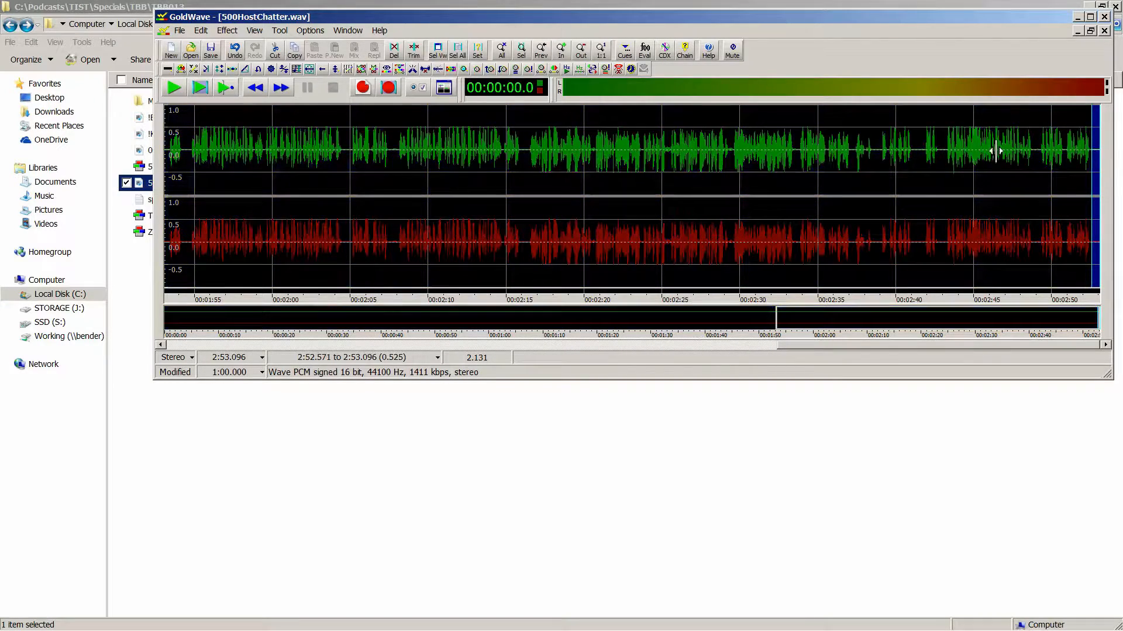
key("Delete")
key("space")
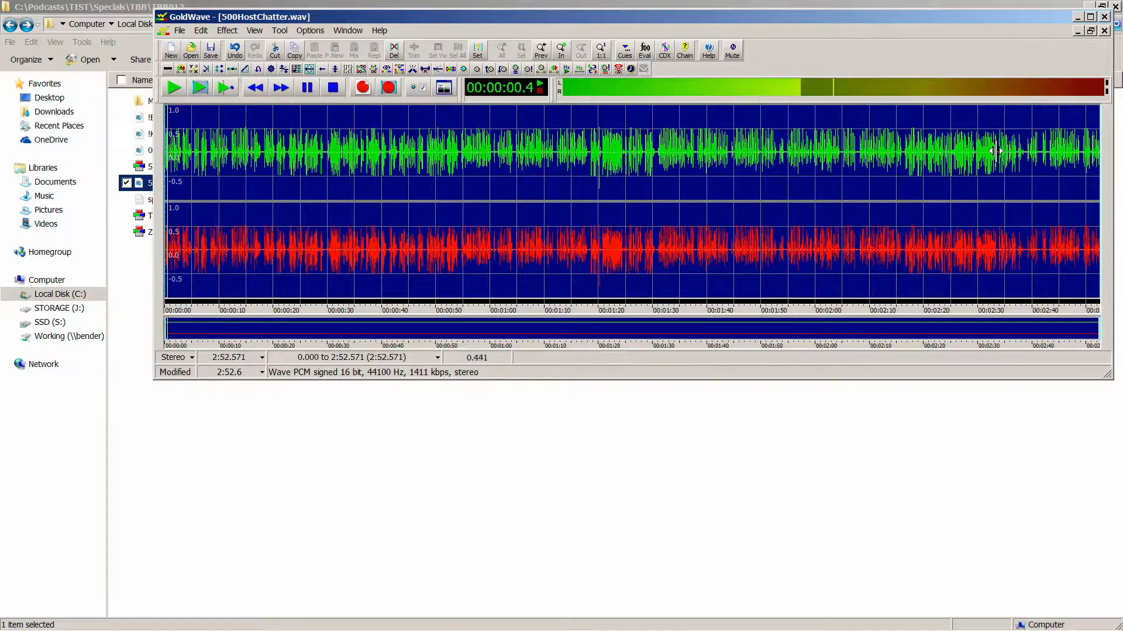
key("ctrl+s")
key("alt+F4")
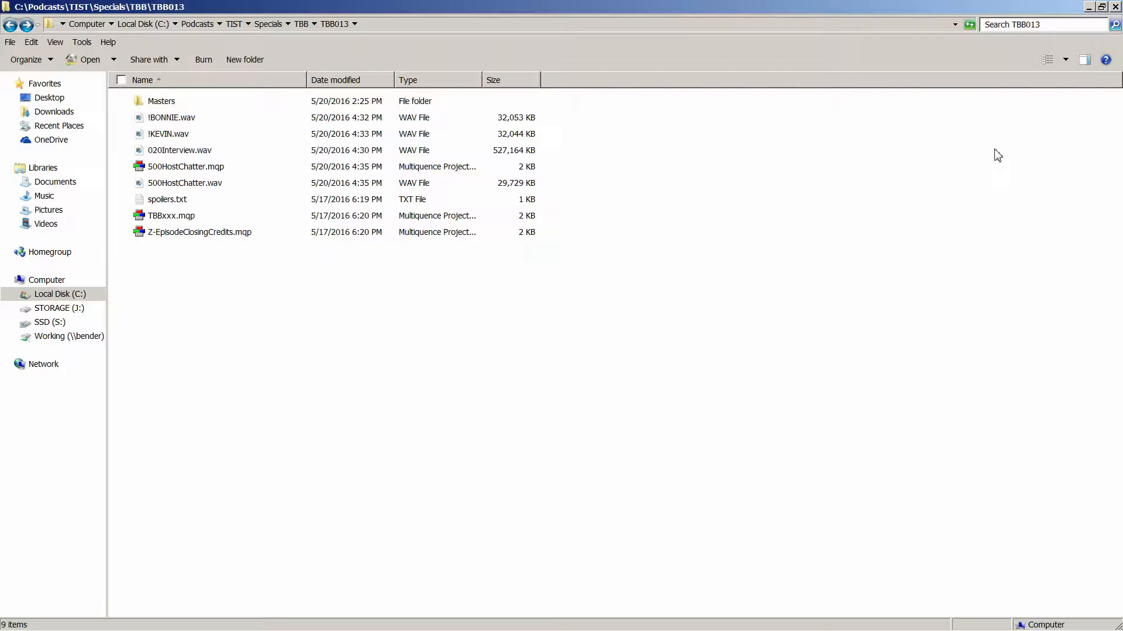
Step: Open spoilers.txt from the TBB013 folder and change the episode number in the title line to #13
key("Down")
key("Down")
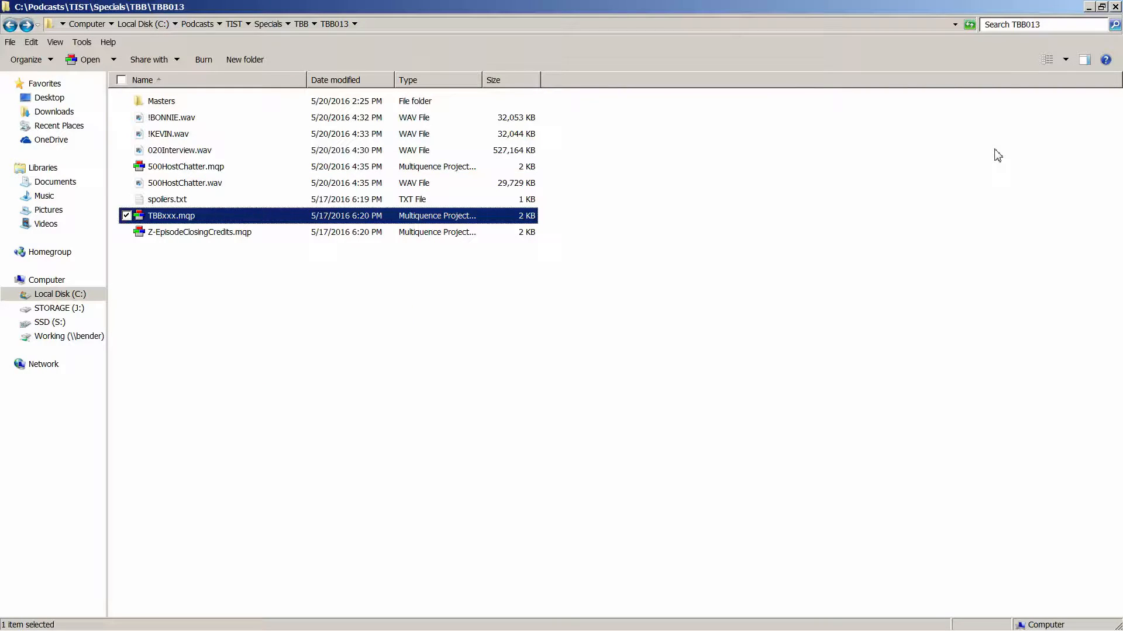
key("Down")
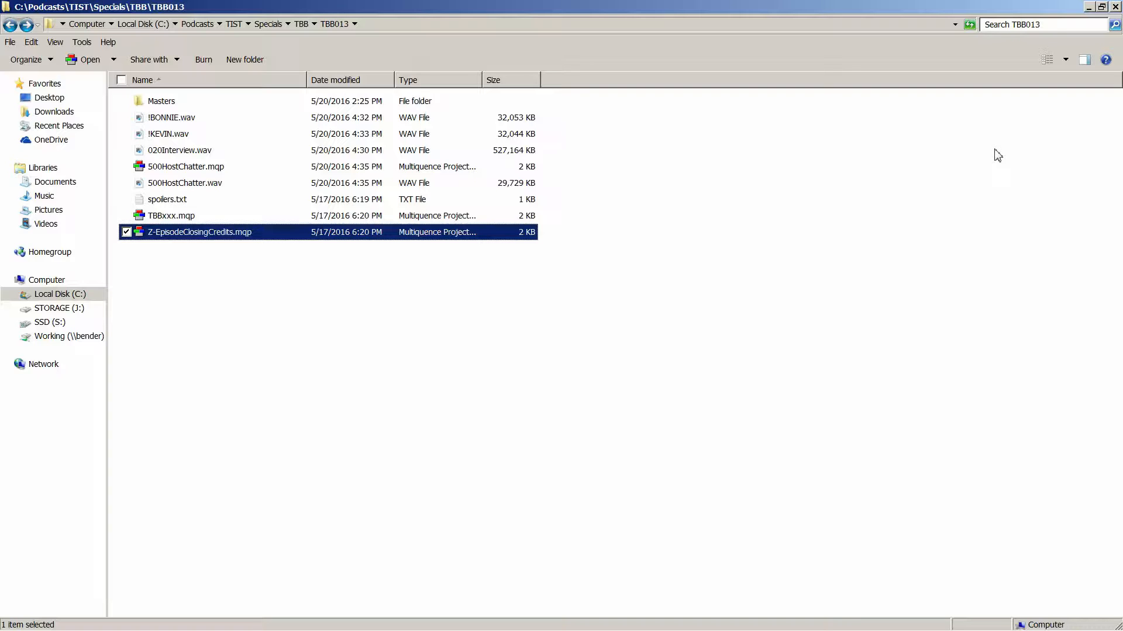
key("Up")
key("Up")
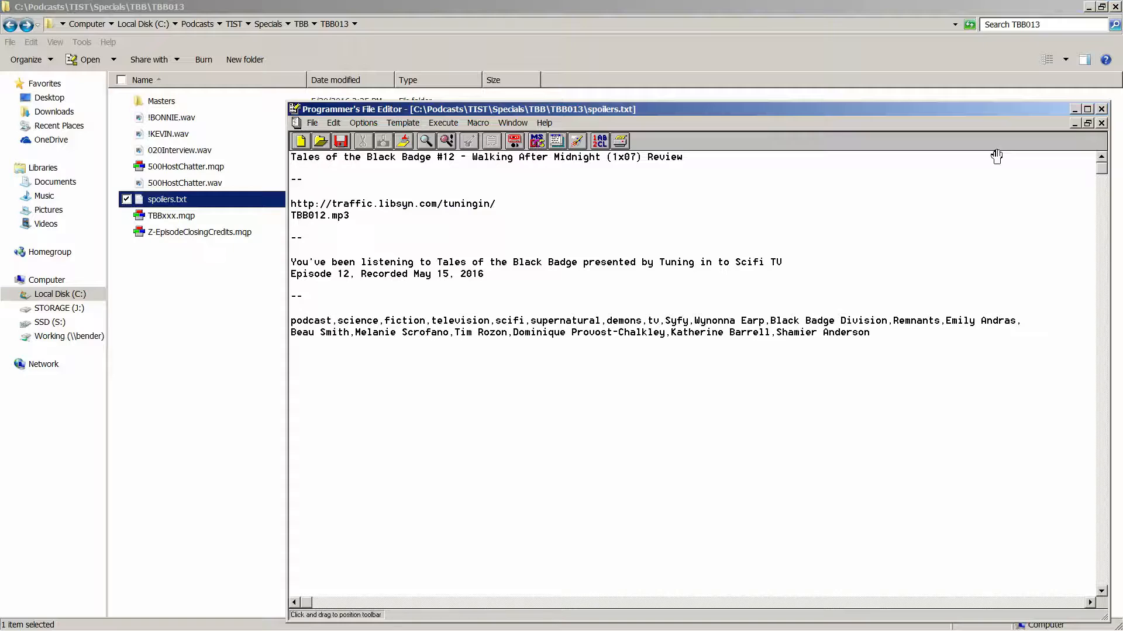
key("ctrl+Right")
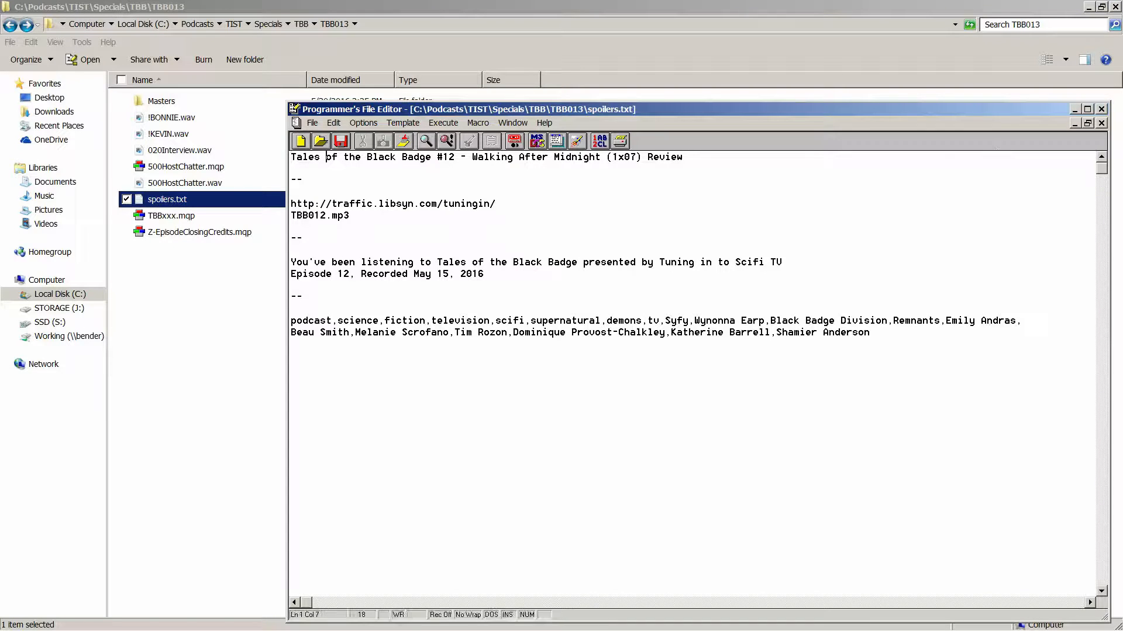
key("ctrl+Right")
key("ctrl+Right")
key("ctrl+Right")
key("ctrl+Right")
key("Delete")
type("3")
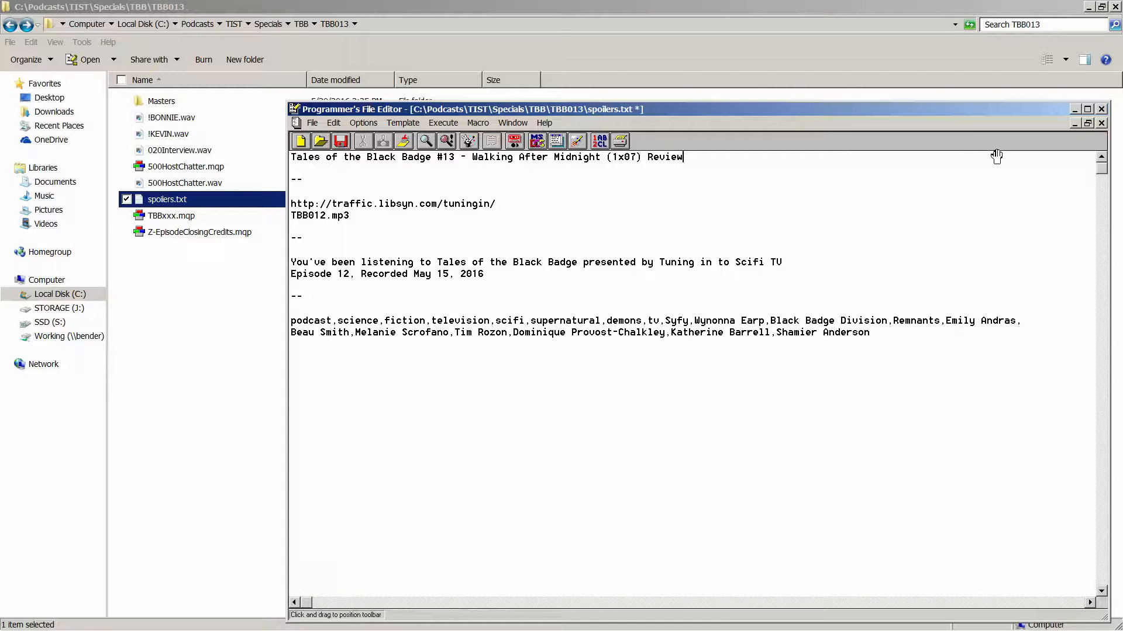
Step: Replace the episode title after the dash with "Tim Rozon Interview", taken from the subject of the editing notes e-mail
key("alt+Tab")
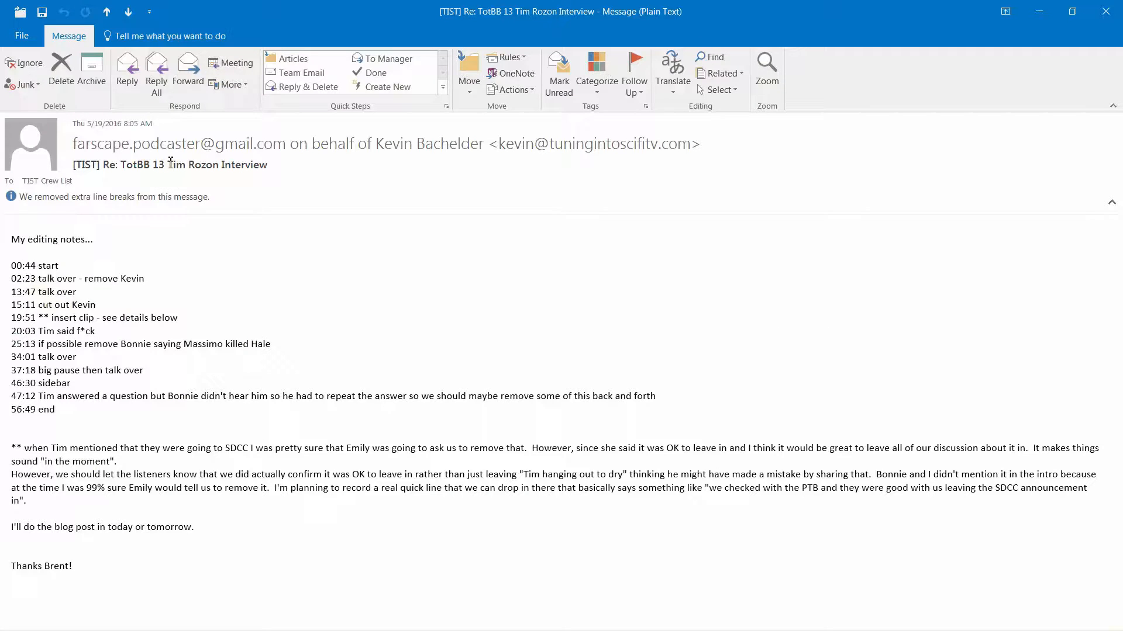
left_click_drag(170, 162, 250, 167)
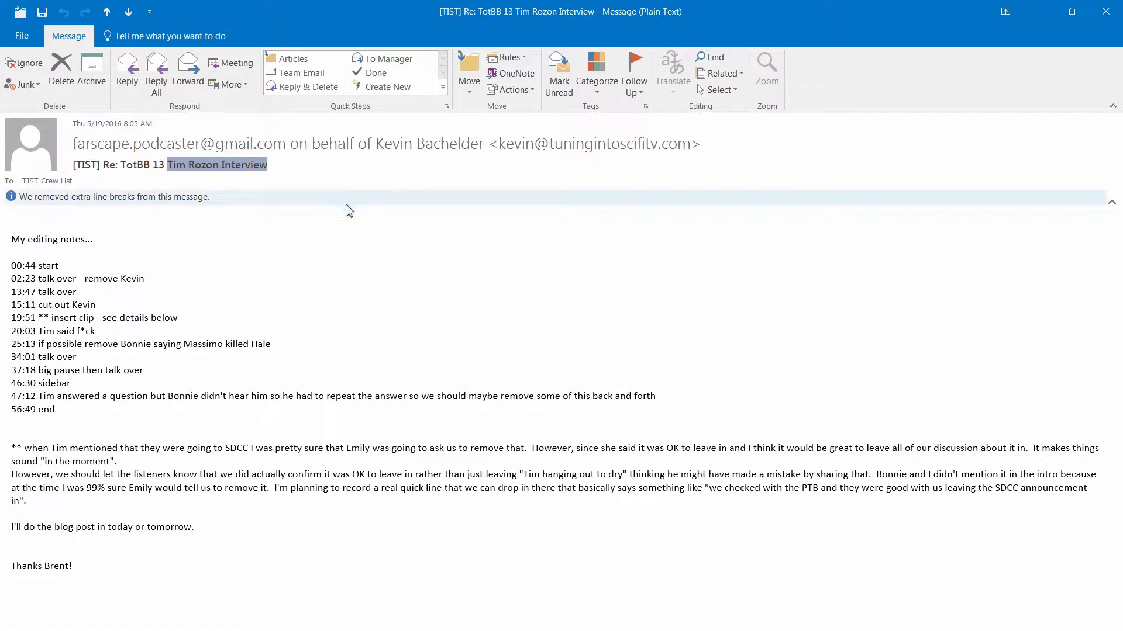
key("alt+Tab")
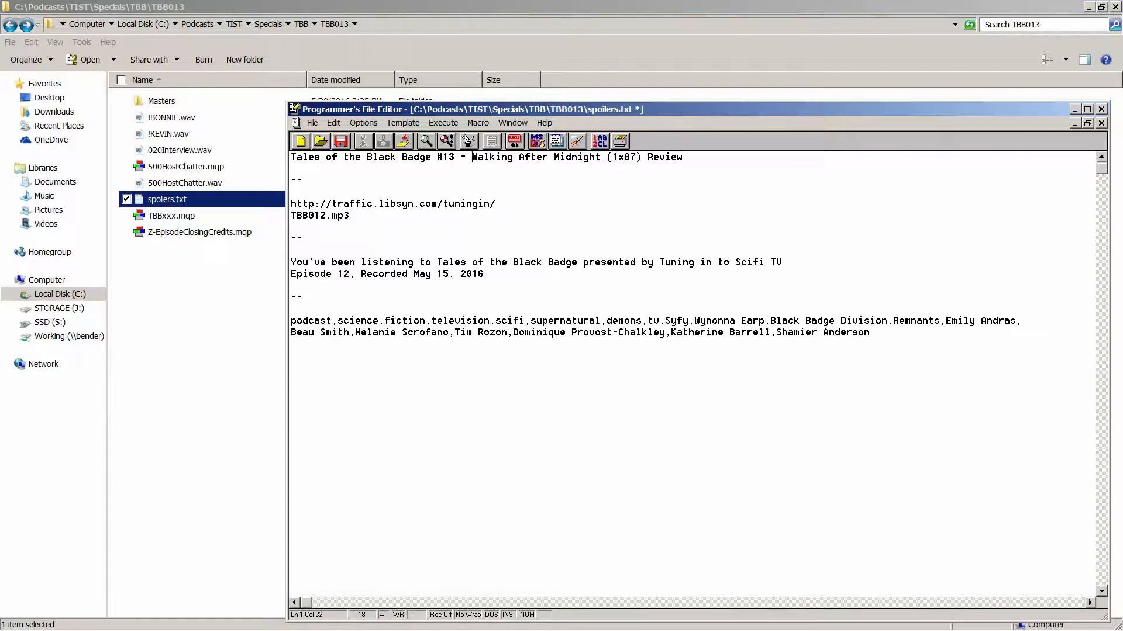
key("shift+End")
type("Tim Rozon Interview")
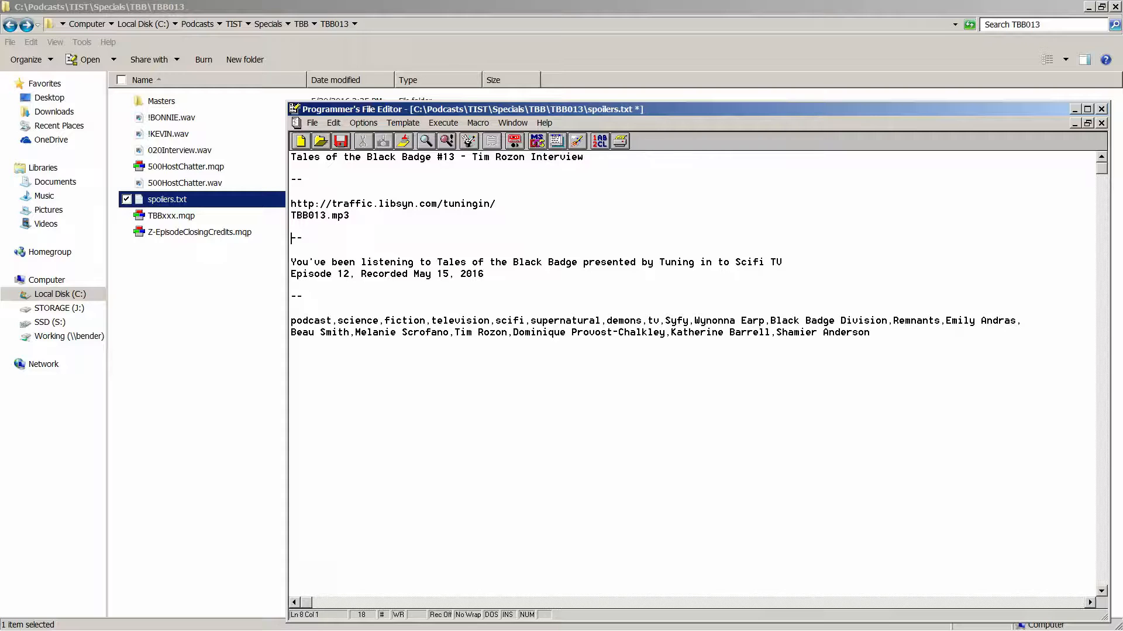
Step: Update spoilers.txt to TBB013.mp3, Episode 13 and the recording date May 18, 2016, and save the file
key("Delete")
type("3")
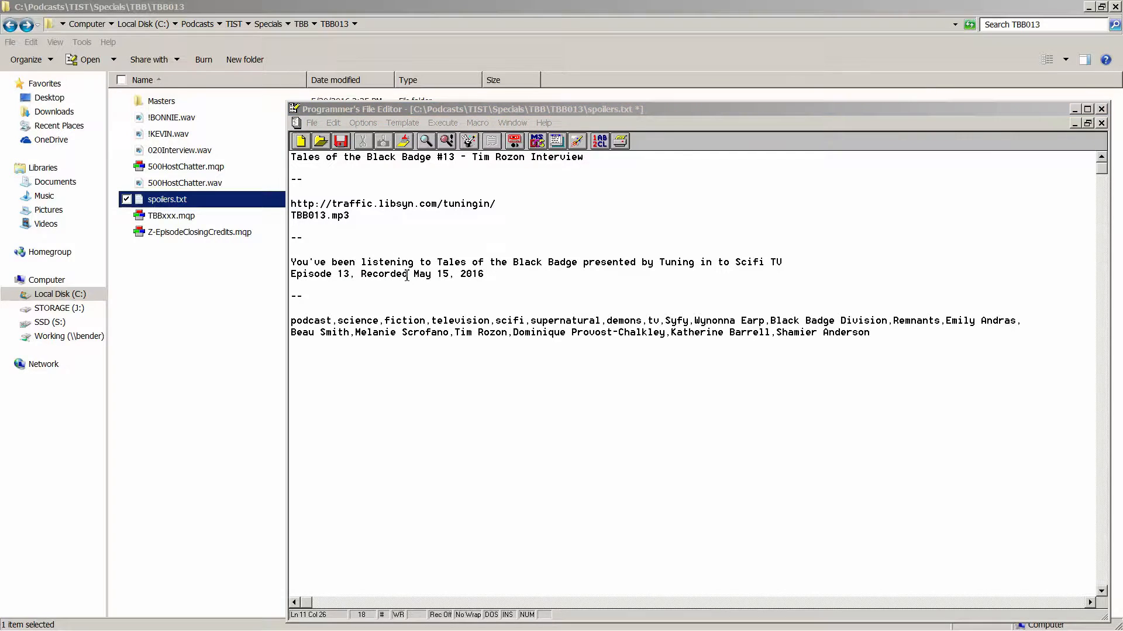
left_click(452, 277)
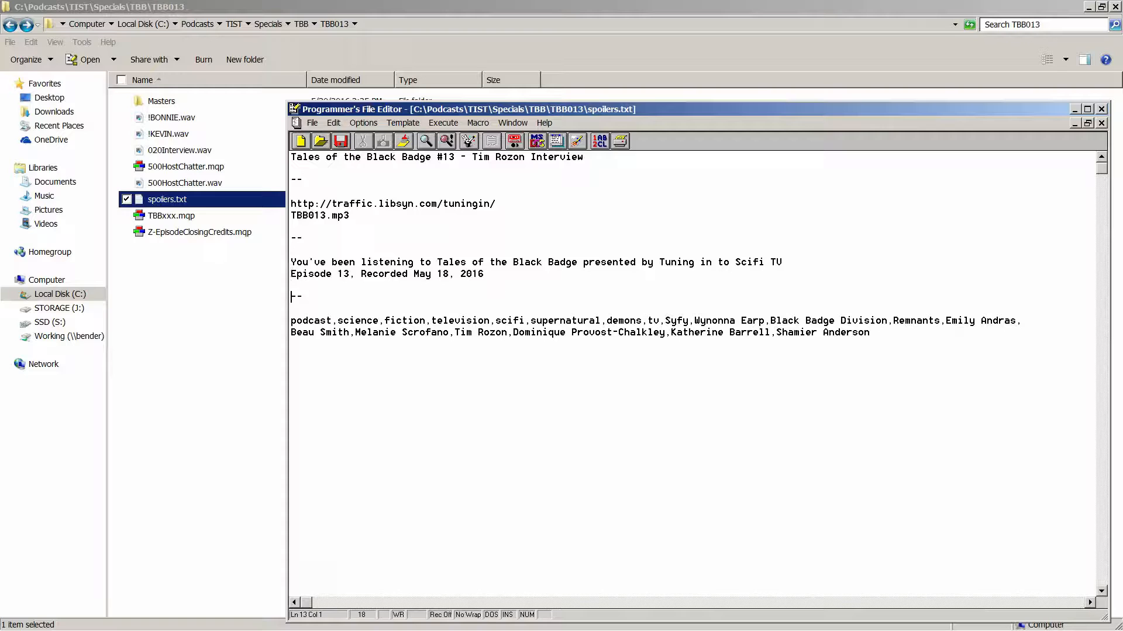
Step: Create a new mono sound in GoldWave and record the listening tag line, episode number and recording date from spoilers.txt
key("ctrl+alt+g")
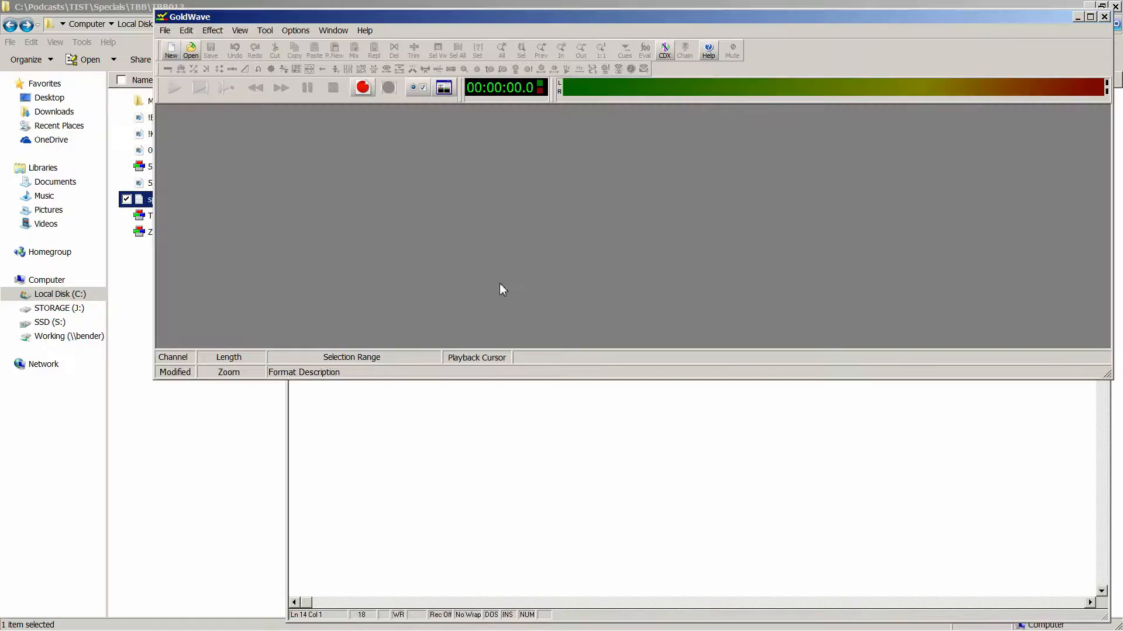
key("ctrl+n")
key("Return")
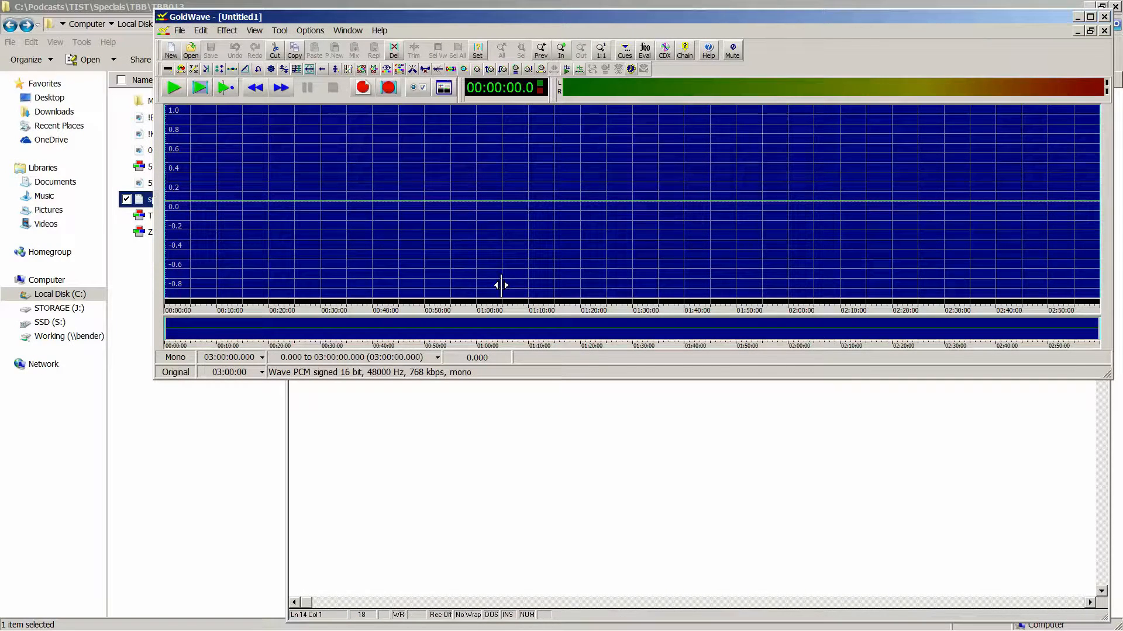
left_click(391, 91)
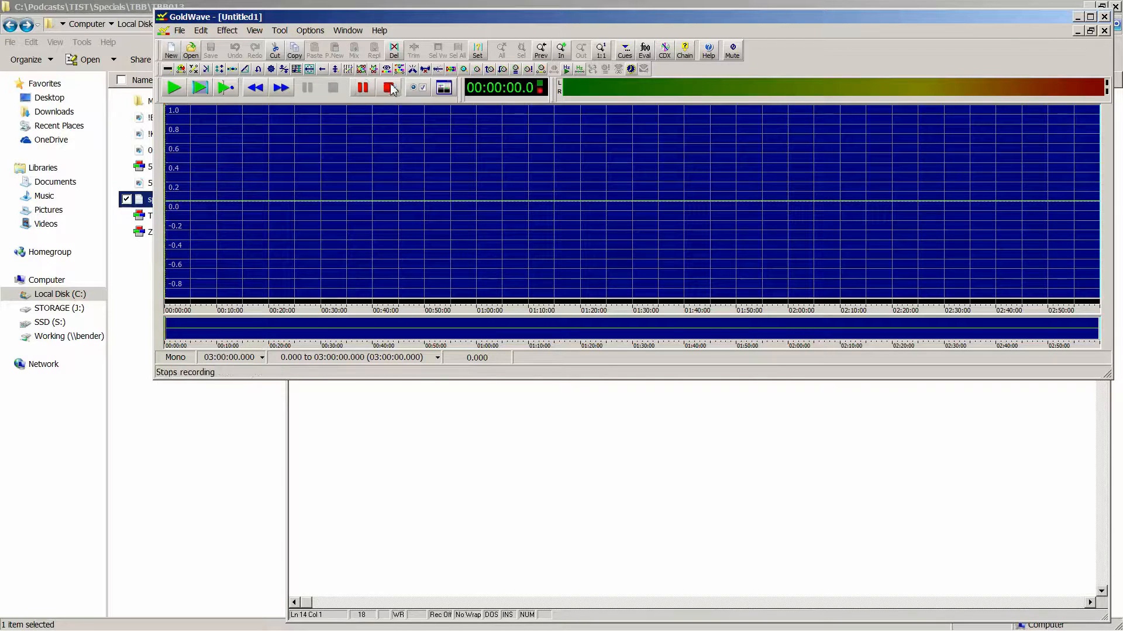
left_click(523, 508)
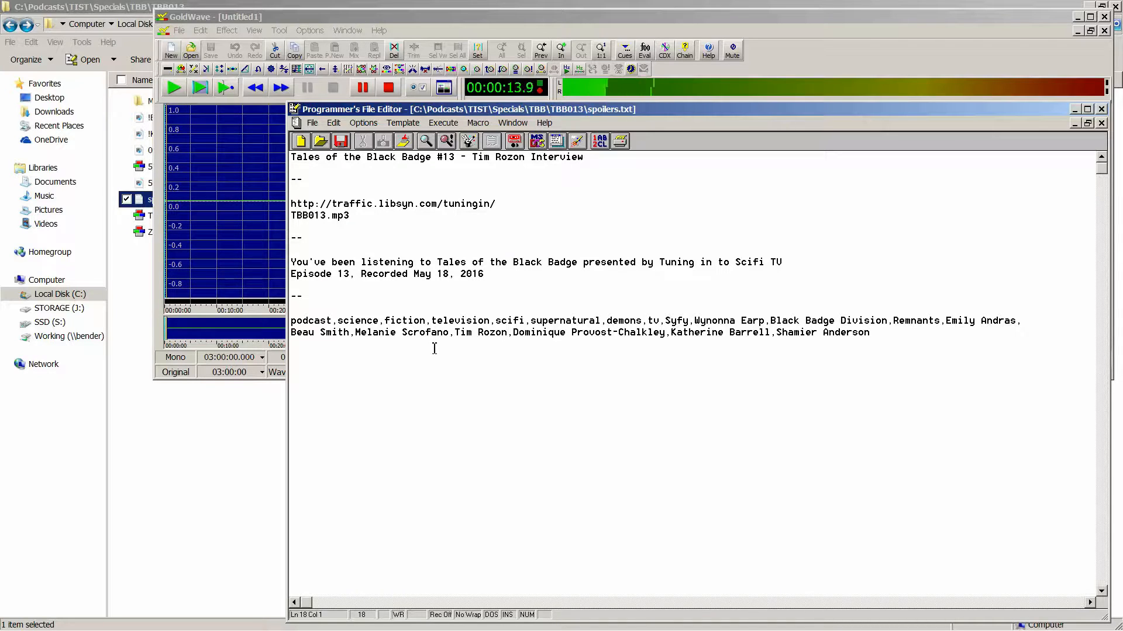
left_click(388, 88)
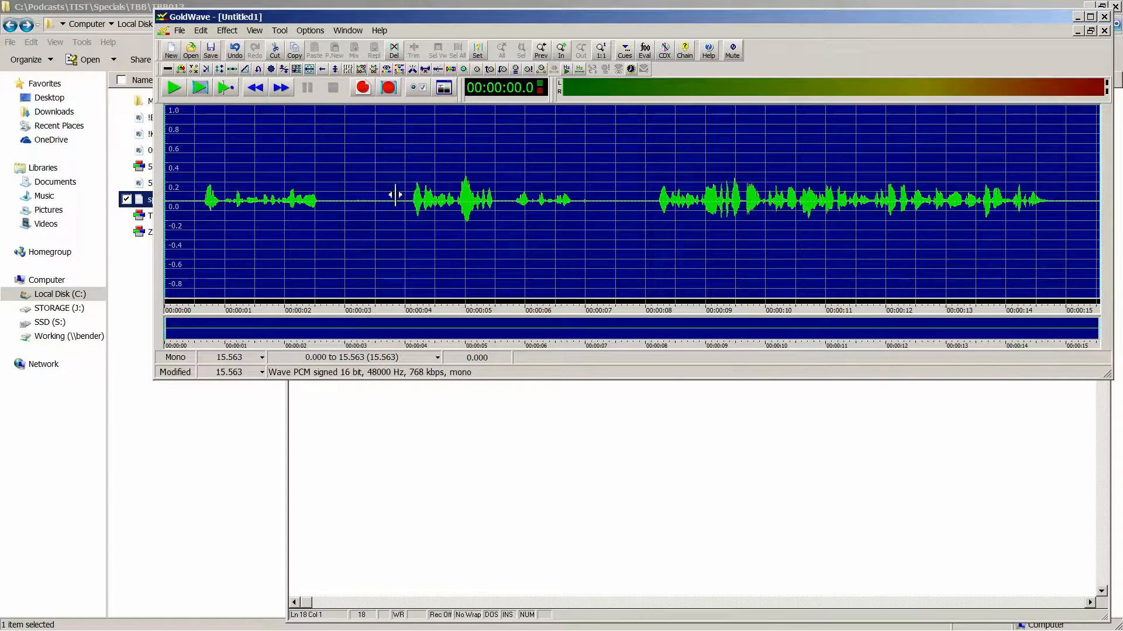
Step: Delete about the first 7 seconds of the recording, keeping only the final take, and raise its volume by 8 dB
right_click(587, 212)
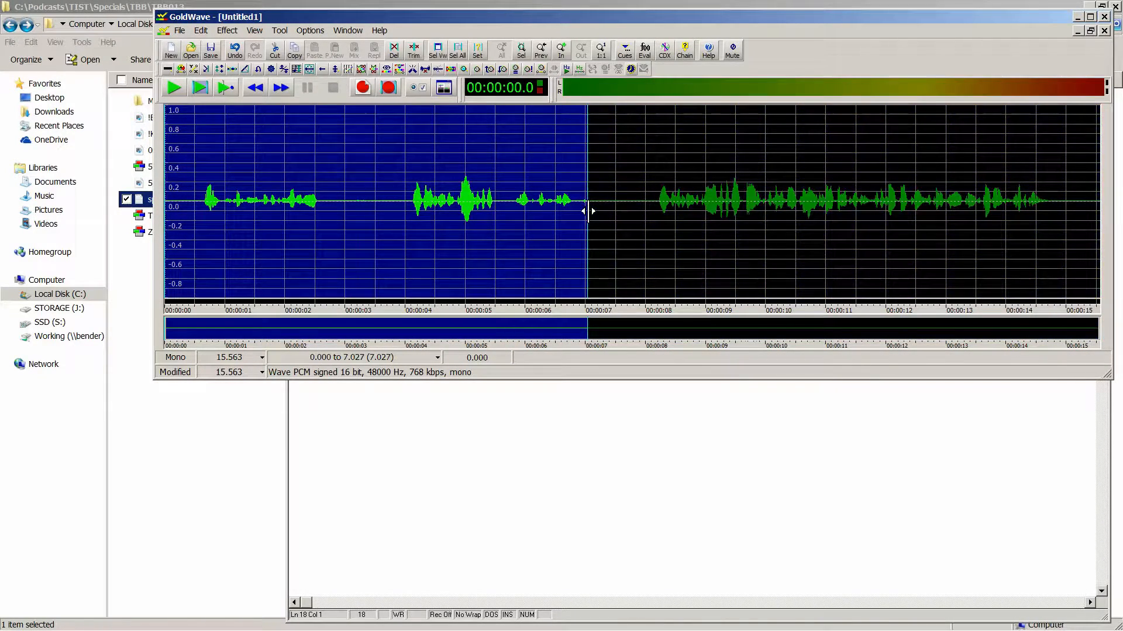
key("Delete")
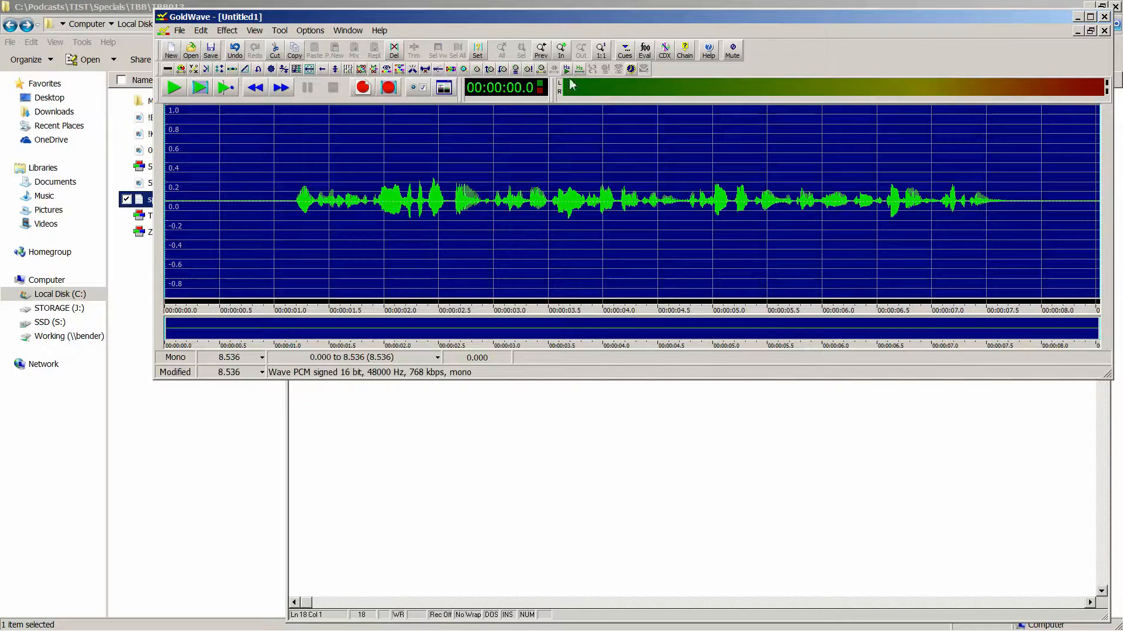
left_click(477, 69)
type("8")
key("Return")
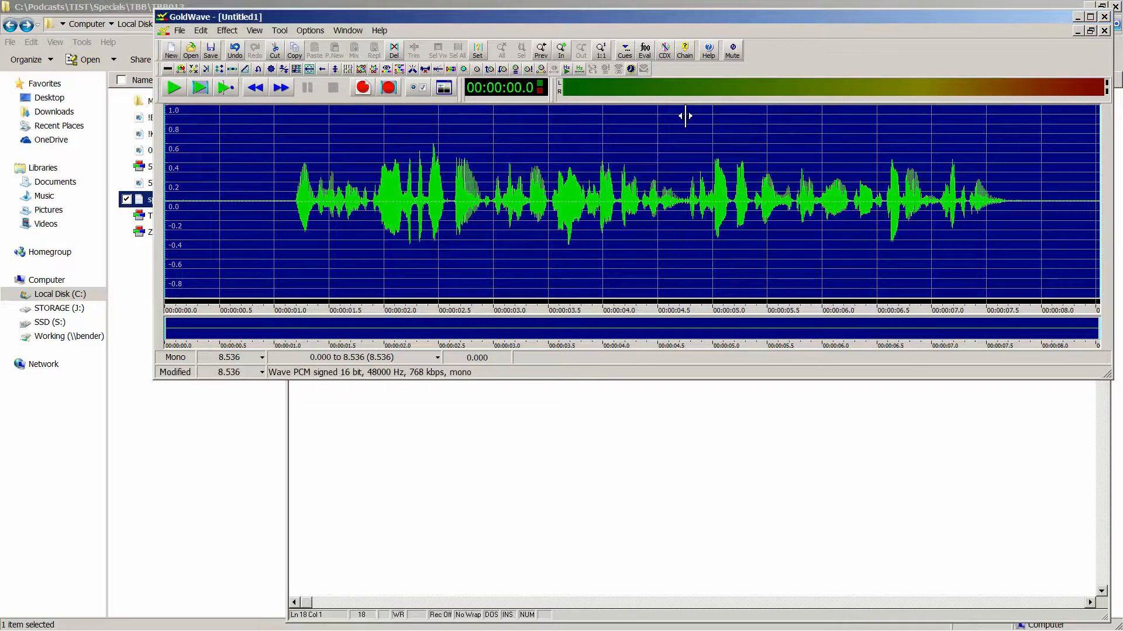
Step: Apply noise reduction and trim the recording to the speech, from about 1.16 s to 7.87 s
key("alt+c")
key("f")
key("n")
key("Return")
left_click(292, 209)
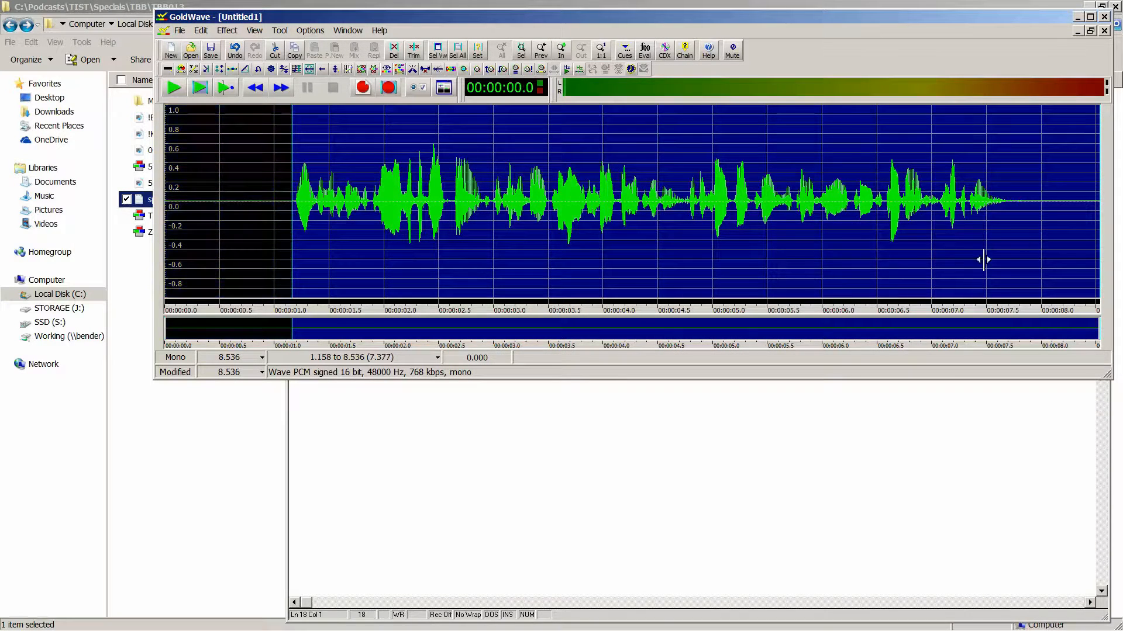
right_click(1027, 214)
key("ctrl+t")
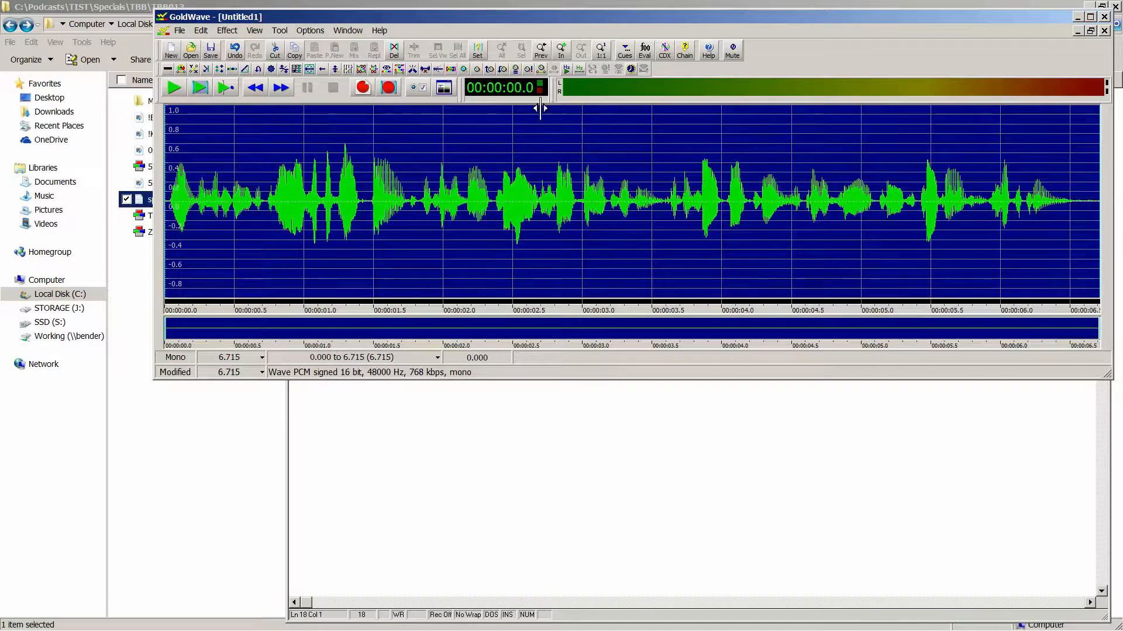
Step: Apply Auto Gain with the Peak reducer preset to the trimmed take and raise its volume by 3 dB
left_click(477, 69)
left_click(694, 285)
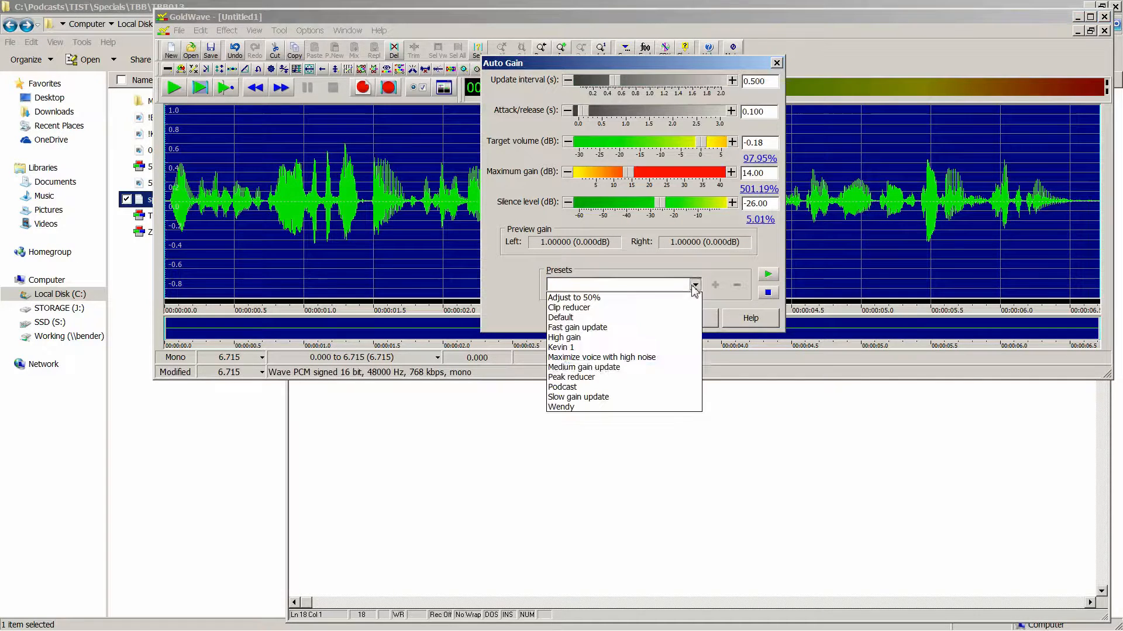
left_click(605, 377)
left_click(619, 320)
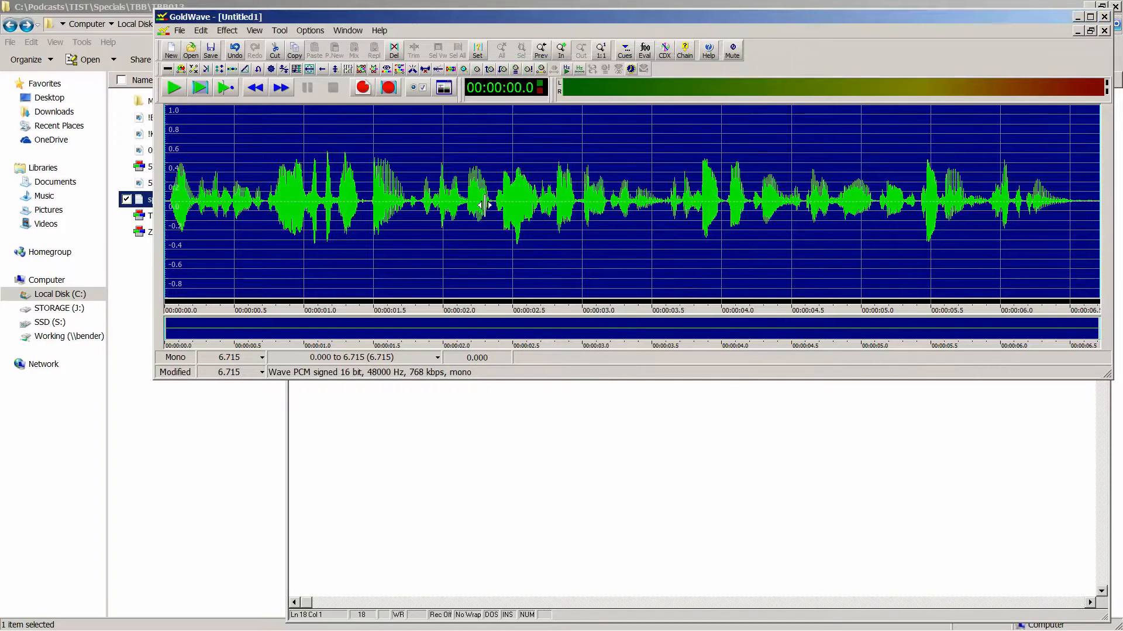
left_click(475, 74)
type("3")
key("Return")
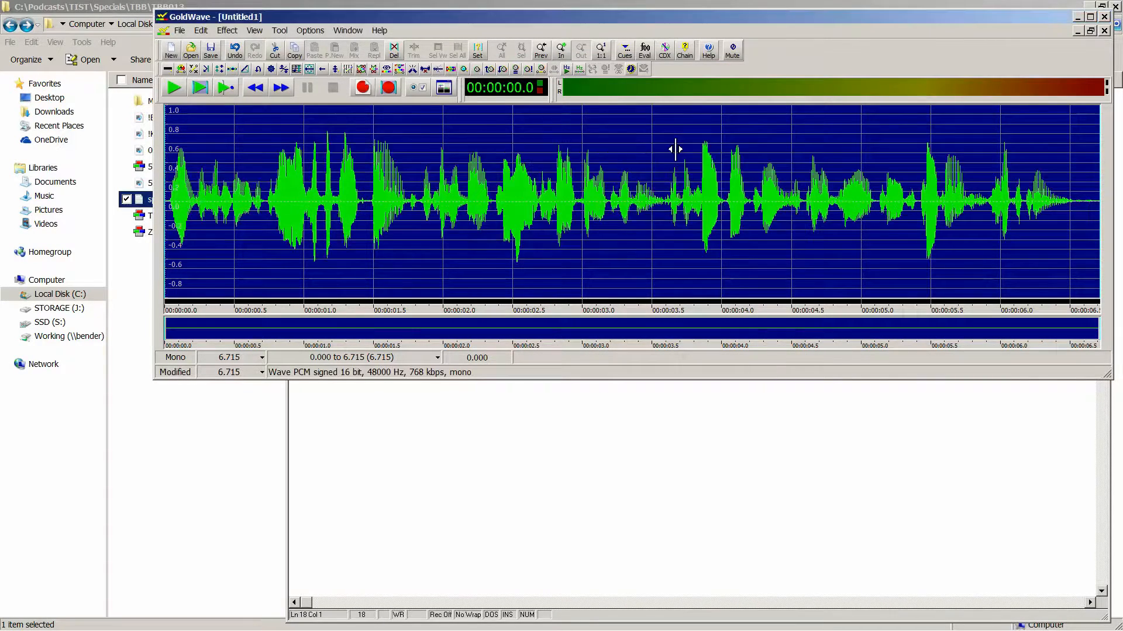
Step: Reduce the peaks once more with Auto Gain's Peak reducer preset and play the take back
left_click(464, 68)
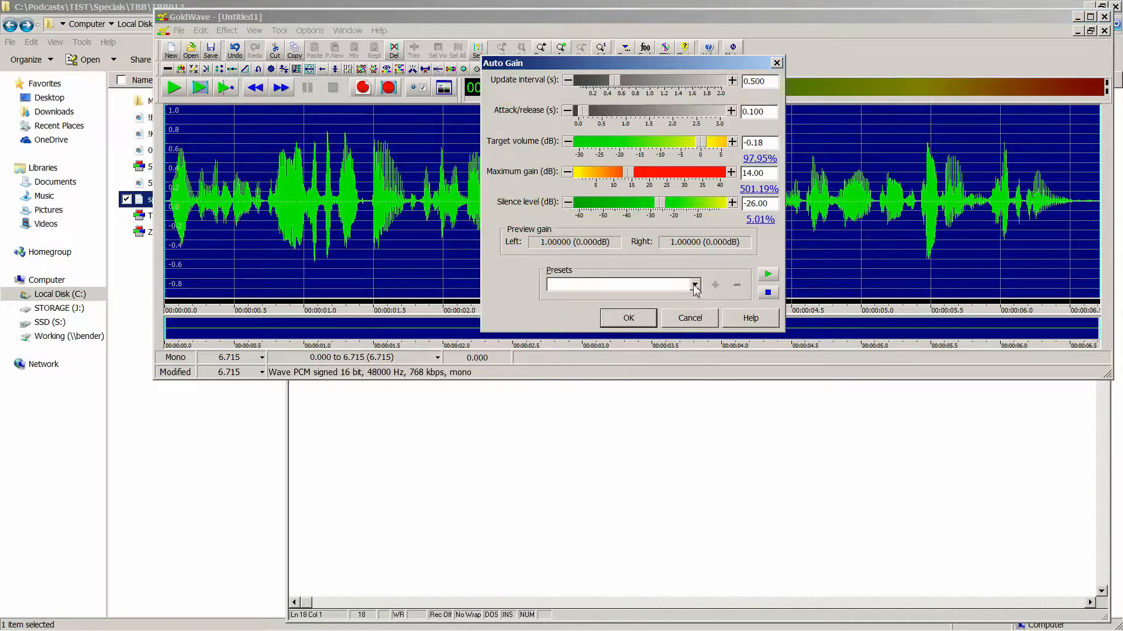
left_click(695, 289)
left_click(594, 384)
left_click(615, 316)
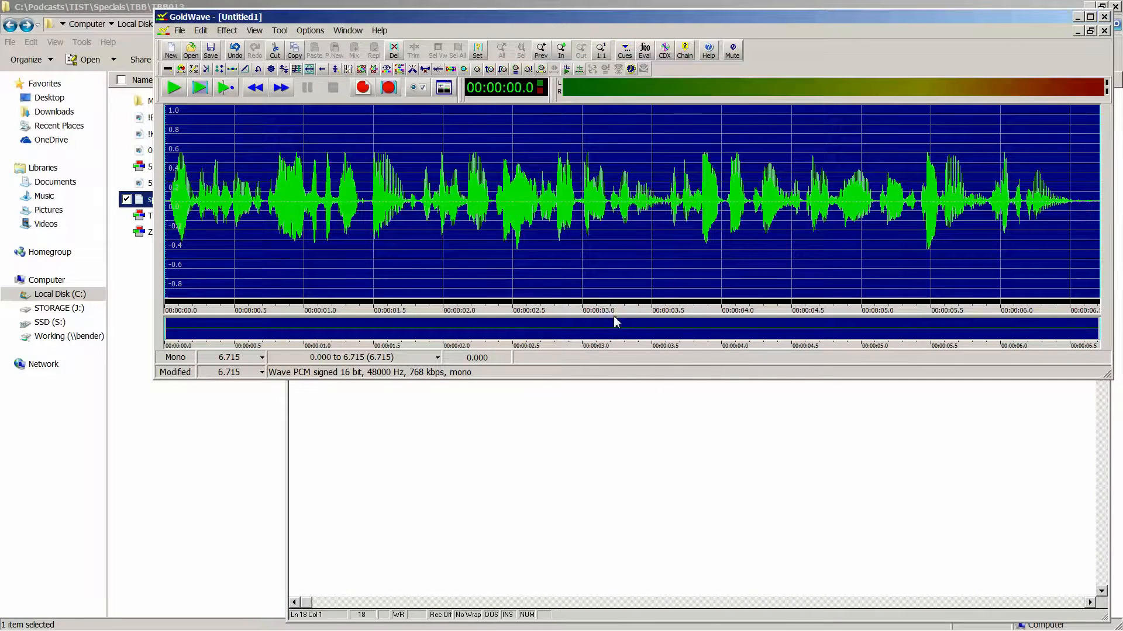
key("space")
Step: Start saving the recording and set the destination to the TBB013 folder under Specials, TBB
key("ctrl+s")
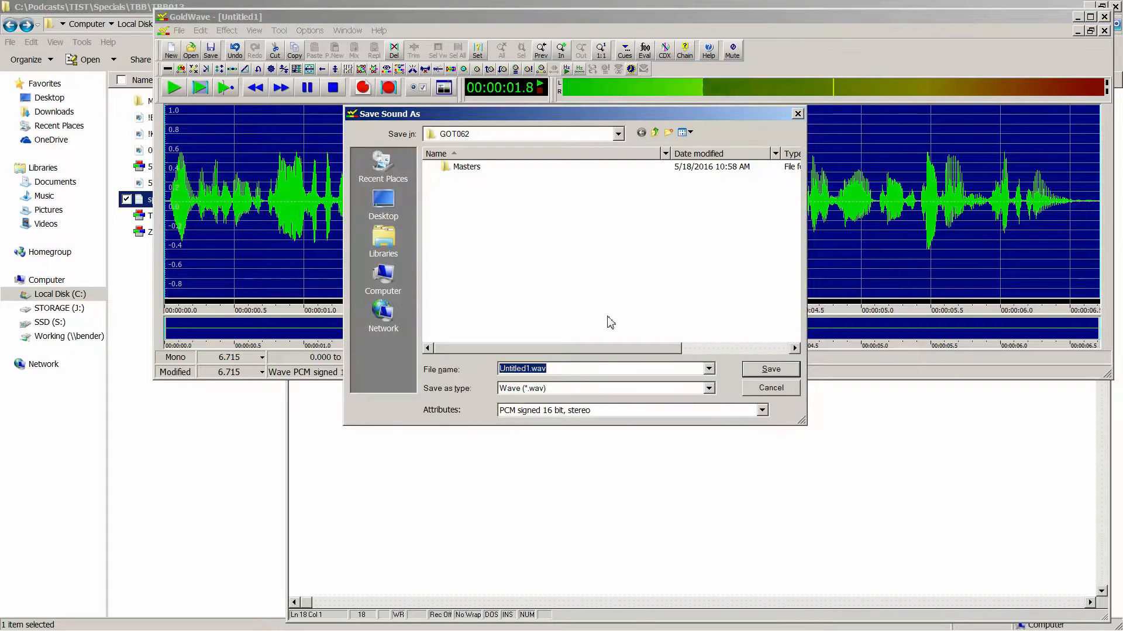
key("shift+Tab")
key("BackSpace")
key("BackSpace")
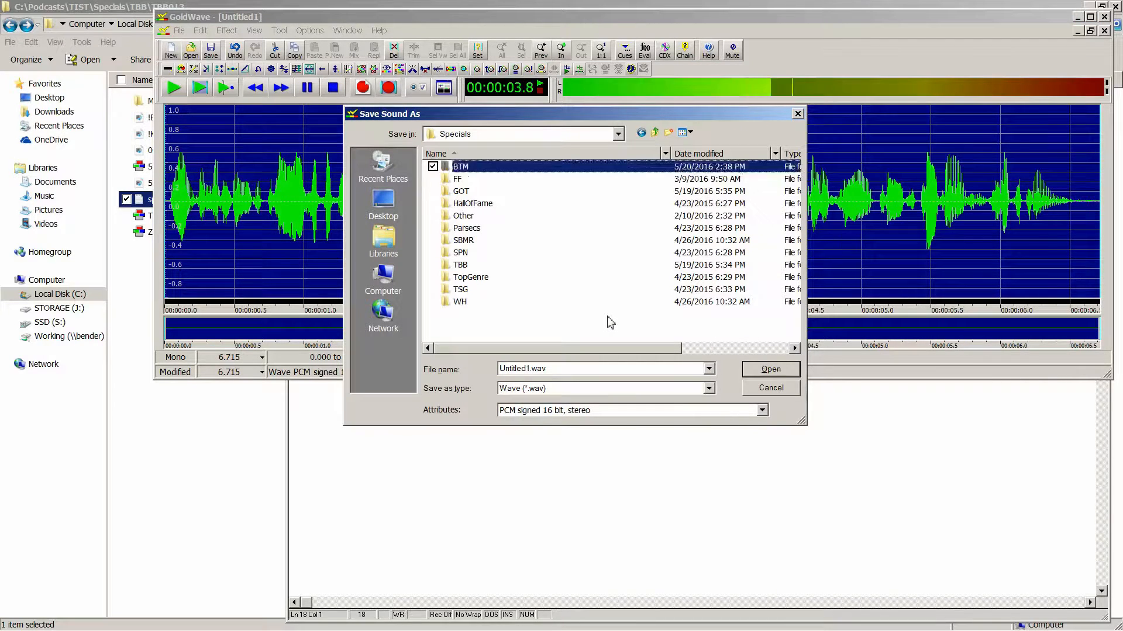
key("Down")
key("Down")
key("Down")
key("Down")
key("Down")
key("Down")
key("Down")
key("Down")
key("Return")
key("End")
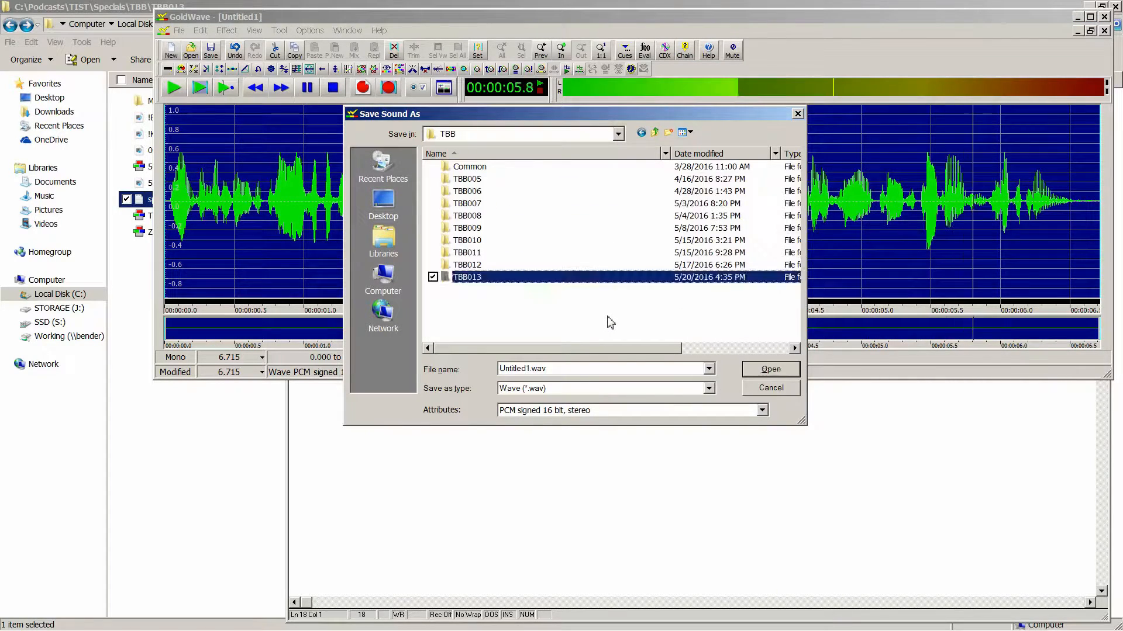
key("Return")
Step: Save the recording as 900DateTag in 16-bit stereo Wave format and close GoldWave
key("Tab")
type("9")
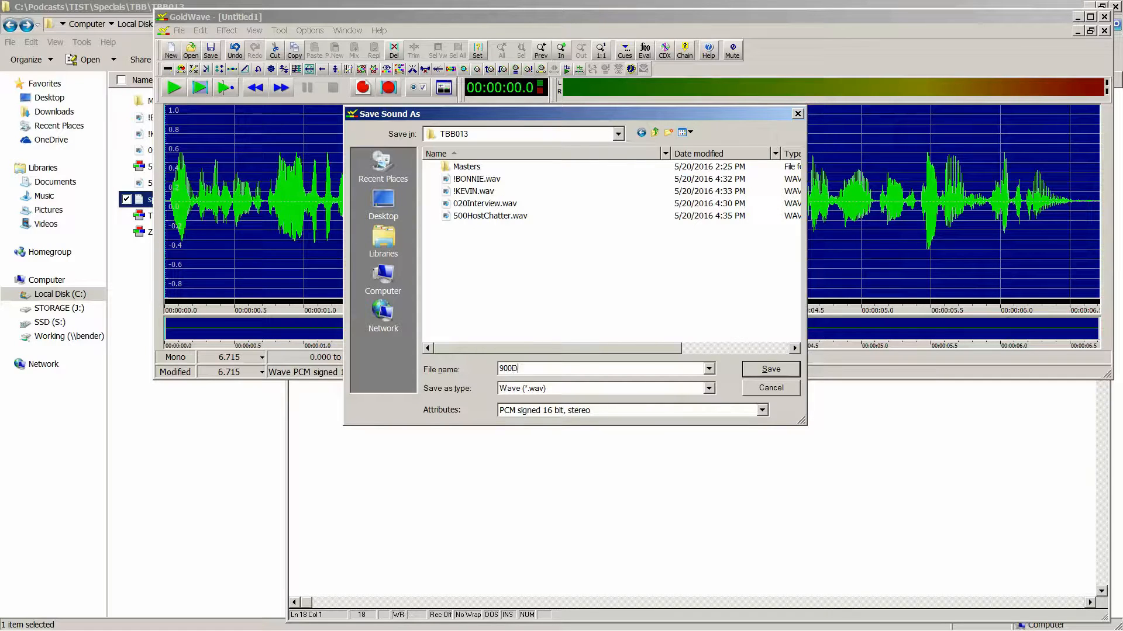
type("00DateTag")
key("Return")
key("Return")
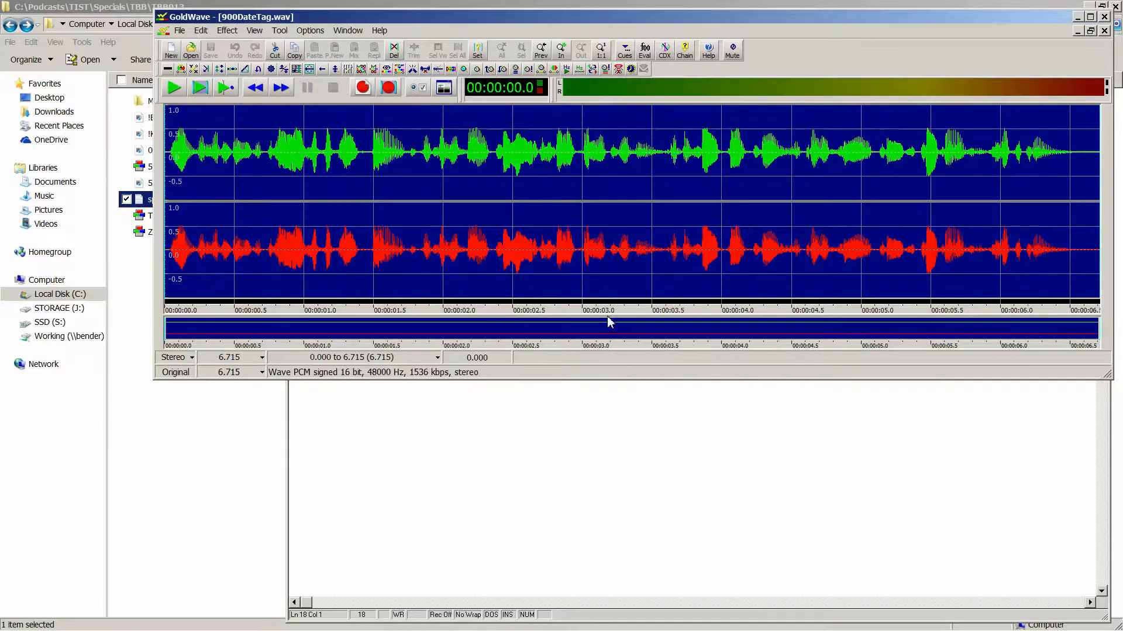
key("alt+F4")
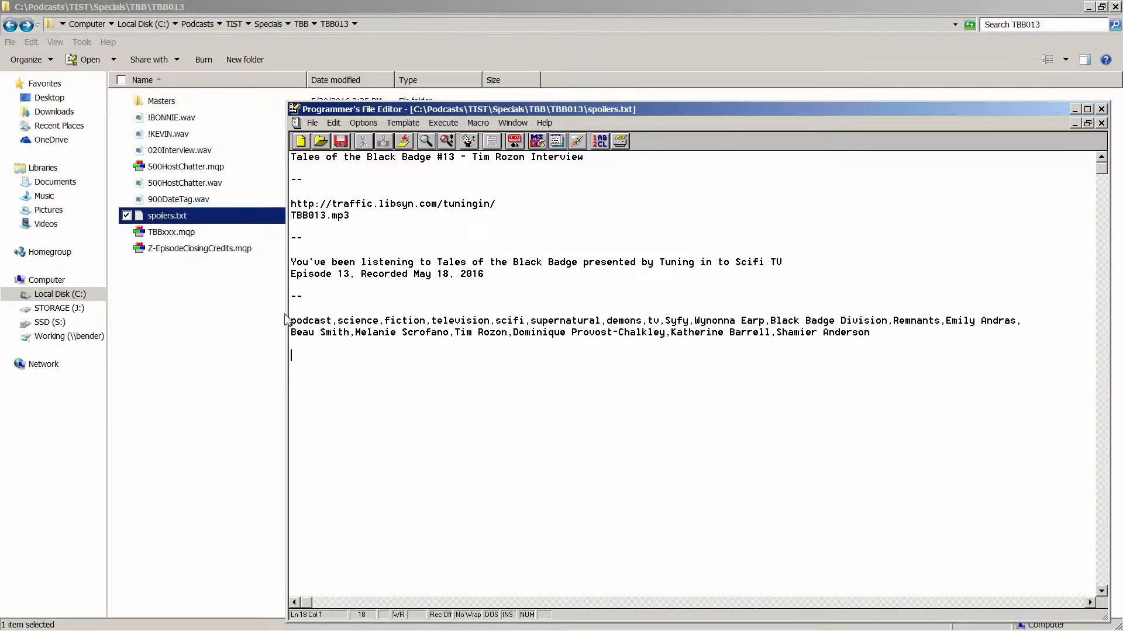
Step: Open Z-EpisodeClosingCredits.mqp in Multiquence and play the mix from the start of the StitcherBumper clip, at about 0:46
double_click(176, 247)
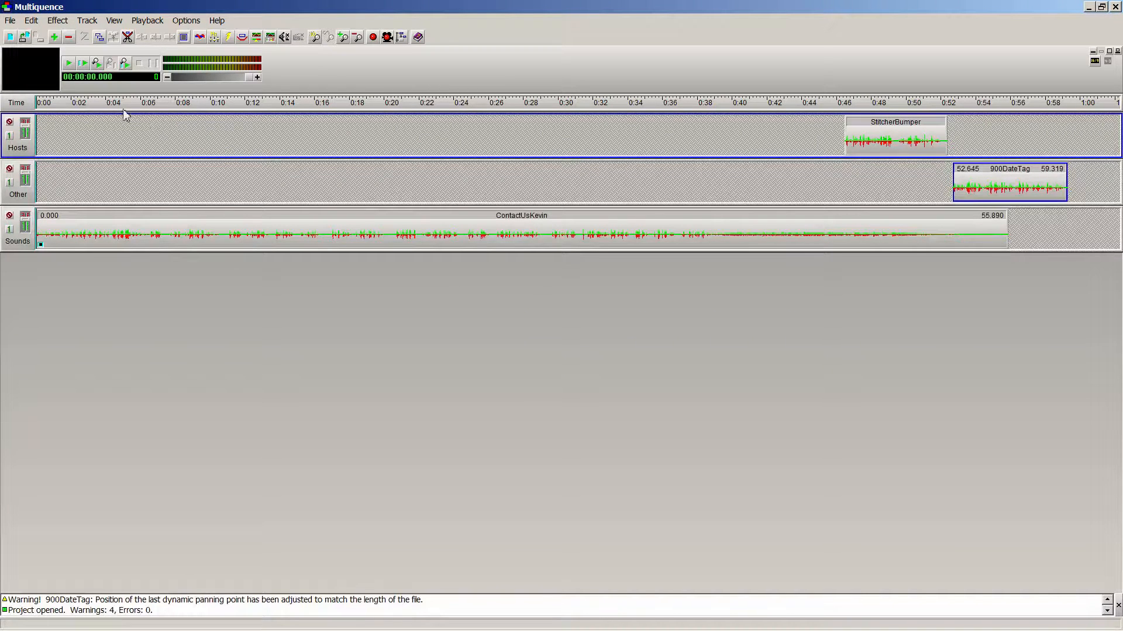
left_click(69, 63)
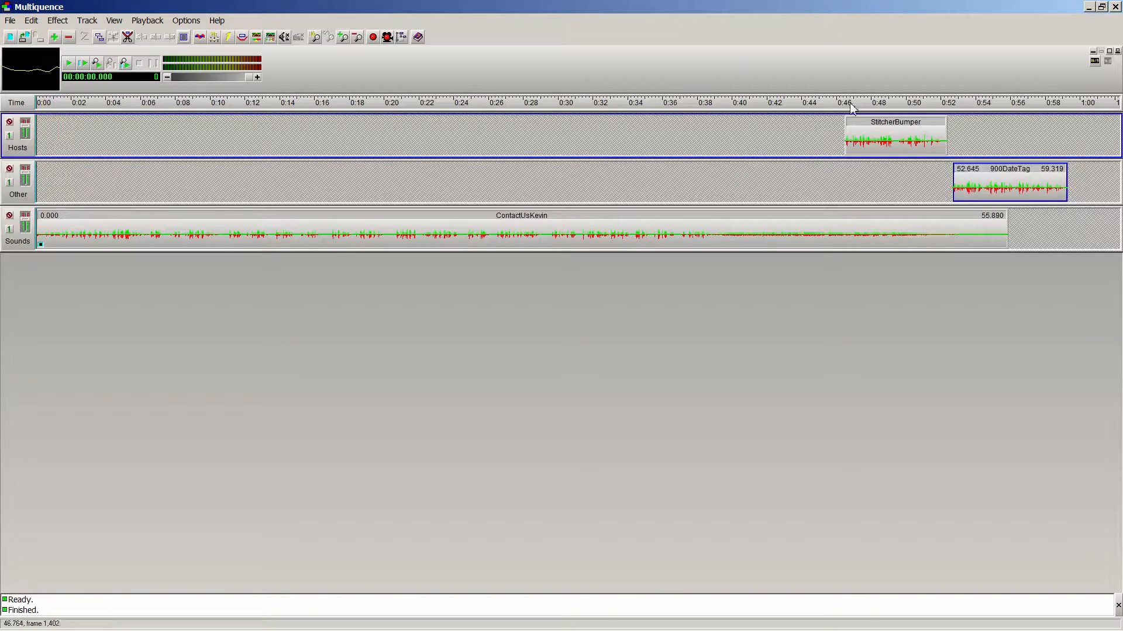
left_click(72, 65)
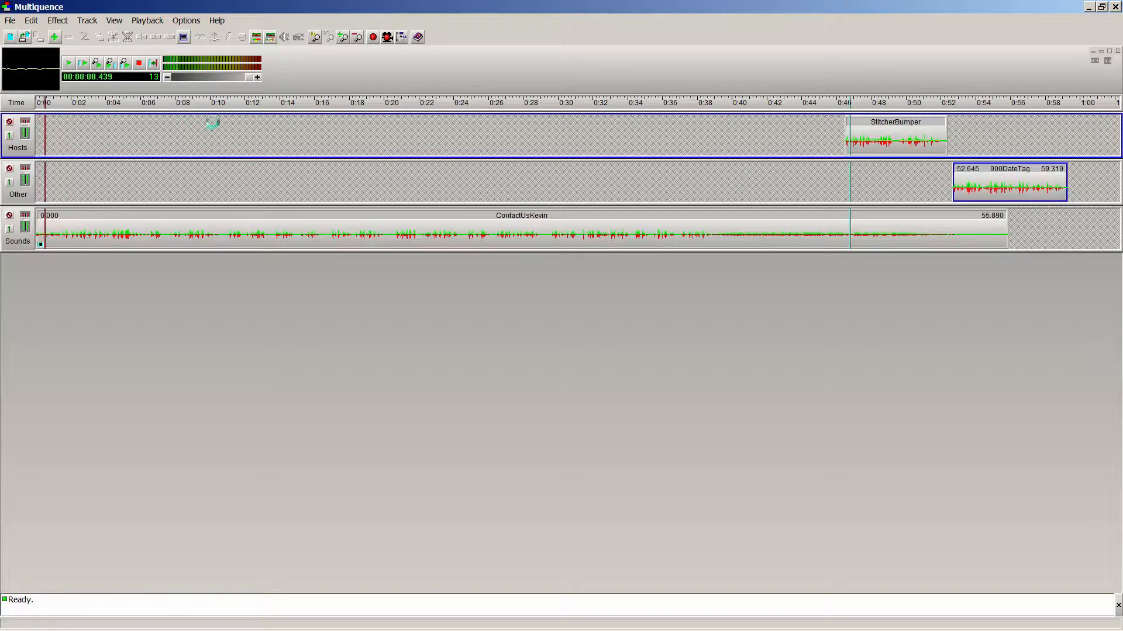
key("space")
key("space")
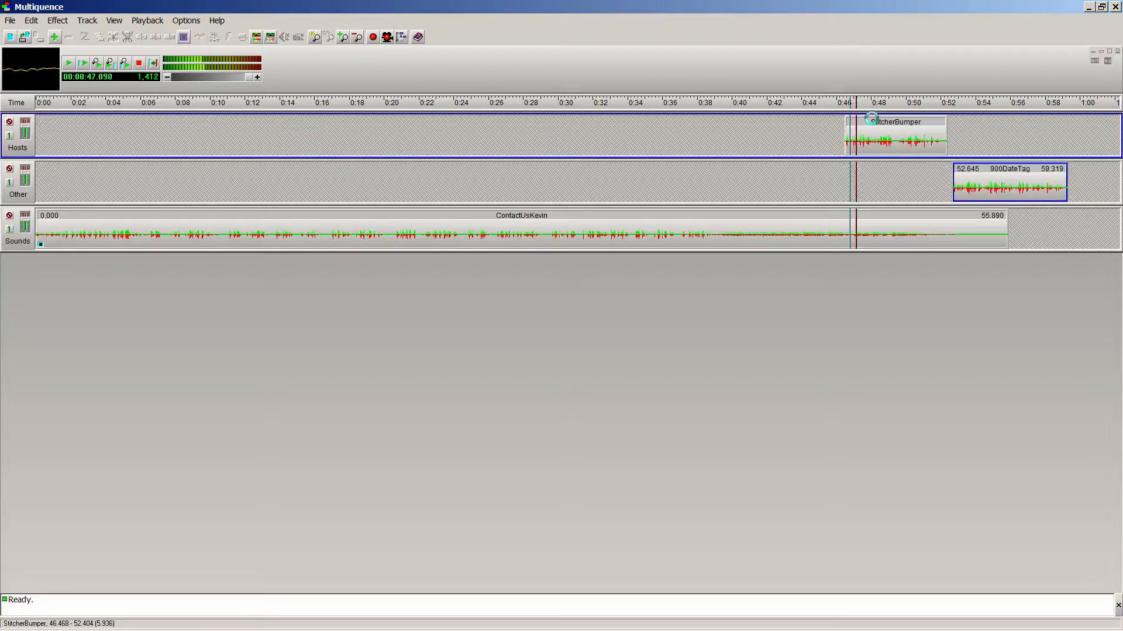
key("space")
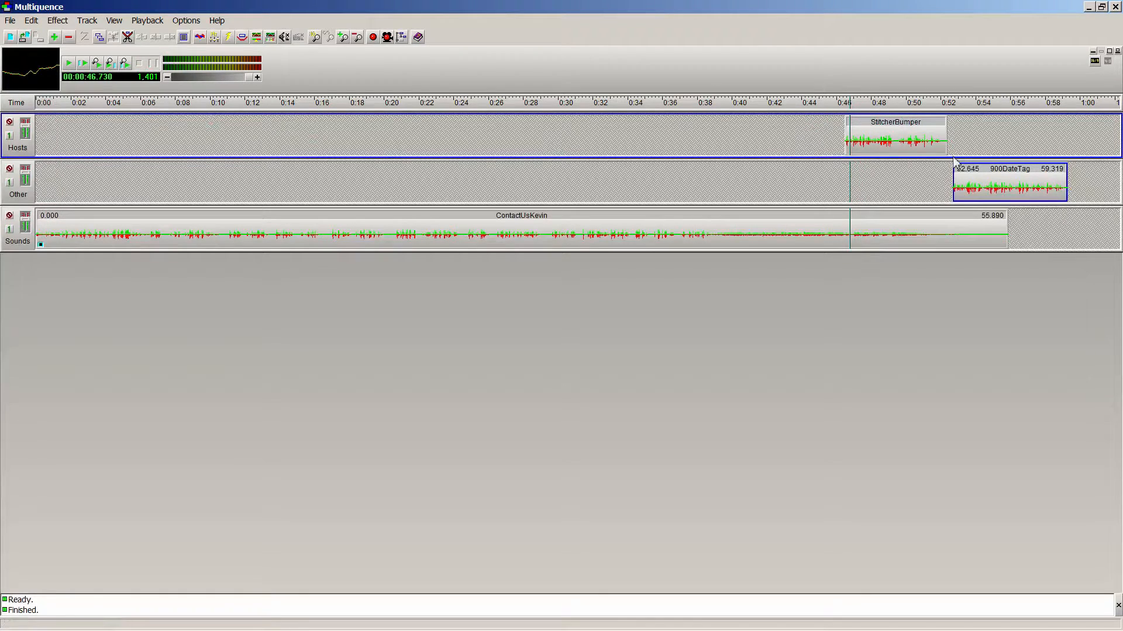
Step: Set the 900DateTag clip to play the entire sound and listen to the mix from about 0:51
double_click(992, 176)
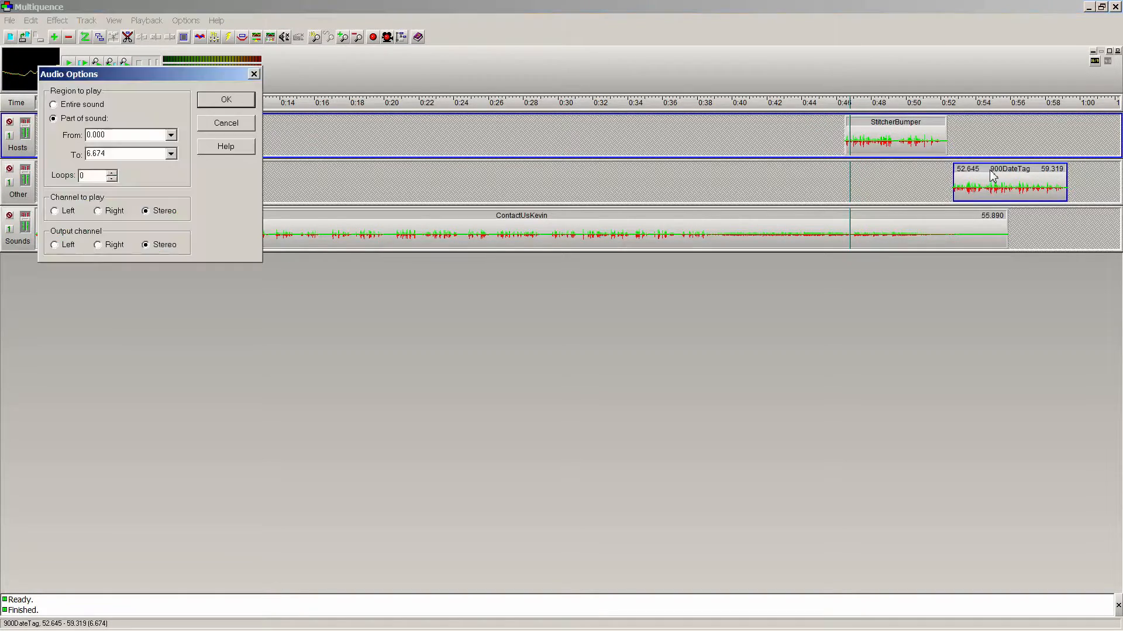
left_click(86, 106)
left_click(205, 101)
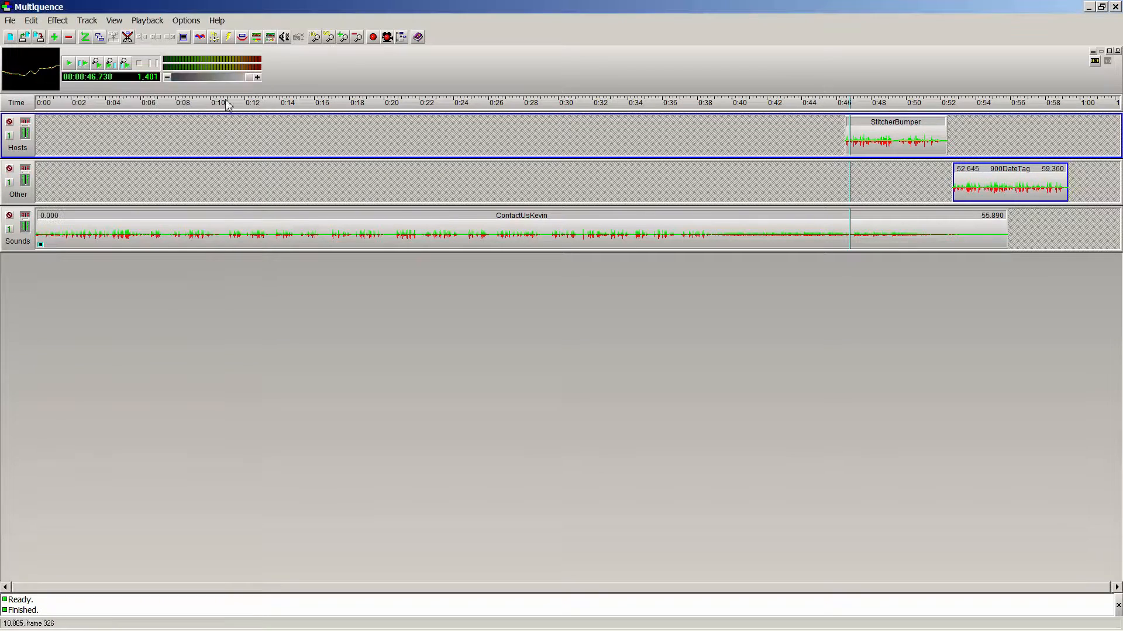
left_click(929, 105)
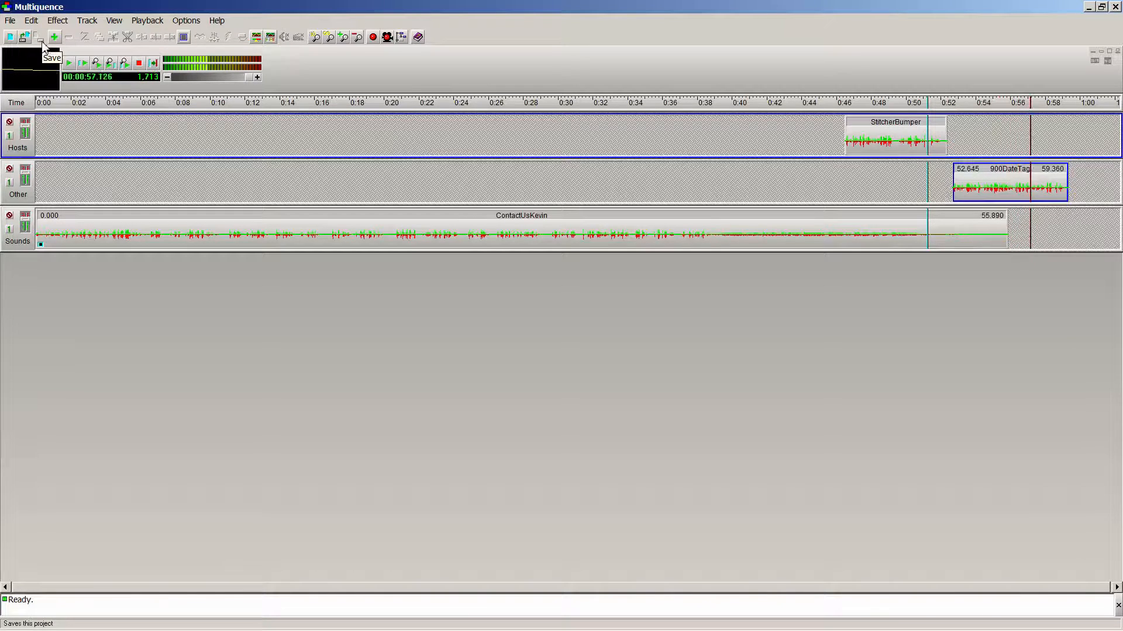
Step: Export the closing credits mix as Z-EpisodeClosingCredits.wav, 16-bit stereo, in TBB013 and return to the folder
left_click(10, 21)
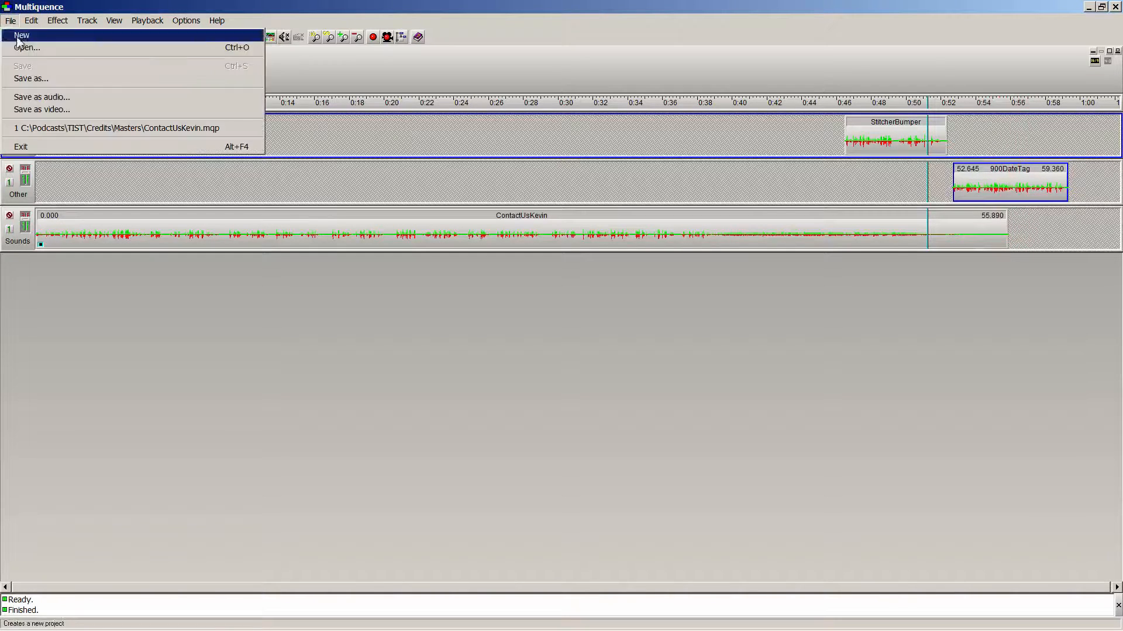
left_click(41, 97)
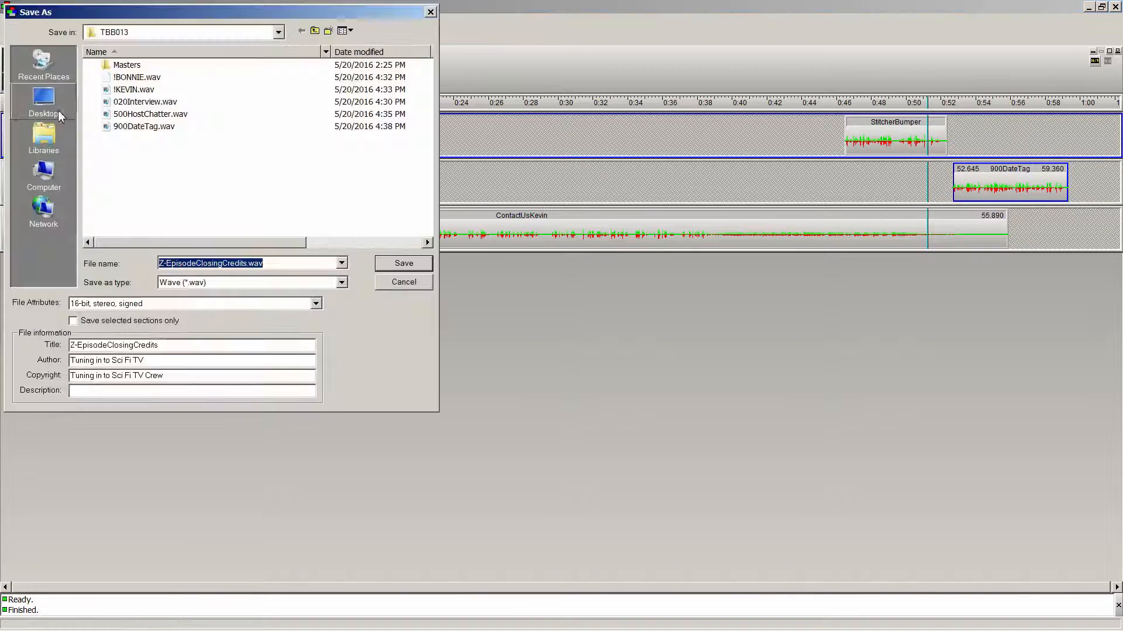
left_click(403, 264)
key("alt+Tab")
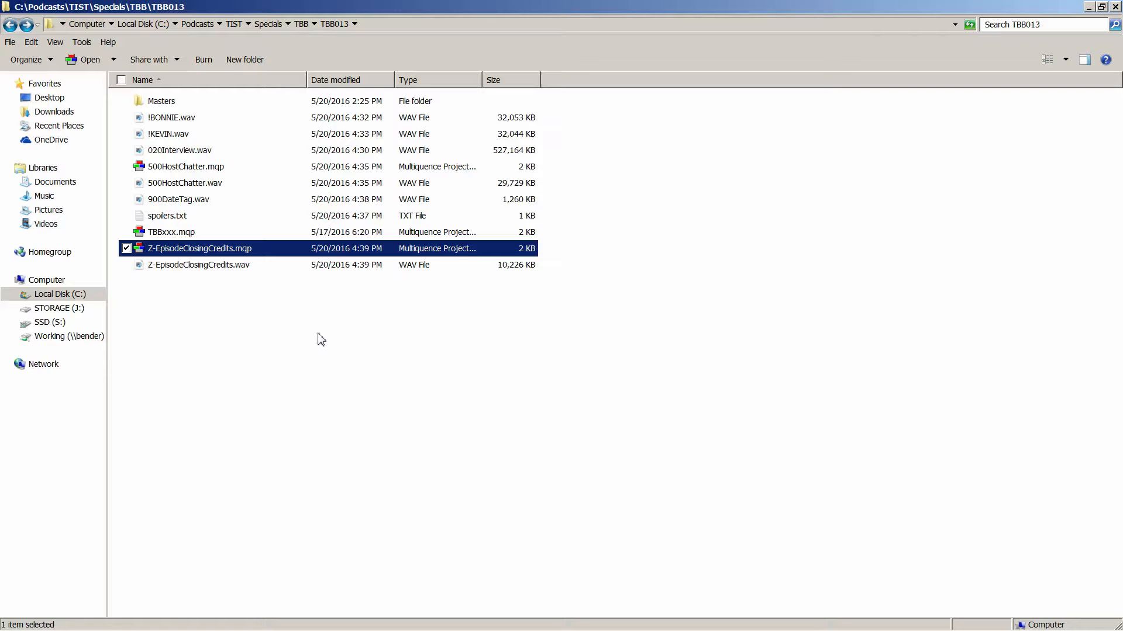
Step: Open the TBBxxx.mqp project and play the episode from the beginning of the EpisodeOpeningCredits clip
double_click(172, 232)
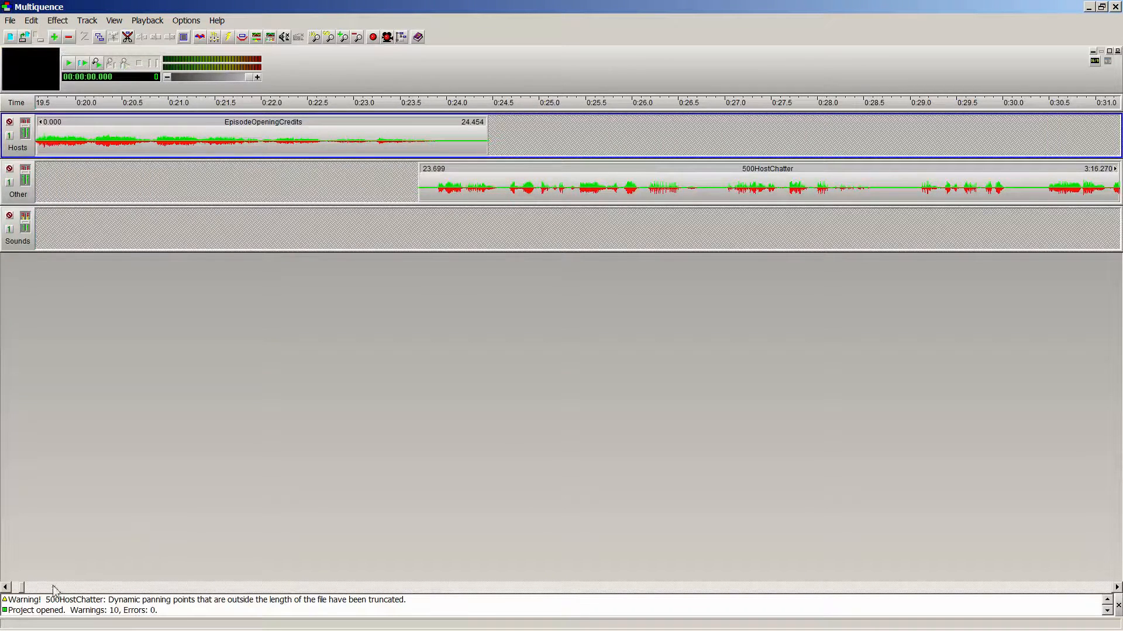
left_click(5, 588)
left_click_drag(23, 590, 12, 591)
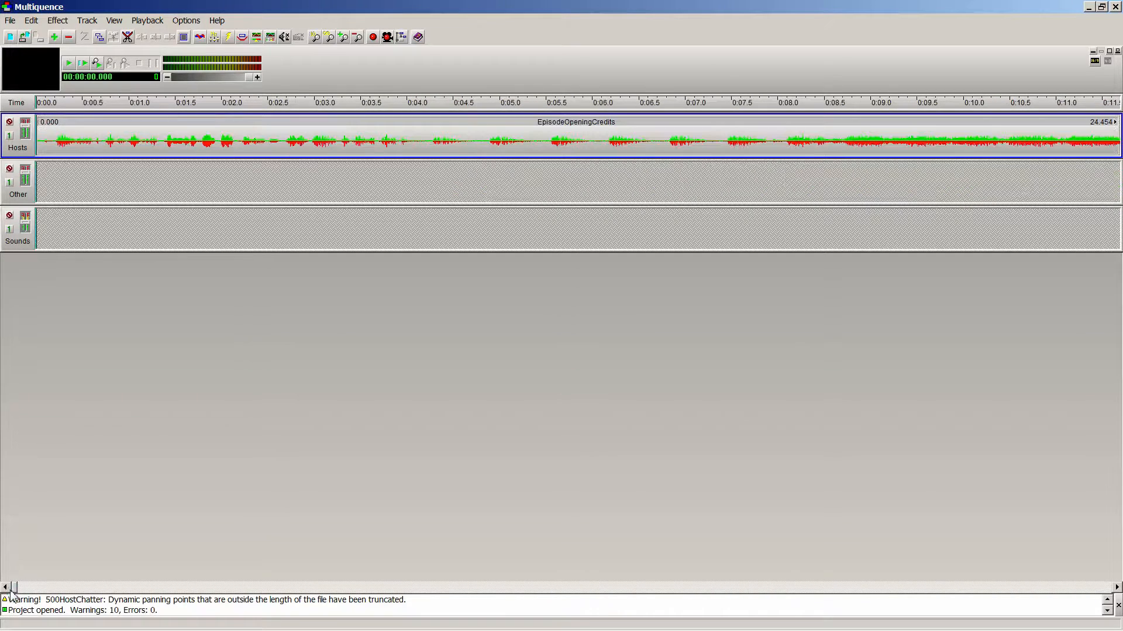
left_click(70, 60)
scroll(138, 191, "down", 3)
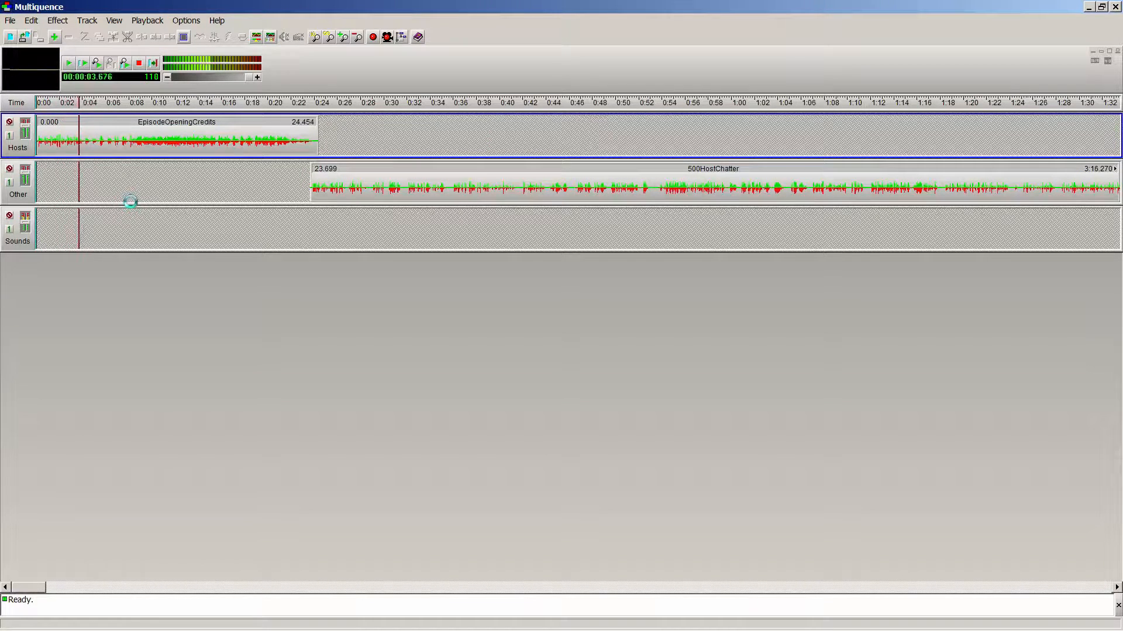
Step: Stop playback and listen to the transition from EpisodeOpeningCredits into 500HostChatter from about 0:22
left_click(306, 105)
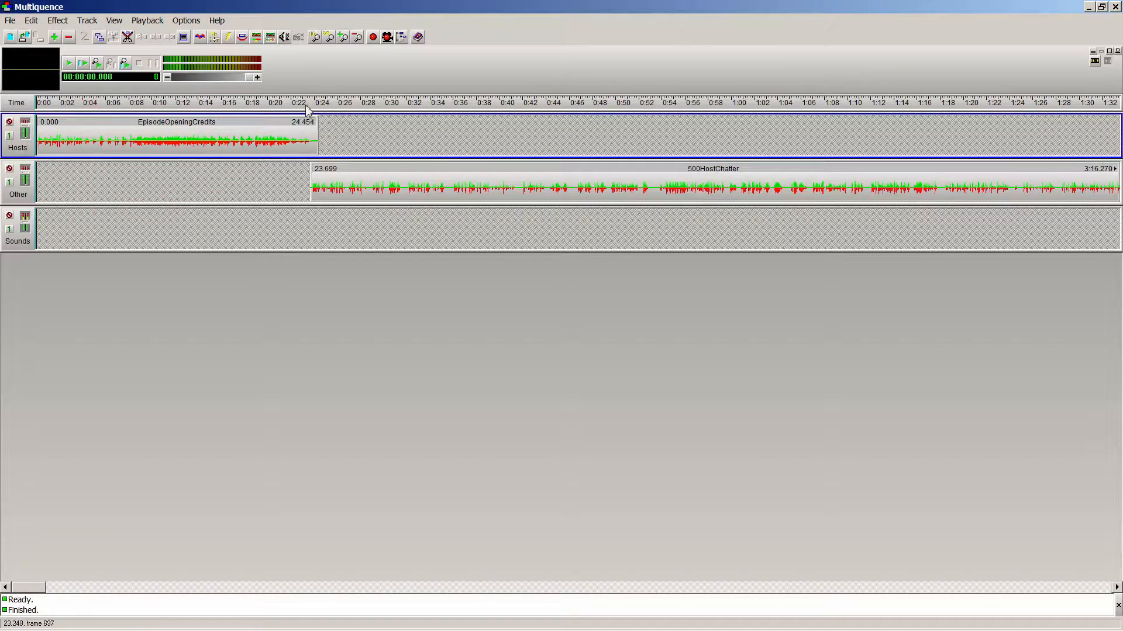
left_click(297, 103)
scroll(321, 130, "up", 1)
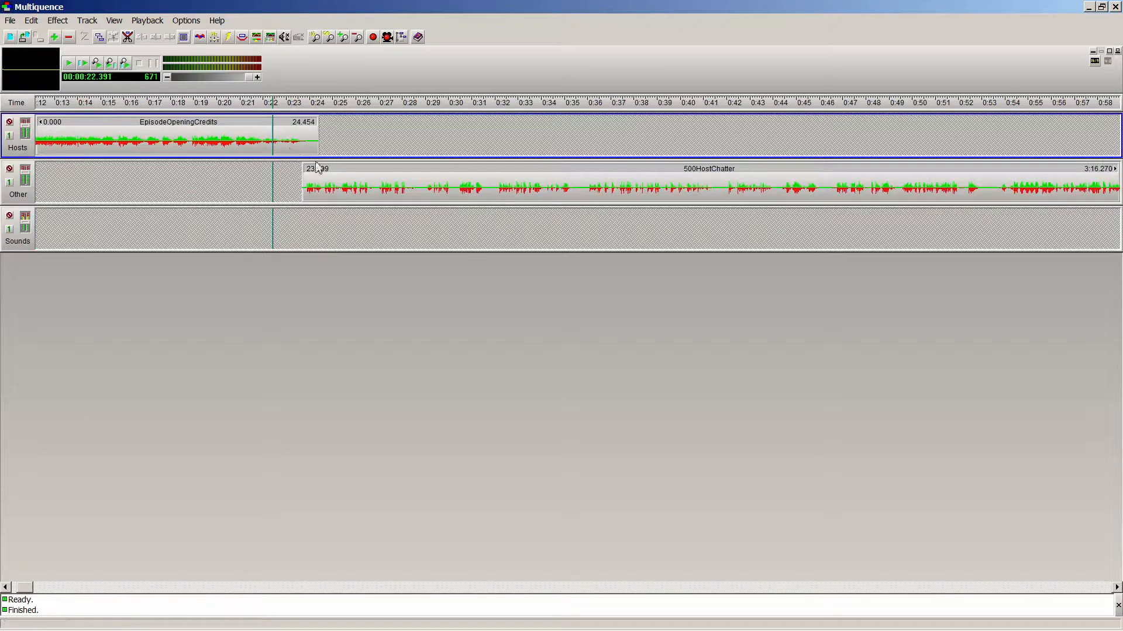
key("space")
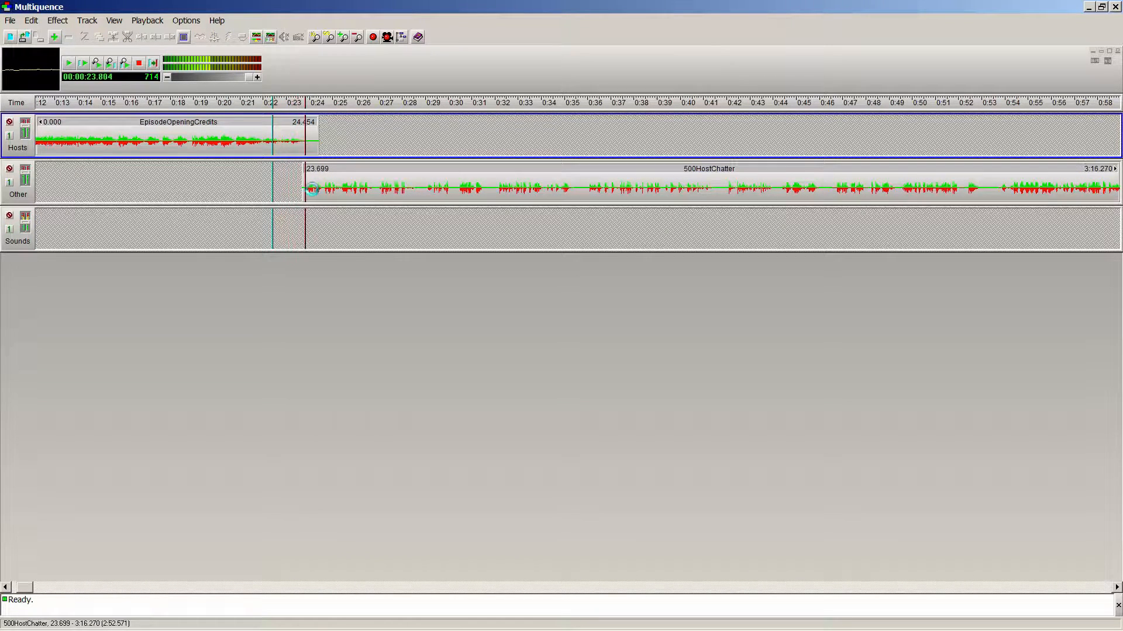
key("space")
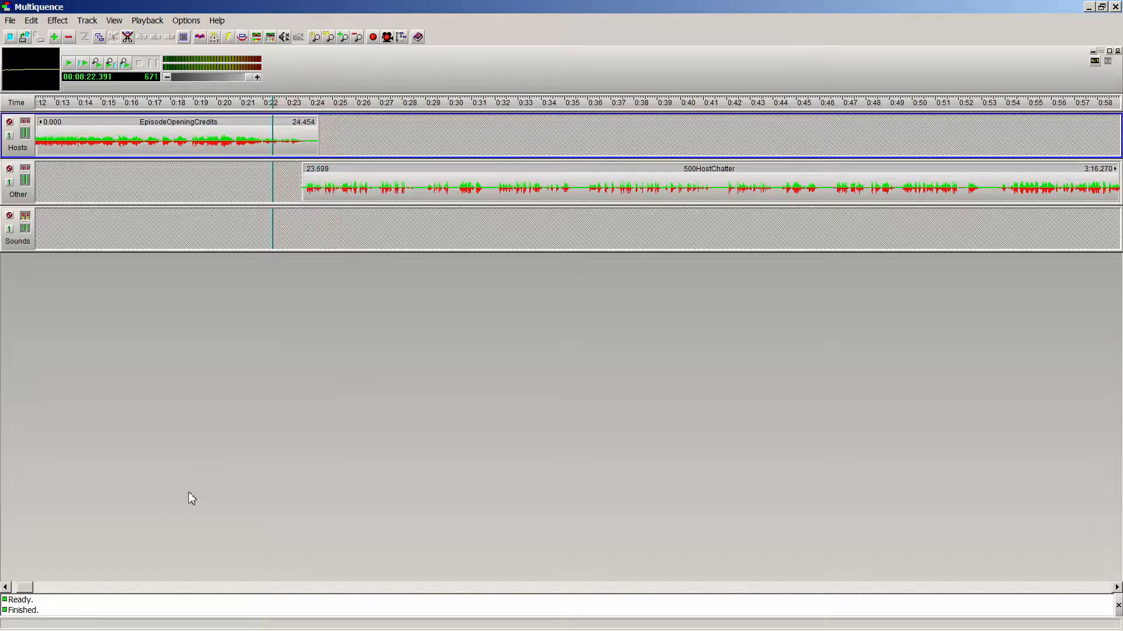
Step: Switch to the TBB013 folder and open 500HostChatter.wav in GoldWave
left_click_drag(1117, 588, 1117, 587)
key("alt+Tab")
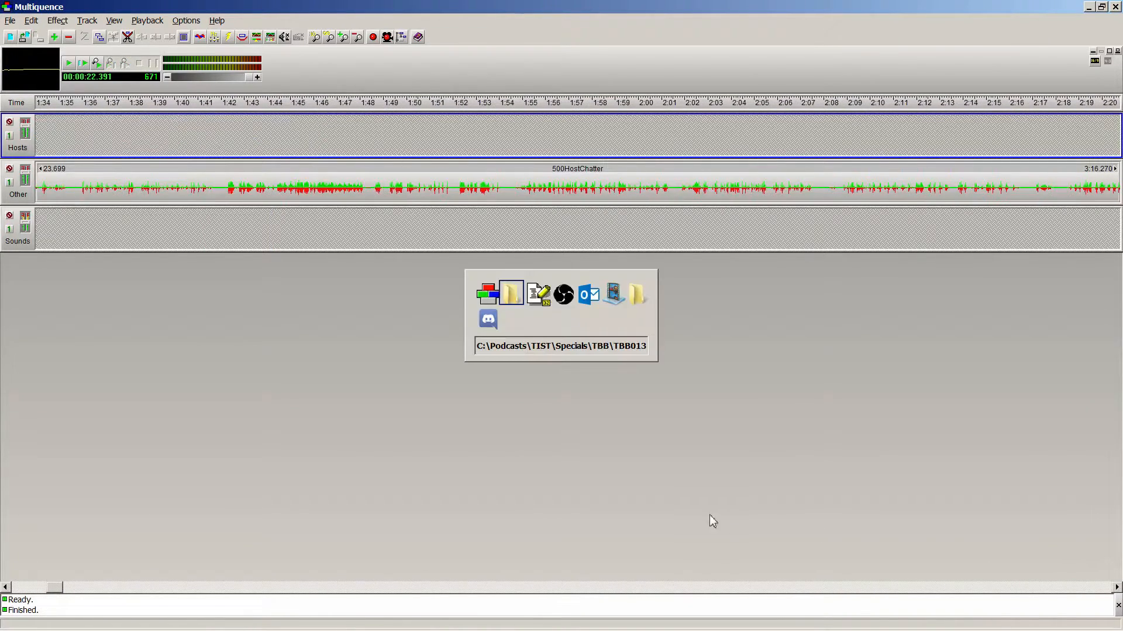
double_click(195, 183)
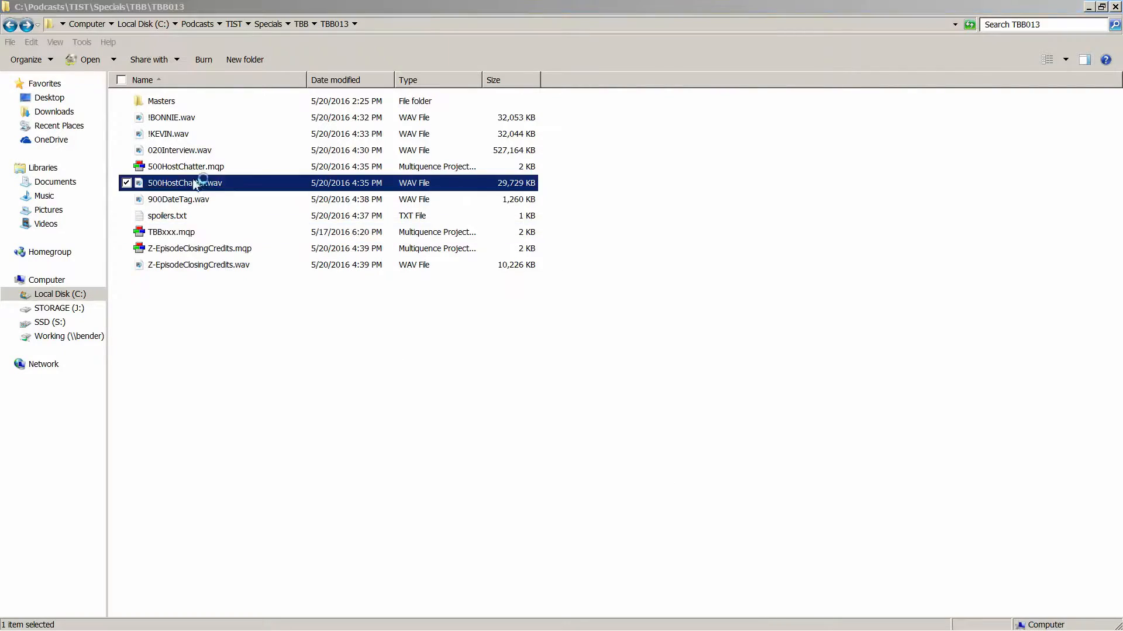
Step: Open Static.wav from the TIST Sounds folder, copy the whole sound and close the file
key("alt+f")
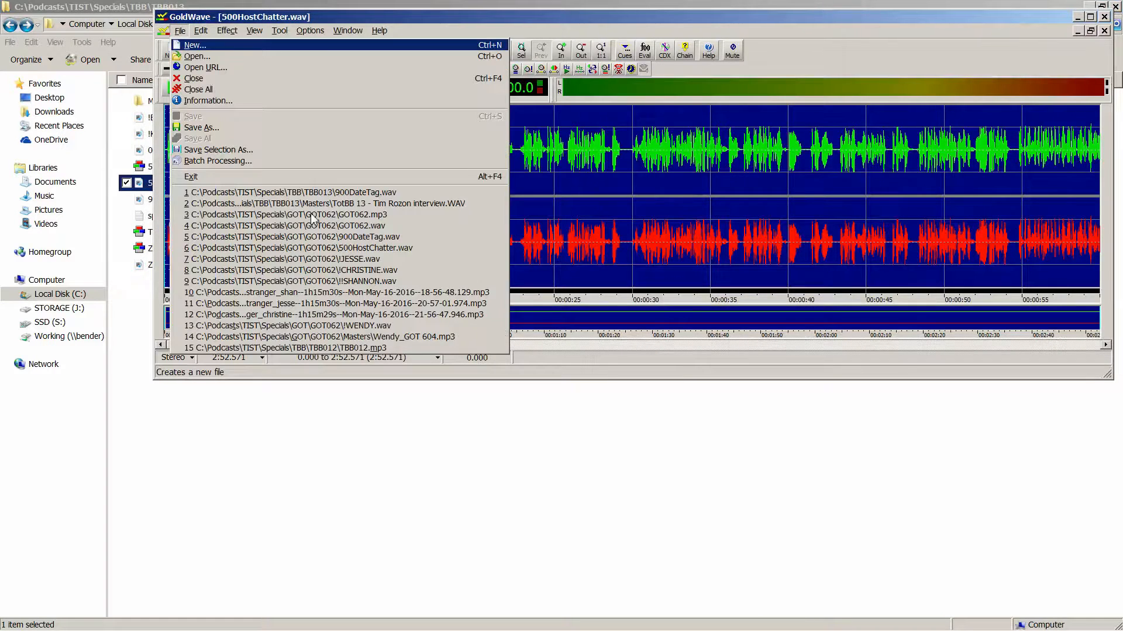
key("o")
key("BackSpace")
key("BackSpace")
key("BackSpace")
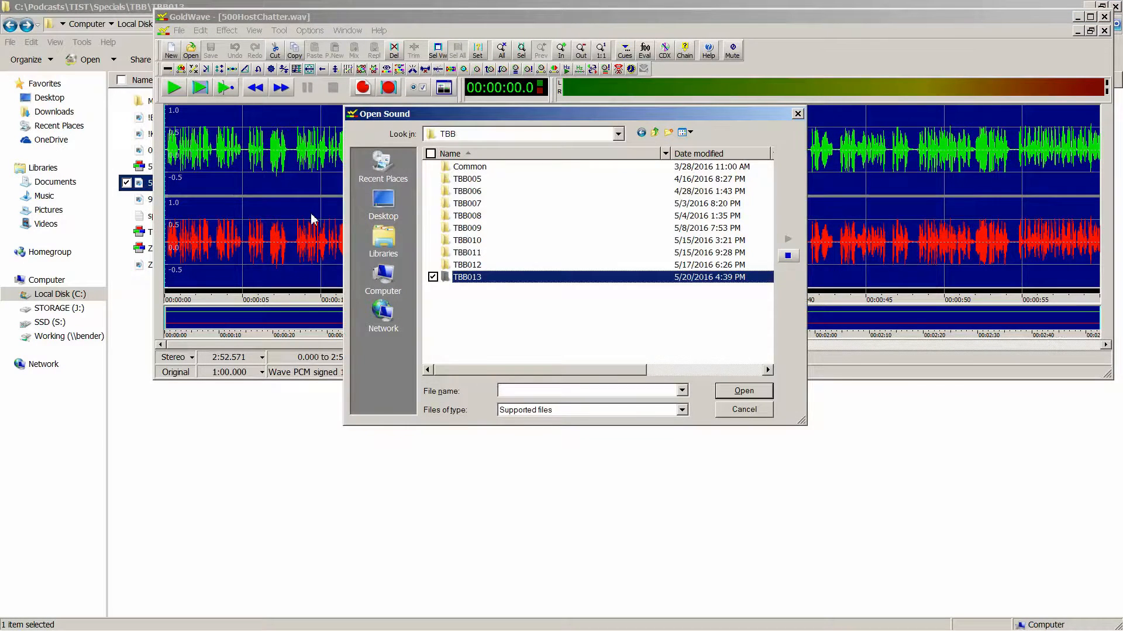
key("Up")
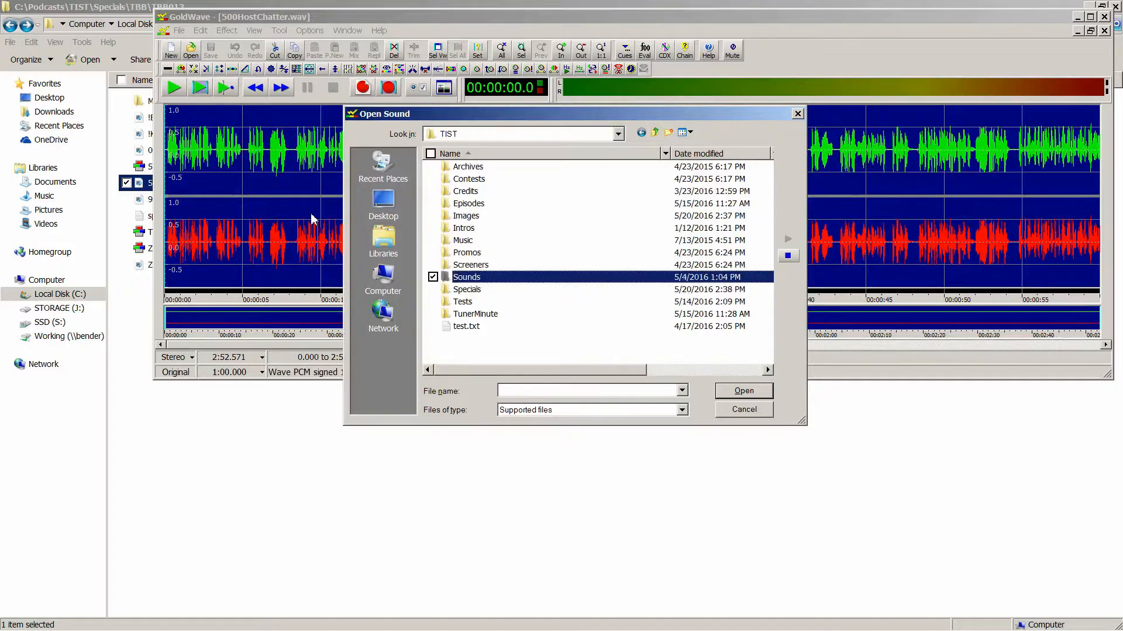
key("Return")
type("st")
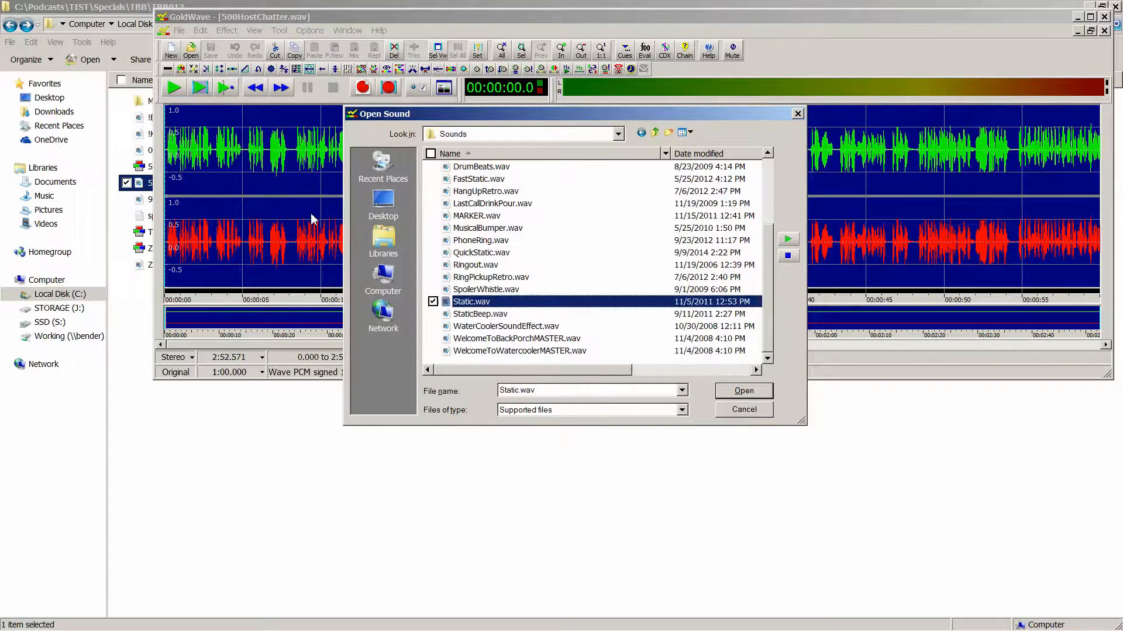
key("Return")
key("ctrl+c")
key("ctrl+F4")
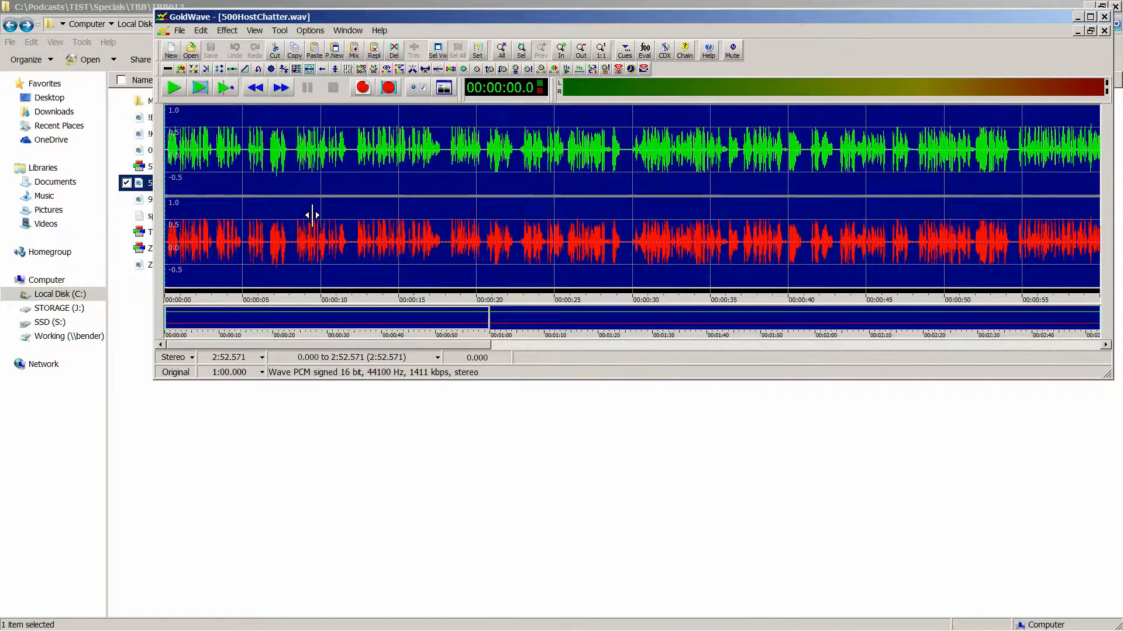
Step: Append the copied static sound to the end of 500HostChatter.wav, save the file and close GoldWave
key("ctrl+e")
key("ctrl+a")
key("shift+a")
key("ctrl+s")
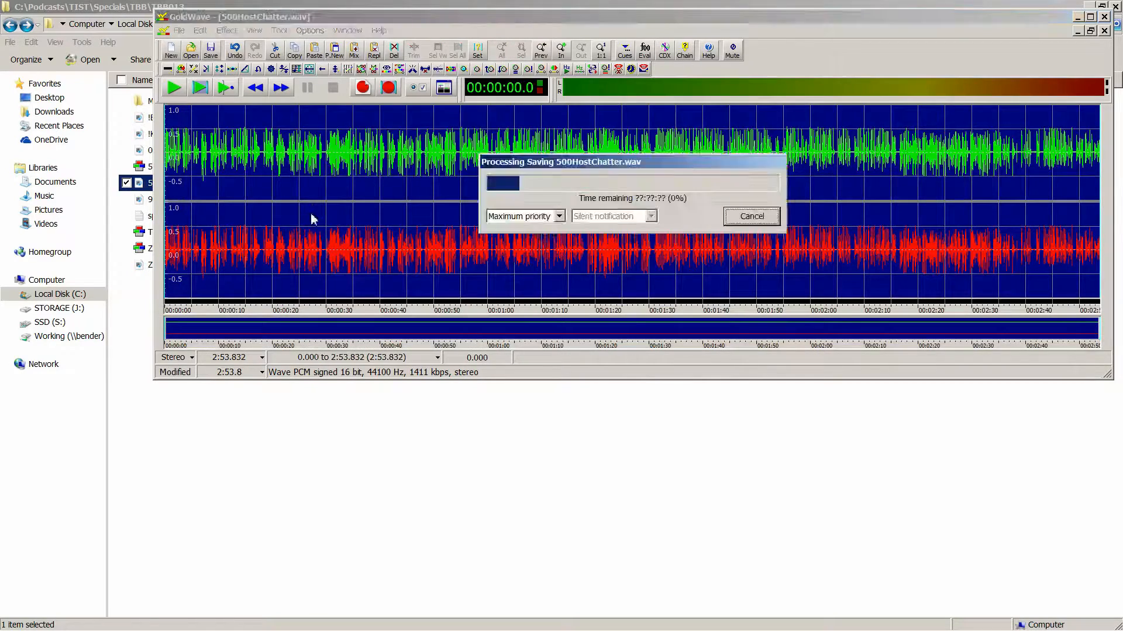
key("alt+F4")
Step: Switch to Multiquence, set the 500HostChatter section to play the entire sound and listen to its end from about 3:13
key("alt+Tab")
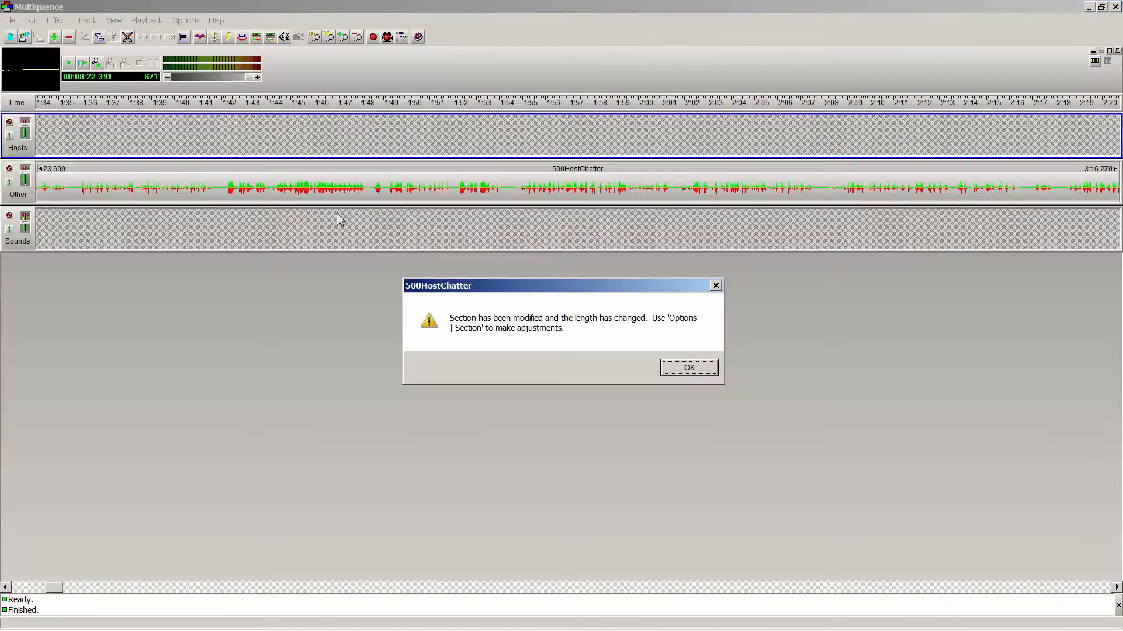
left_click(687, 374)
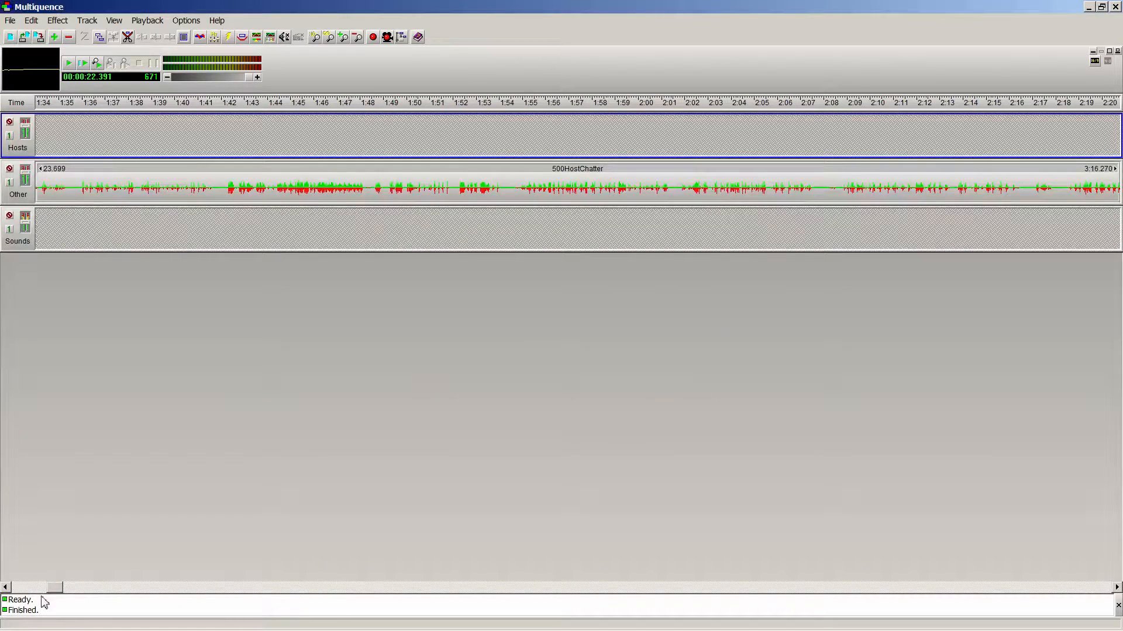
left_click_drag(56, 588, 85, 587)
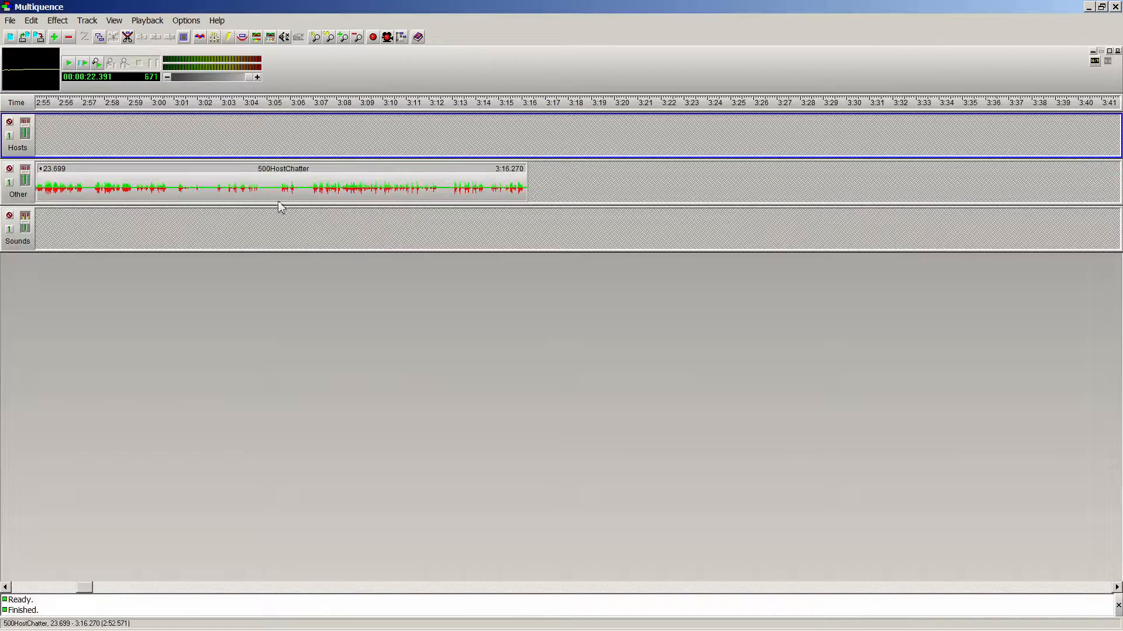
double_click(316, 174)
left_click(76, 104)
left_click(212, 103)
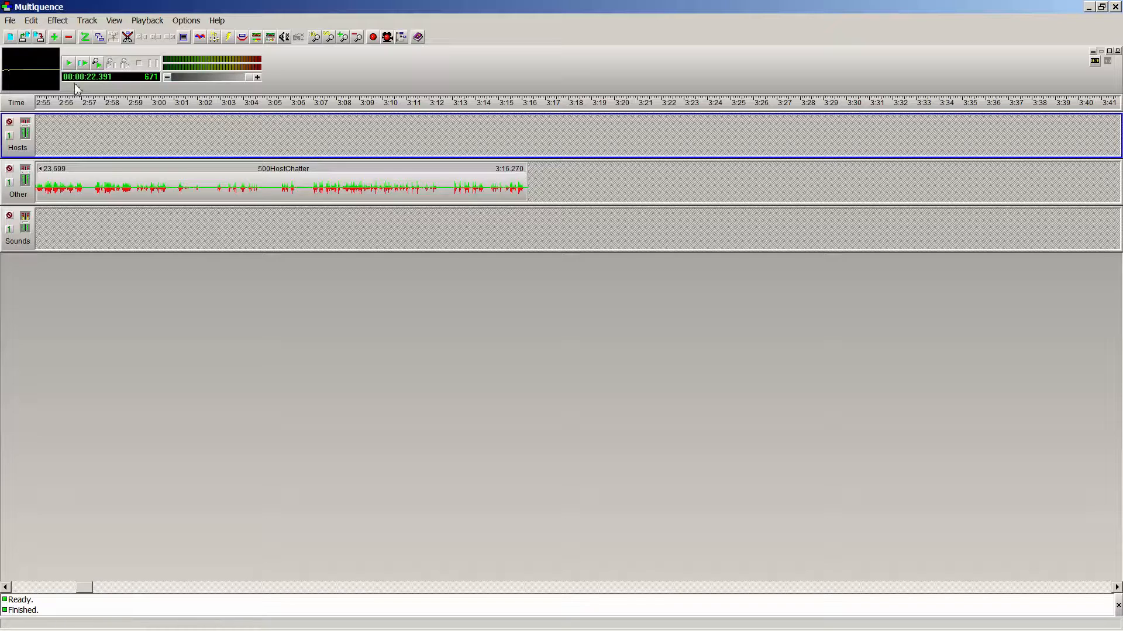
double_click(103, 169)
left_click(78, 106)
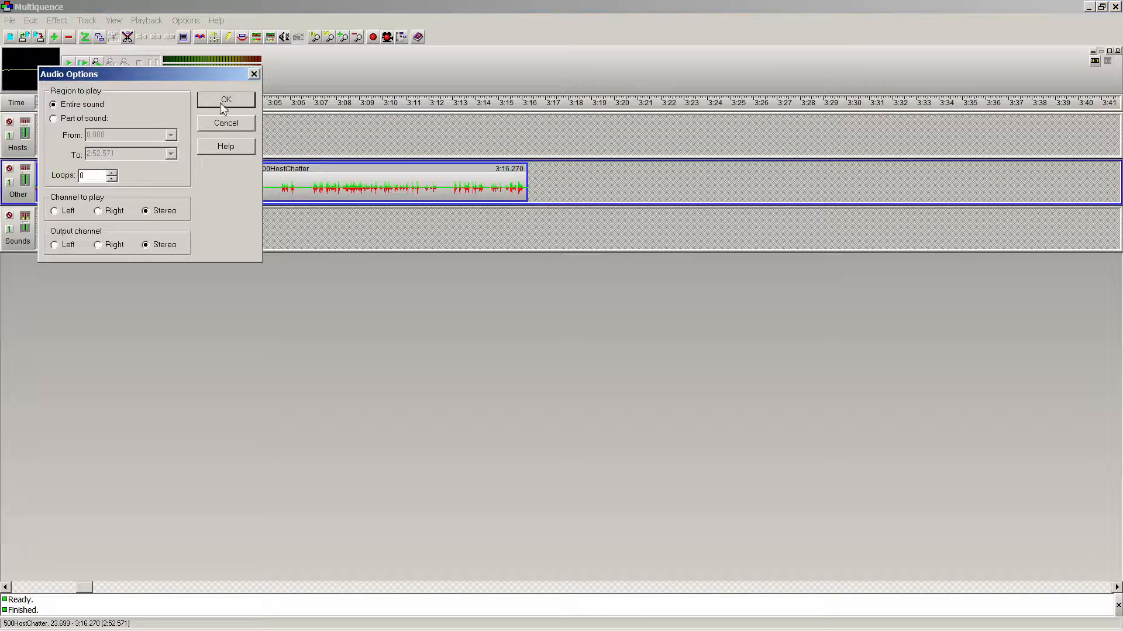
left_click(226, 100)
left_click(494, 104)
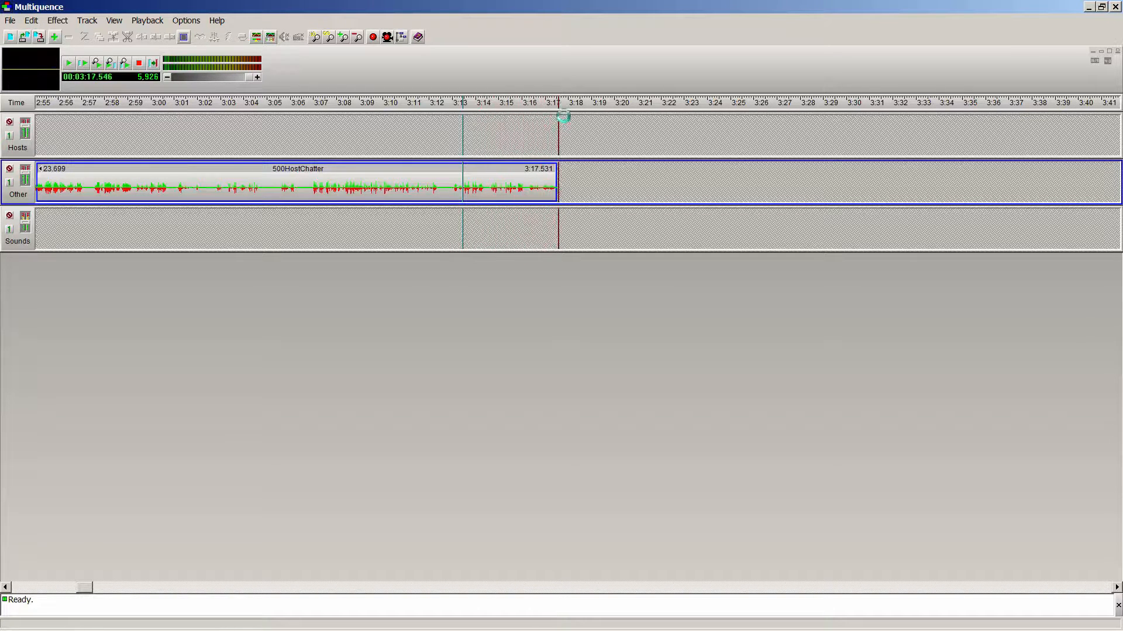
Step: Add 020Interview.wav from TBB013 as a new section in the Hosts track
right_click(571, 129)
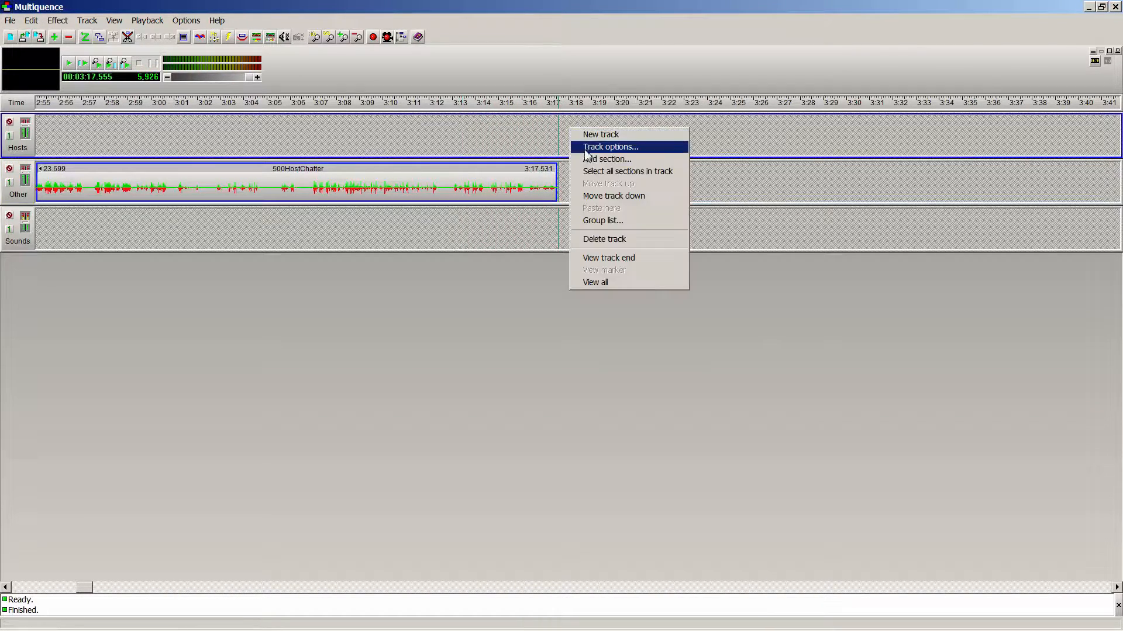
left_click(602, 160)
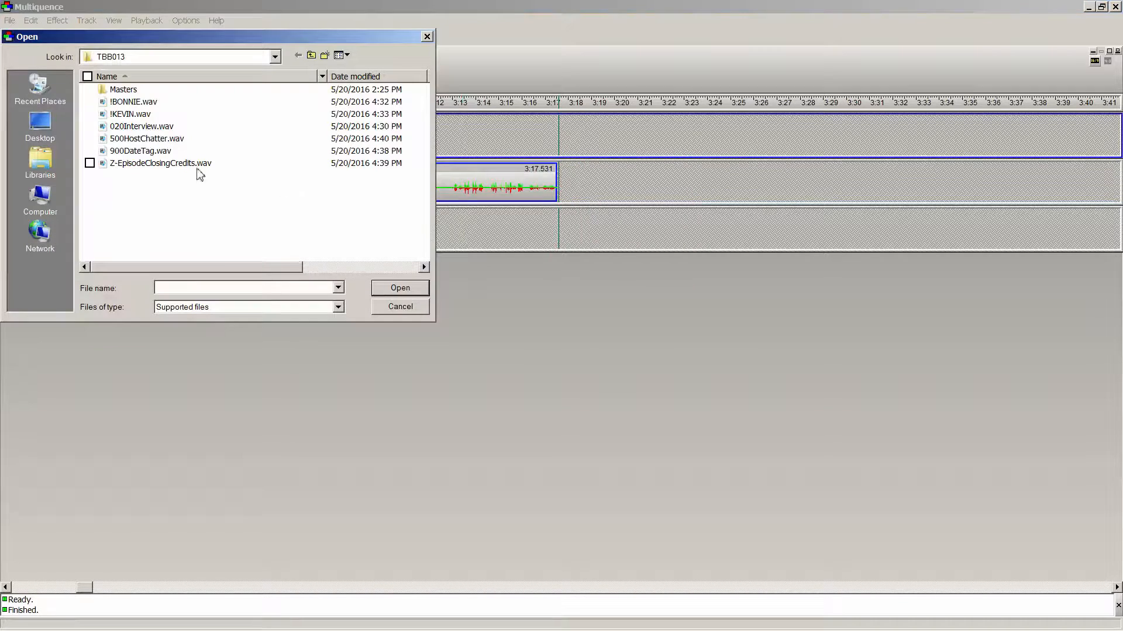
double_click(139, 127)
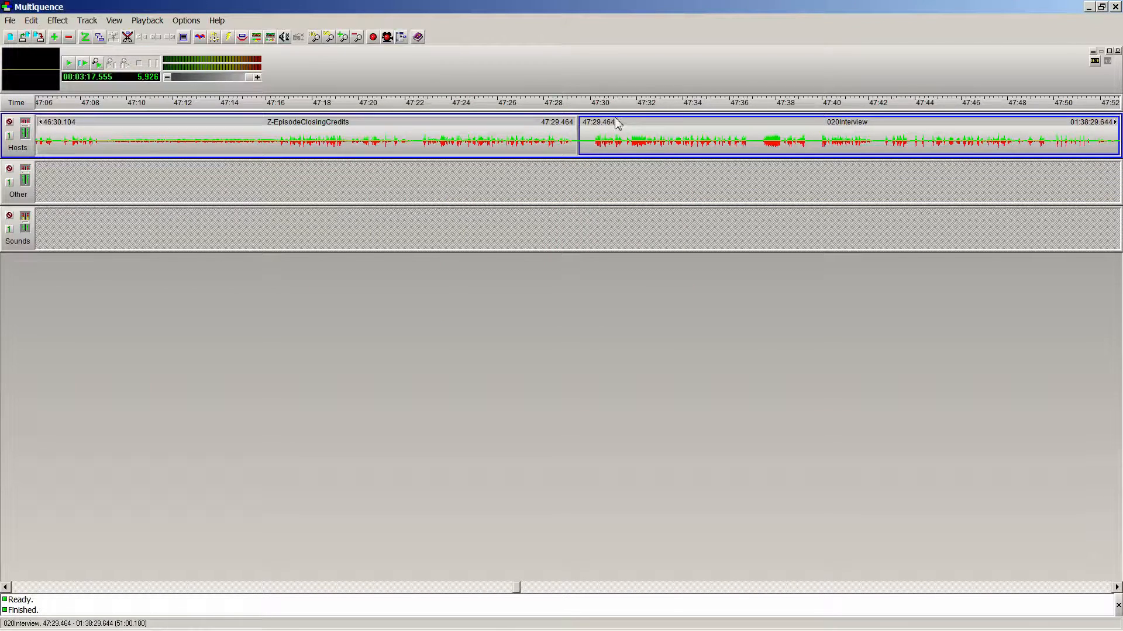
Step: Move the 020Interview section to the Other track, starting at about 47:28.8, and listen to its overlap with the closing credits
left_click(591, 103)
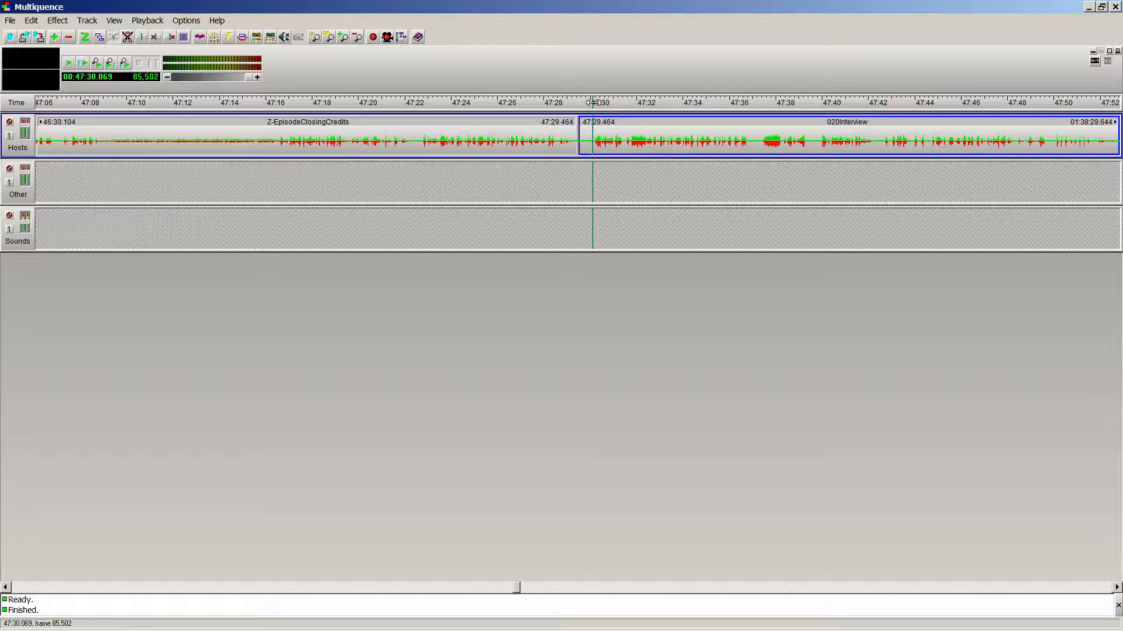
left_click_drag(601, 129, 600, 167)
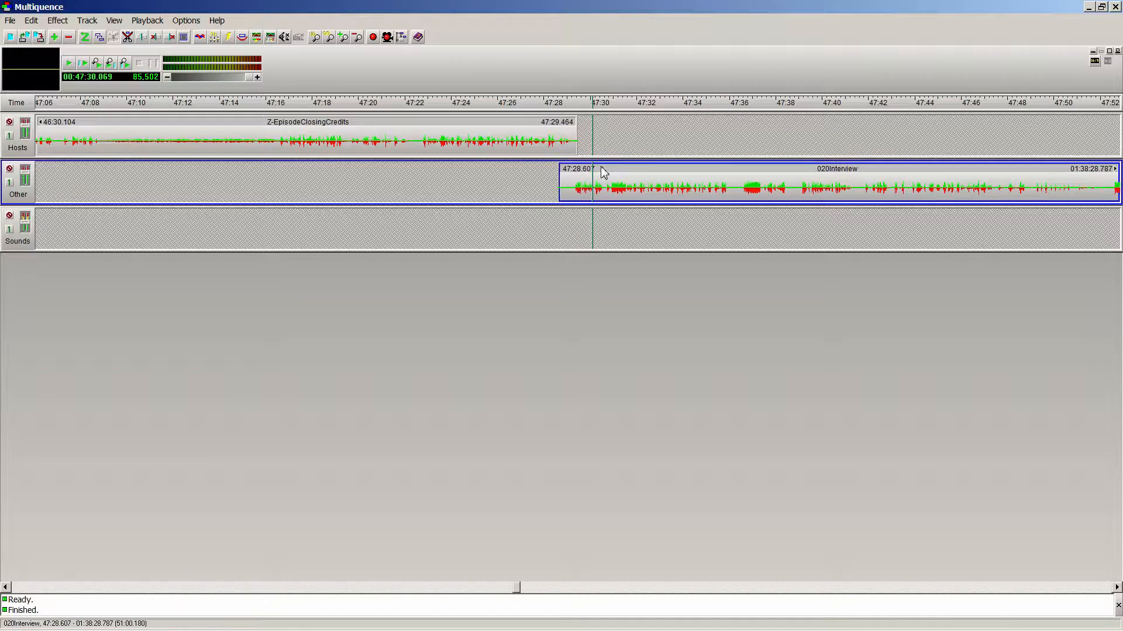
left_click(537, 104)
key("space")
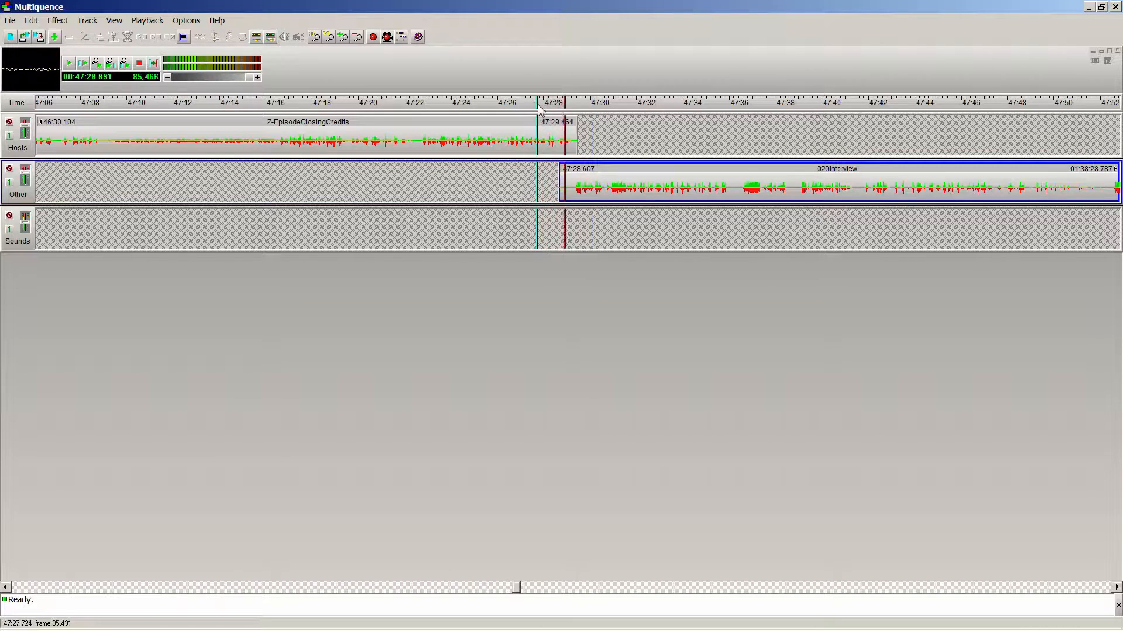
key("space")
left_click_drag(597, 188, 602, 193)
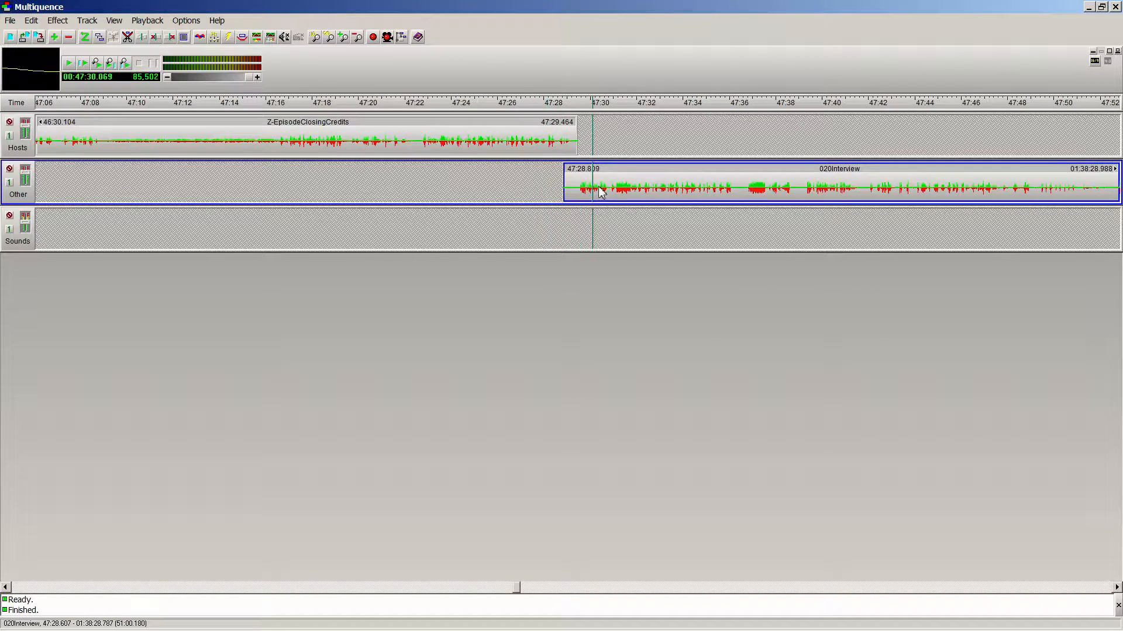
Step: Cut the 020Interview section and move Z-EpisodeClosingCredits onto the Other track at about 10:30
key("Delete")
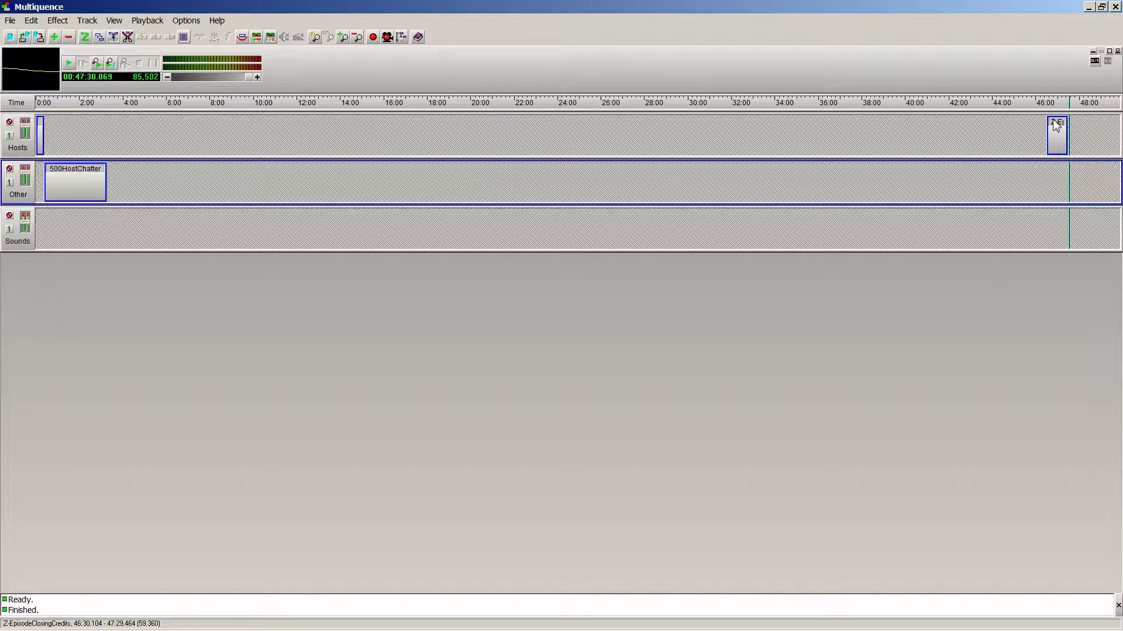
left_click_drag(1059, 126, 278, 182)
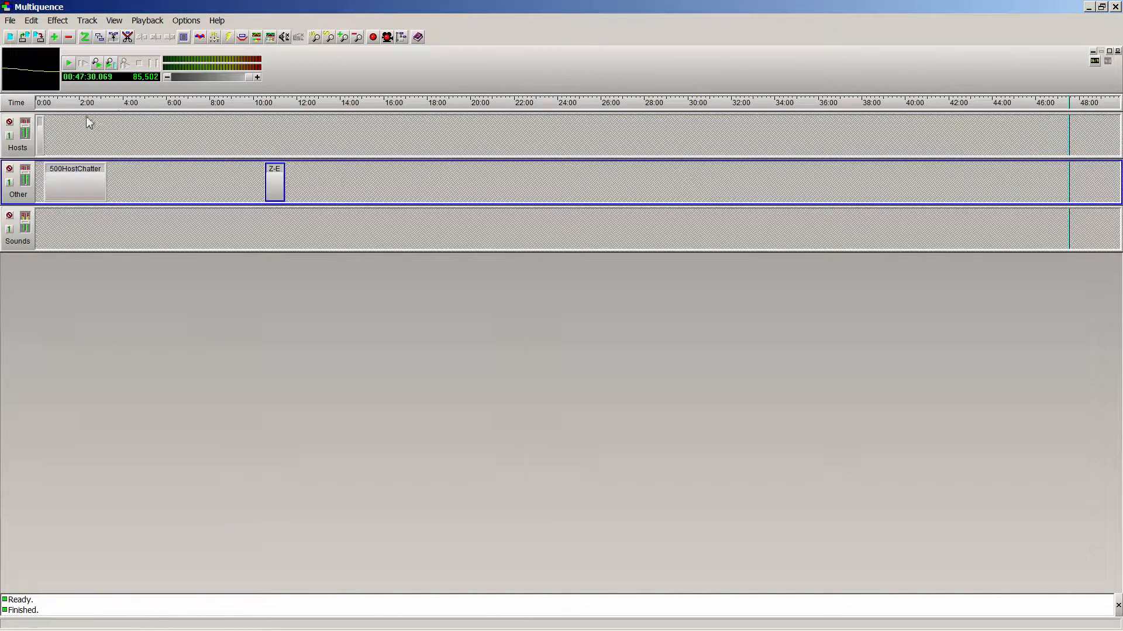
Step: Paste 020Interview into the Hosts track at about 3:16.8, overlapping the end of 500HostChatter, and play the transition from about 3:15
scroll(89, 123, "up", 10)
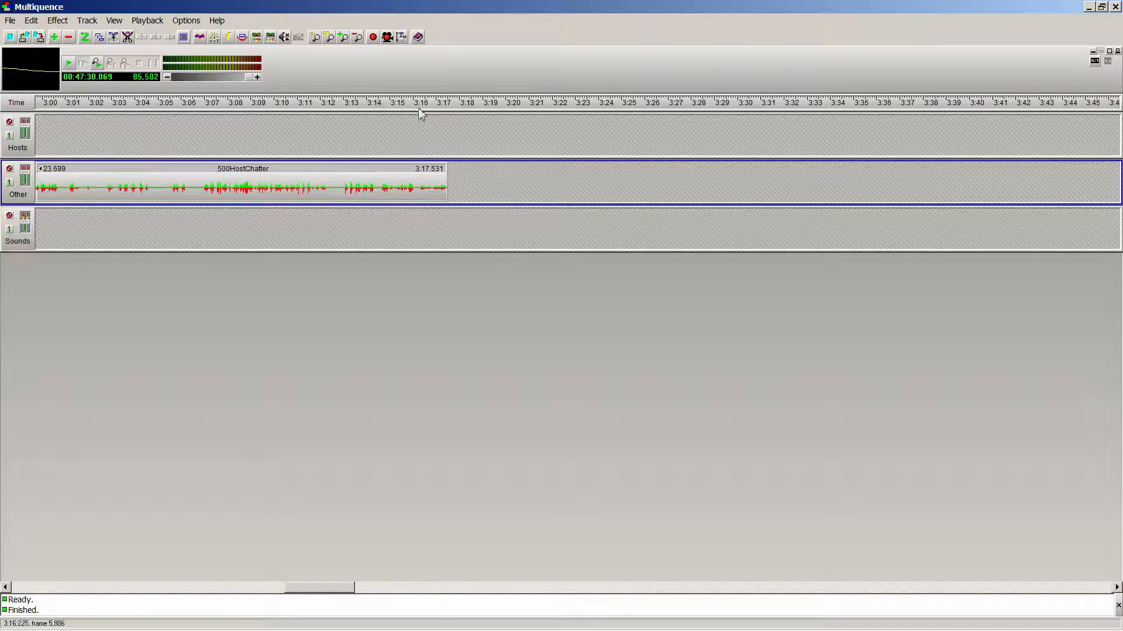
left_click_drag(454, 102, 449, 103)
left_click(468, 134)
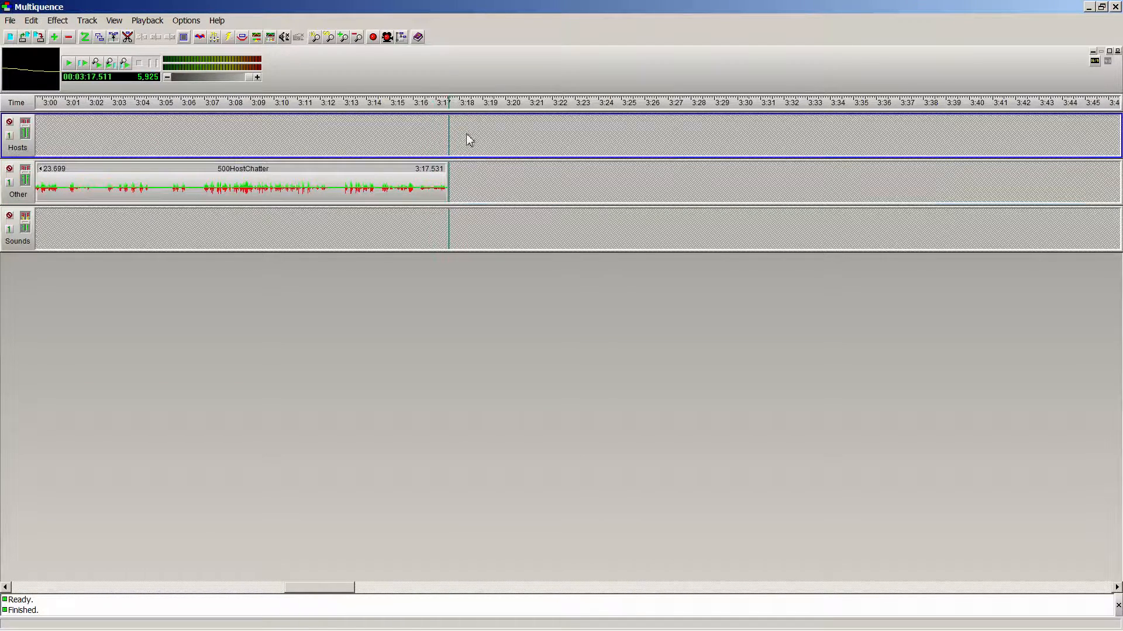
key("ctrl+v")
left_click_drag(482, 124, 476, 124)
left_click(400, 134)
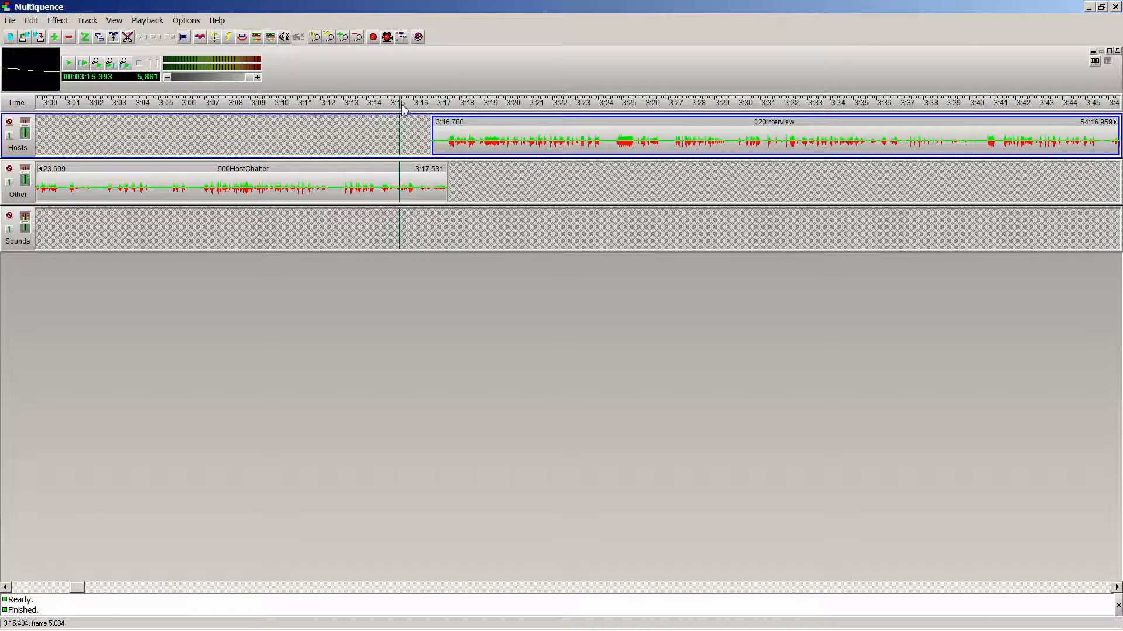
key("space")
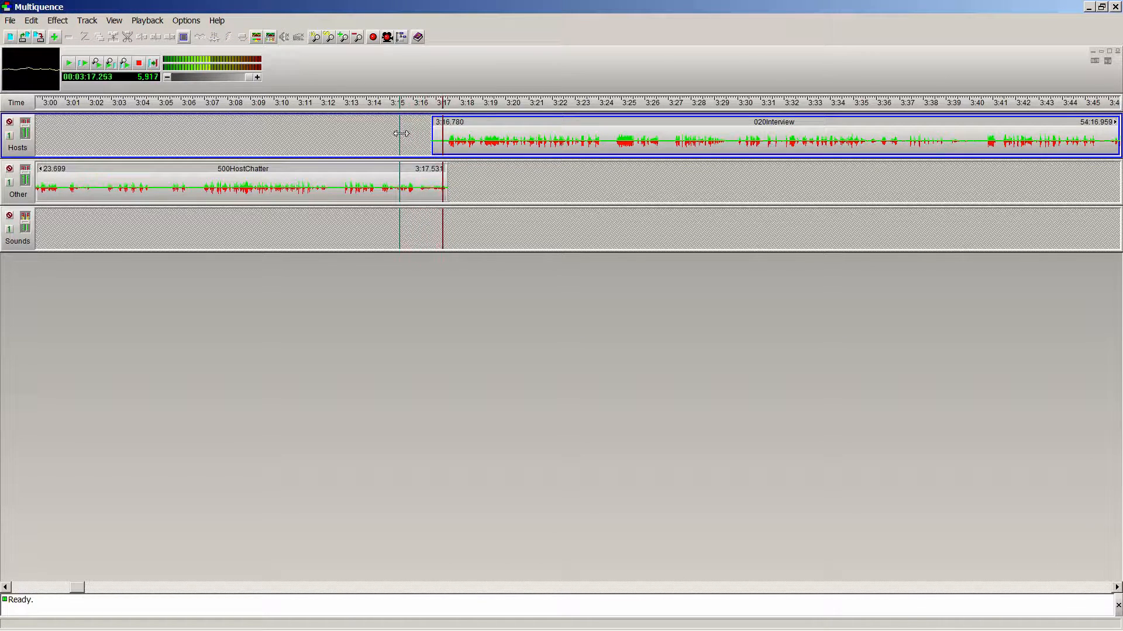
scroll(412, 142, "down", 3)
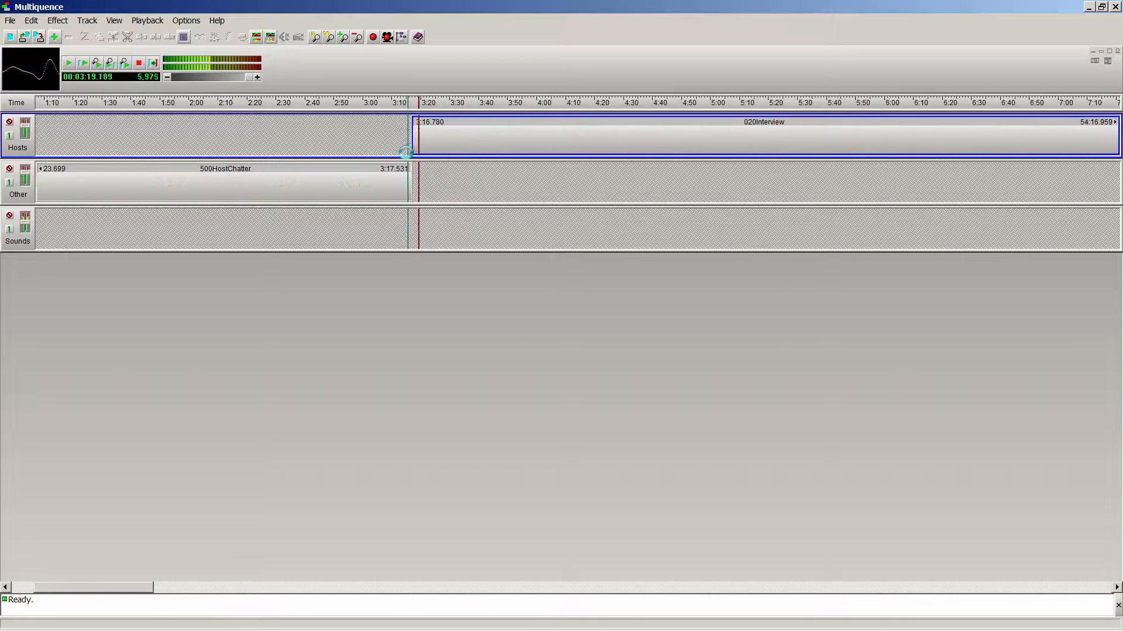
key("space")
Step: Move Z-EpisodeClosingCredits along the Other track to the end of 020Interview, starting at about 54:16.9
key("ctrl+a")
scroll(417, 165, "down", 3)
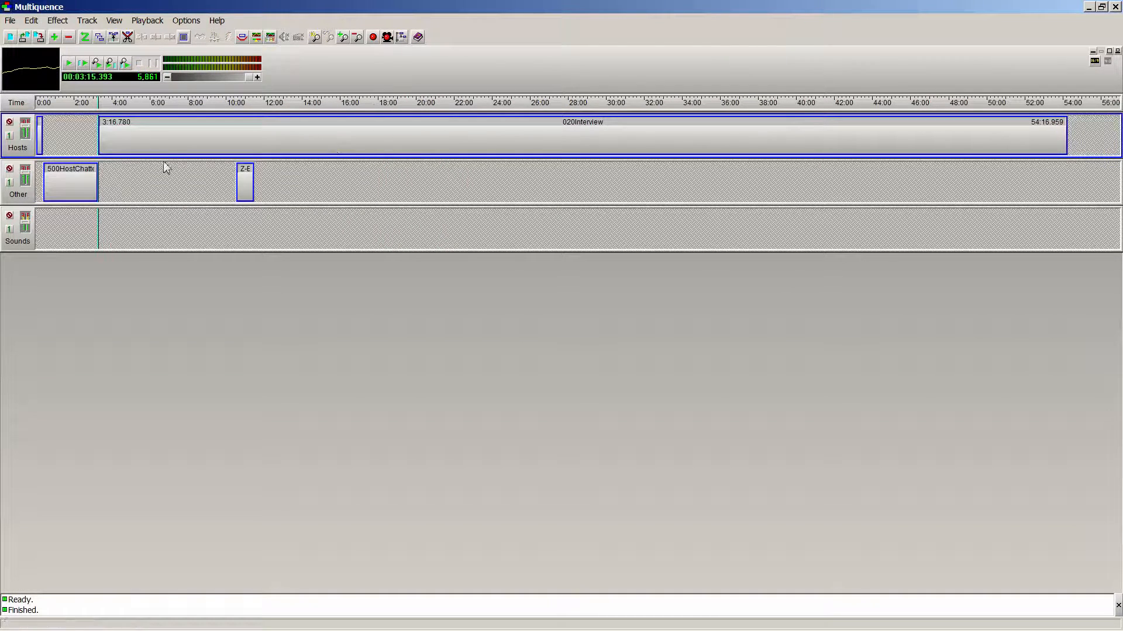
left_click(245, 174)
left_click_drag(246, 174, 1079, 187)
scroll(1076, 188, "up", 3)
scroll(1075, 189, "up", 3)
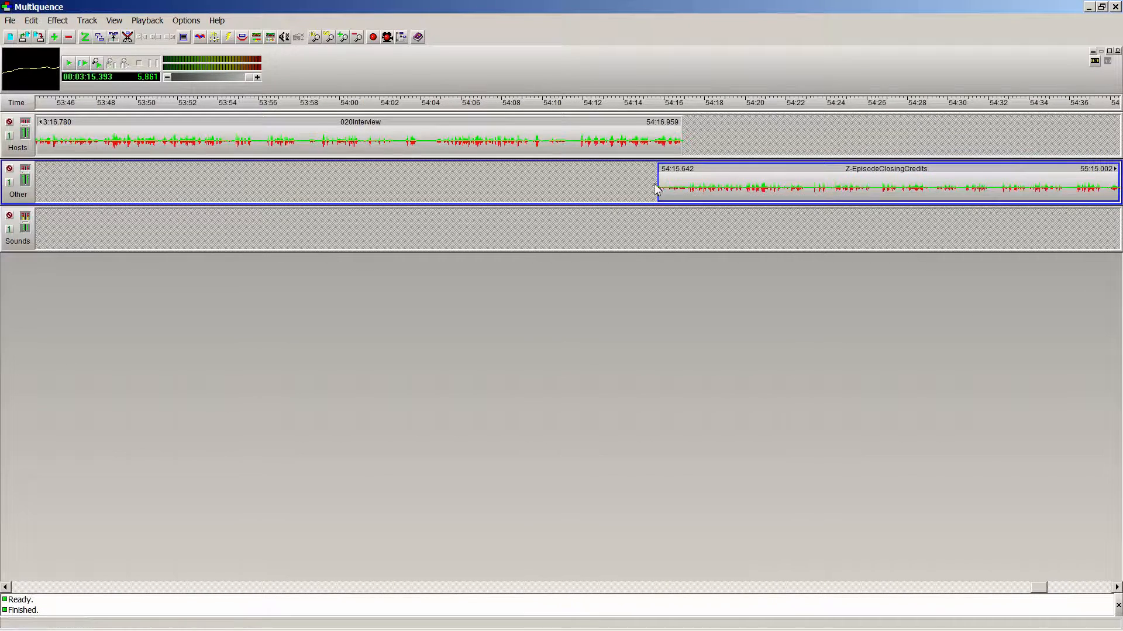
left_click_drag(714, 171, 730, 167)
Step: Play the transition into the closing credits from about 54:15.5, shift the credits to start at about 54:17.07, and replay it
left_click(657, 110)
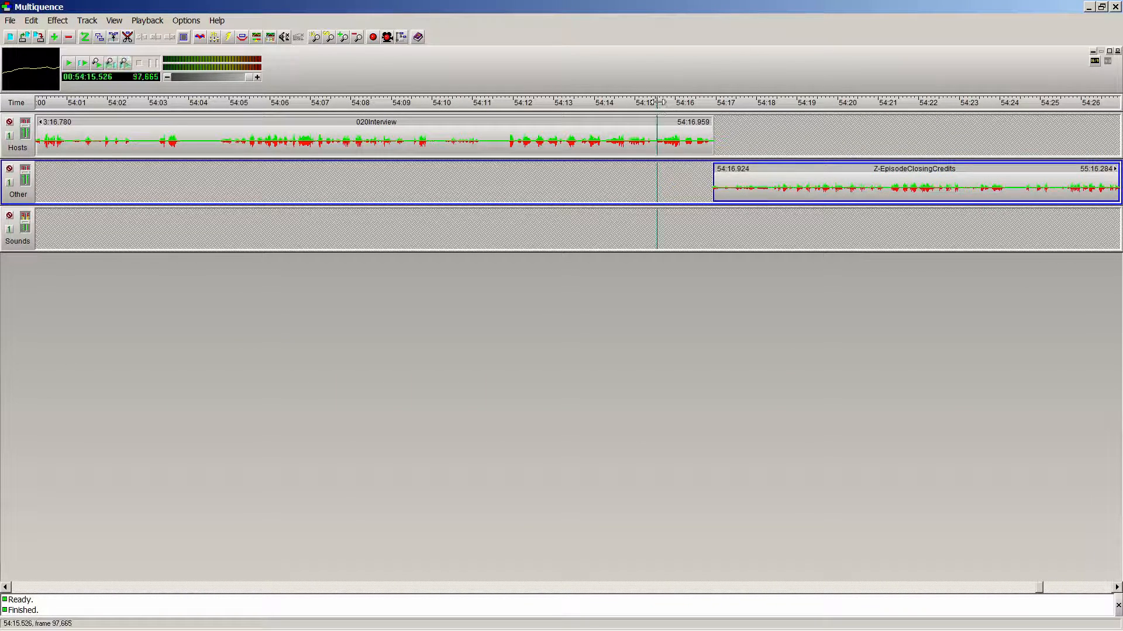
key("space")
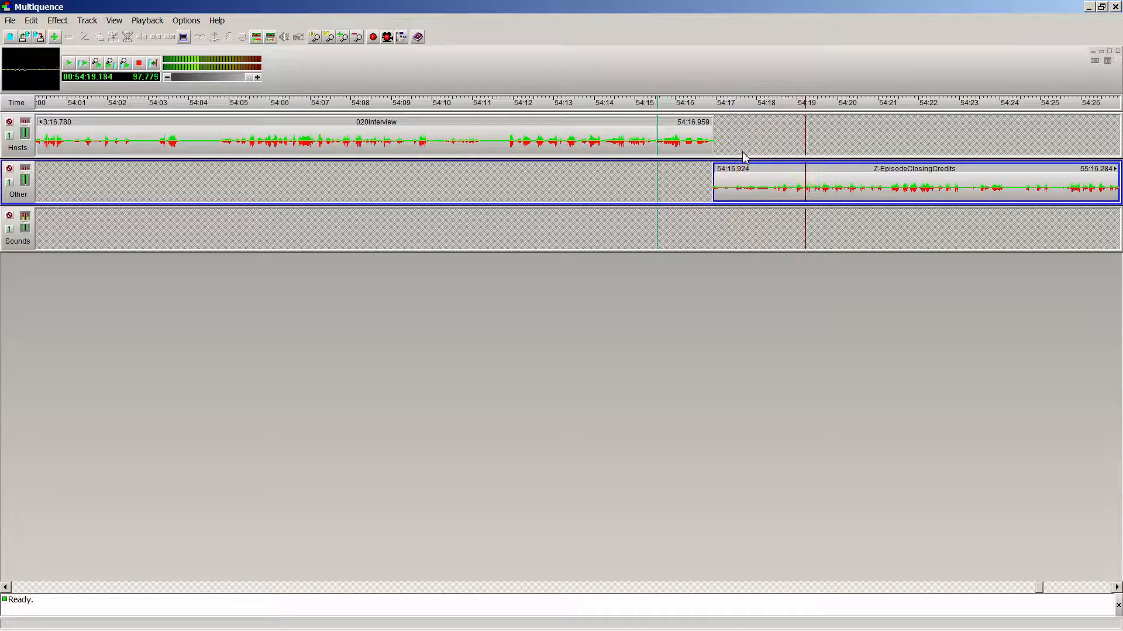
key("space")
left_click_drag(732, 173, 738, 174)
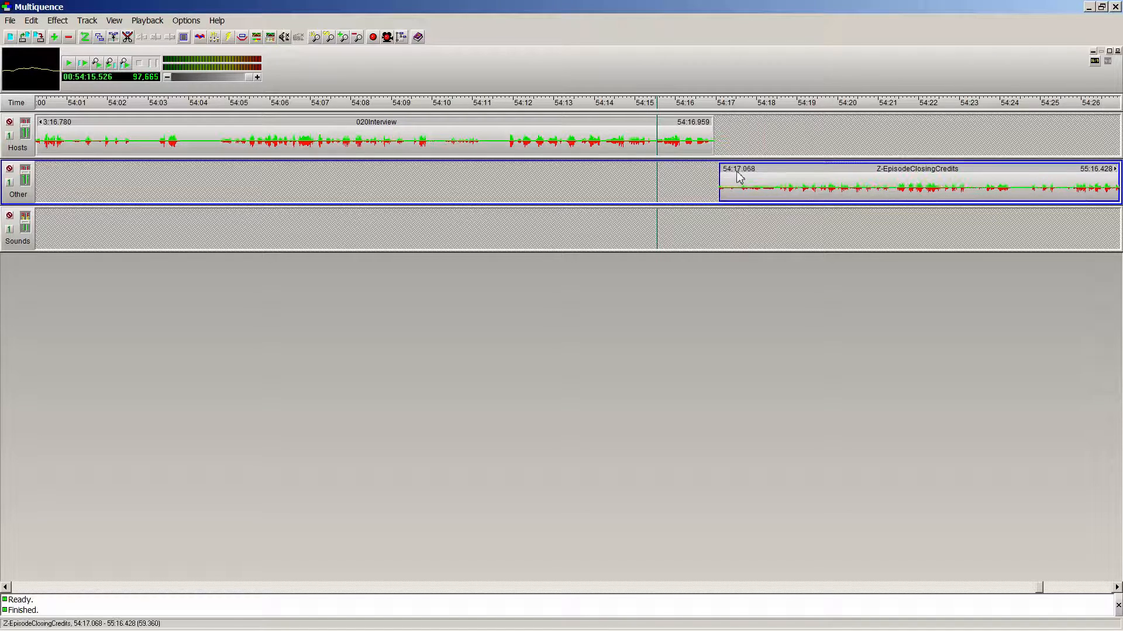
key("space")
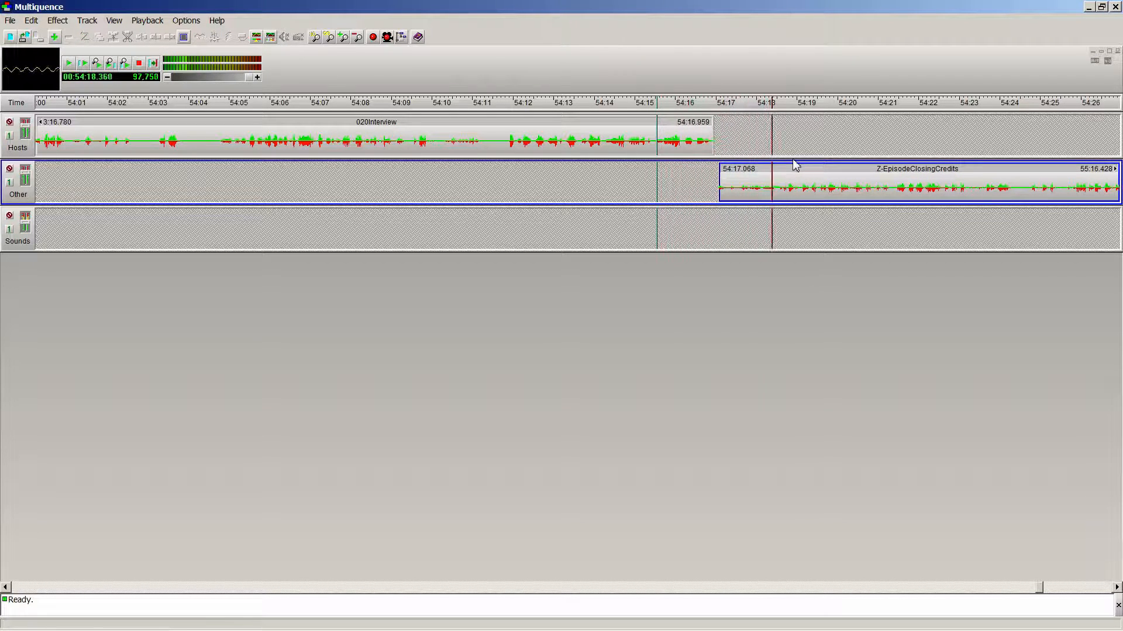
double_click(785, 176)
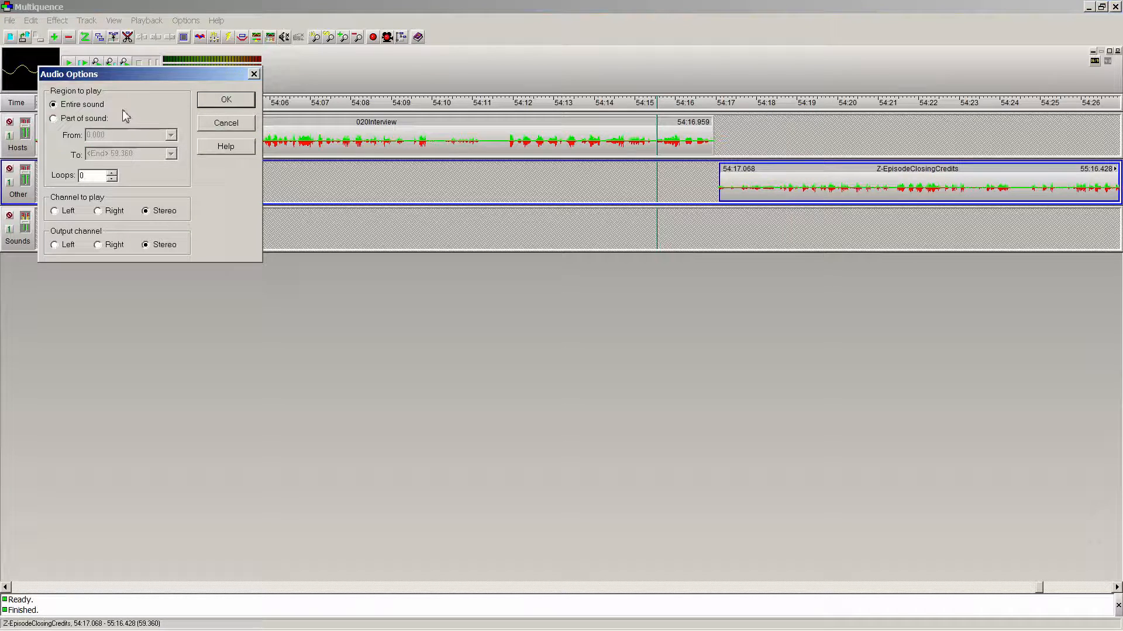
left_click(214, 106)
Step: Export the complete episode mix as a 16-bit stereo, signed Wave file in the TBB013 folder
key("ctrl+a")
key("shift+a")
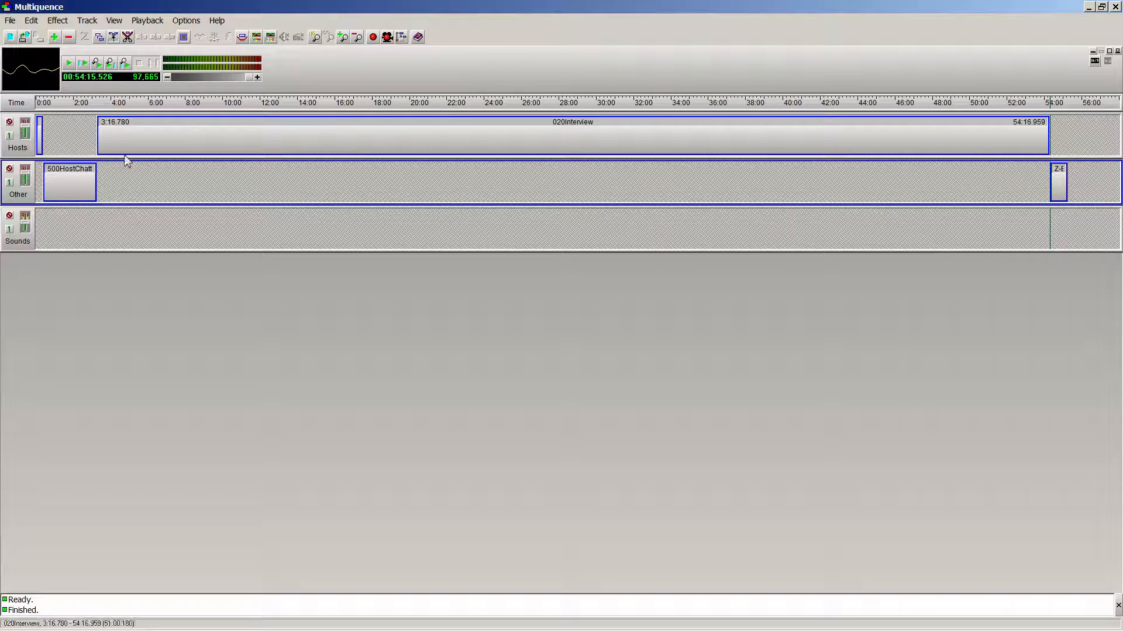
left_click(10, 20)
left_click(32, 79)
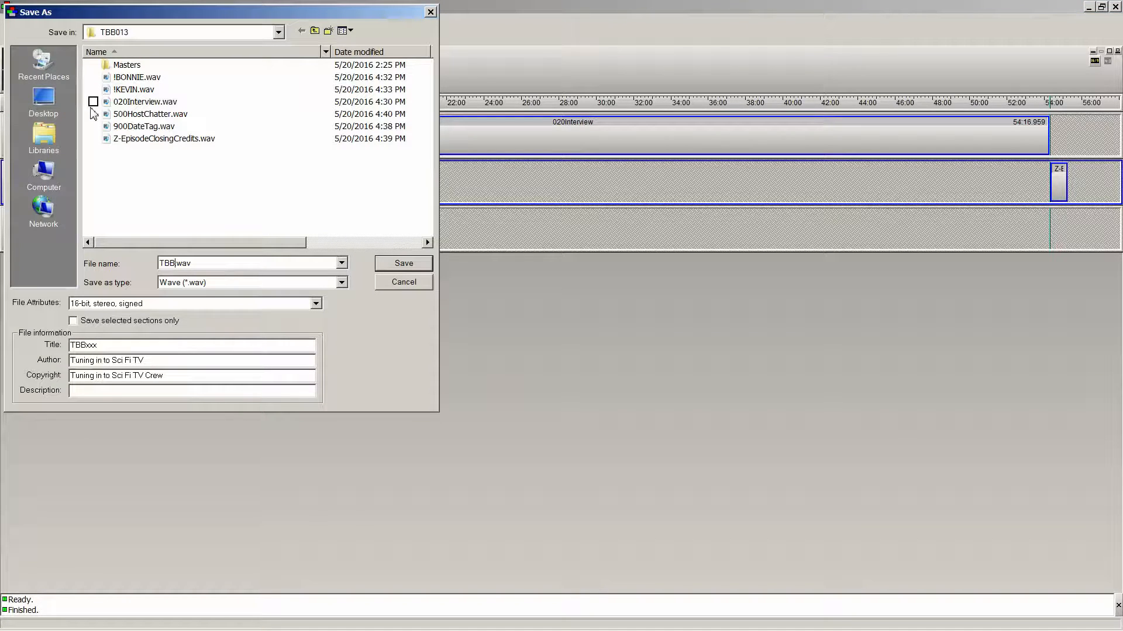
key("Return")
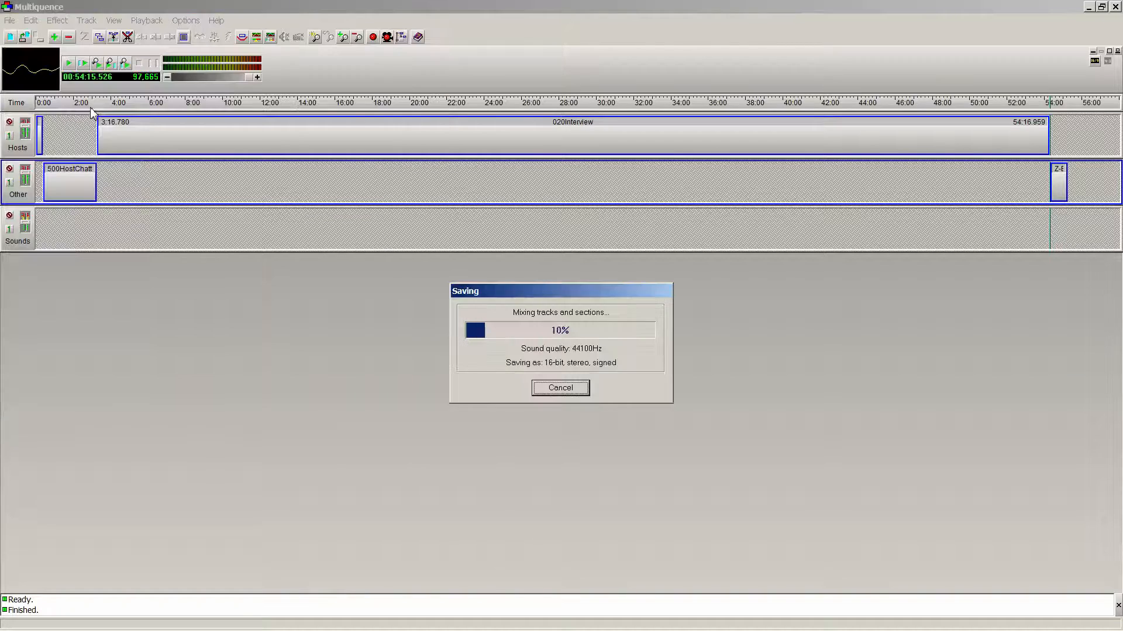